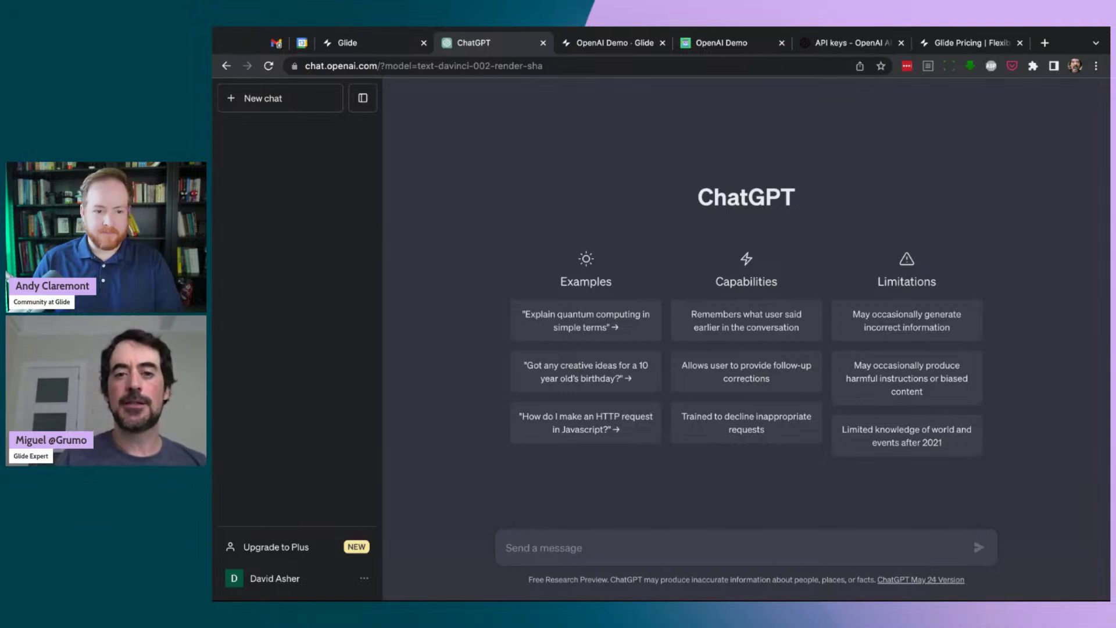
# View the published OpenAI Demo app and its layout in the Glide editor, and return to ChatGPT.
pyautogui.click(721, 43)
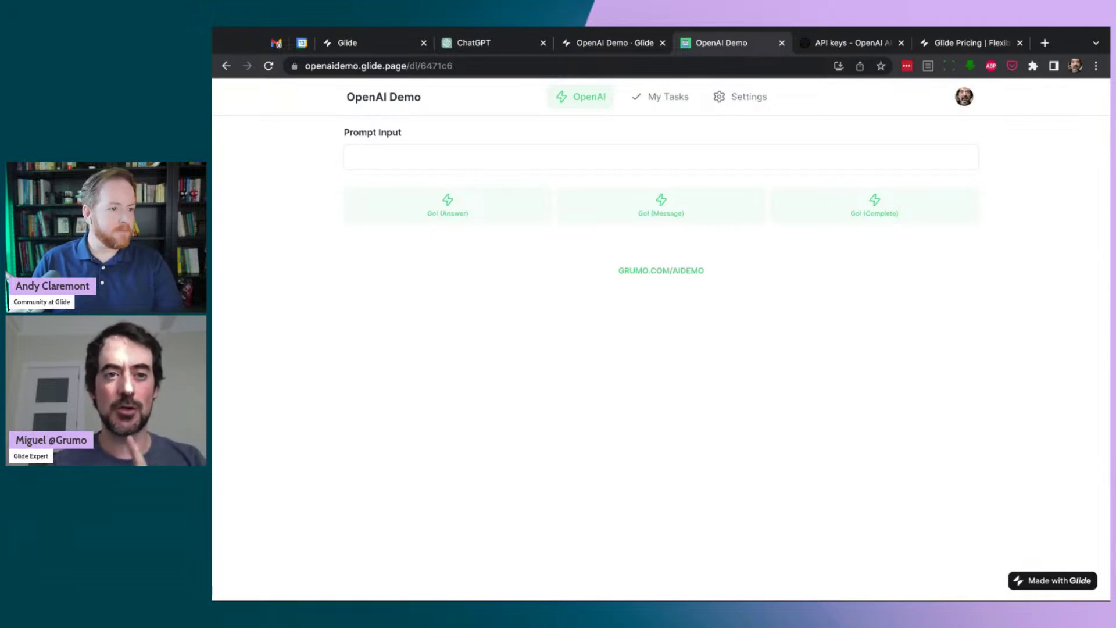
pyautogui.click(613, 44)
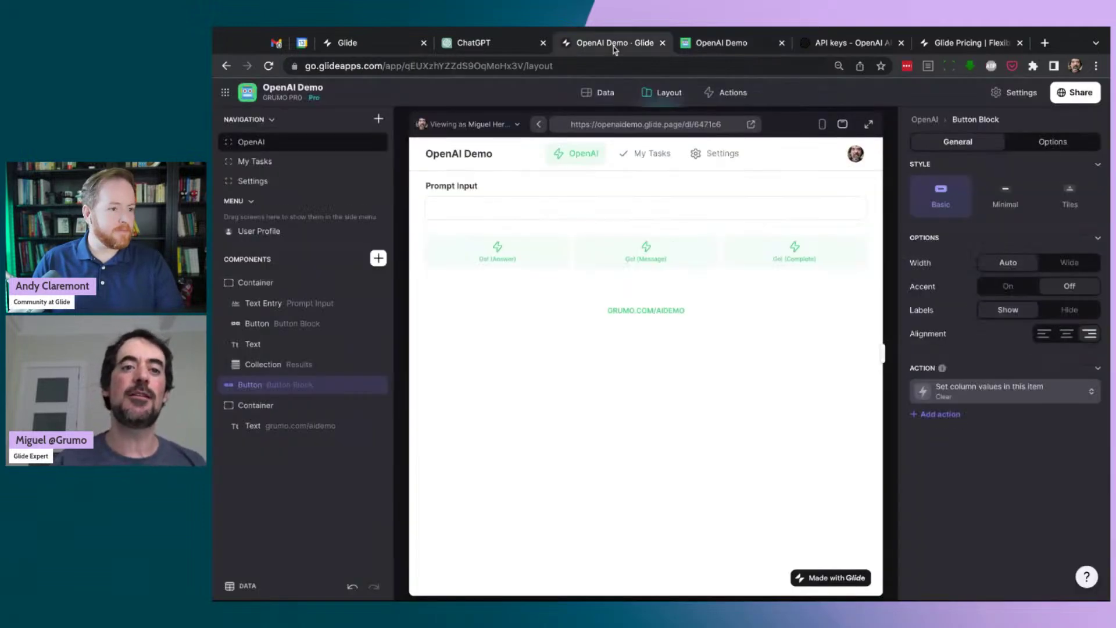
pyautogui.click(472, 44)
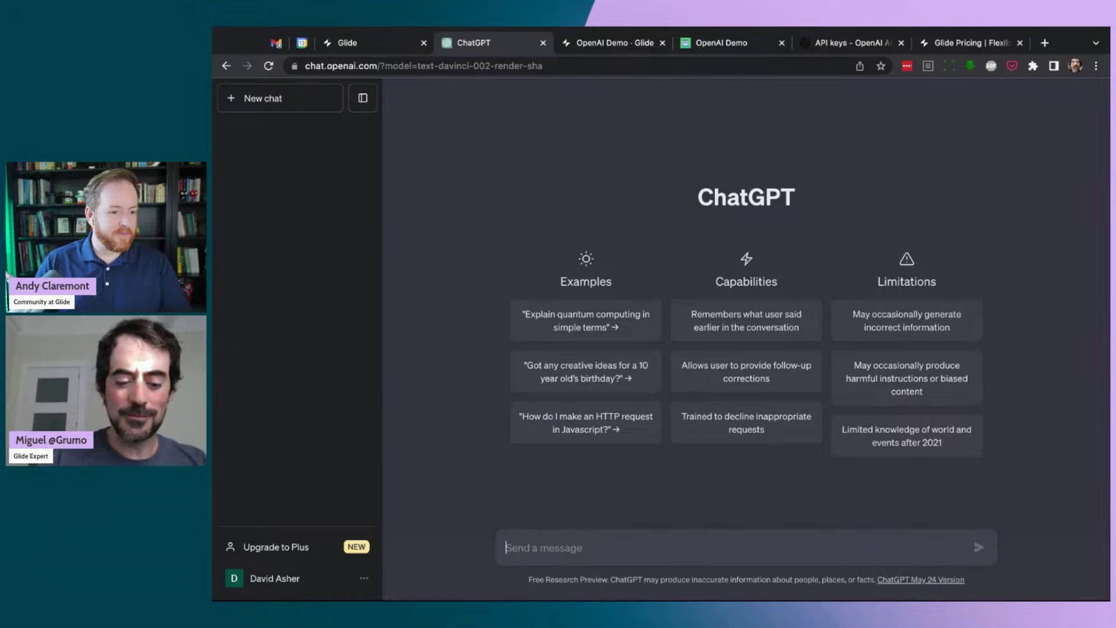
pyautogui.write('how to')
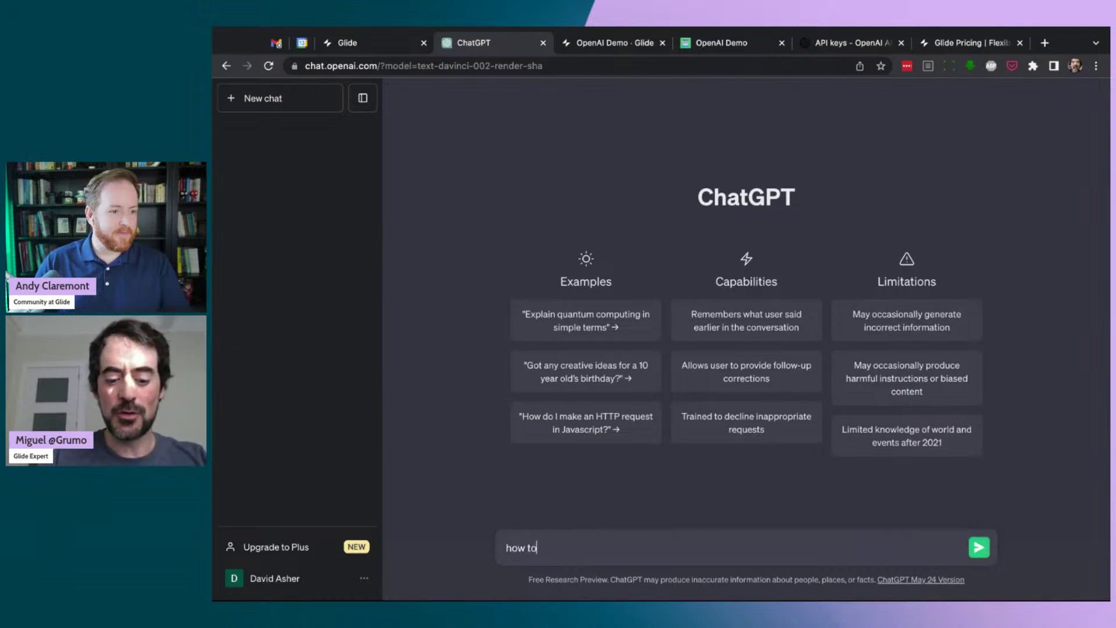
pyautogui.press('BackSpace')
pyautogui.press('BackSpace')
pyautogui.press('BackSpace')
pyautogui.press('BackSpace')
pyautogui.press('BackSpace')
pyautogui.press('BackSpace')
pyautogui.press('BackSpace')
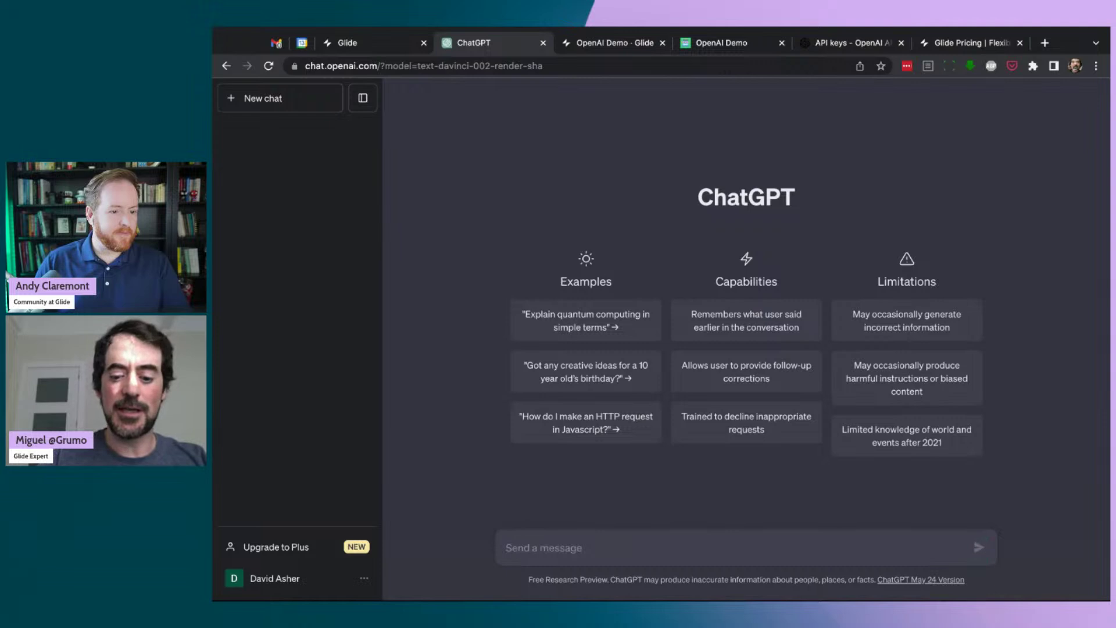
# Ask ChatGPT to "give 3 steps to become an amazing glide apps developer" and read through the answer.
pyautogui.write('g')
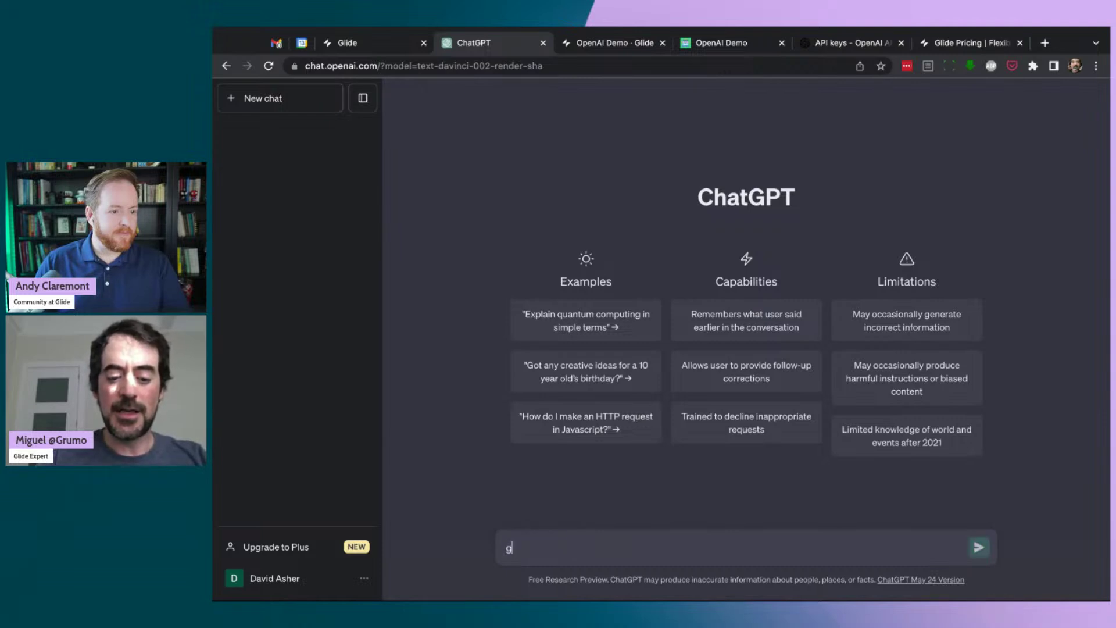
pyautogui.write('ive 3 s')
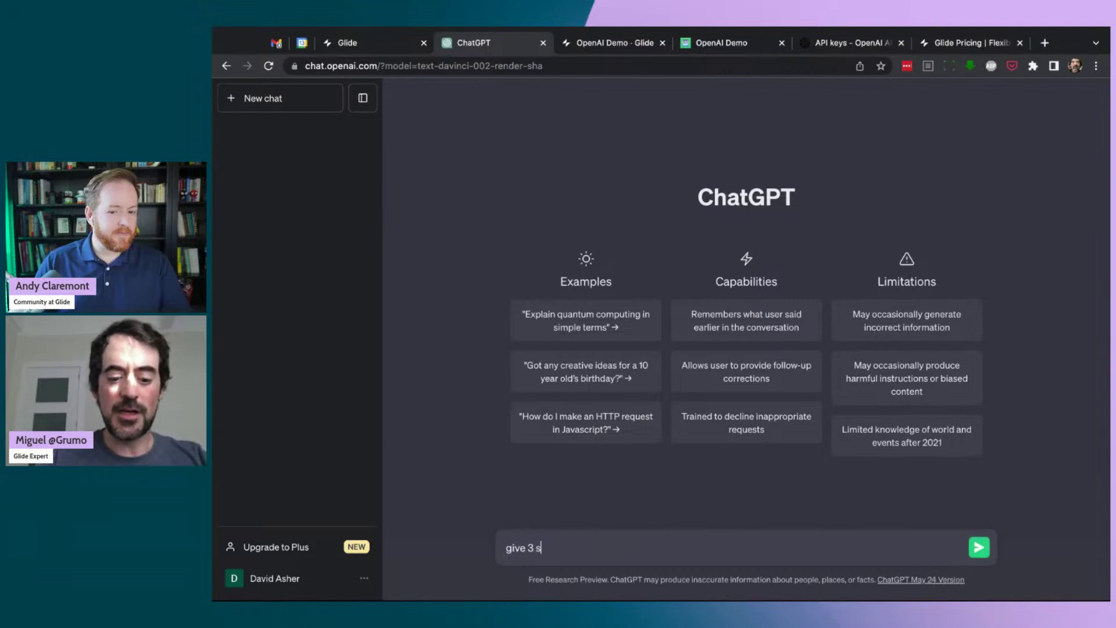
pyautogui.write('teps to become')
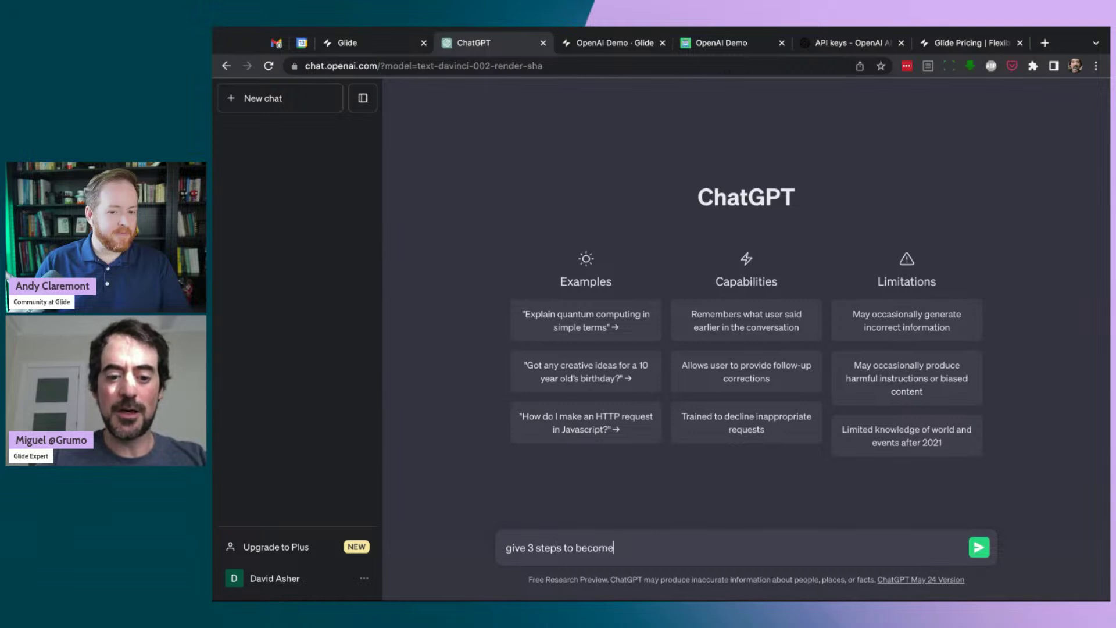
pyautogui.write(' a n')
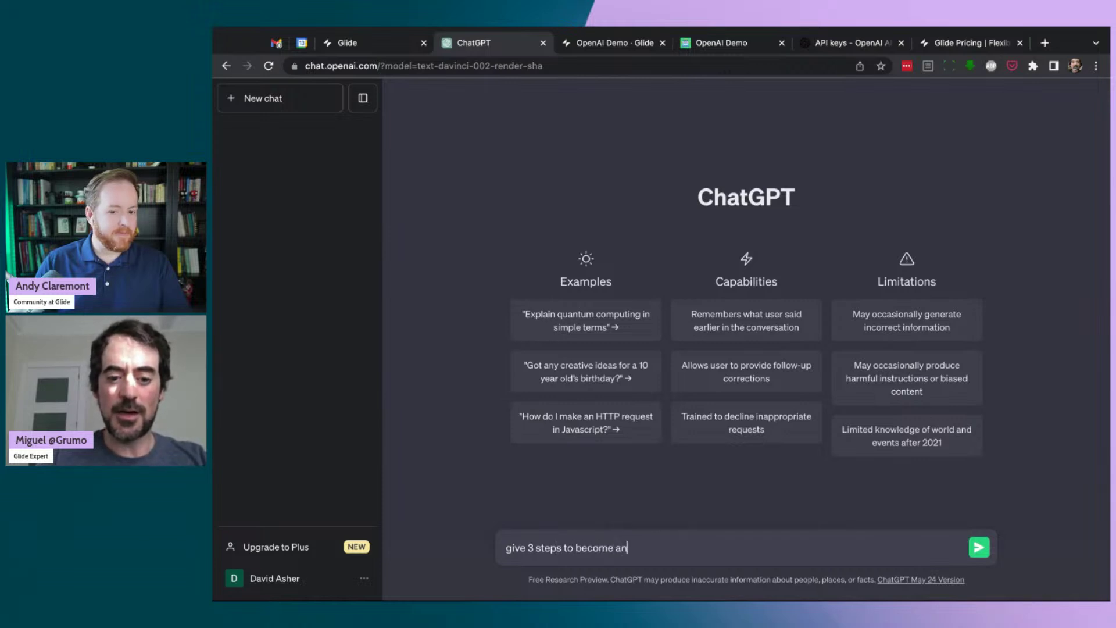
pyautogui.write(' amazing glide apps')
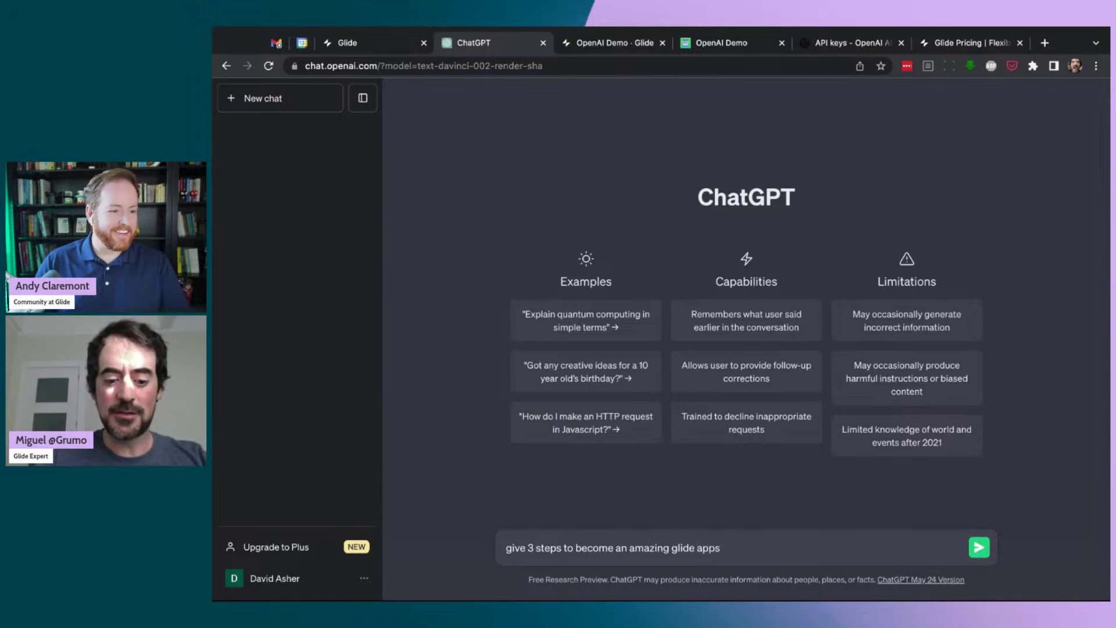
pyautogui.write(' developer')
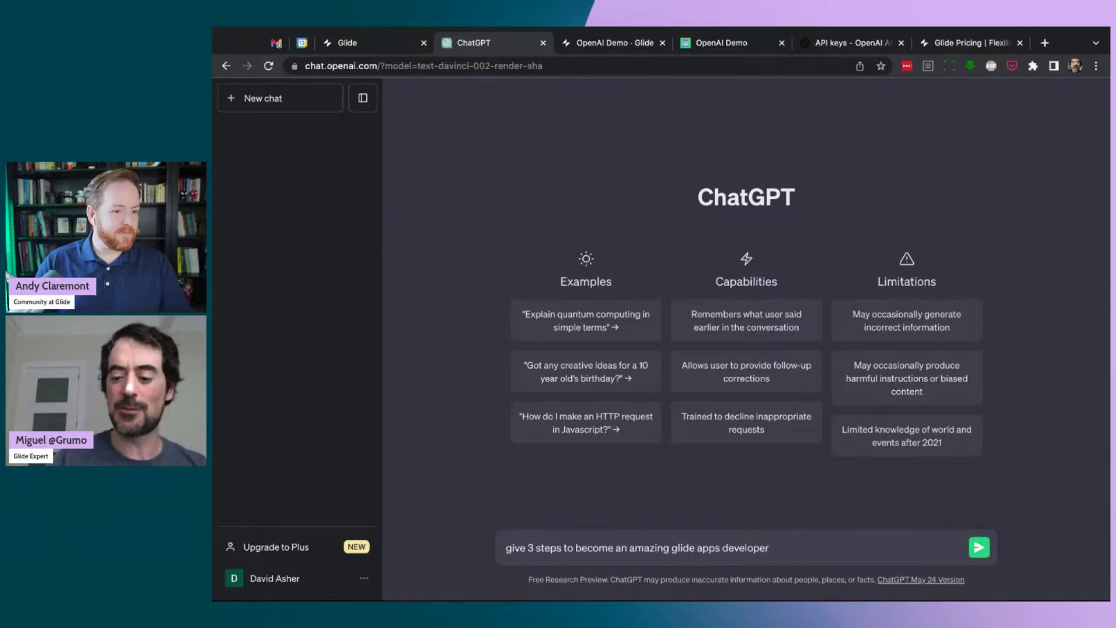
pyautogui.press('Return')
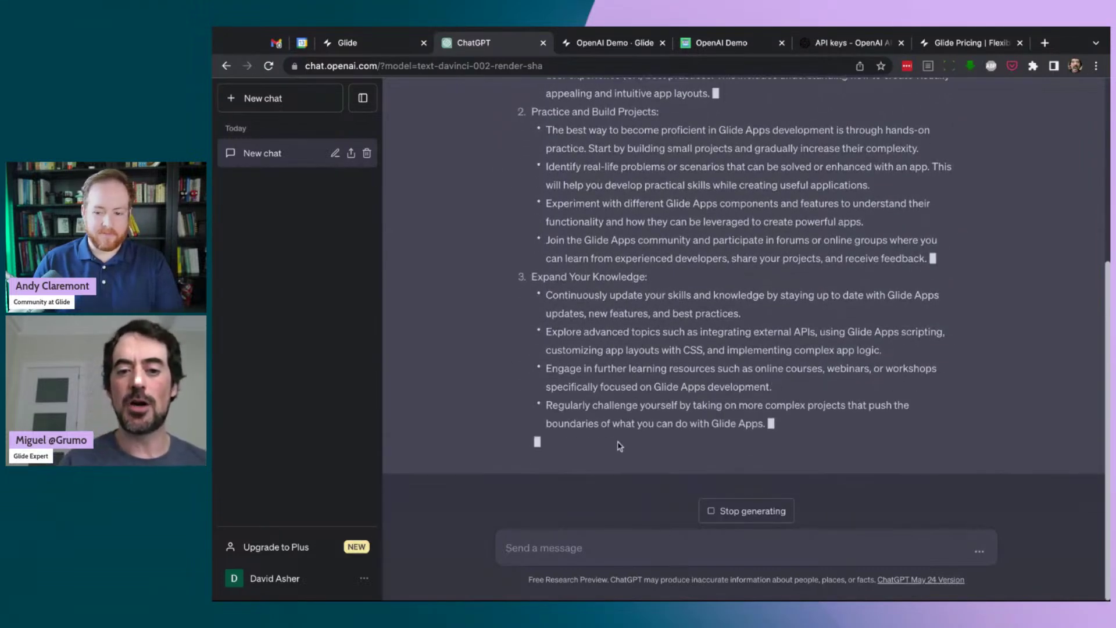
pyautogui.scroll(3, 622, 448)
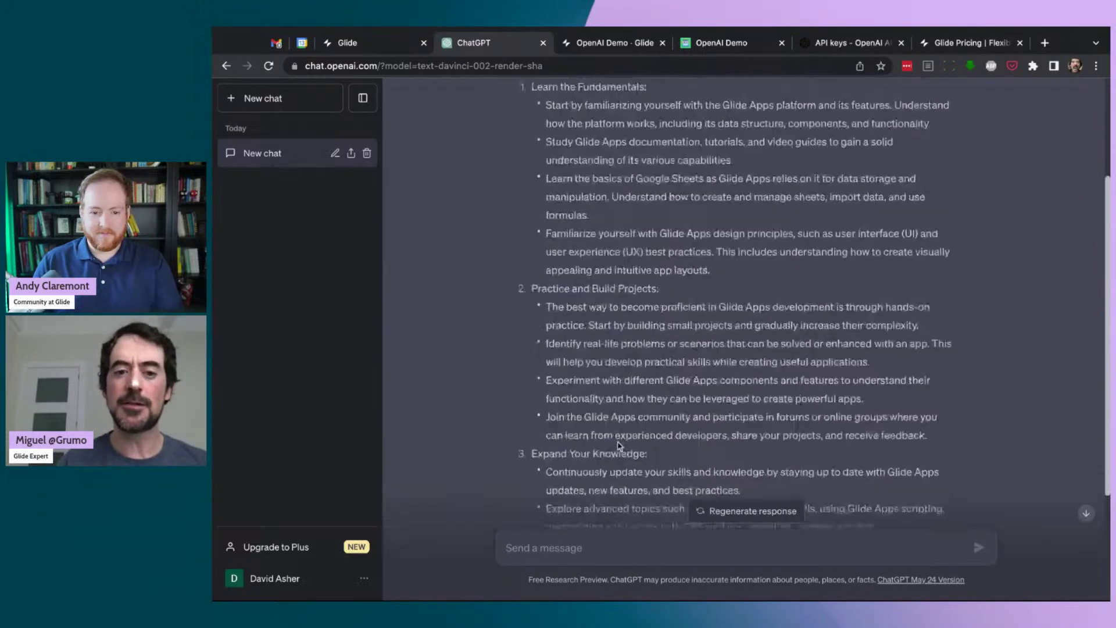
pyautogui.scroll(3, 619, 446)
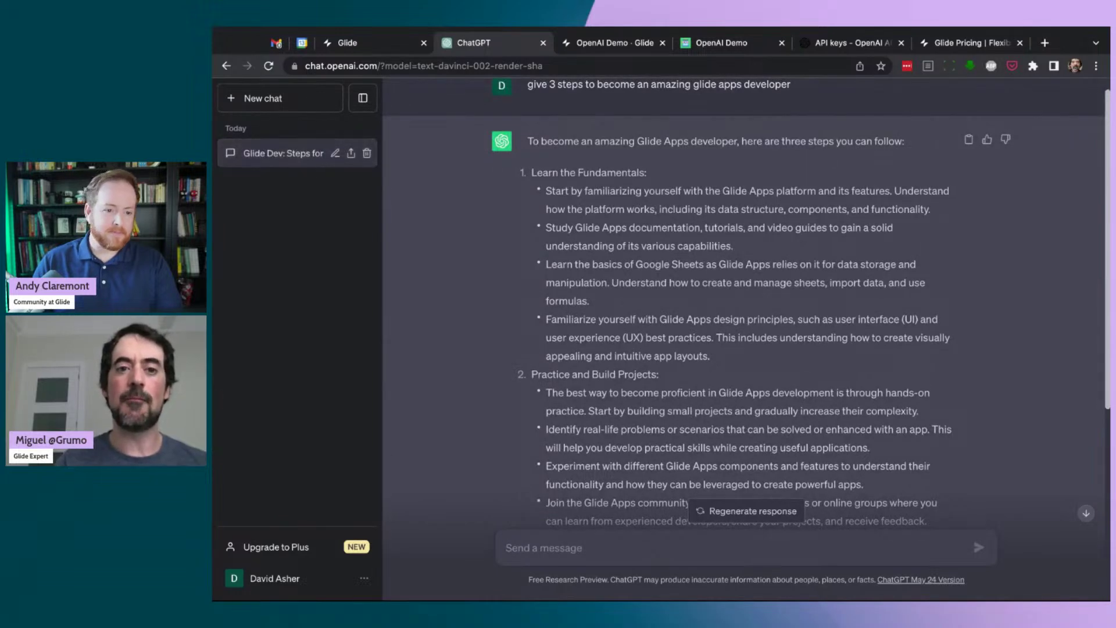
pyautogui.scroll(1, 631, 337)
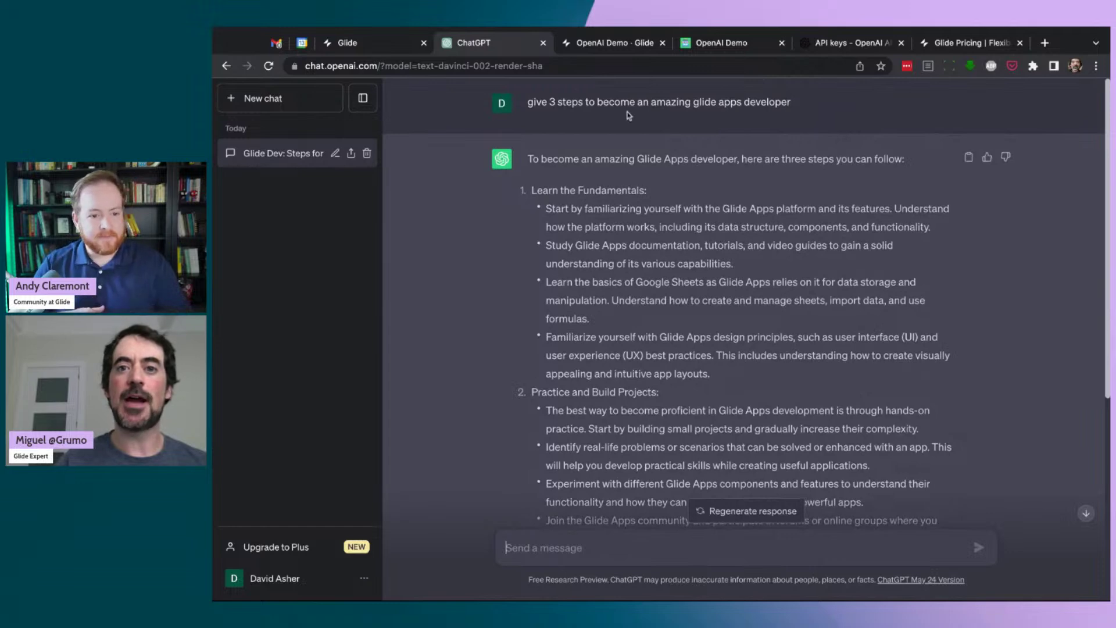
# Copy the phrase "become an amazing glide apps developer" from the prompt sent in ChatGPT.
pyautogui.click(723, 43)
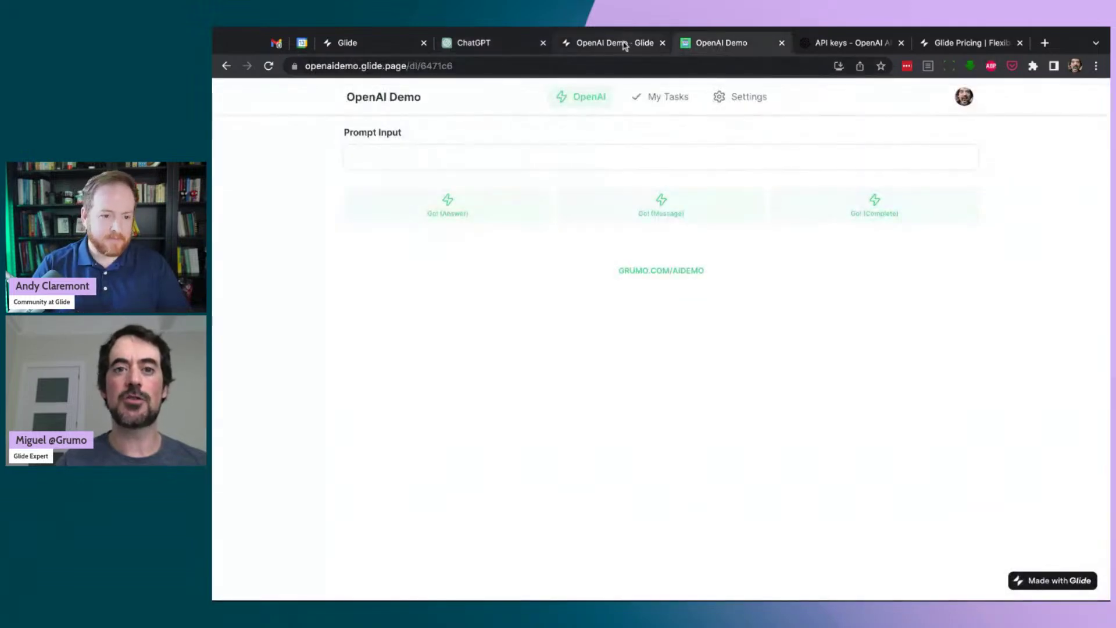
pyautogui.click(624, 46)
pyautogui.click(496, 43)
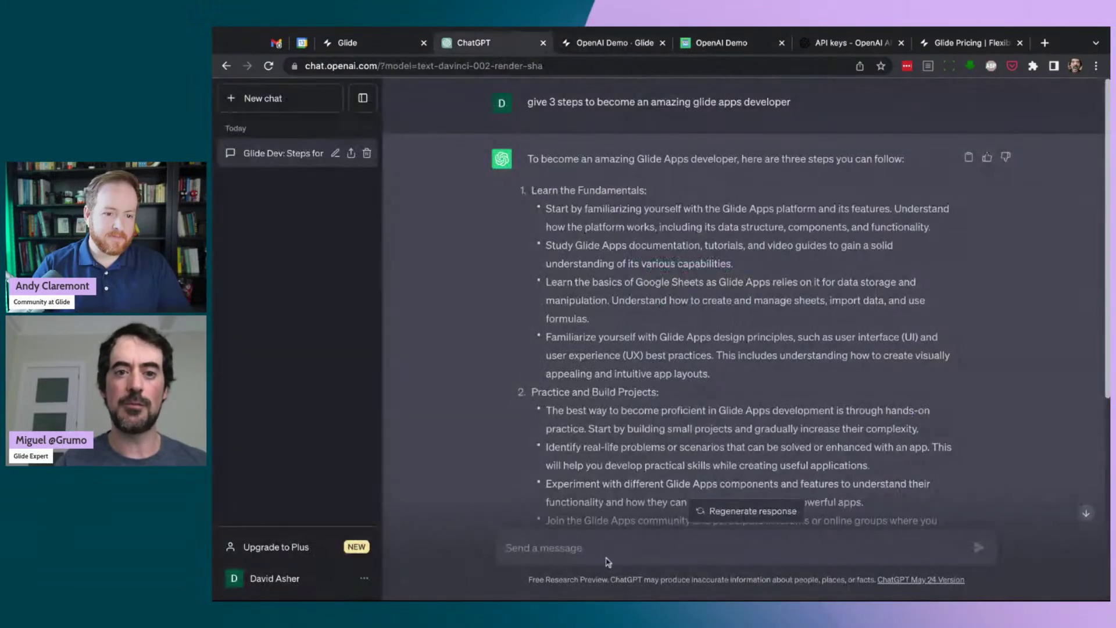
pyautogui.tripleClick(755, 104)
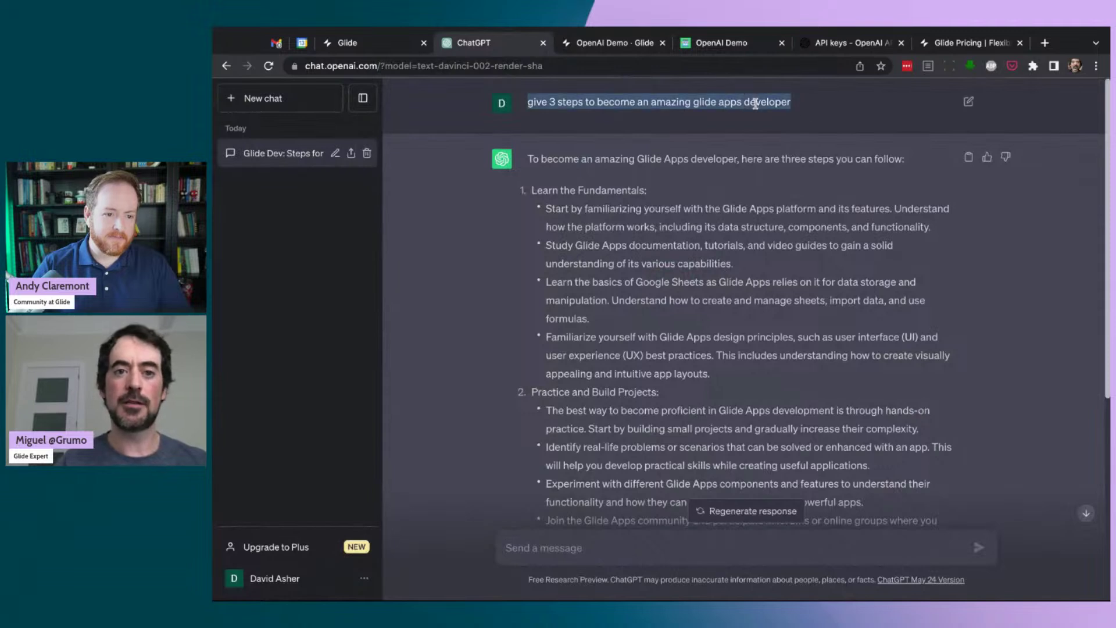
pyautogui.click(792, 100)
pyautogui.hotkey('shift', 'Left')
pyautogui.hotkey('shift', 'Left')
pyautogui.hotkey('shift', 'Left')
pyautogui.hotkey('shift', 'Left')
pyautogui.hotkey('shift', 'Left')
pyautogui.hotkey('shift', 'Left')
pyautogui.hotkey('shift', 'Left')
pyautogui.hotkey('shift', 'Left')
pyautogui.hotkey('shift', 'Left')
pyautogui.hotkey('shift', 'Left')
pyautogui.hotkey('shift', 'Left')
pyautogui.hotkey('shift', 'Left')
pyautogui.hotkey('shift', 'Left')
pyautogui.hotkey('shift', 'Left')
pyautogui.hotkey('shift', 'Left')
pyautogui.hotkey('shift', 'Left')
pyautogui.hotkey('shift', 'Left')
pyautogui.hotkey('shift', 'Left')
pyautogui.hotkey('shift', 'Left')
pyautogui.hotkey('shift', 'Left')
pyautogui.hotkey('shift', 'Left')
pyautogui.hotkey('shift', 'Left')
pyautogui.hotkey('shift', 'Left')
pyautogui.hotkey('shift', 'Left')
pyautogui.hotkey('shift', 'Left')
pyautogui.hotkey('shift', 'Left')
pyautogui.hotkey('shift', 'Left')
pyautogui.hotkey('shift', 'Left')
pyautogui.hotkey('shift', 'Left')
pyautogui.hotkey('shift', 'Left')
pyautogui.hotkey('shift', 'Left')
pyautogui.hotkey('shift', 'Left')
pyautogui.hotkey('shift', 'Left')
pyautogui.hotkey('shift', 'Left')
pyautogui.hotkey('shift', 'Left')
pyautogui.hotkey('ctrl', 'c')
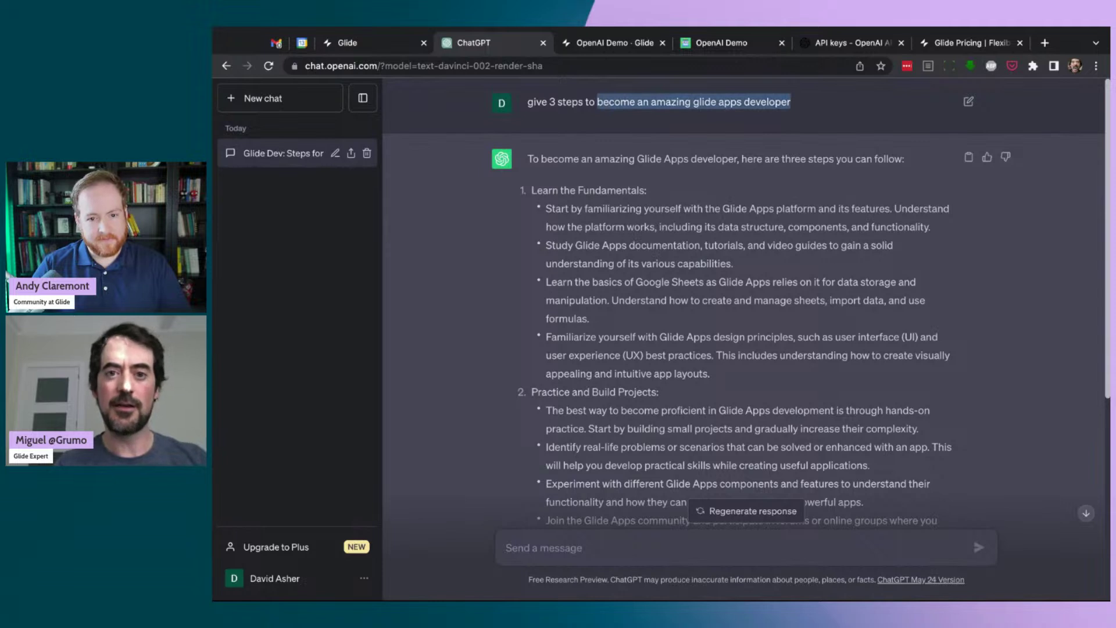
# In the published OpenAI Demo app, paste the copied goal as the prompt input and generate tasks with the Answer option.
pyautogui.click(723, 43)
pyautogui.click(460, 152)
pyautogui.hotkey('ctrl', 'v')
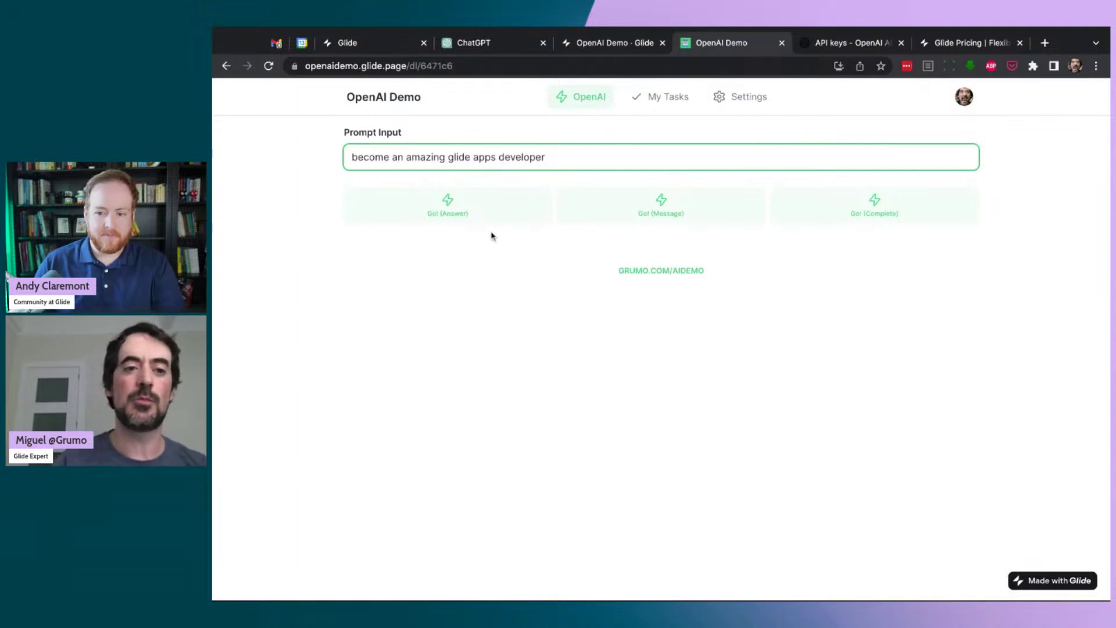
pyautogui.click(481, 218)
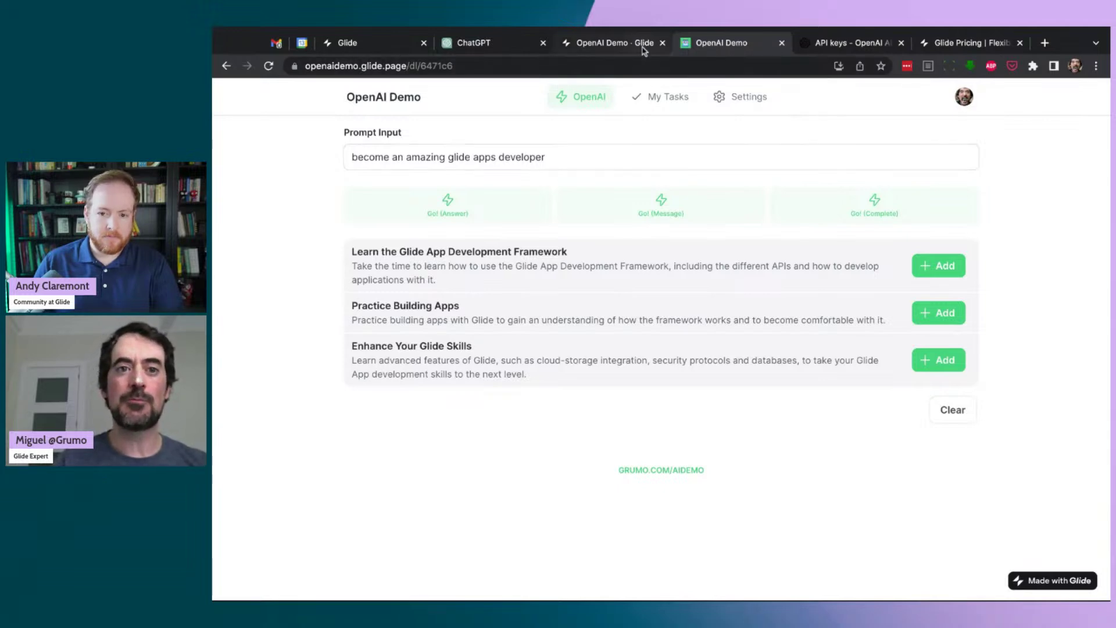
# Review the goal wording and answer in ChatGPT, the OpenAI Demo project in the Glide editor, and the Glide projects page.
pyautogui.click(509, 46)
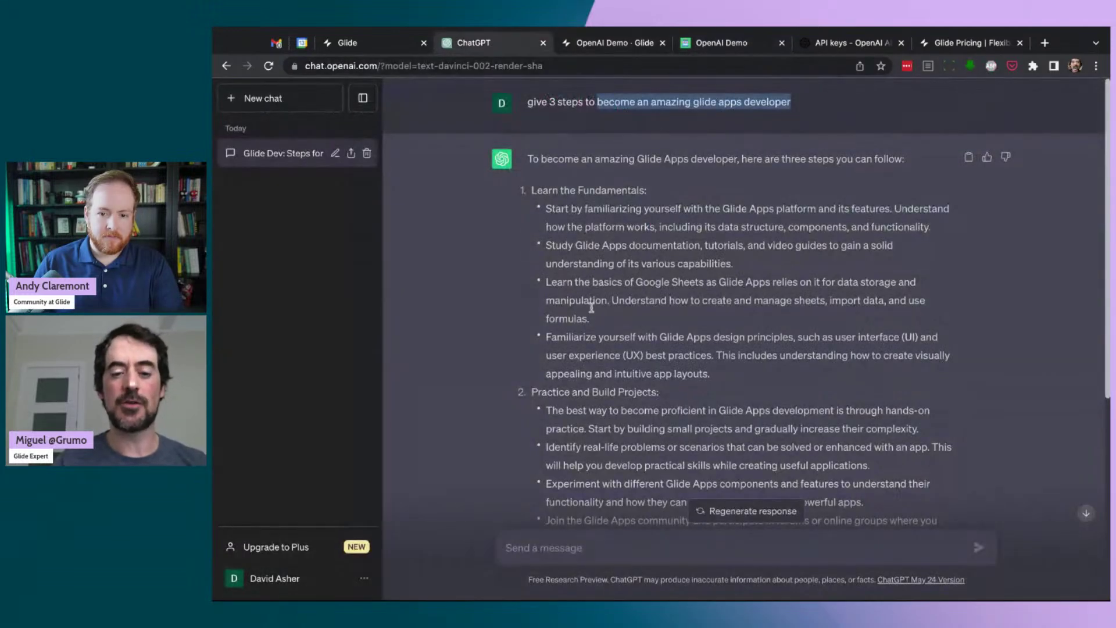
pyautogui.scroll(-1, 591, 308)
pyautogui.scroll(3, 591, 307)
pyautogui.moveTo(792, 103); pyautogui.dragTo(598, 106)
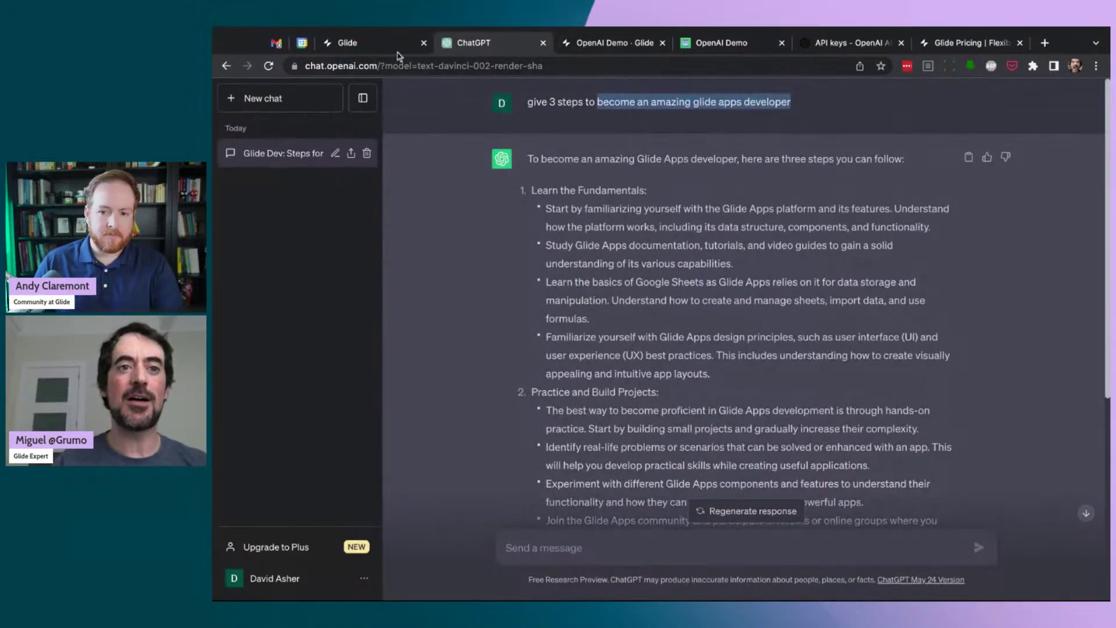
pyautogui.click(603, 43)
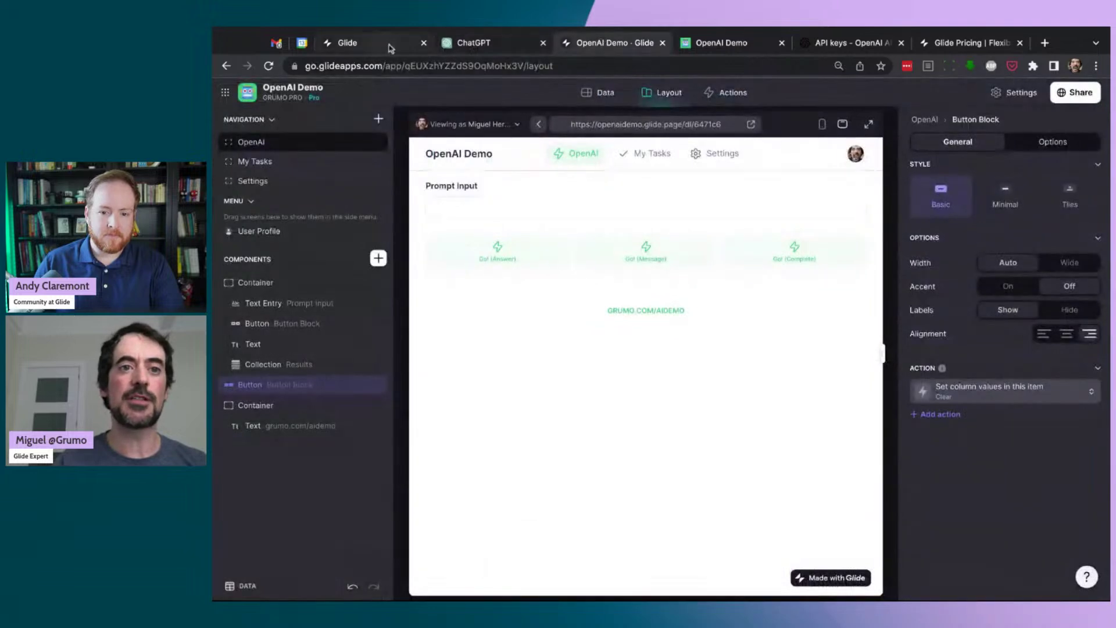
pyautogui.click(468, 44)
pyautogui.click(363, 45)
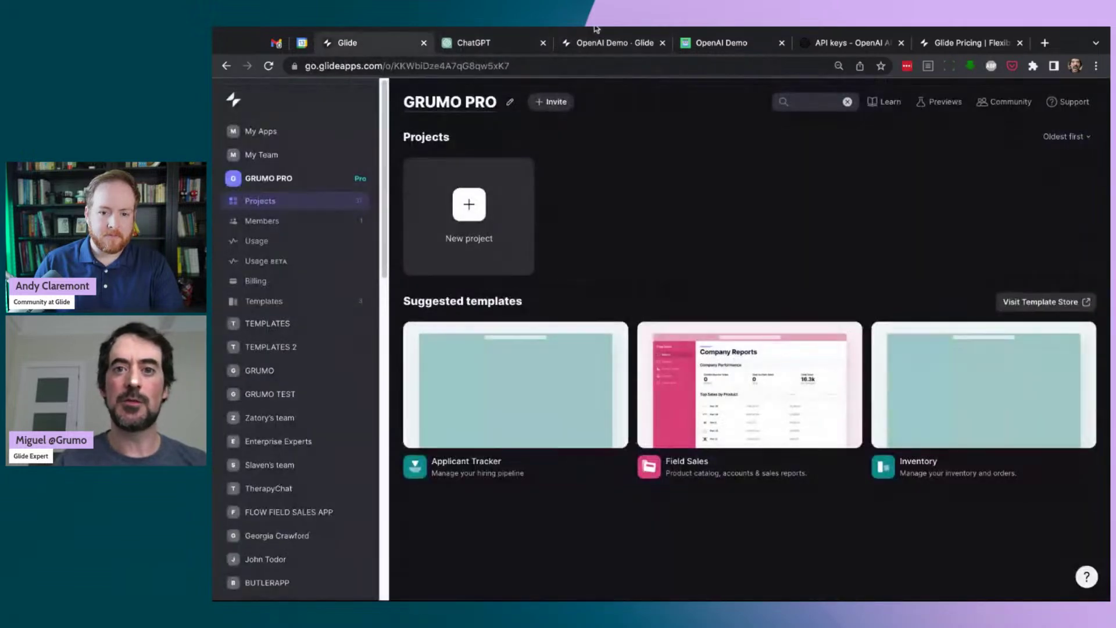
# In the published OpenAI Demo app, add all three generated tasks to the task list.
pyautogui.click(723, 43)
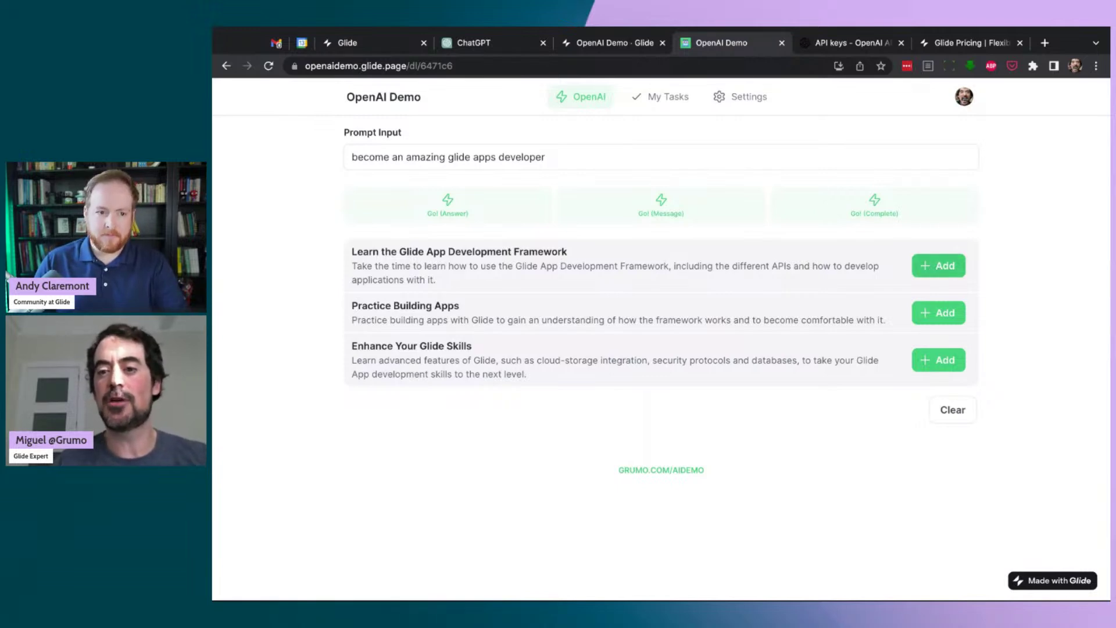
pyautogui.click(939, 266)
pyautogui.click(949, 317)
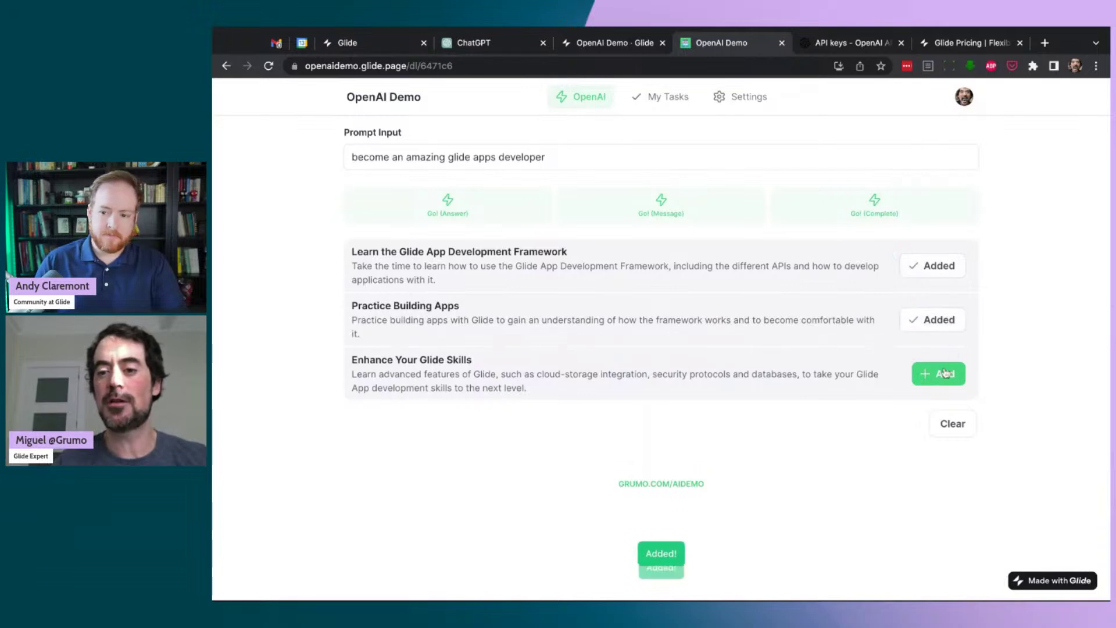
pyautogui.click(941, 374)
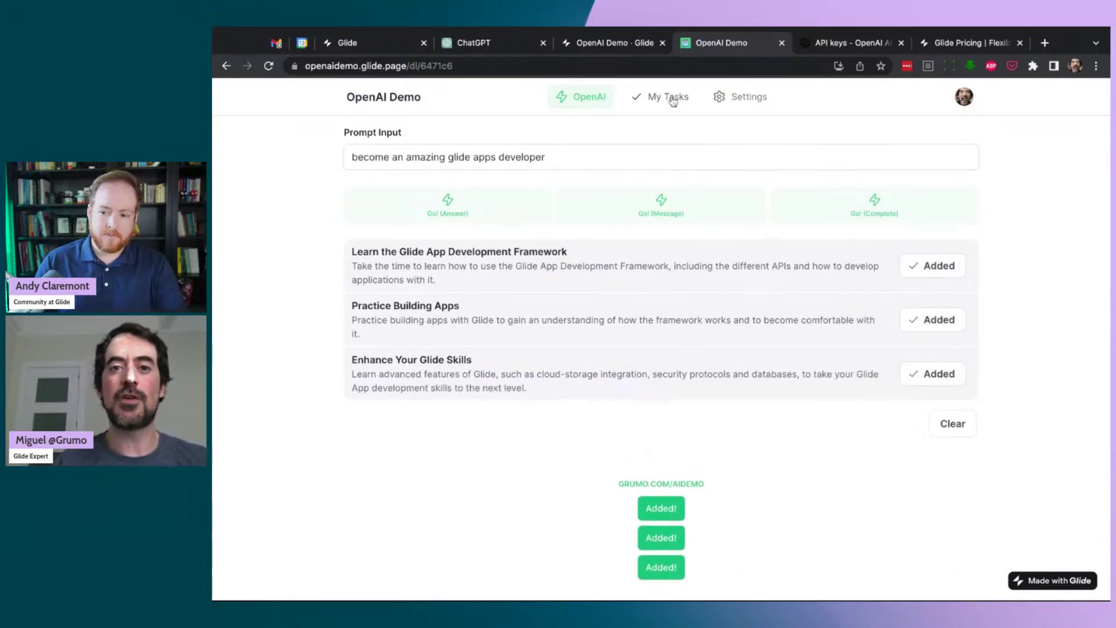
# Mark all three entries in My Tasks as completed and delete the "Practice Building Apps" task.
pyautogui.click(673, 98)
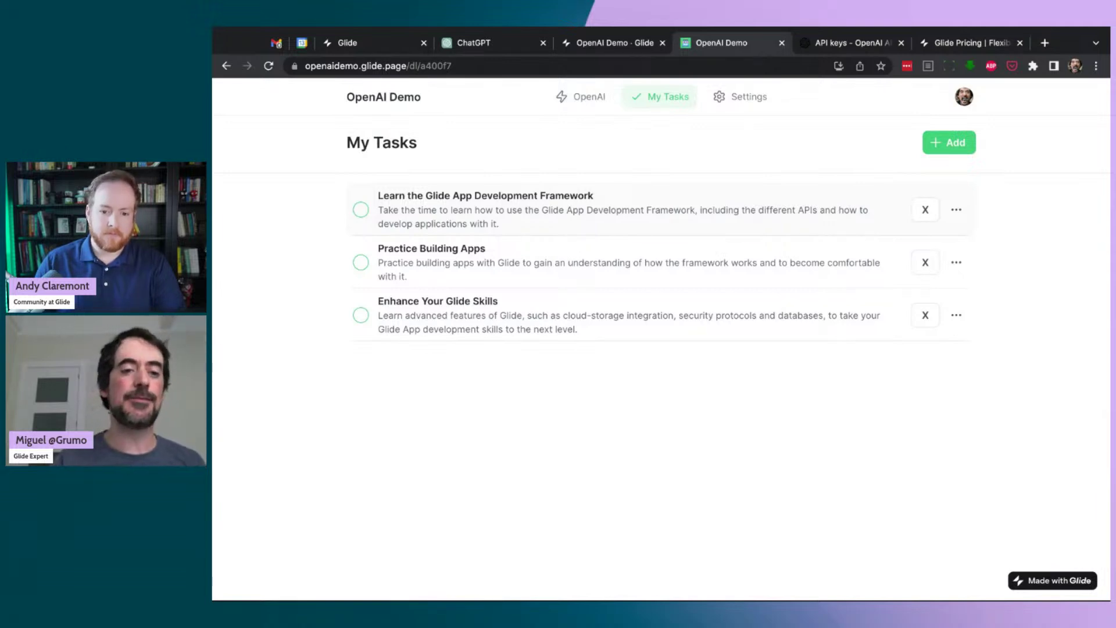
pyautogui.click(360, 210)
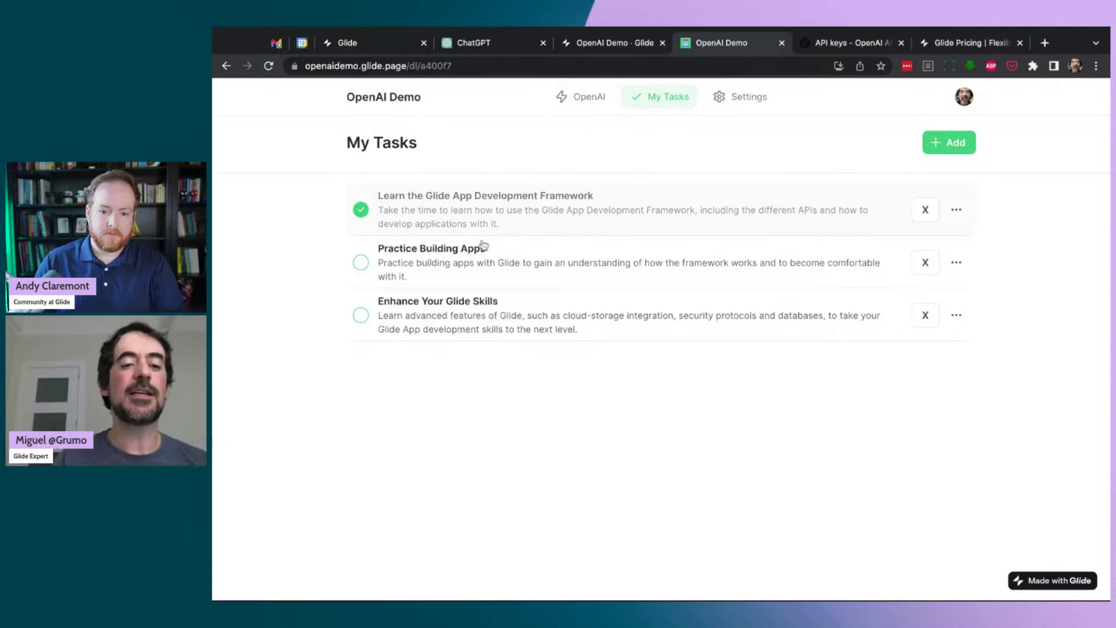
pyautogui.click(470, 266)
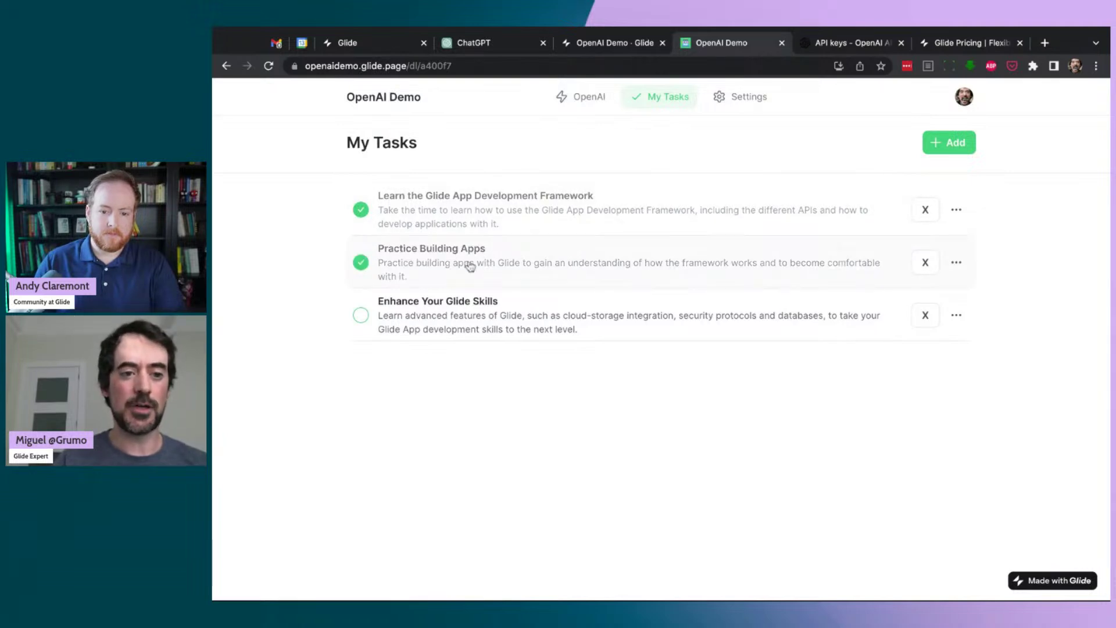
pyautogui.click(468, 312)
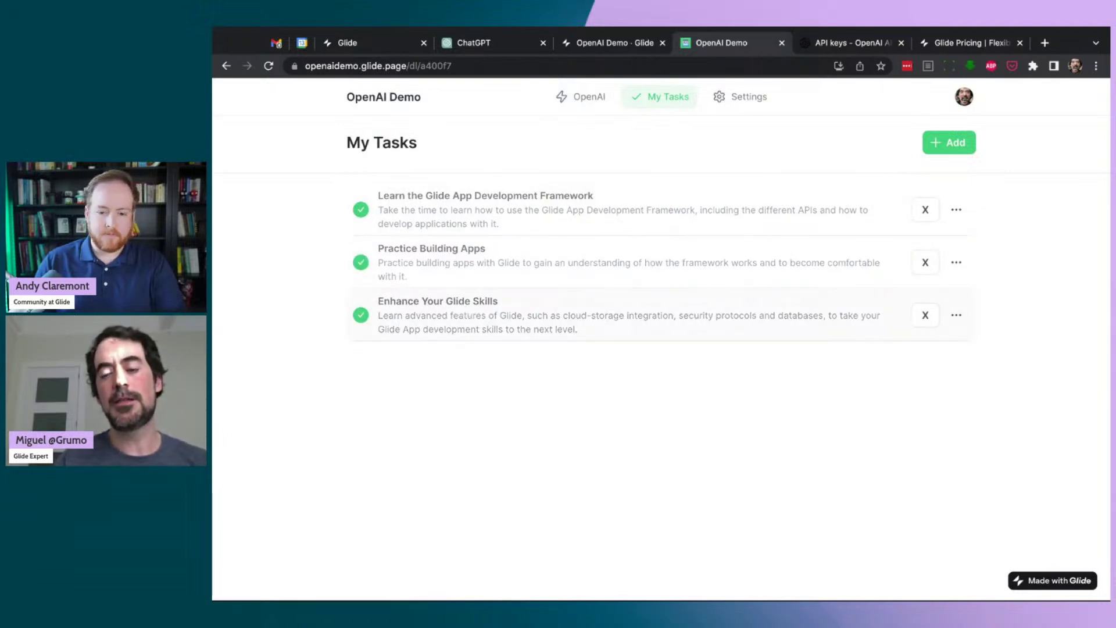
pyautogui.click(923, 262)
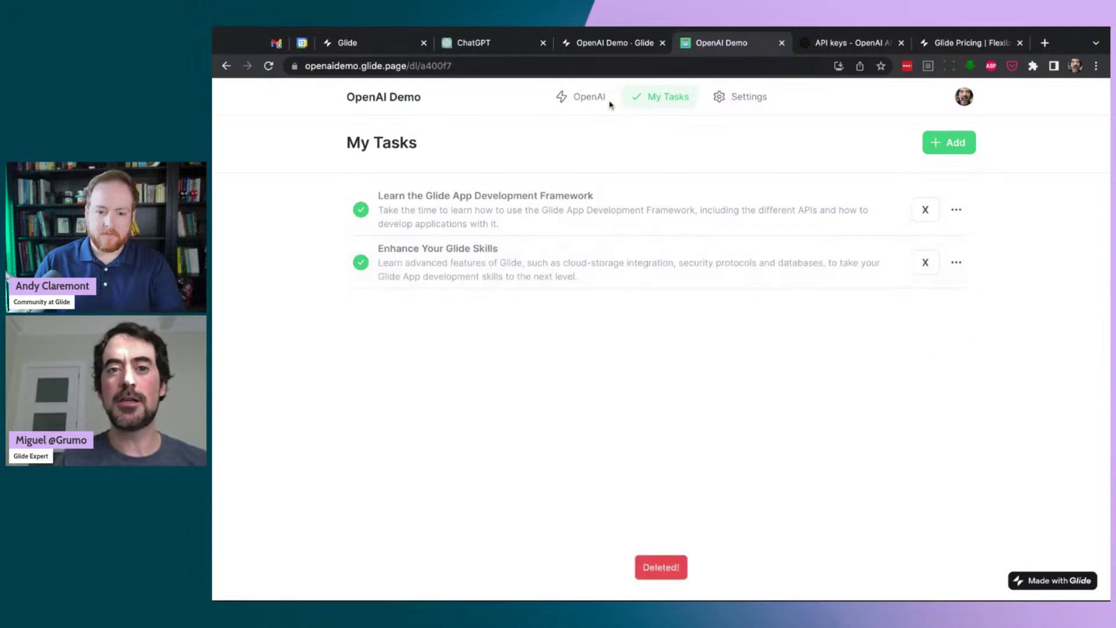
# Examine the prompt template in the app's settings and return to the OpenAI screen.
pyautogui.click(746, 99)
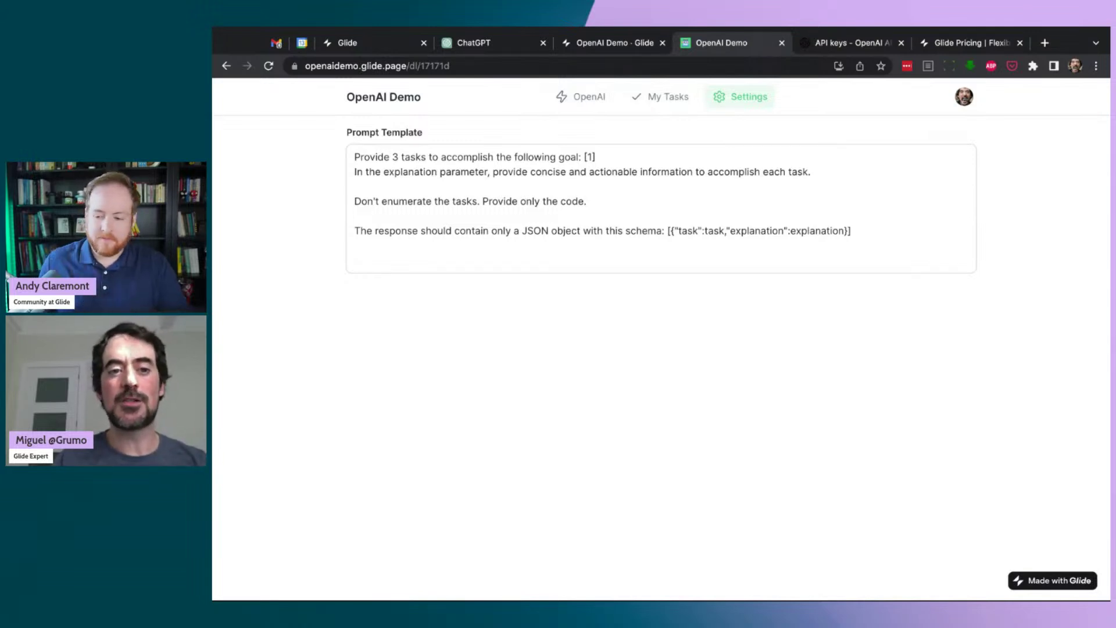
pyautogui.click(593, 99)
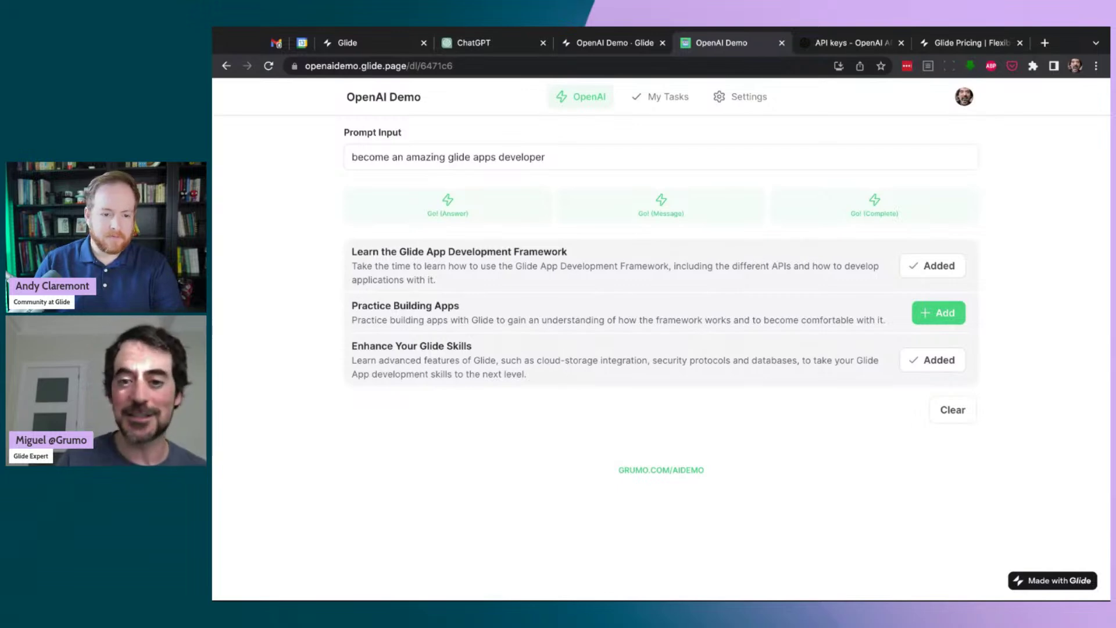
# From the GRUMO PRO projects page in Glide, create a new mobile project named "OpenAI Demo" with Glide Tables as its source.
pyautogui.click(489, 49)
pyautogui.click(381, 51)
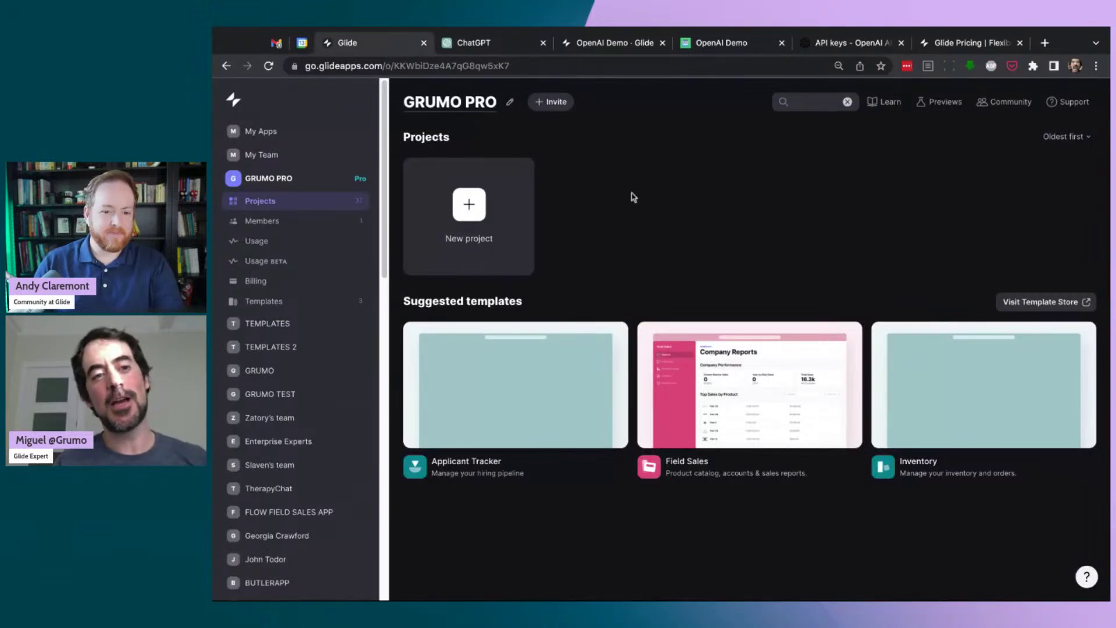
pyautogui.click(471, 209)
pyautogui.write('Op')
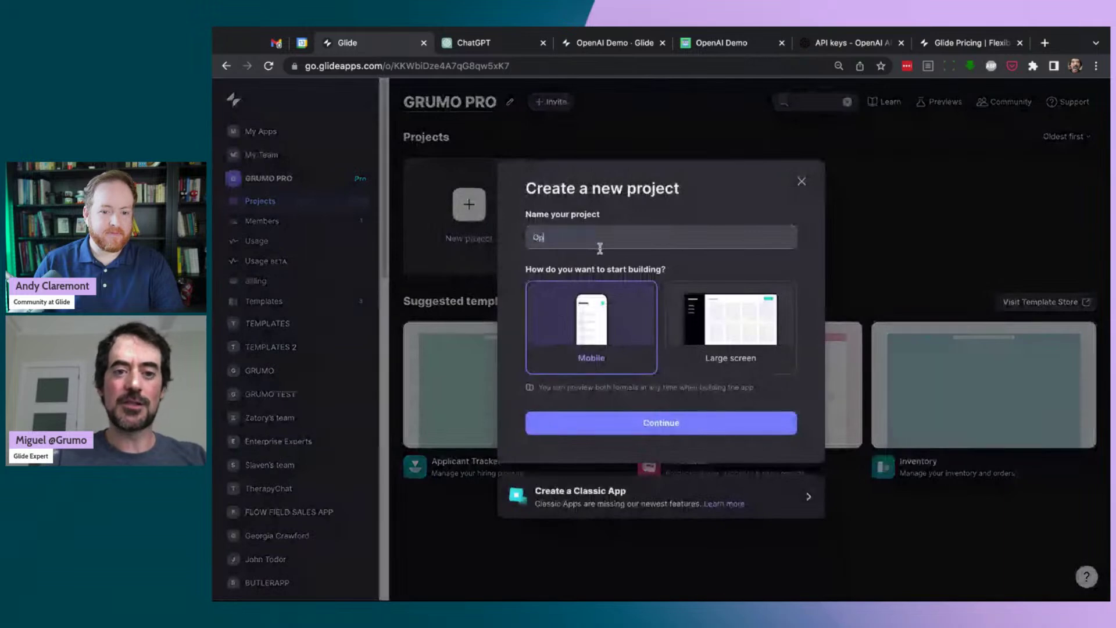
pyautogui.write('ian')
pyautogui.write('AI Demo')
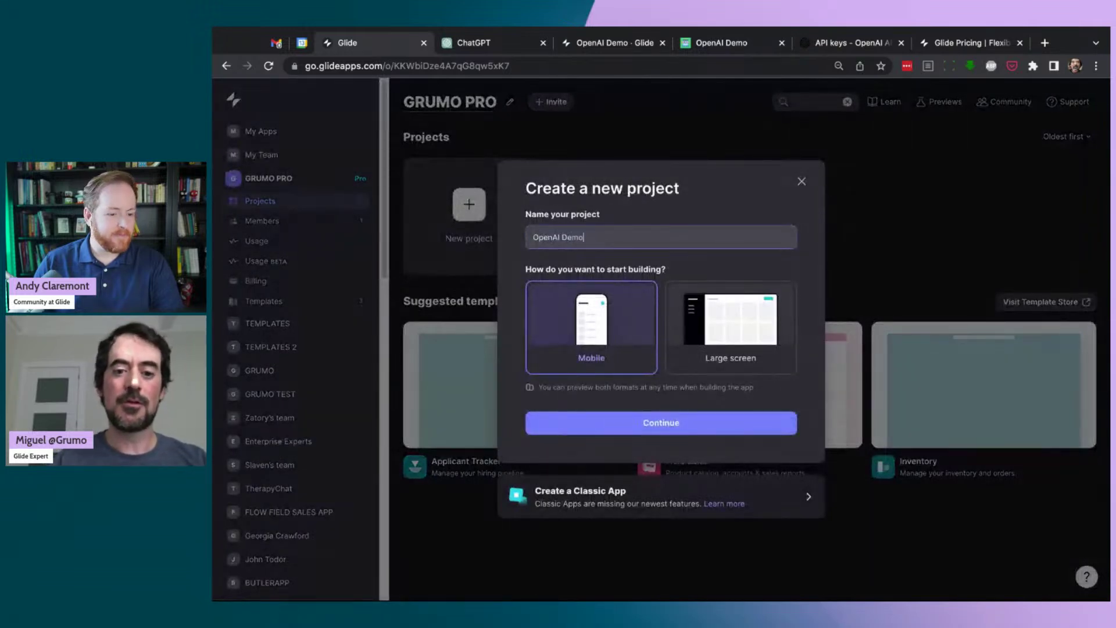
pyautogui.click(671, 424)
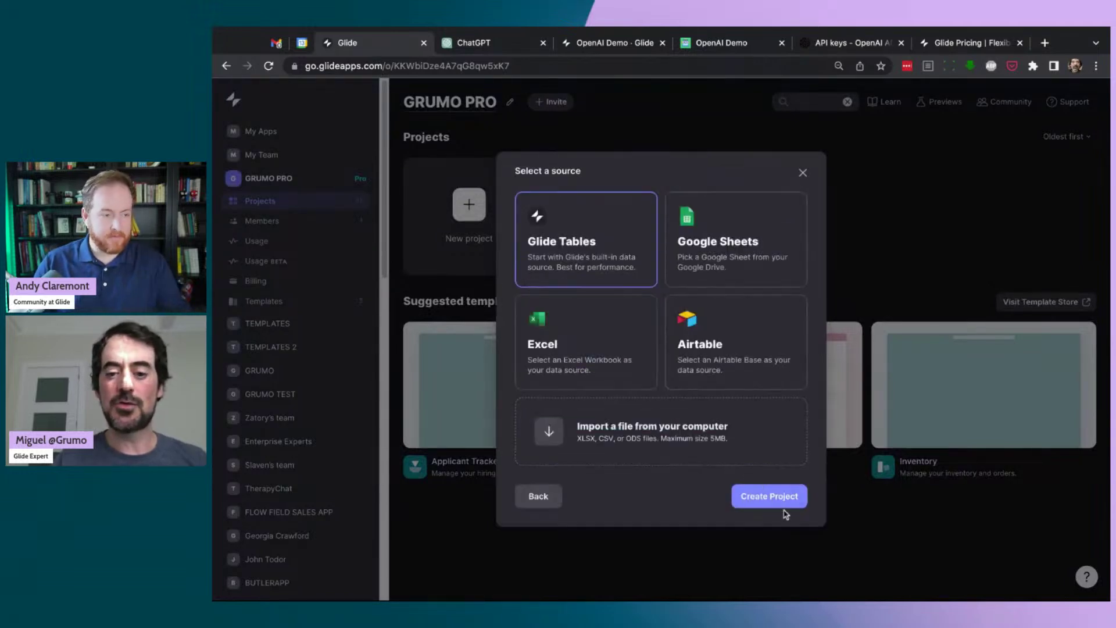
pyautogui.click(769, 496)
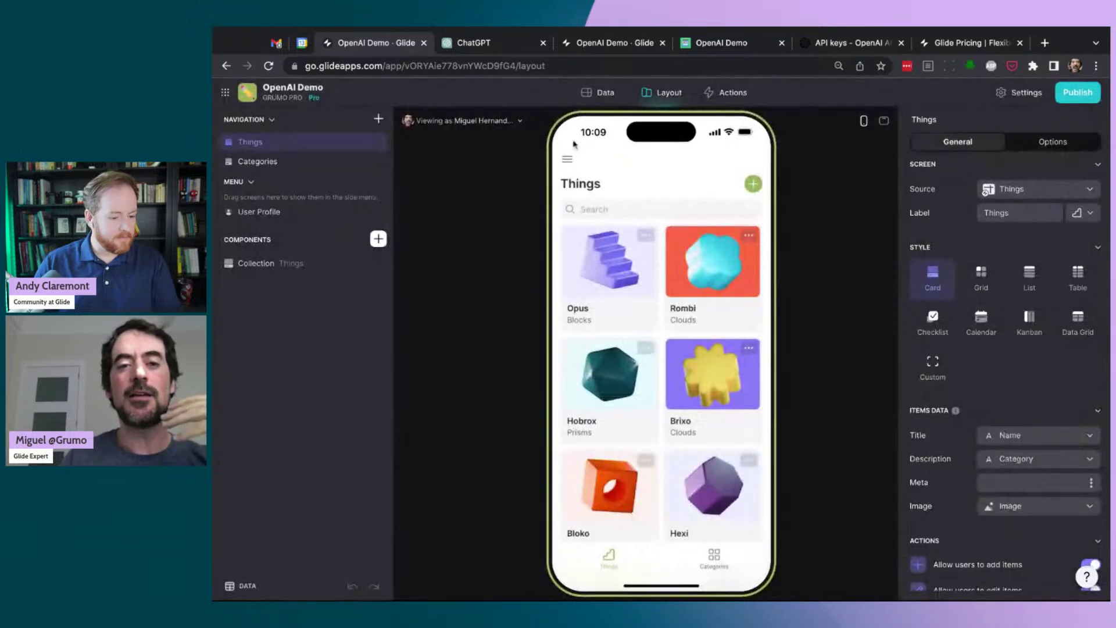
# Delete the sample Things and Categories tables from the new project's data.
pyautogui.click(605, 101)
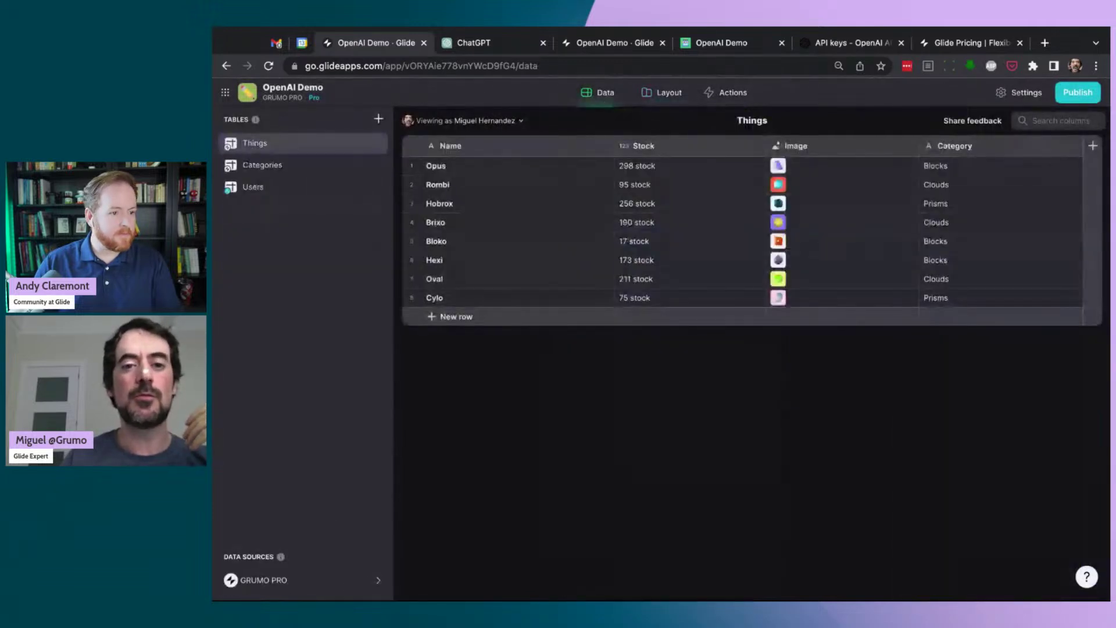
pyautogui.click(315, 143)
pyautogui.click(255, 204)
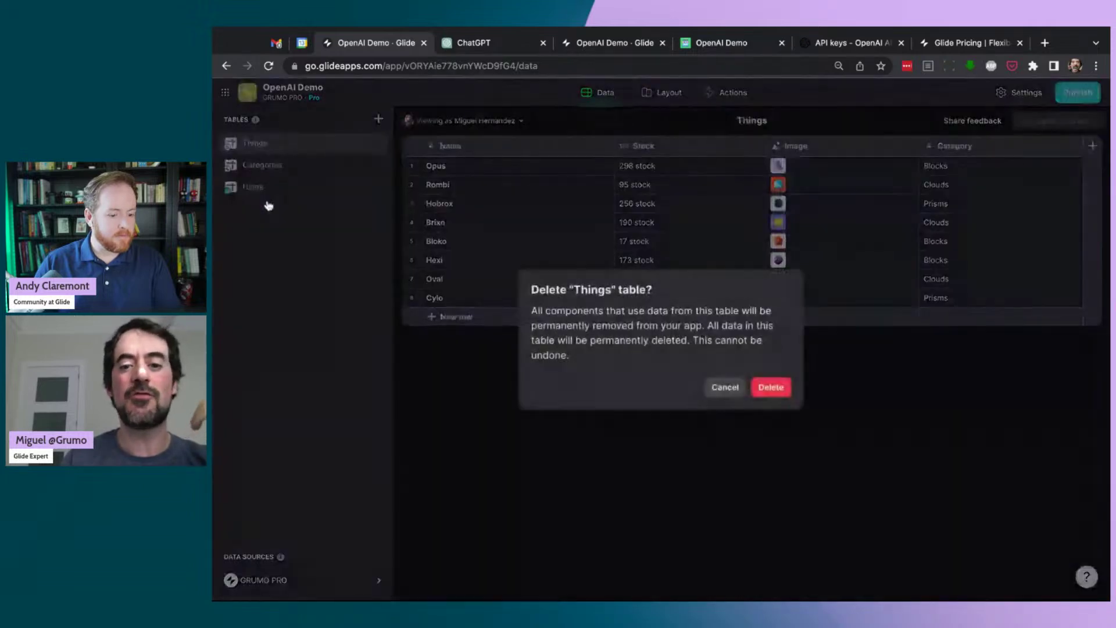
pyautogui.click(765, 385)
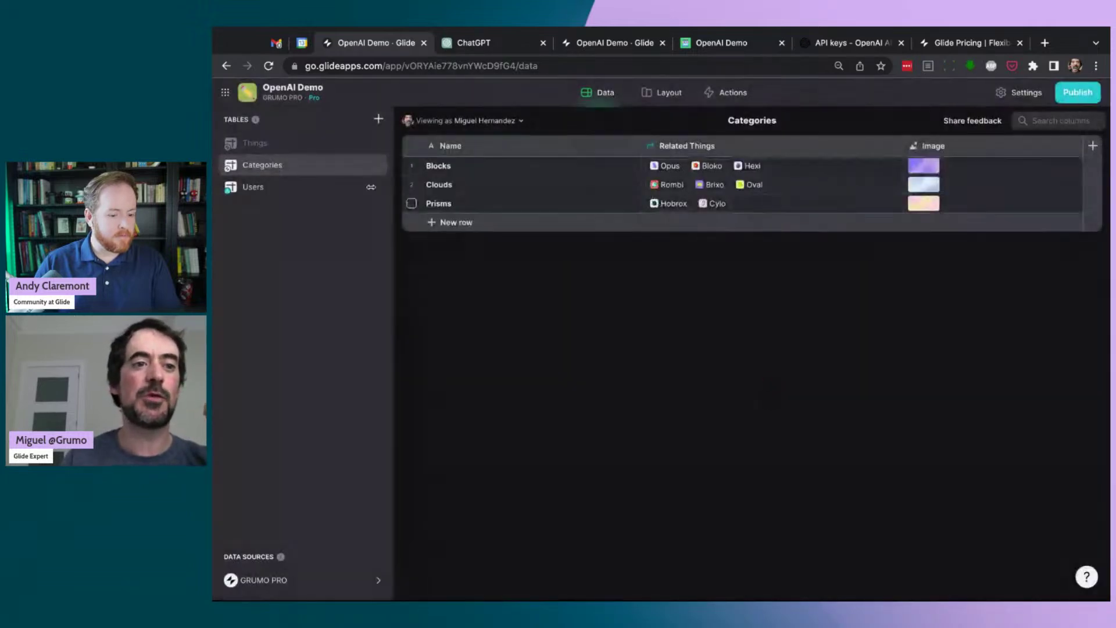
pyautogui.click(294, 149)
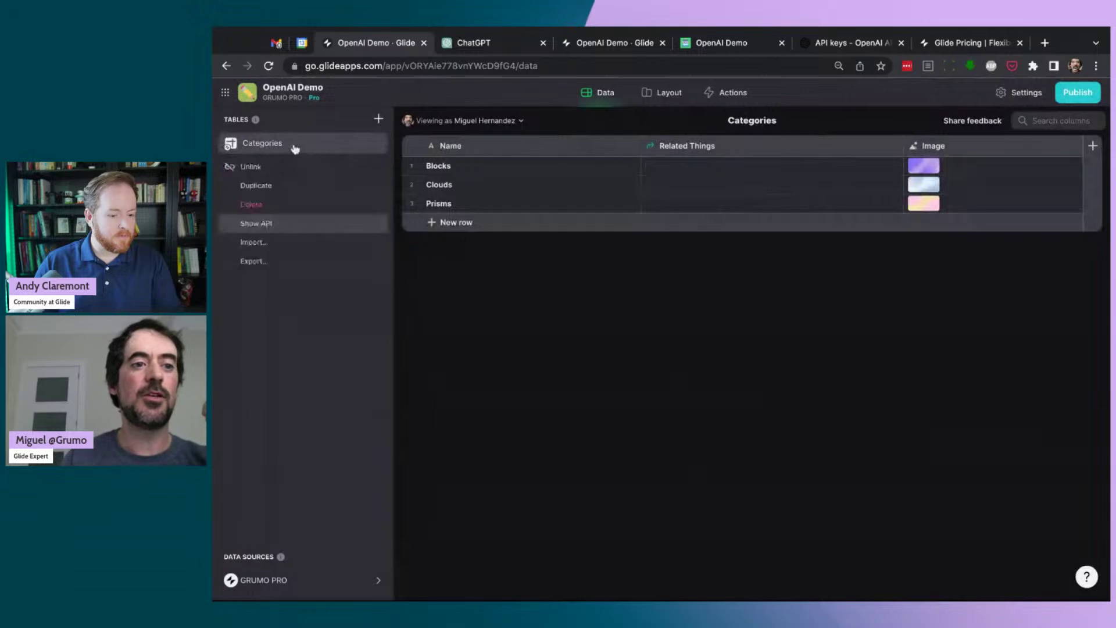
pyautogui.click(278, 207)
pyautogui.click(766, 385)
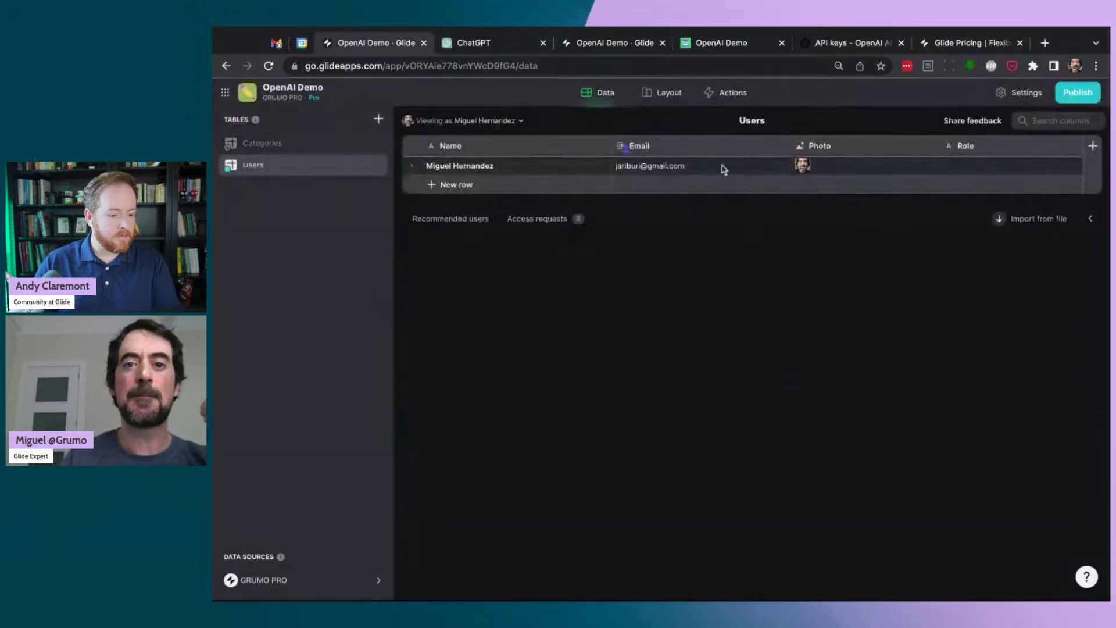
# Remove the Things and Categories screens from the app layout's navigation.
pyautogui.click(668, 94)
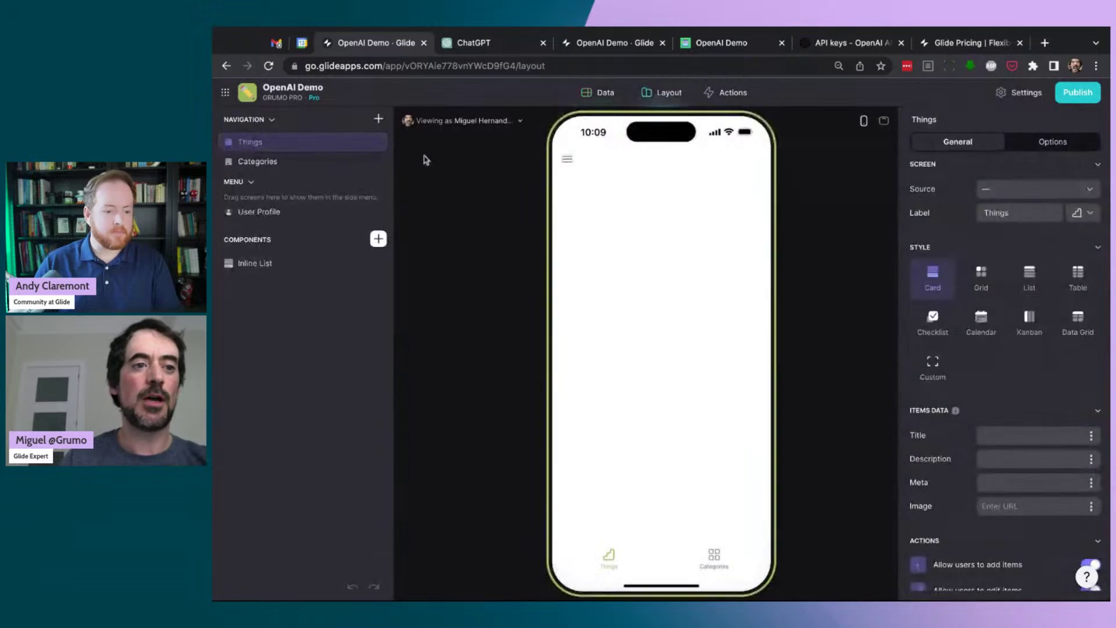
pyautogui.rightClick(313, 141)
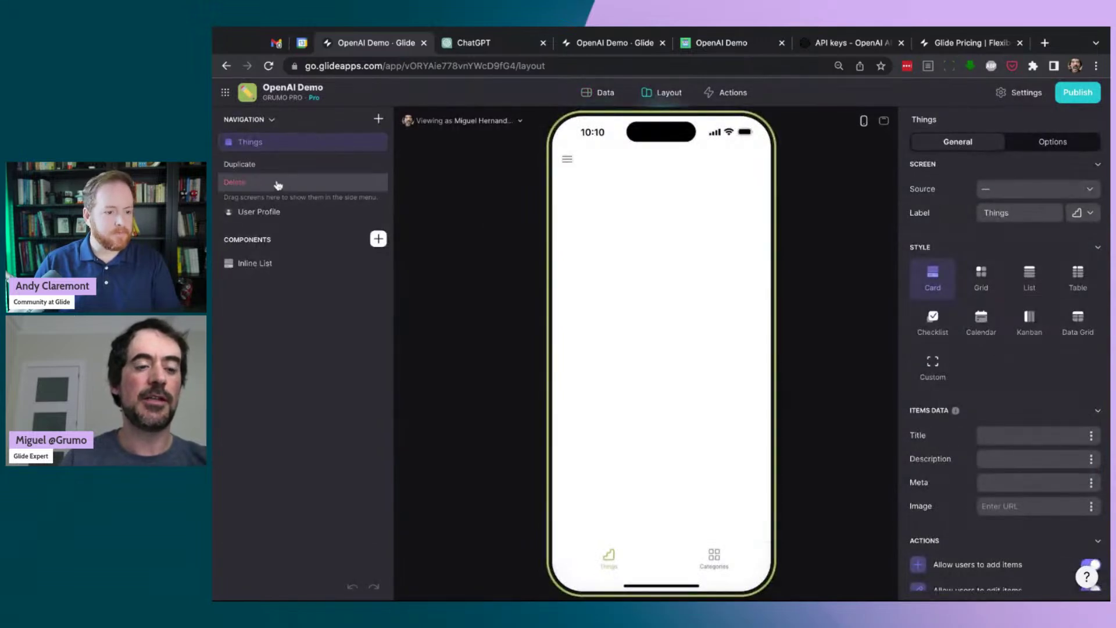
pyautogui.click(278, 183)
pyautogui.rightClick(291, 146)
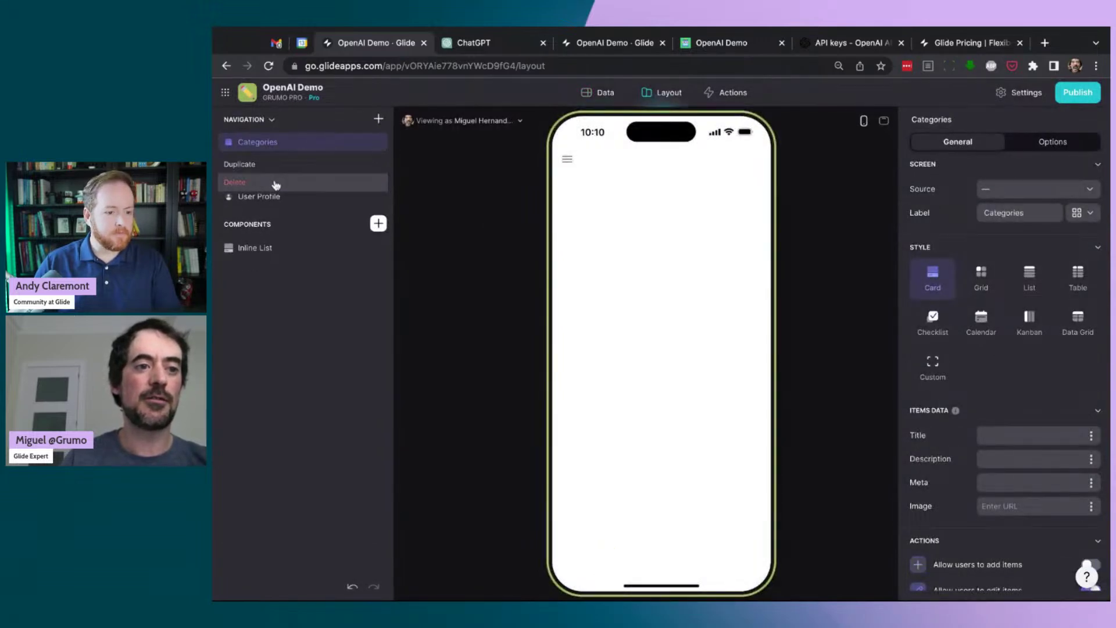
pyautogui.click(277, 183)
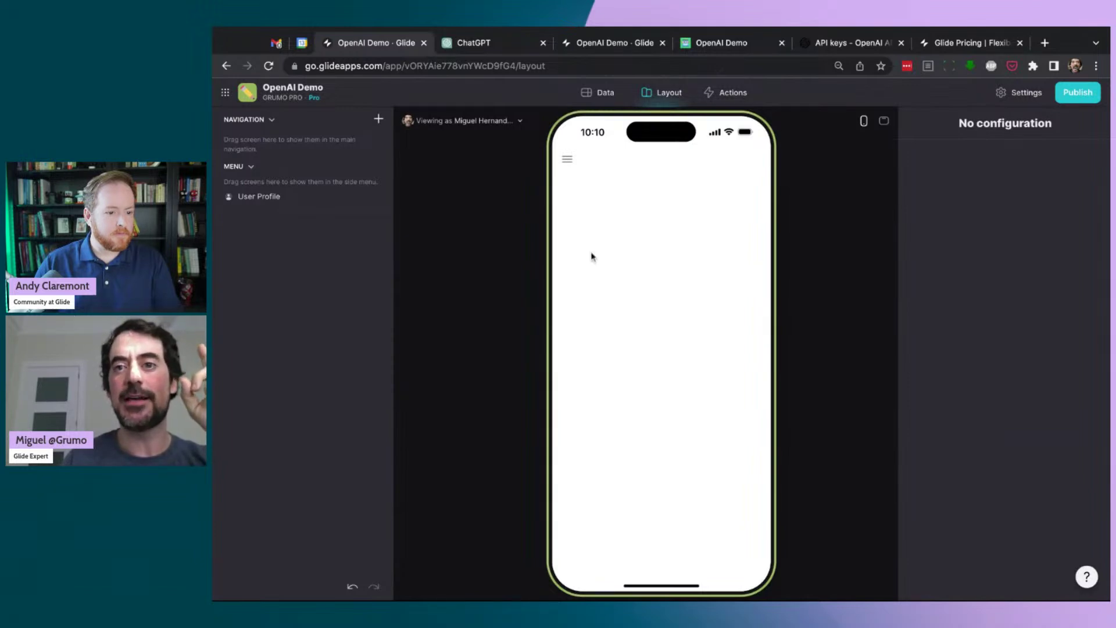
# On the OpenAI platform's API keys page, create a new secret key named "Glide Demo" and copy it.
pyautogui.click(836, 50)
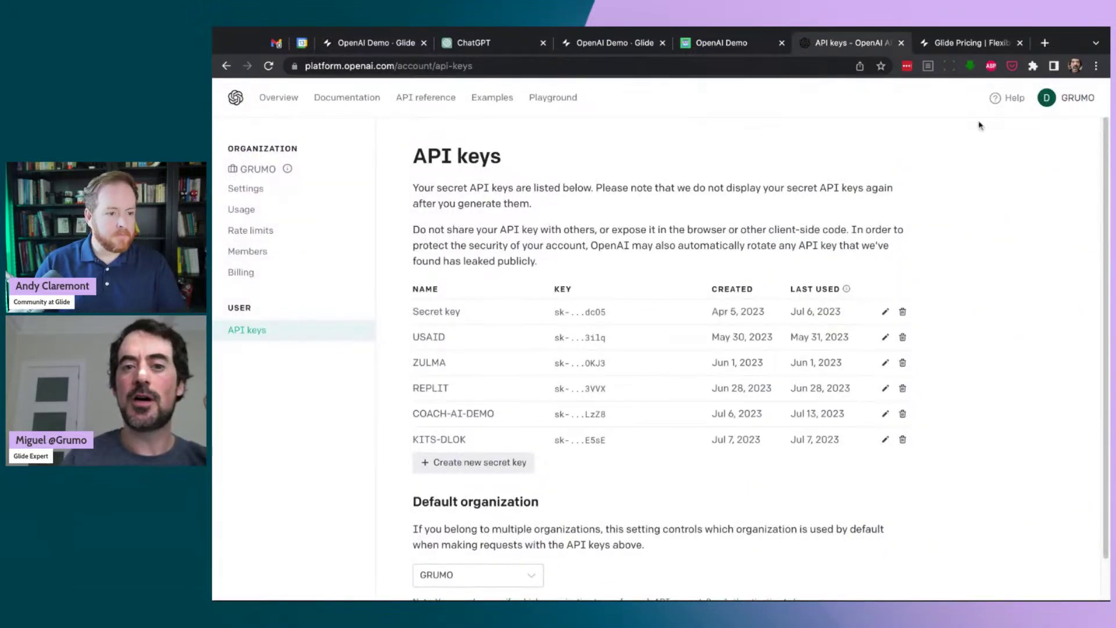
pyautogui.click(1079, 109)
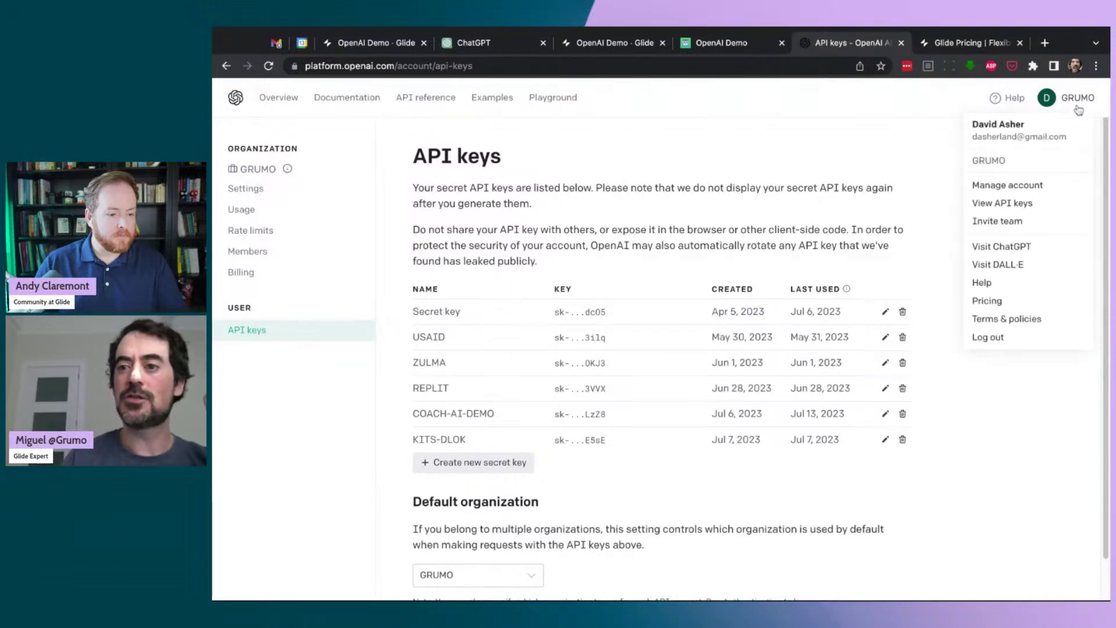
pyautogui.click(995, 203)
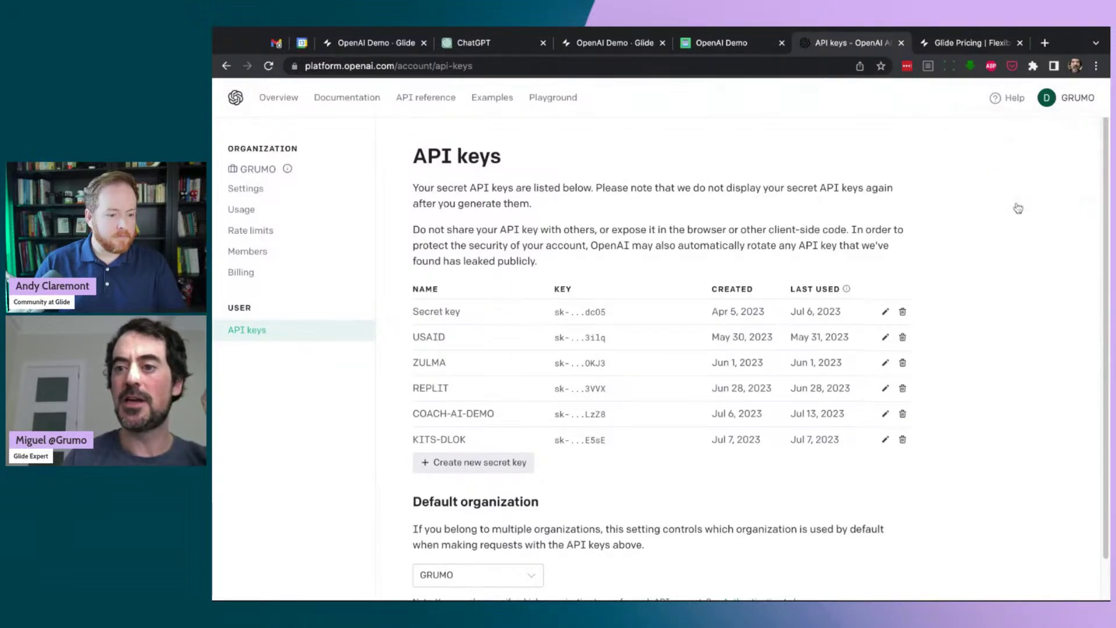
pyautogui.click(509, 463)
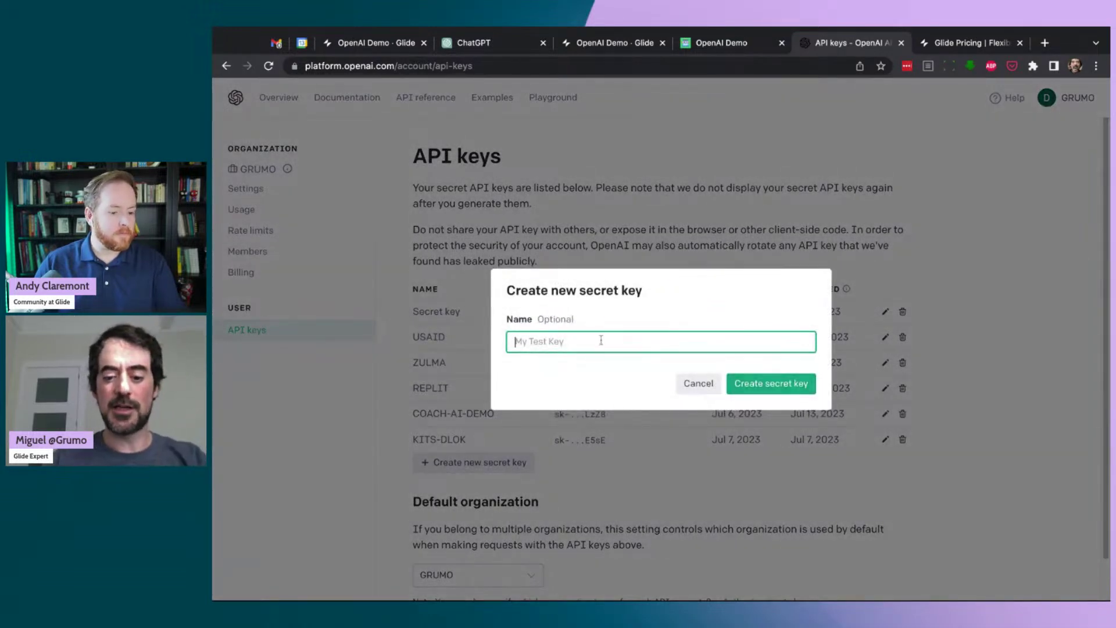
pyautogui.write('Glide ')
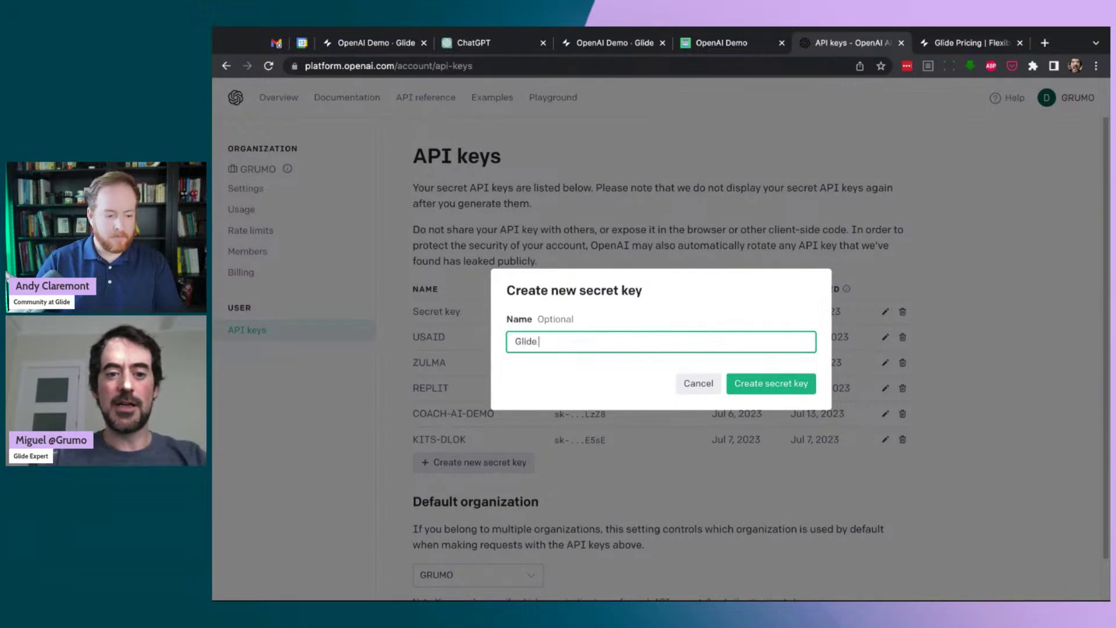
pyautogui.write('Demo')
pyautogui.click(779, 394)
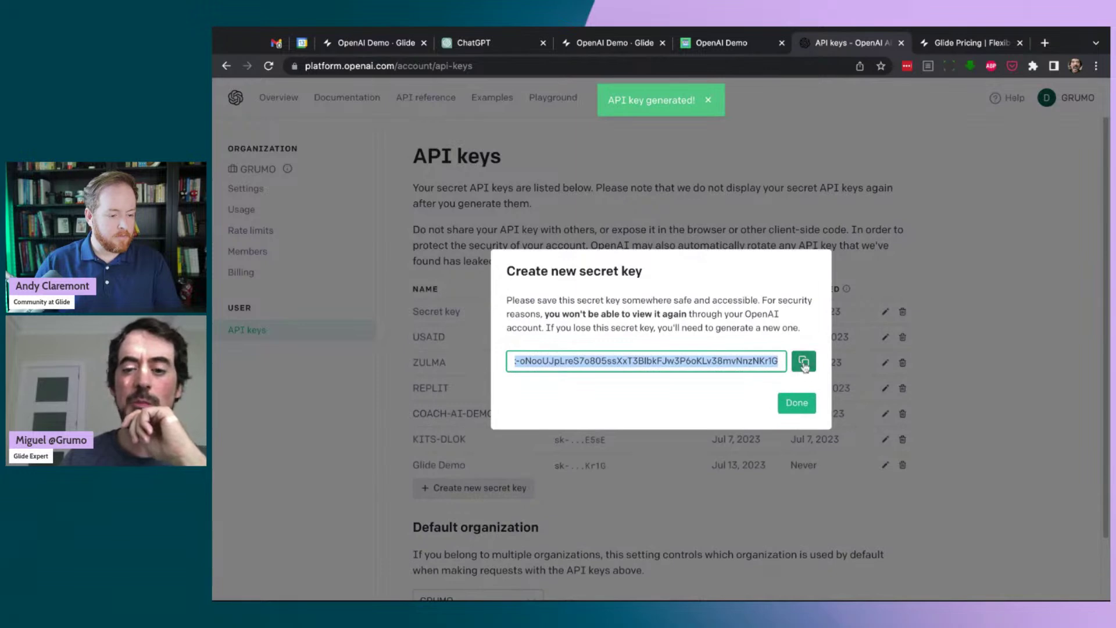
pyautogui.click(805, 363)
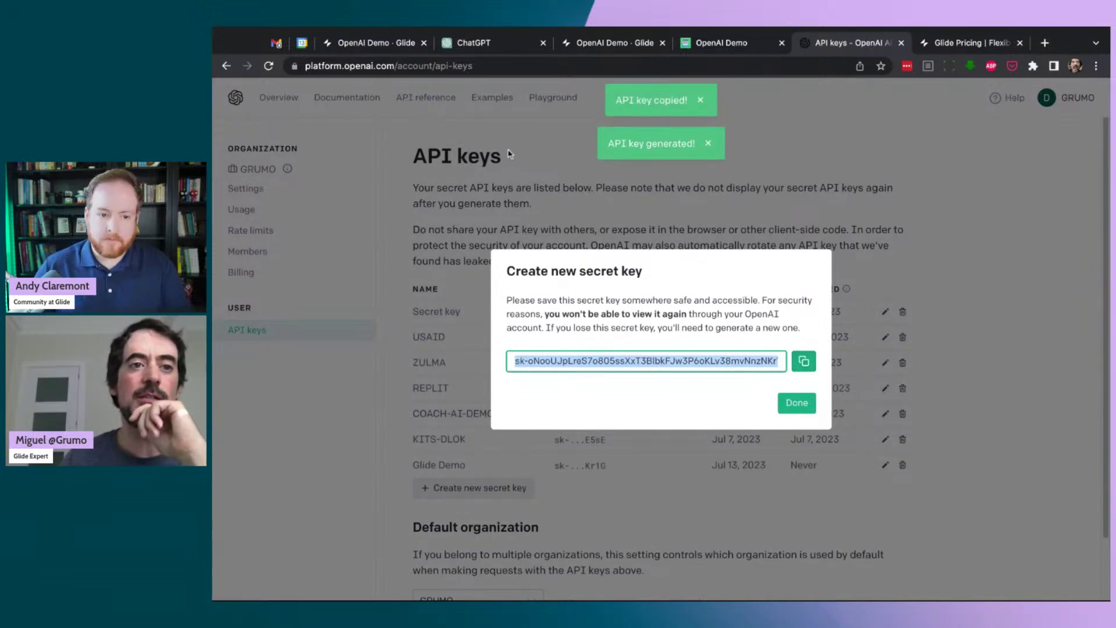
# Return to the new Glide project, browse the available integrations in its settings, and add the OpenAI integration.
pyautogui.click(368, 47)
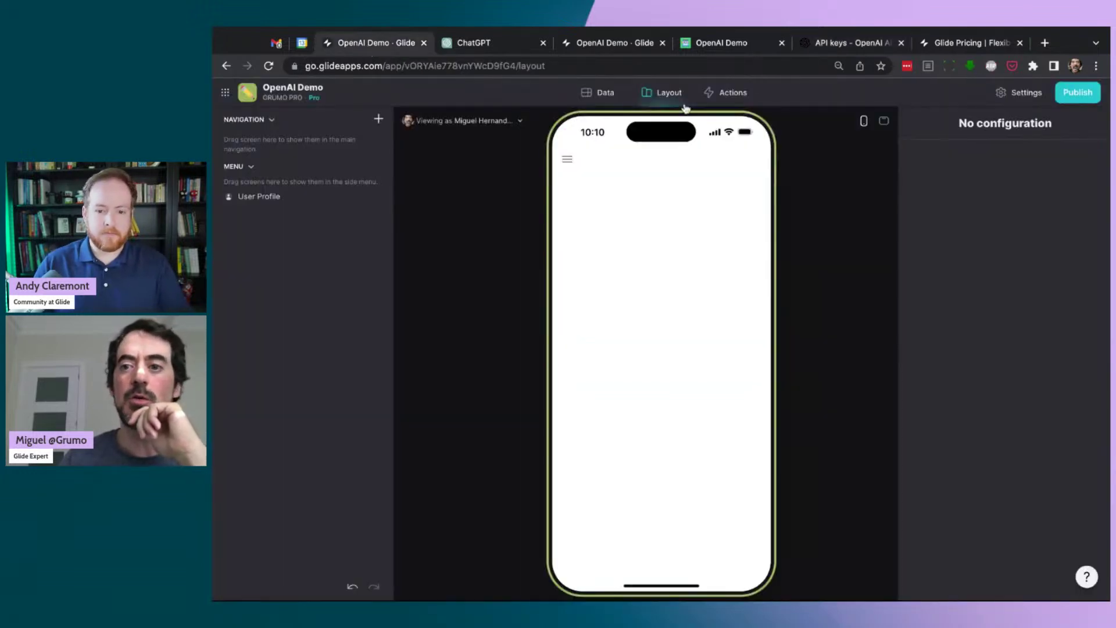
pyautogui.click(1019, 97)
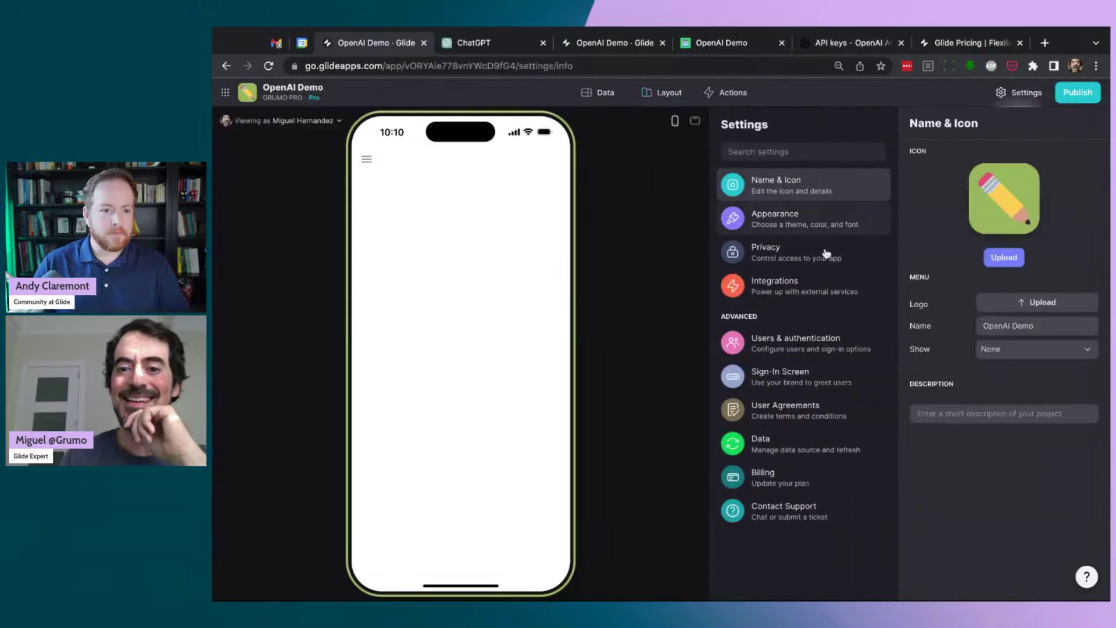
pyautogui.click(801, 289)
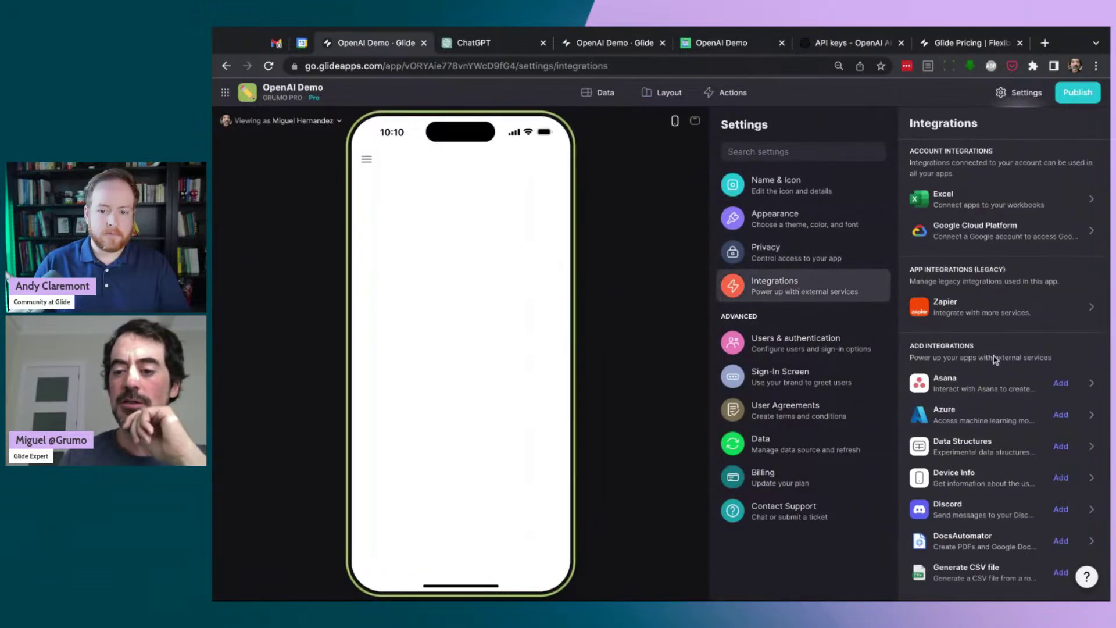
pyautogui.scroll(-3, 995, 359)
pyautogui.scroll(2, 1002, 365)
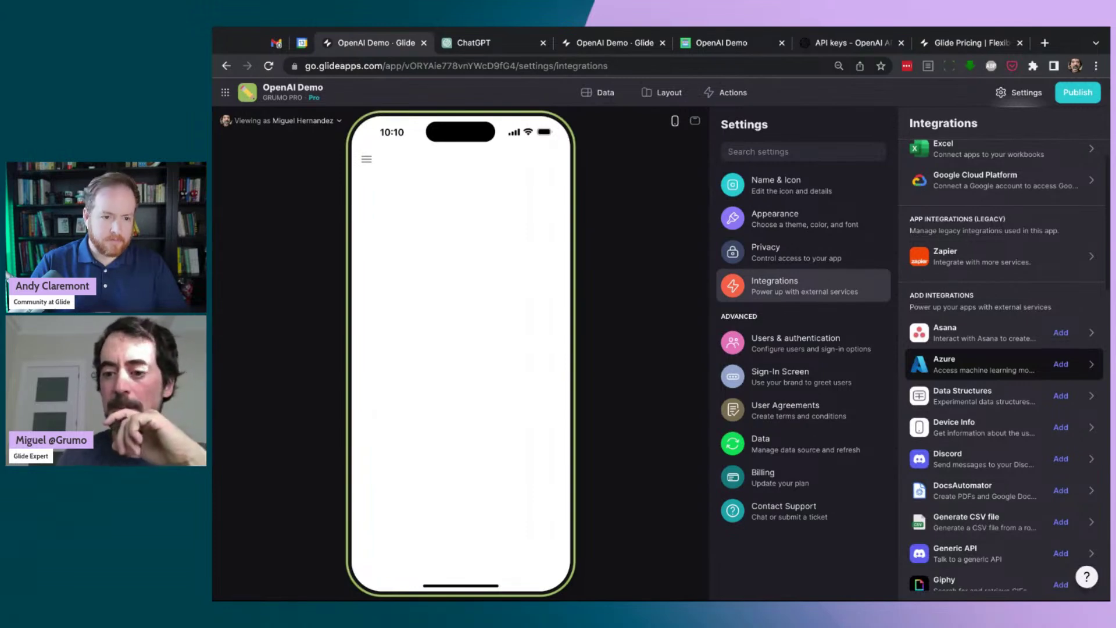
pyautogui.scroll(-1, 1005, 366)
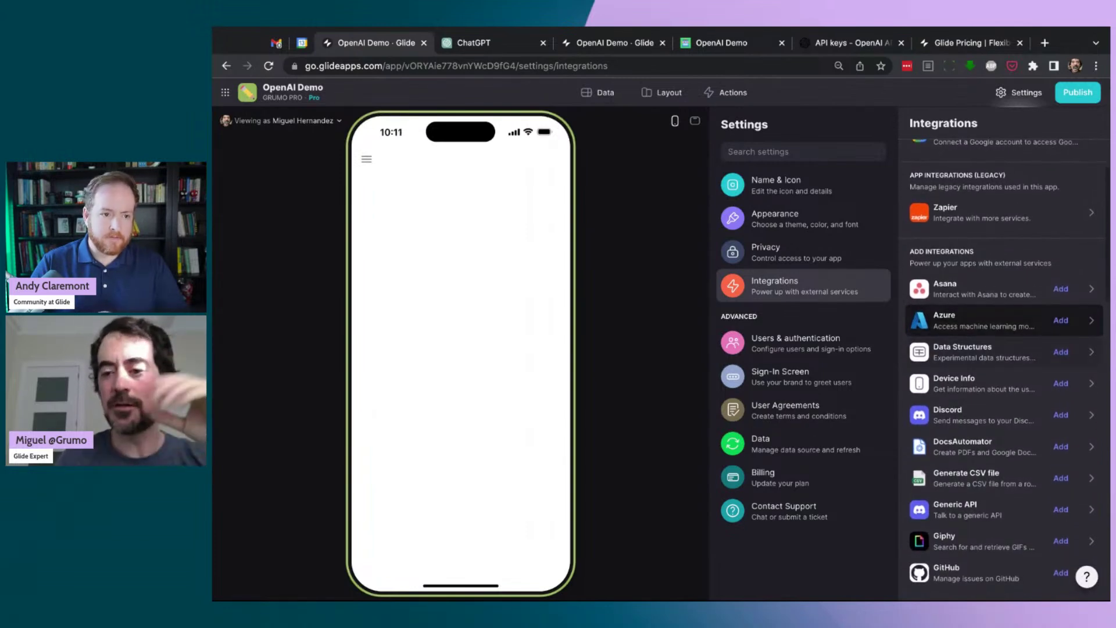
pyautogui.scroll(-1, 1005, 320)
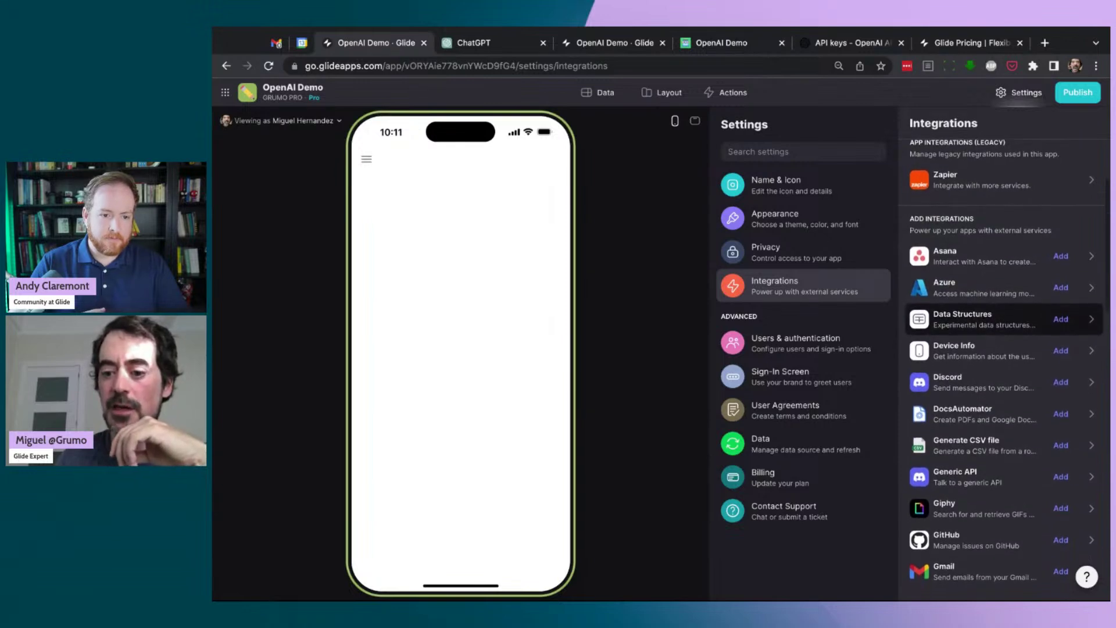
pyautogui.scroll(3, 1005, 320)
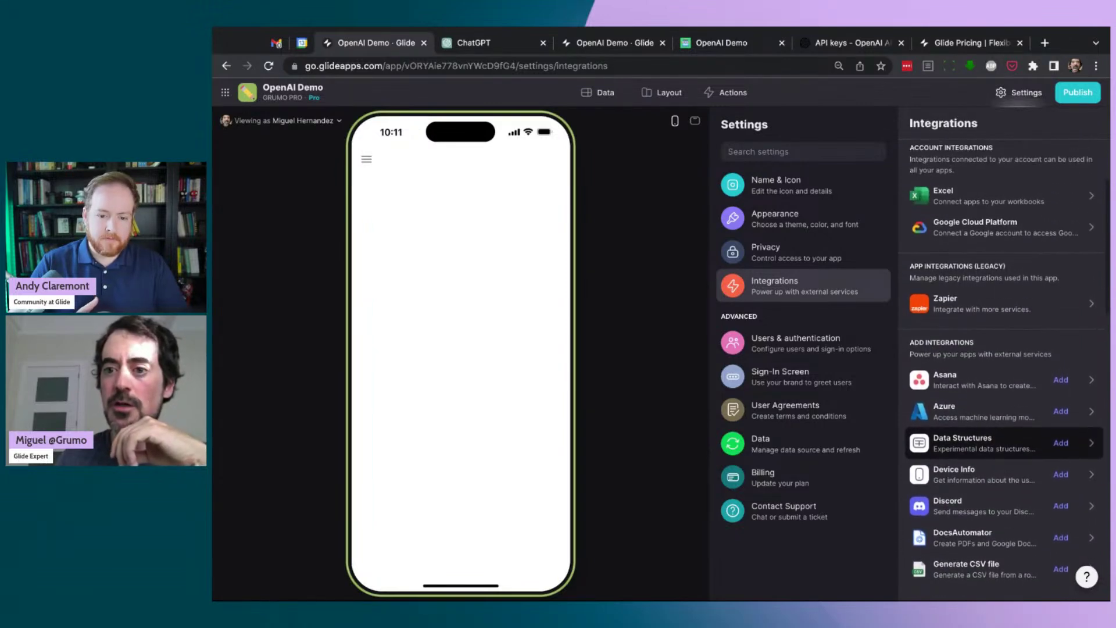
pyautogui.scroll(-4, 1005, 363)
pyautogui.scroll(-1, 1005, 326)
pyautogui.scroll(-1, 1005, 349)
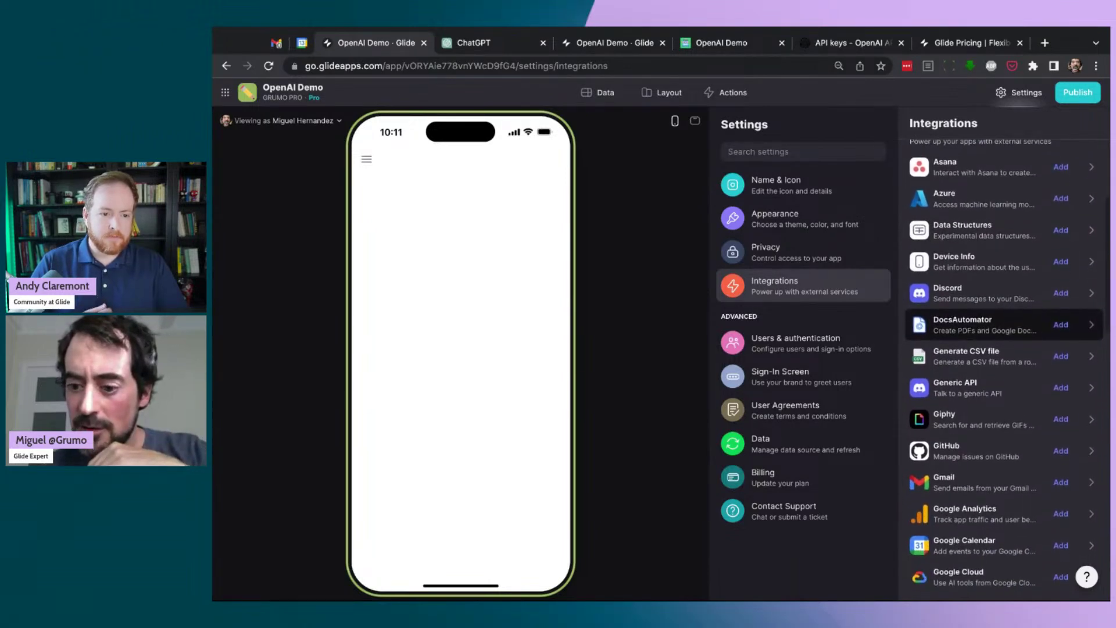
pyautogui.scroll(-5, 1005, 325)
pyautogui.click(1062, 512)
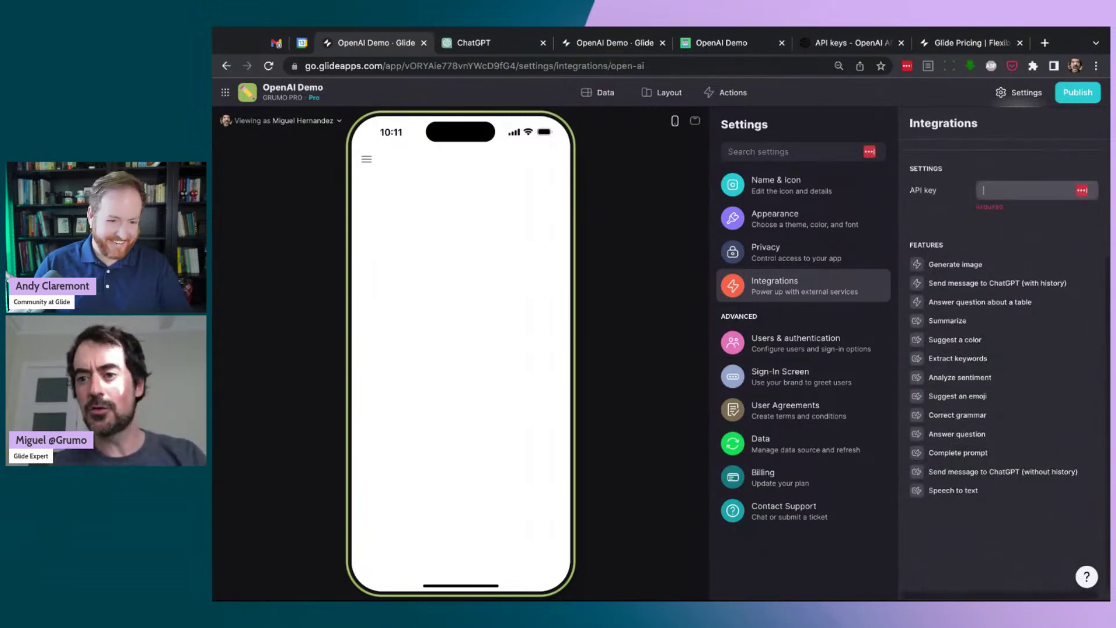
# Paste the OpenAI API key into the integration's API key field, dismiss the password-saving prompt, and return to the layout editor.
pyautogui.hotkey('ctrl', 'v')
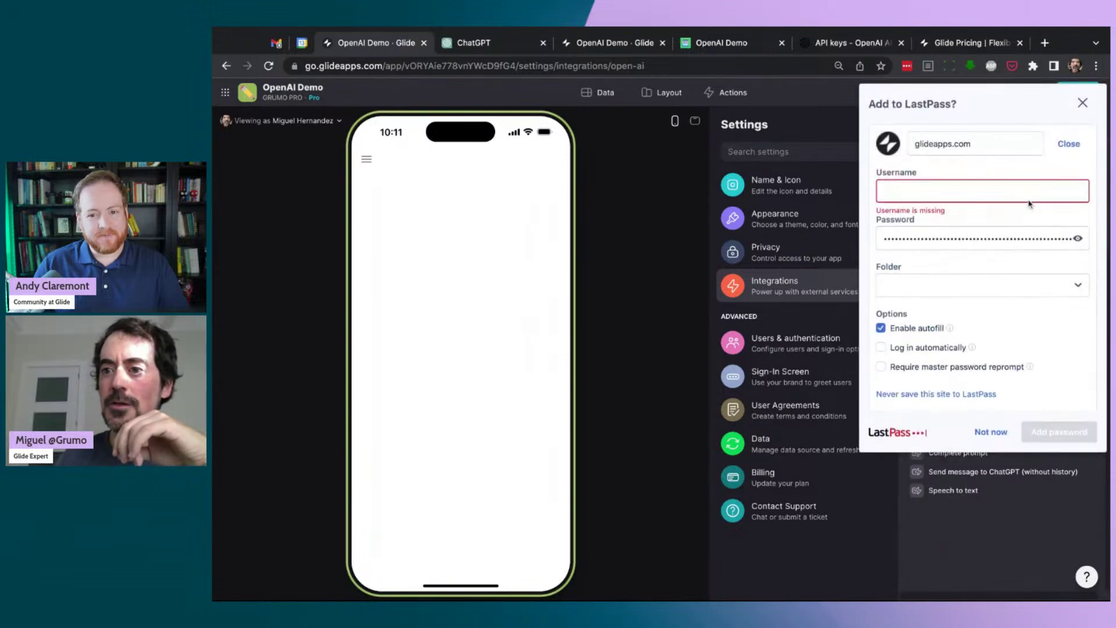
pyautogui.click(1069, 151)
pyautogui.click(1083, 104)
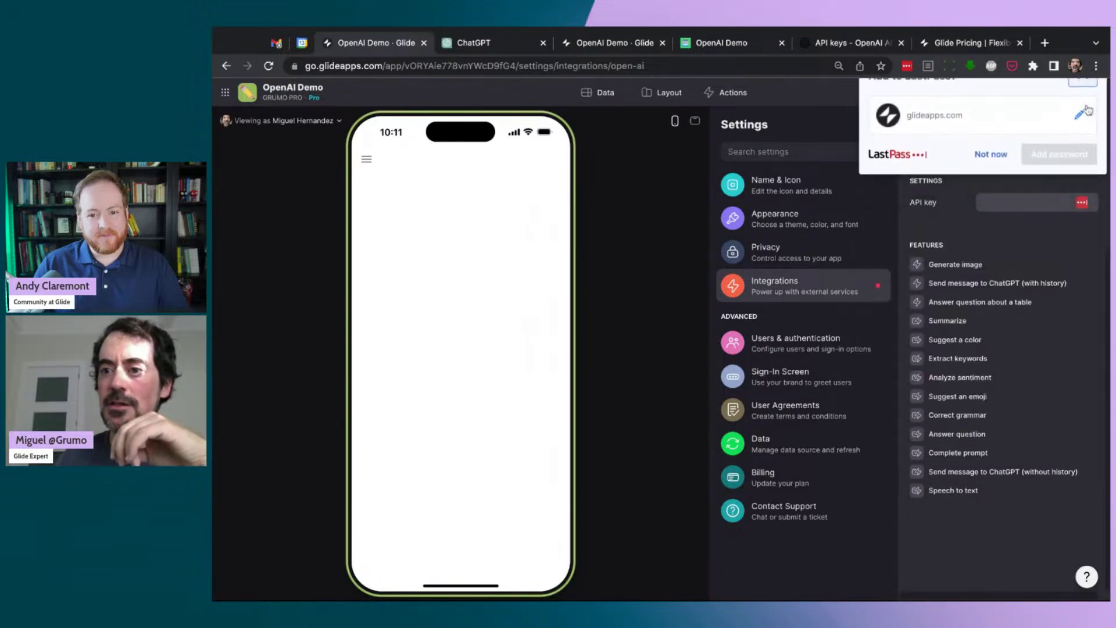
pyautogui.hotkey('ctrl', 'v')
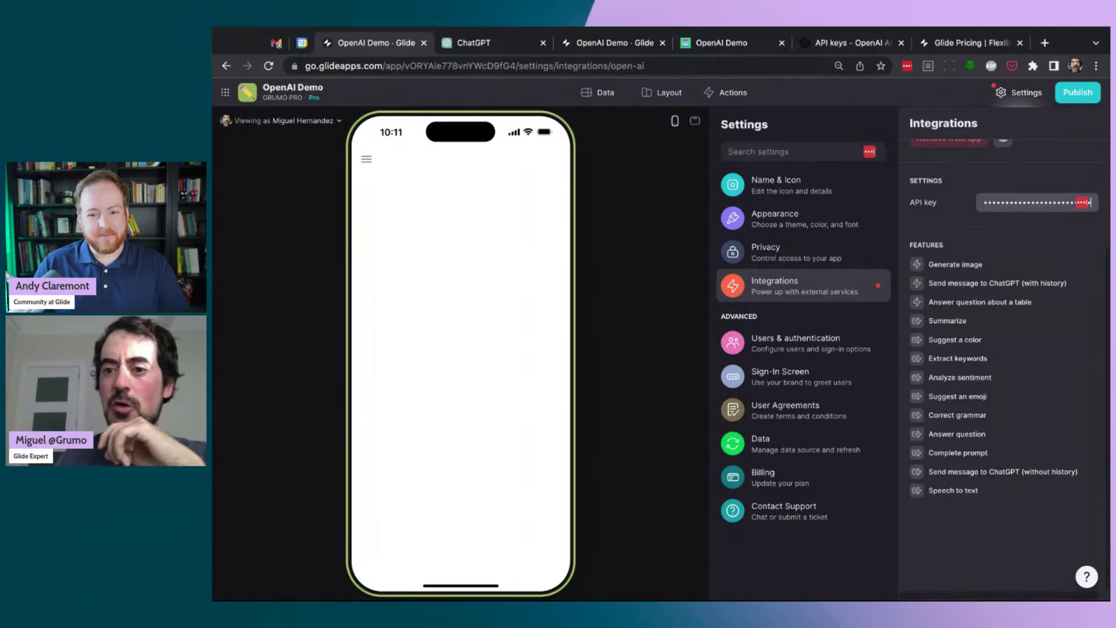
pyautogui.click(677, 213)
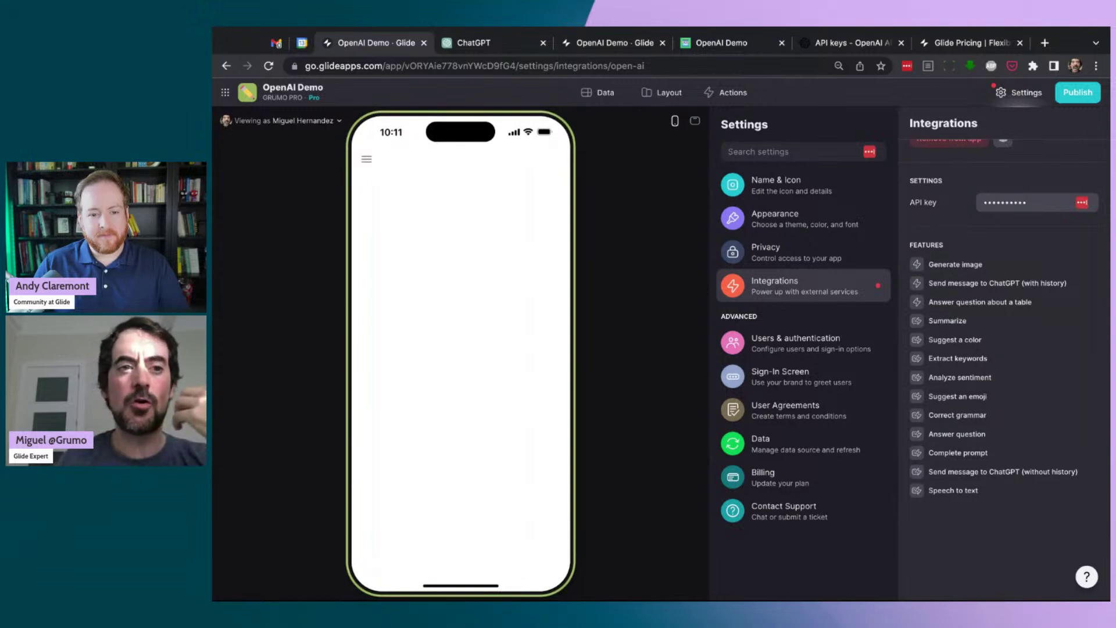
pyautogui.click(663, 94)
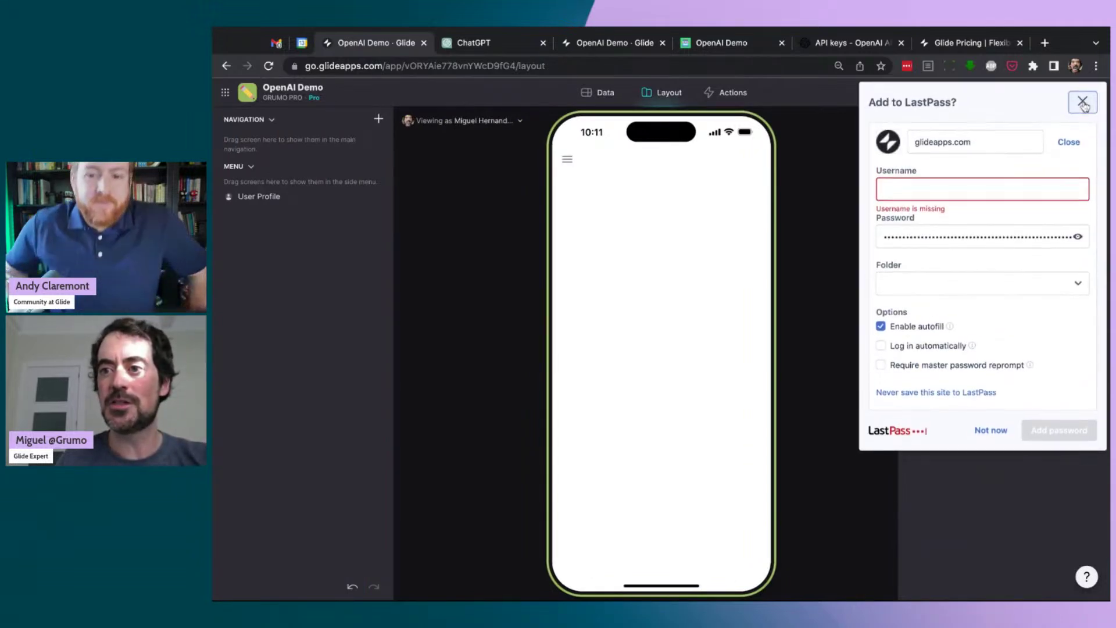
# Dismiss the password-saving prompt and create a new data table named OpenAI.
pyautogui.click(1081, 102)
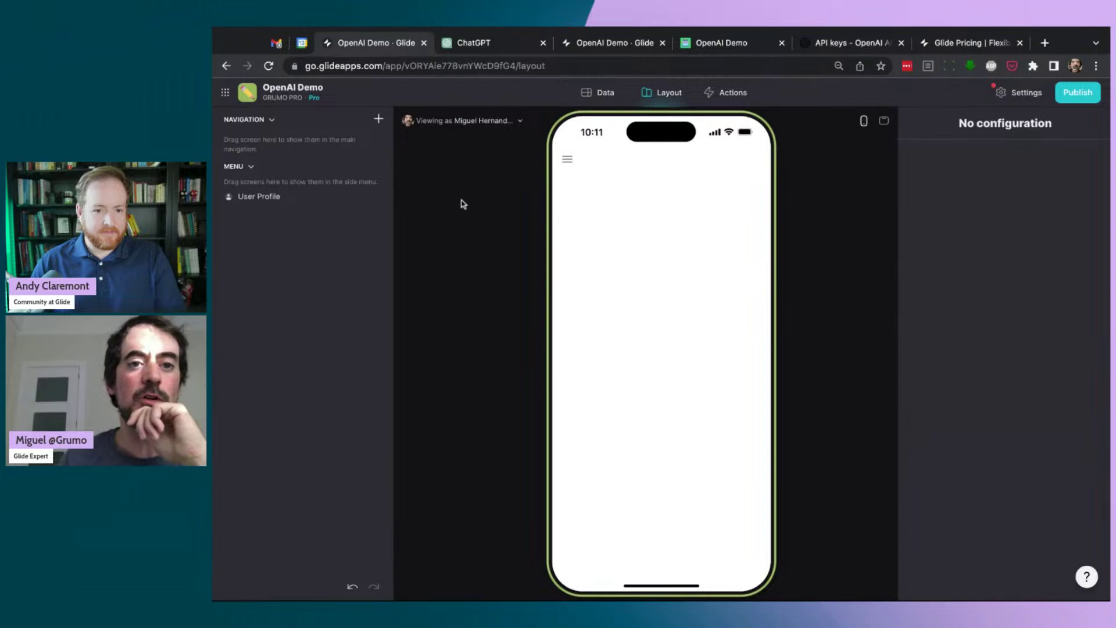
pyautogui.click(602, 96)
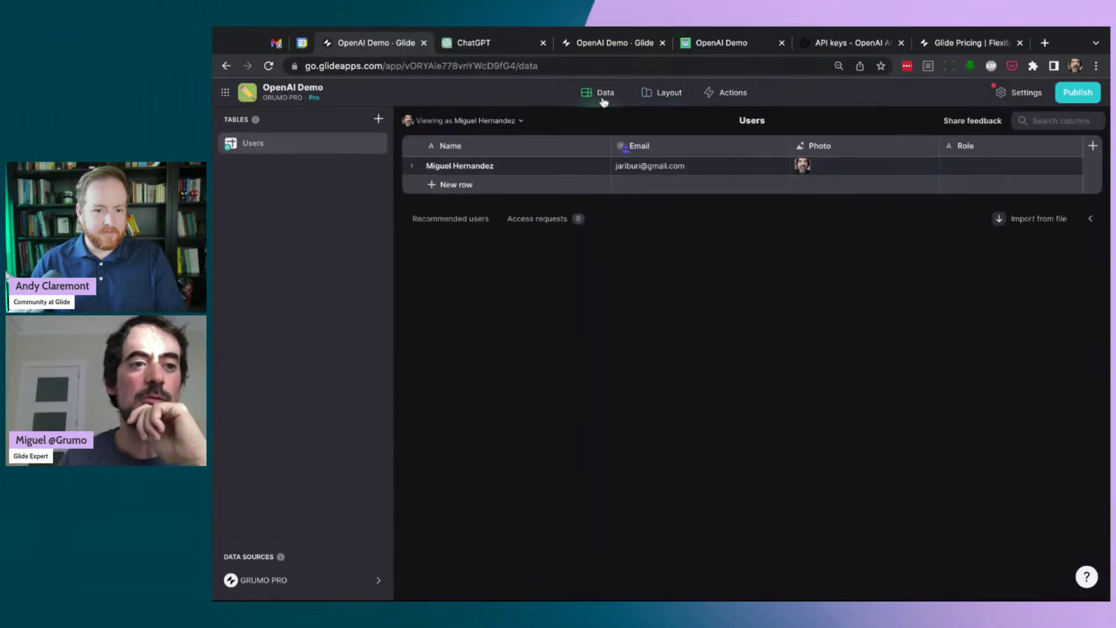
pyautogui.click(378, 119)
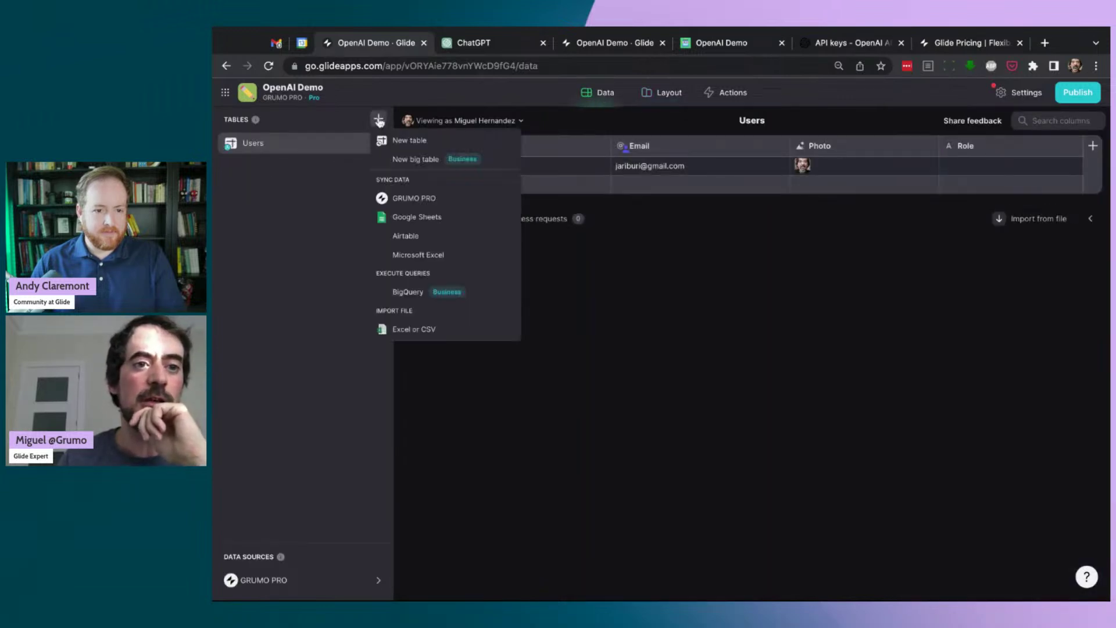
pyautogui.click(401, 142)
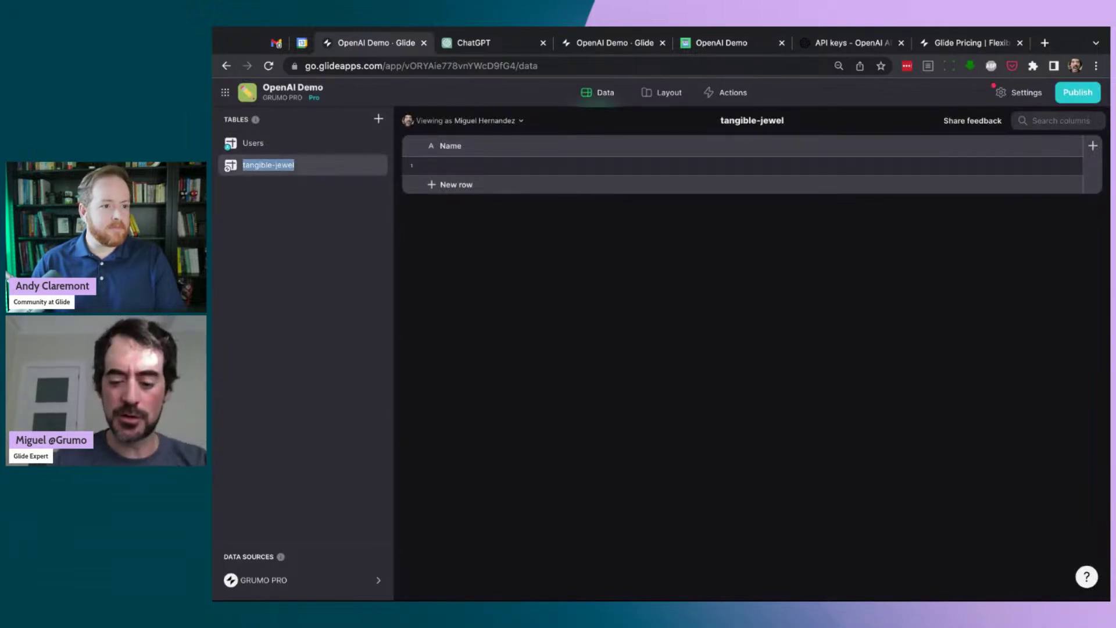
pyautogui.write('Opean')
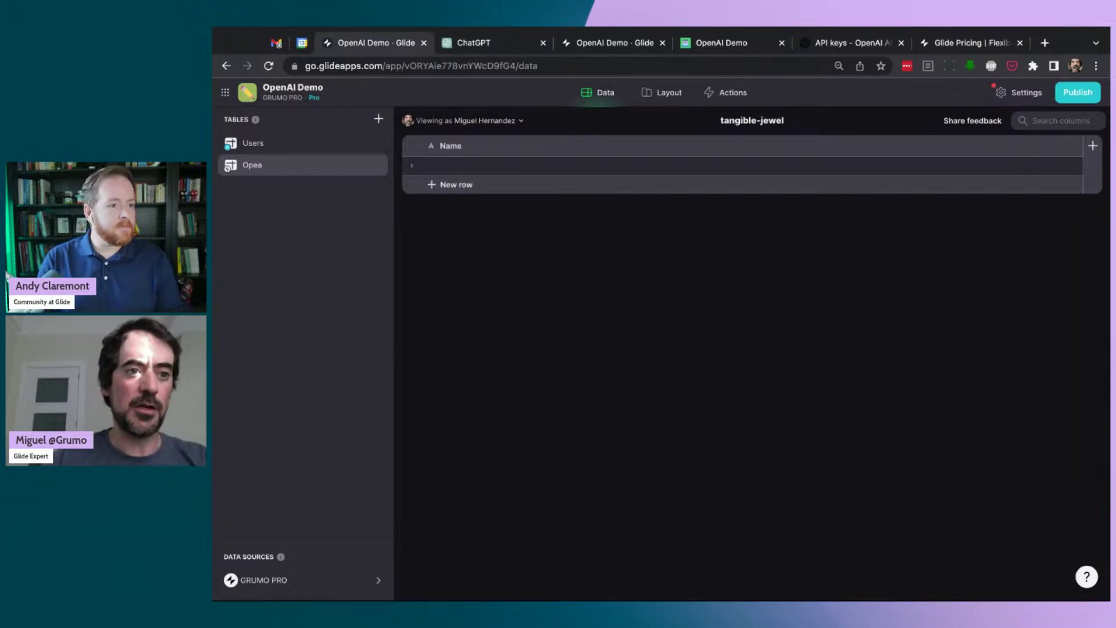
pyautogui.press('BackSpace')
pyautogui.write('nAI')
pyautogui.press('Return')
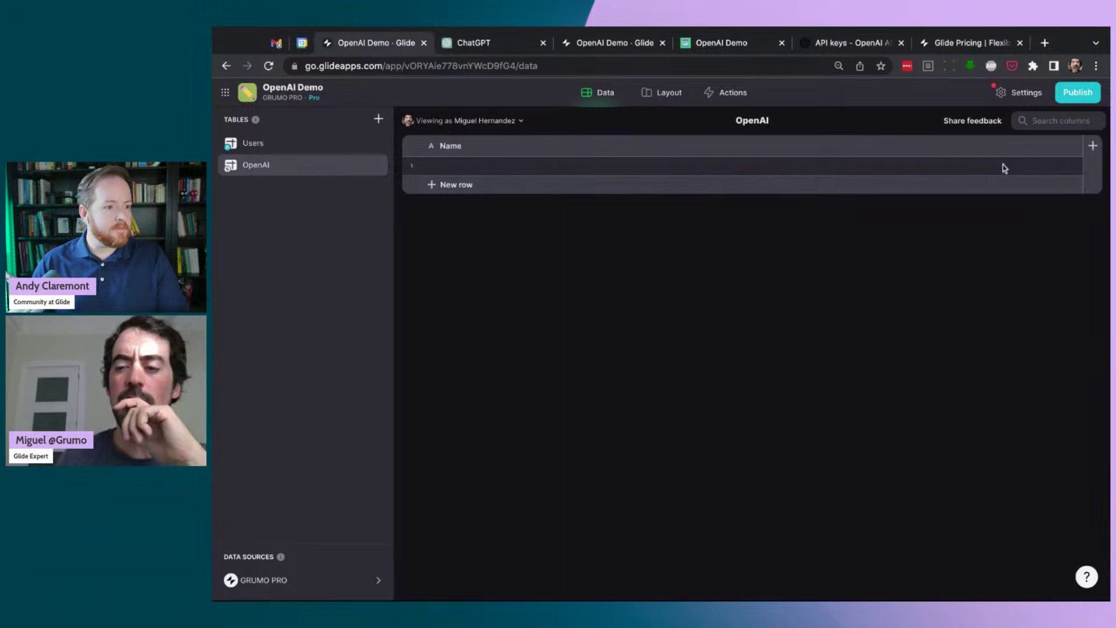
# Add a user-specific text column named Prompt Input to the OpenAI table.
pyautogui.click(1093, 145)
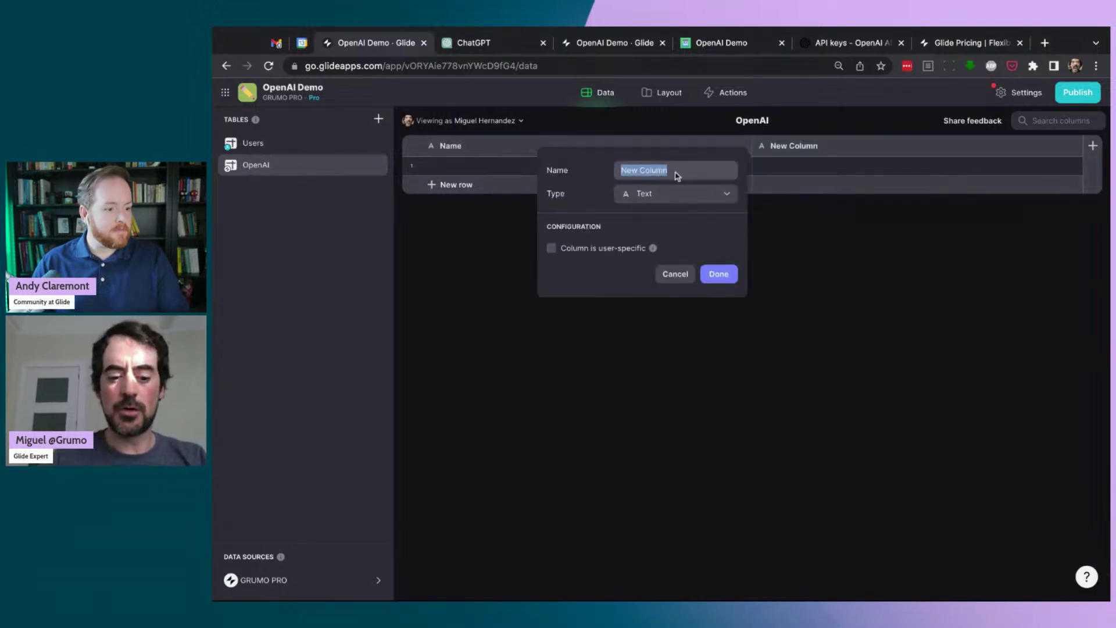
pyautogui.write('Prompt Input')
pyautogui.click(570, 253)
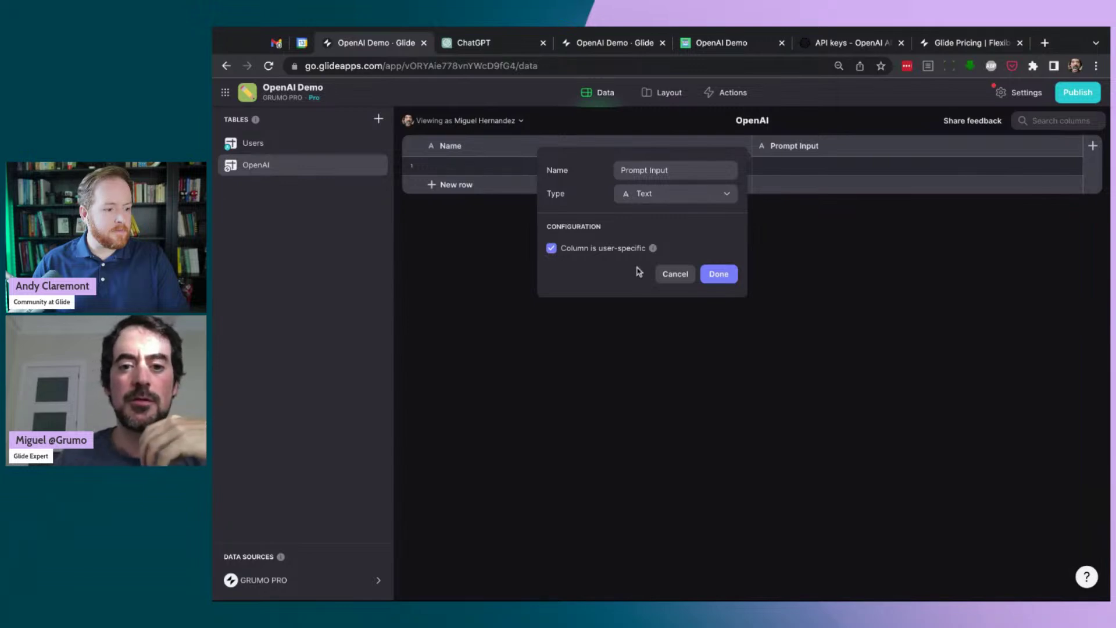
pyautogui.click(720, 274)
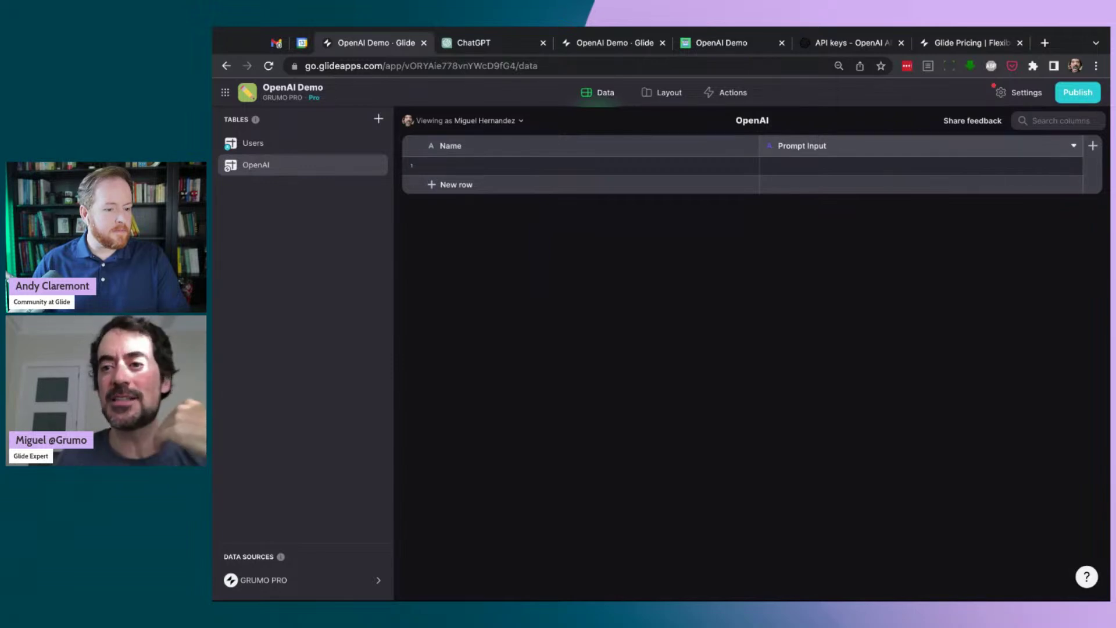
# Duplicate the Prompt Input column and name the copy OpenAI Response, keeping it a user-specific text column.
pyautogui.click(1074, 146)
pyautogui.click(994, 186)
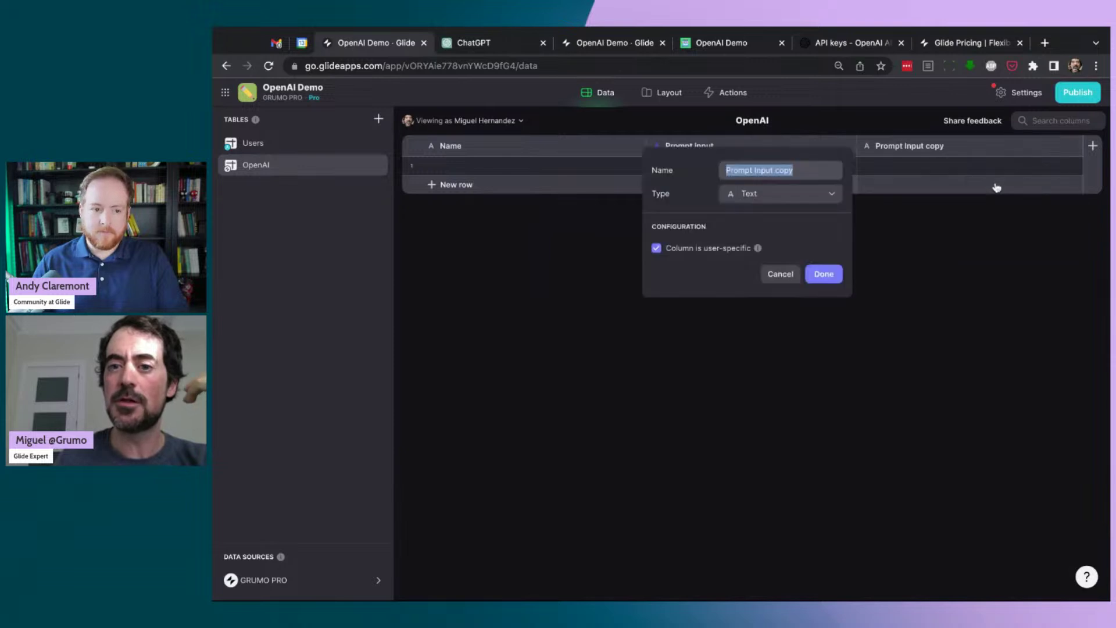
pyautogui.tripleClick(798, 171)
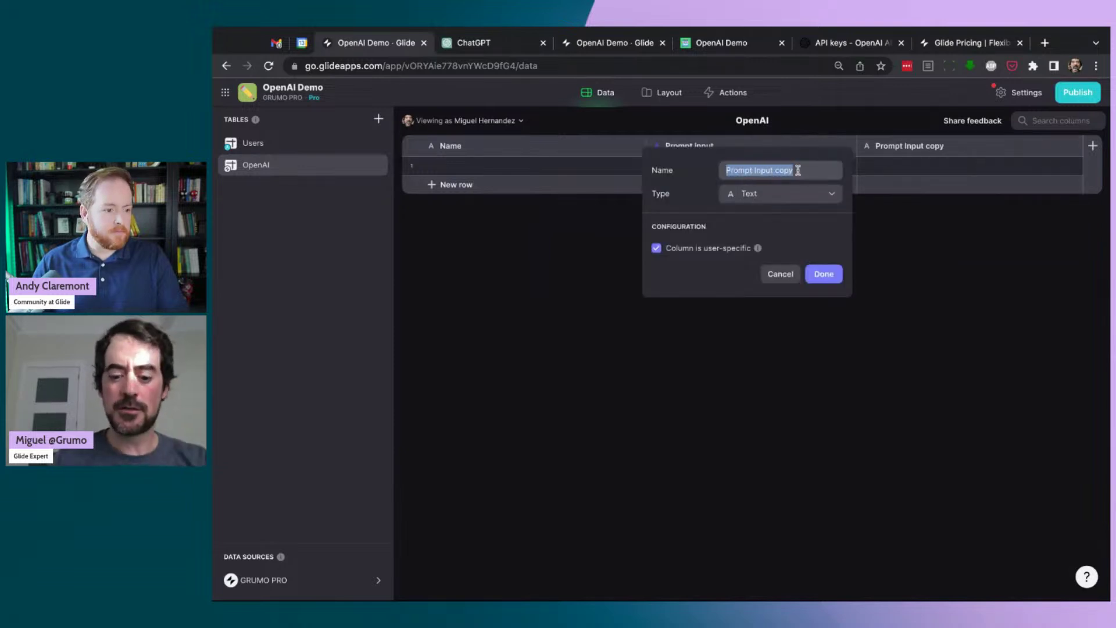
pyautogui.press('BackSpace')
pyautogui.write('OpenAI Re')
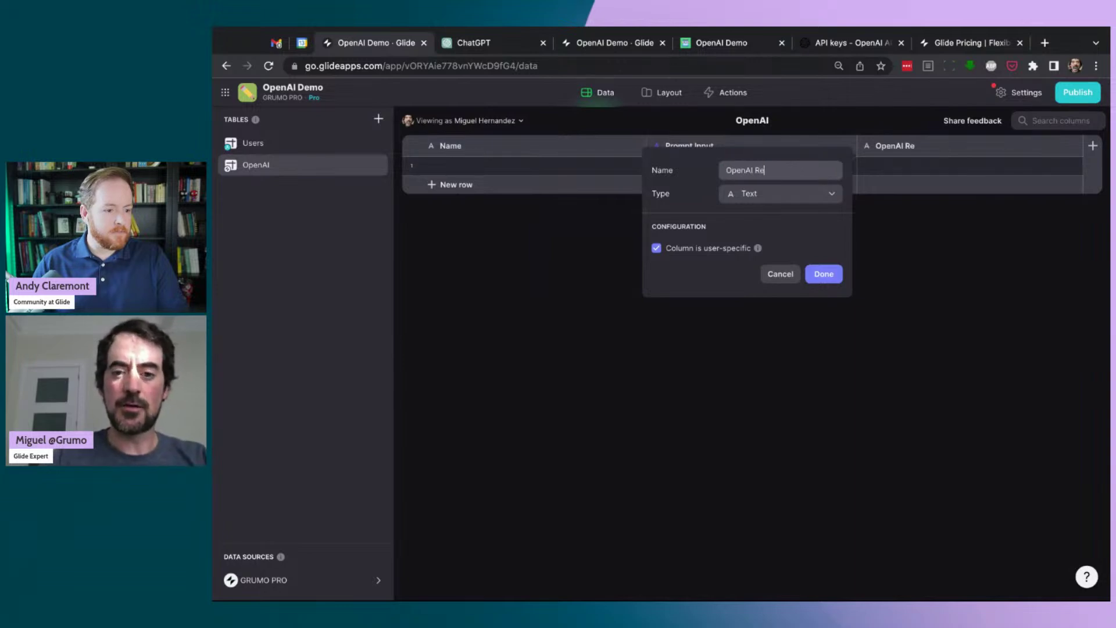
pyautogui.write('sponse')
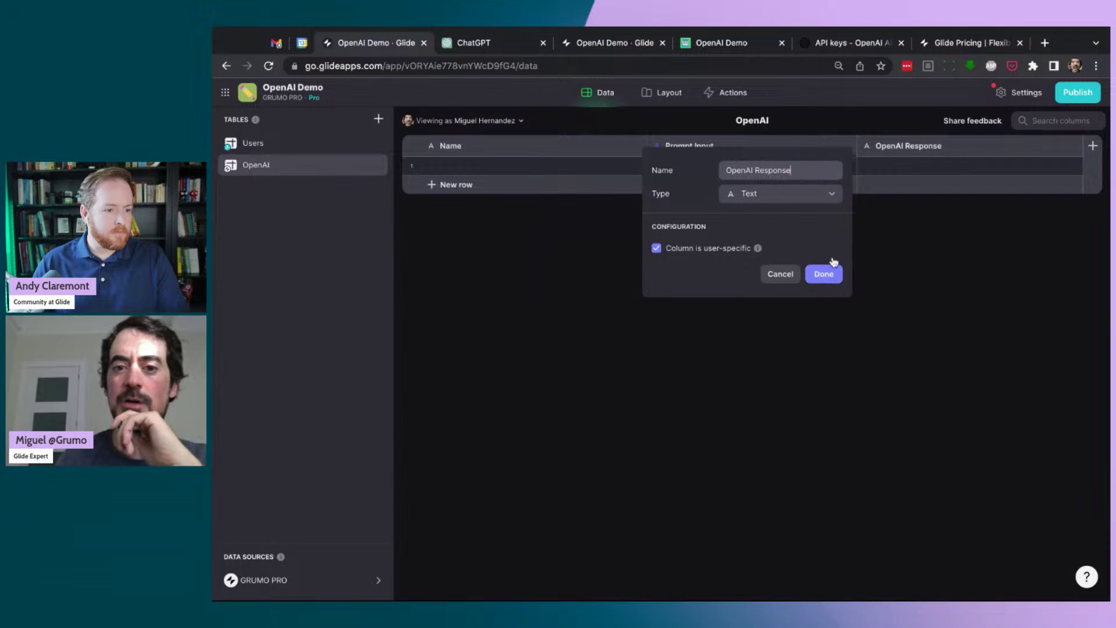
pyautogui.click(832, 275)
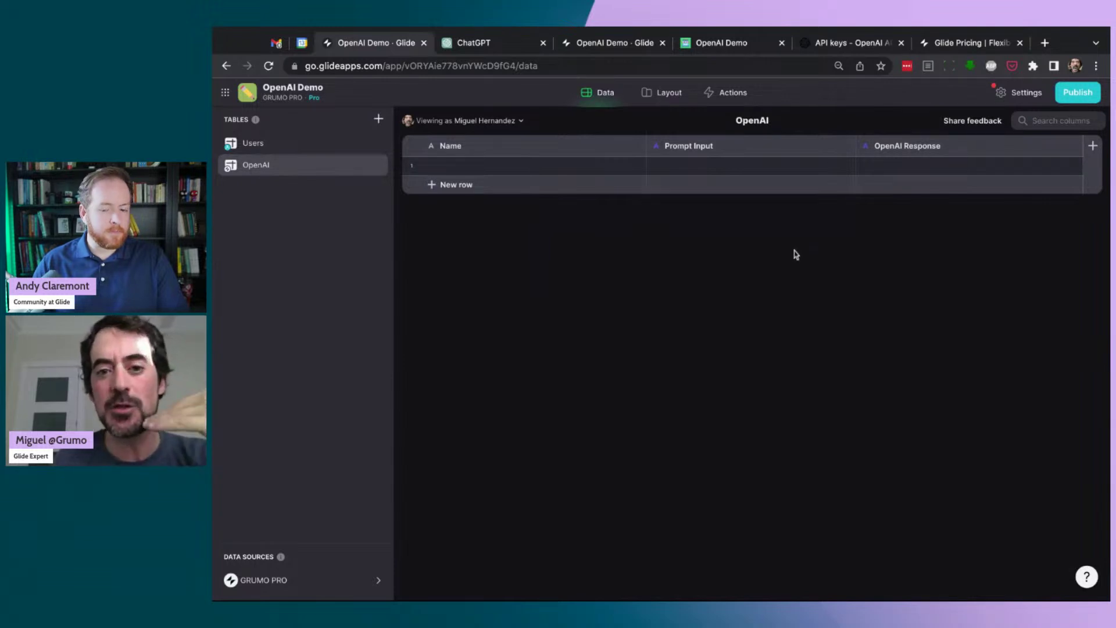
# In the layout editor, add a navigation screen from the OpenAI table and delete its collection component.
pyautogui.click(670, 98)
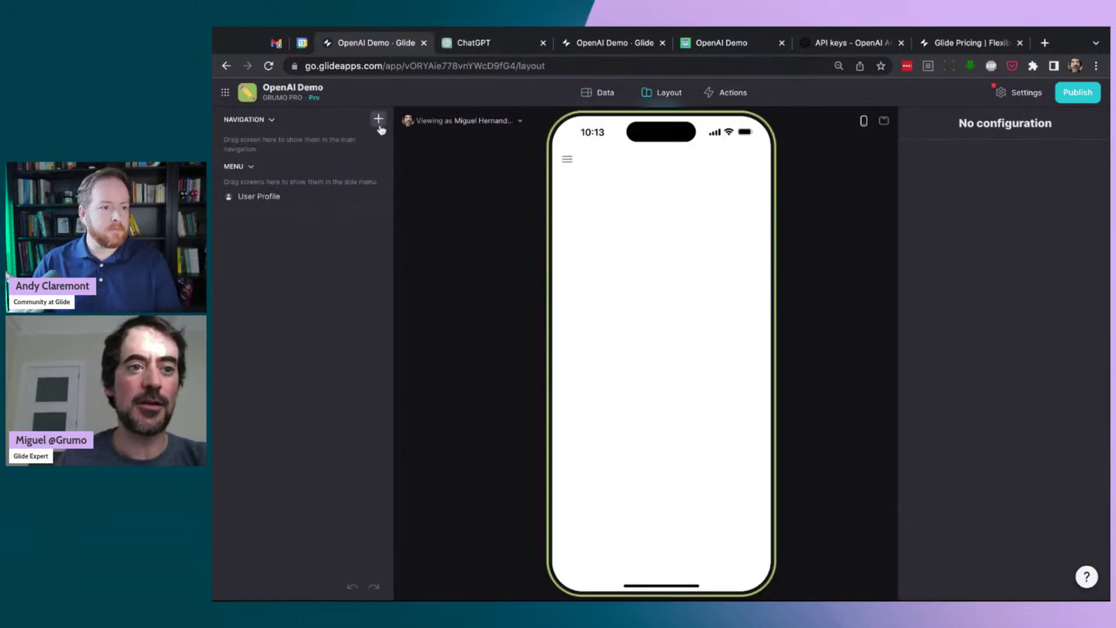
pyautogui.click(379, 120)
pyautogui.moveTo(402, 140)
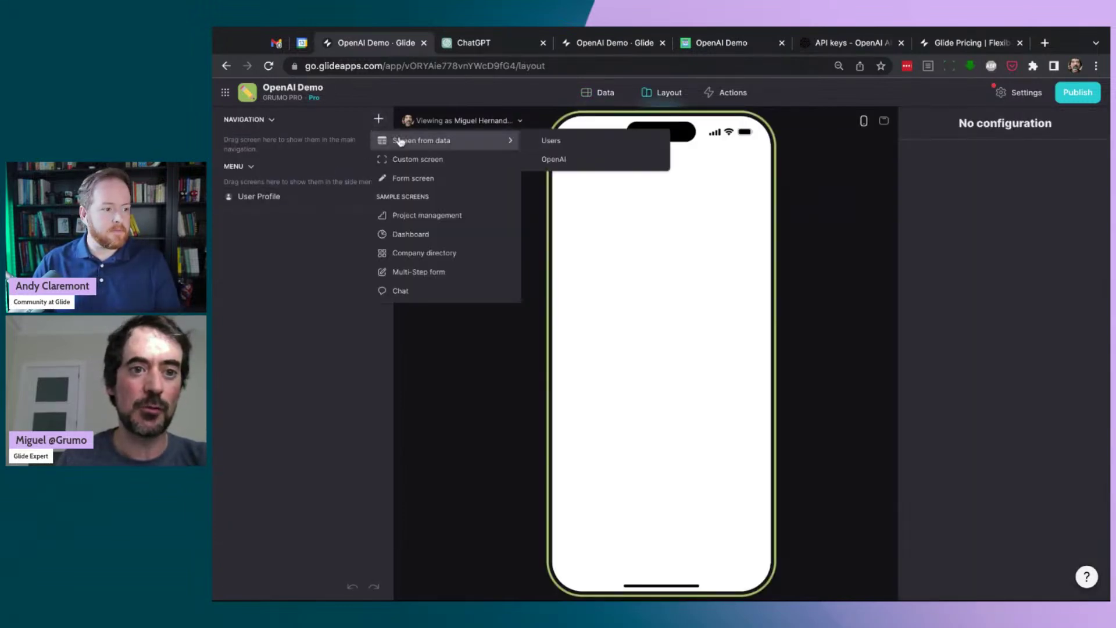
pyautogui.click(551, 160)
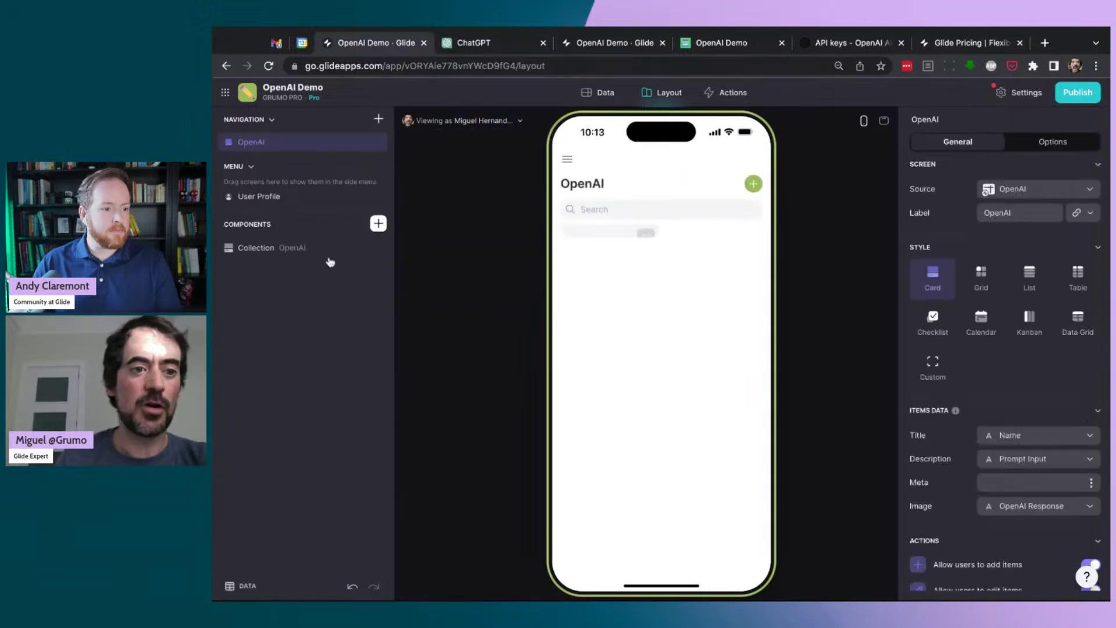
pyautogui.click(383, 247)
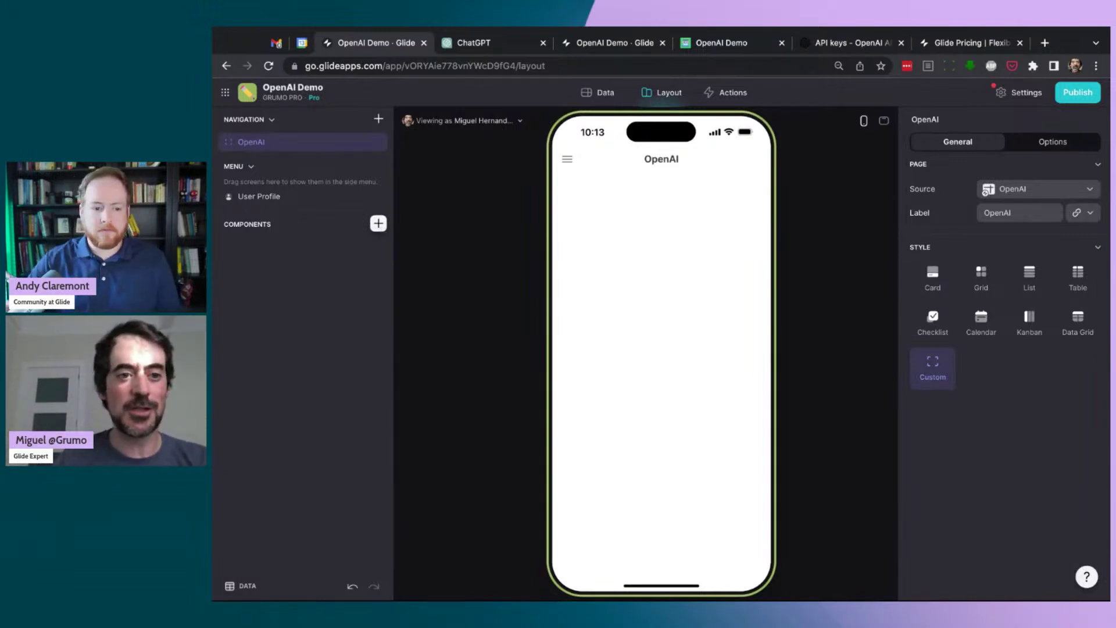
# Insert a Text Entry component on the OpenAI screen and bind it to the Prompt Input column.
pyautogui.click(378, 223)
pyautogui.write('ent')
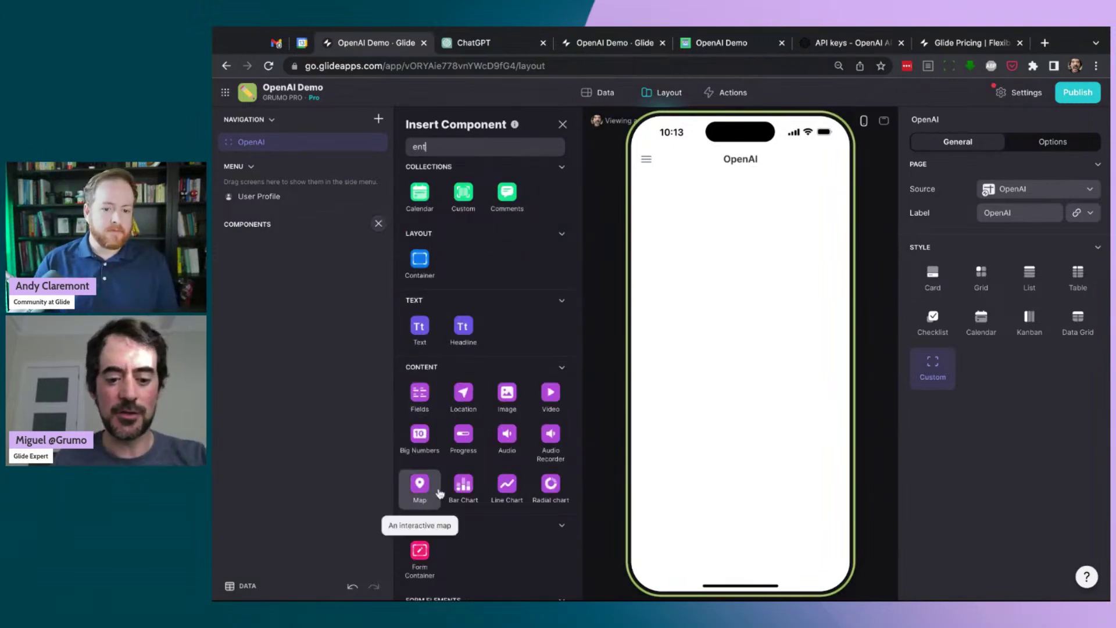
pyautogui.write('ry')
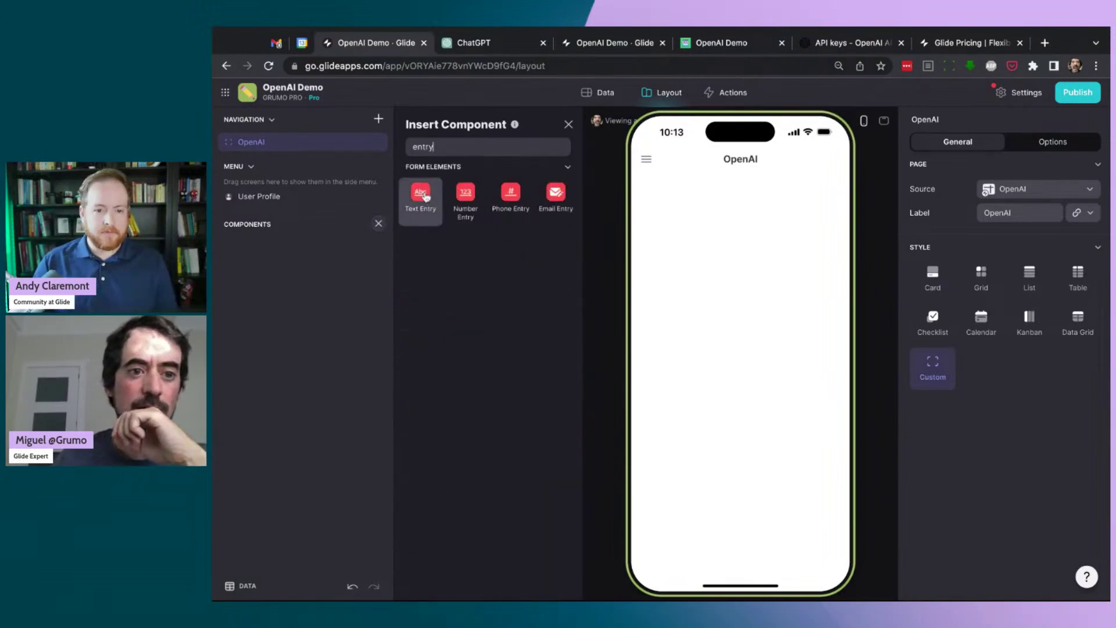
pyautogui.click(421, 194)
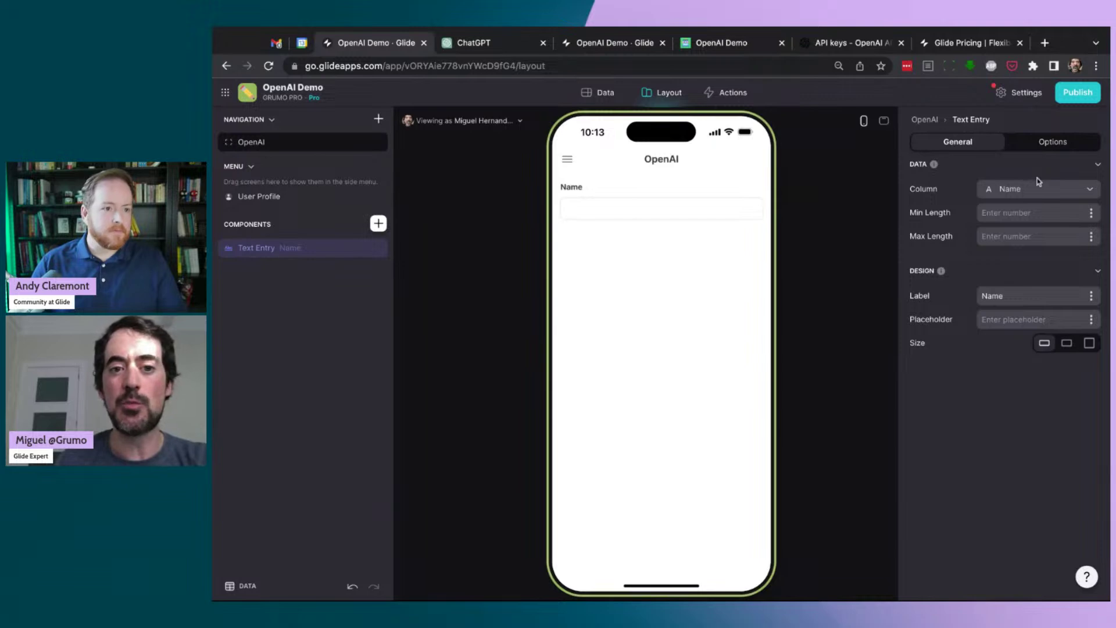
pyautogui.click(1060, 189)
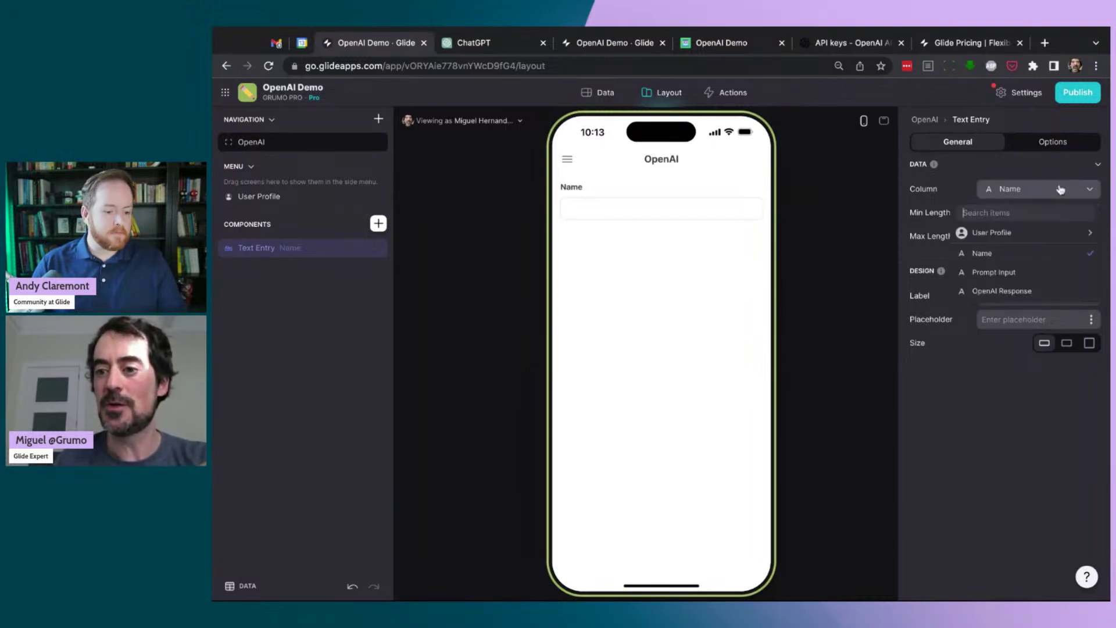
pyautogui.click(1021, 272)
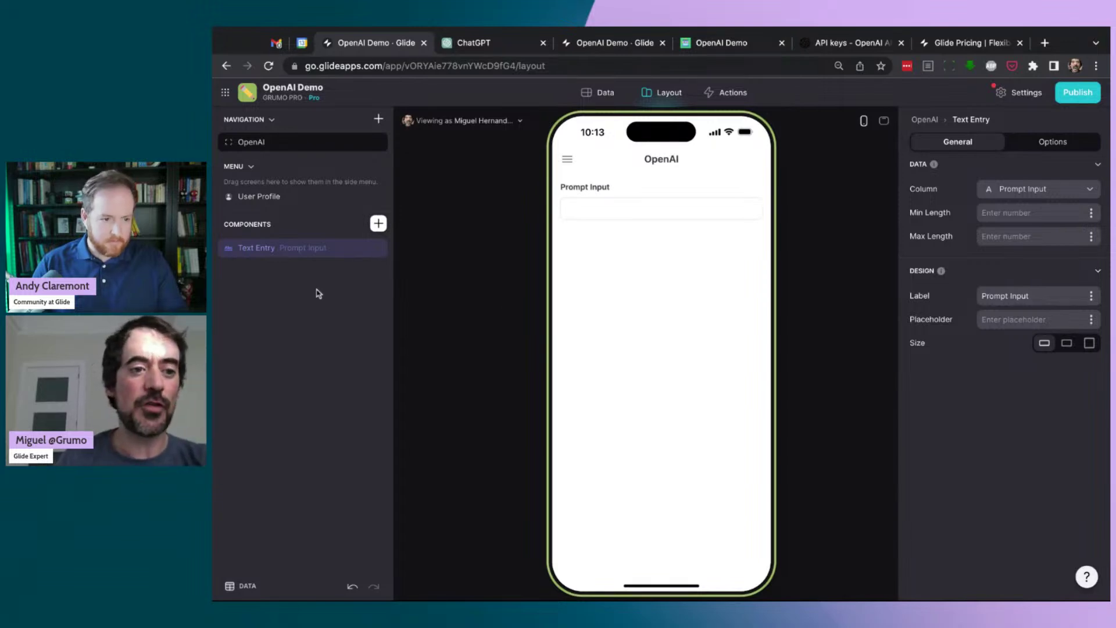
# Insert a Text component on the OpenAI screen that displays the OpenAI Response column.
pyautogui.click(379, 224)
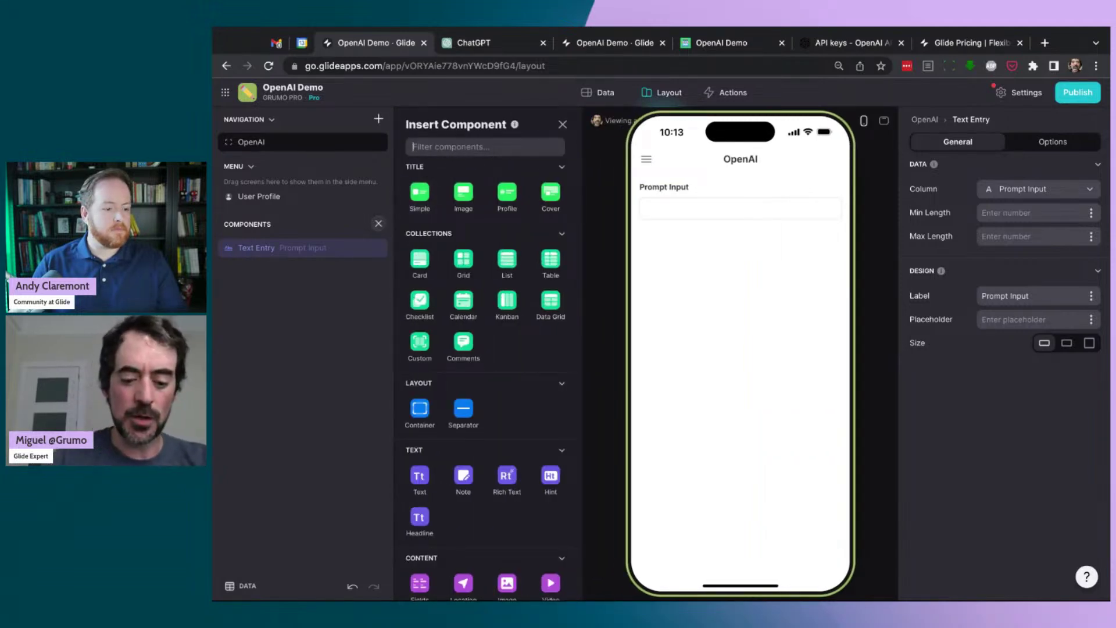
pyautogui.write('text')
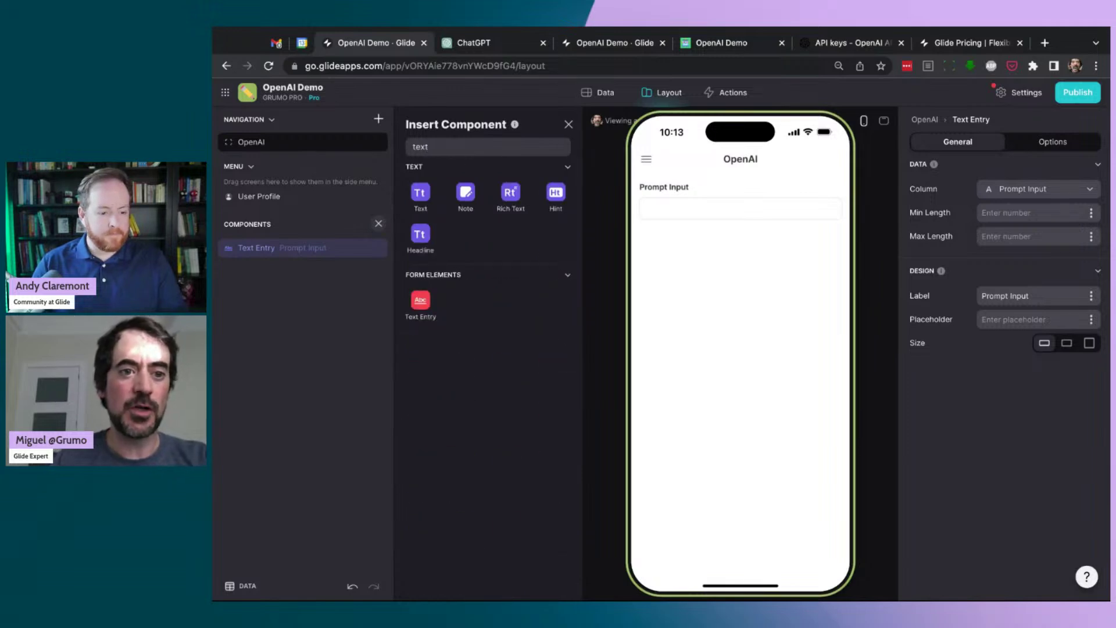
pyautogui.click(420, 192)
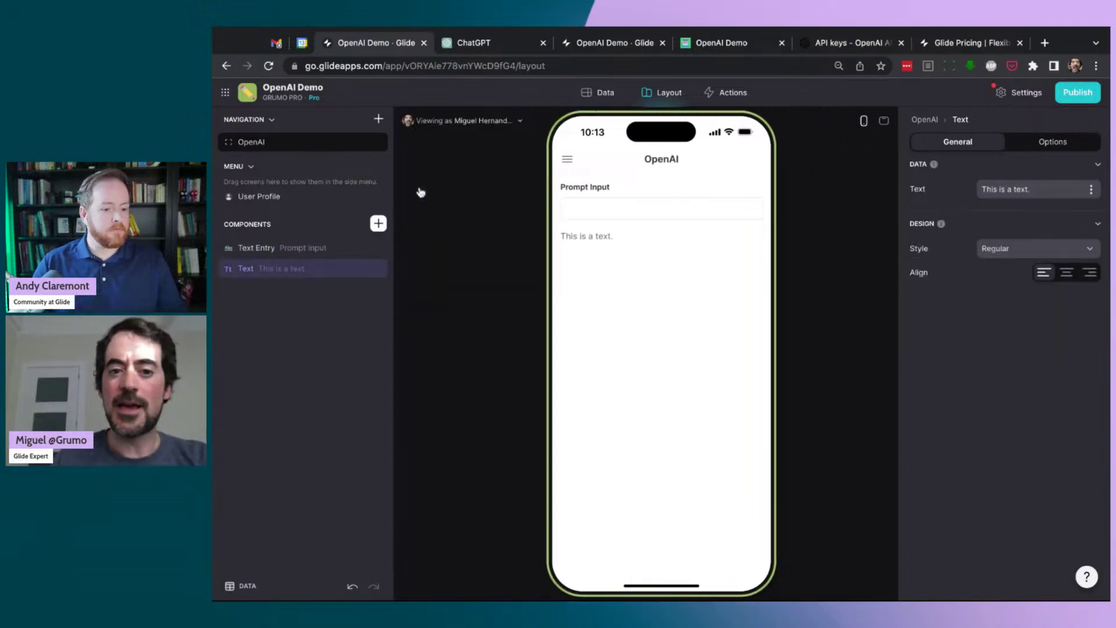
pyautogui.click(1092, 189)
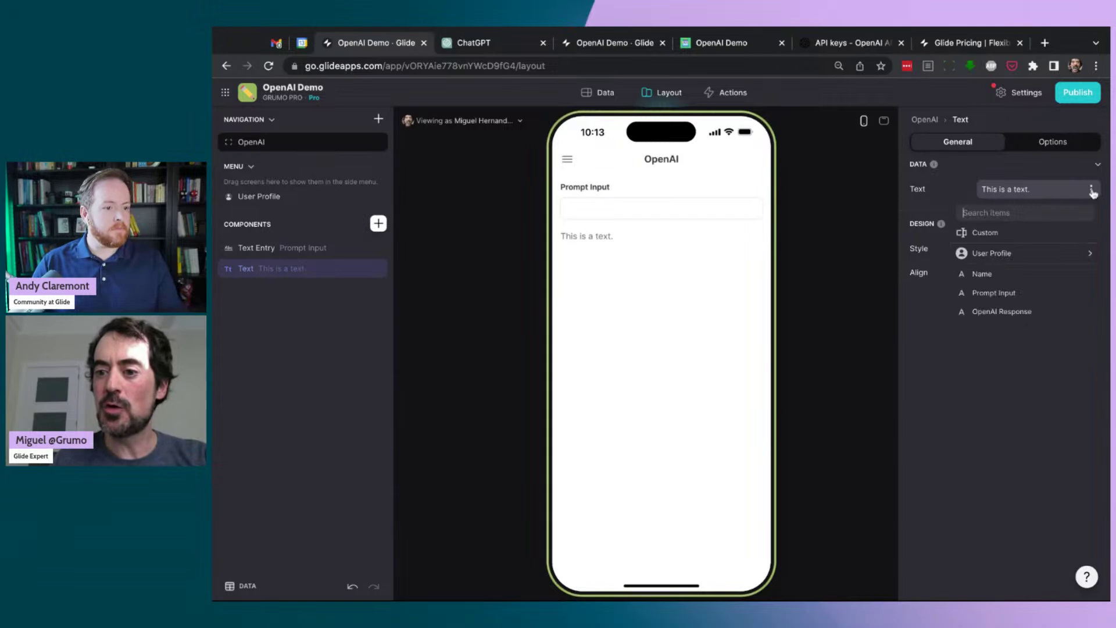
pyautogui.click(1019, 313)
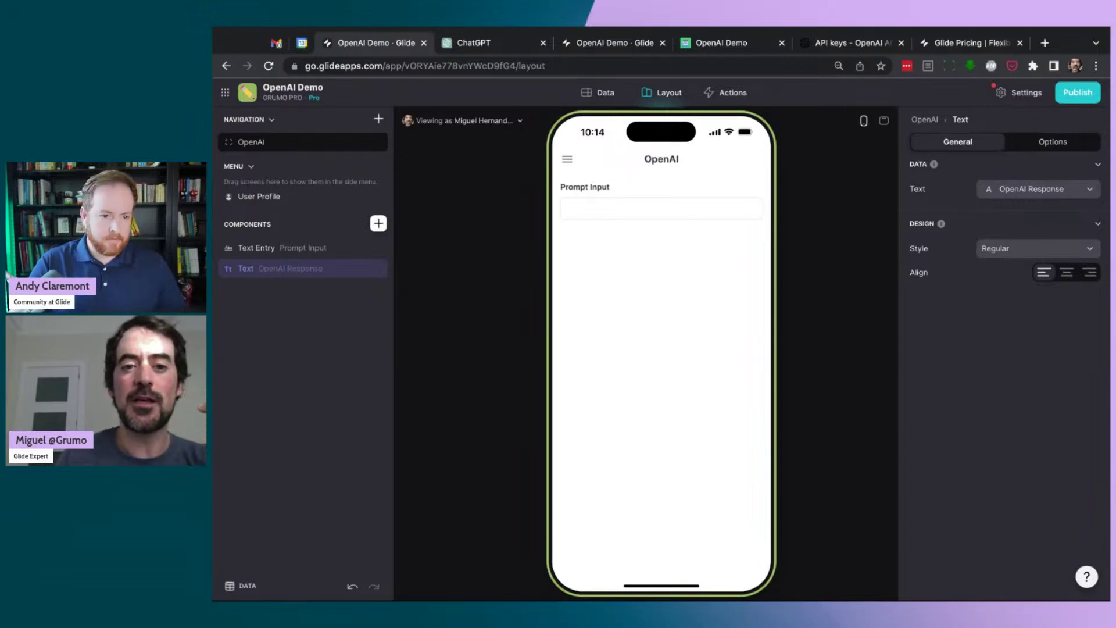
# Test the Prompt Input field in the app preview with sample text and clear it again.
pyautogui.click(584, 208)
pyautogui.write('sdsdsdss')
pyautogui.press('BackSpace')
pyautogui.press('BackSpace')
pyautogui.press('BackSpace')
pyautogui.press('BackSpace')
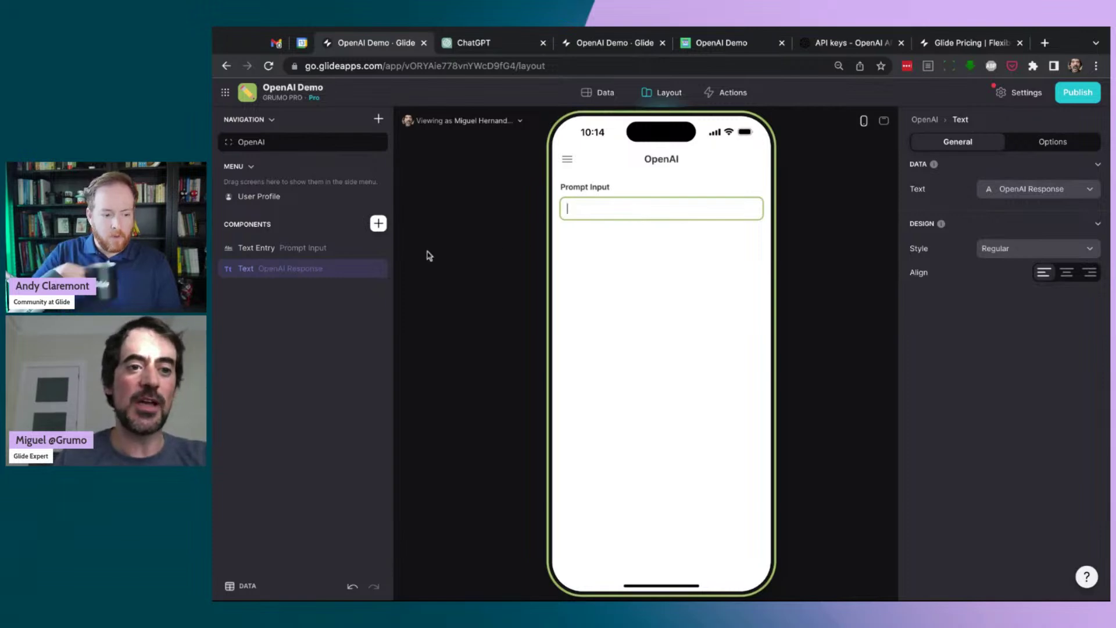
# Insert a Button component between the Prompt Input entry and the OpenAI Response text.
pyautogui.click(378, 223)
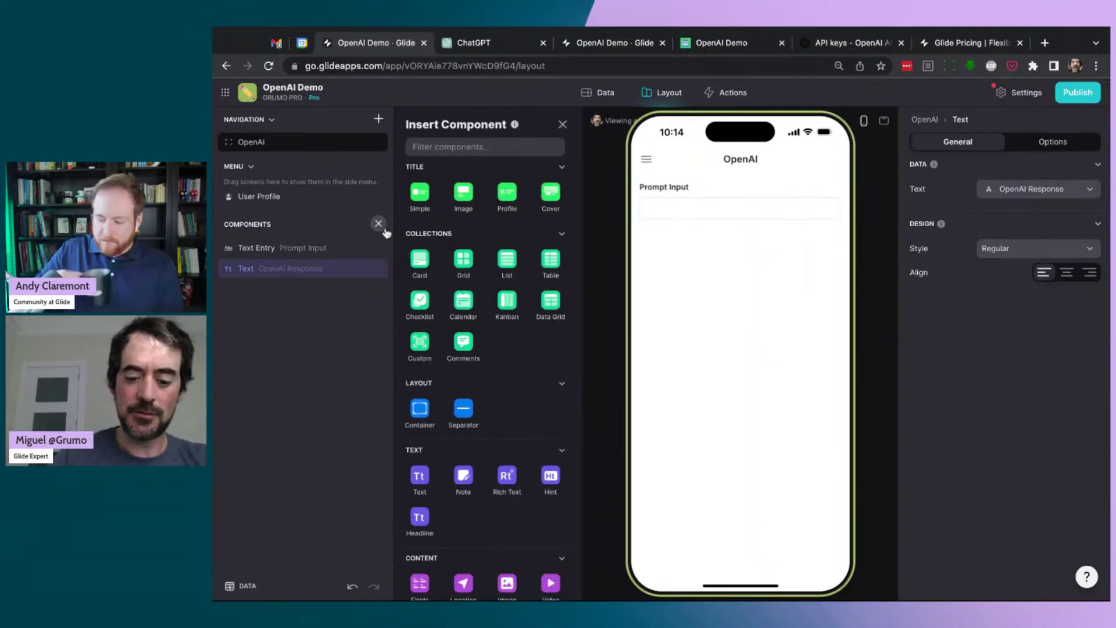
pyautogui.write('button')
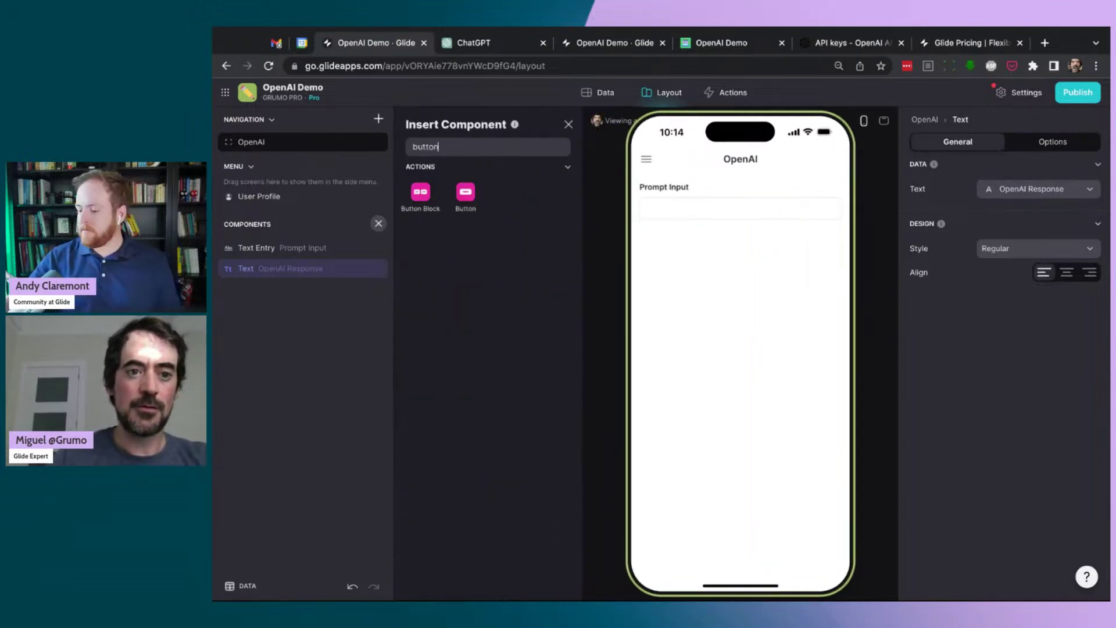
pyautogui.click(465, 194)
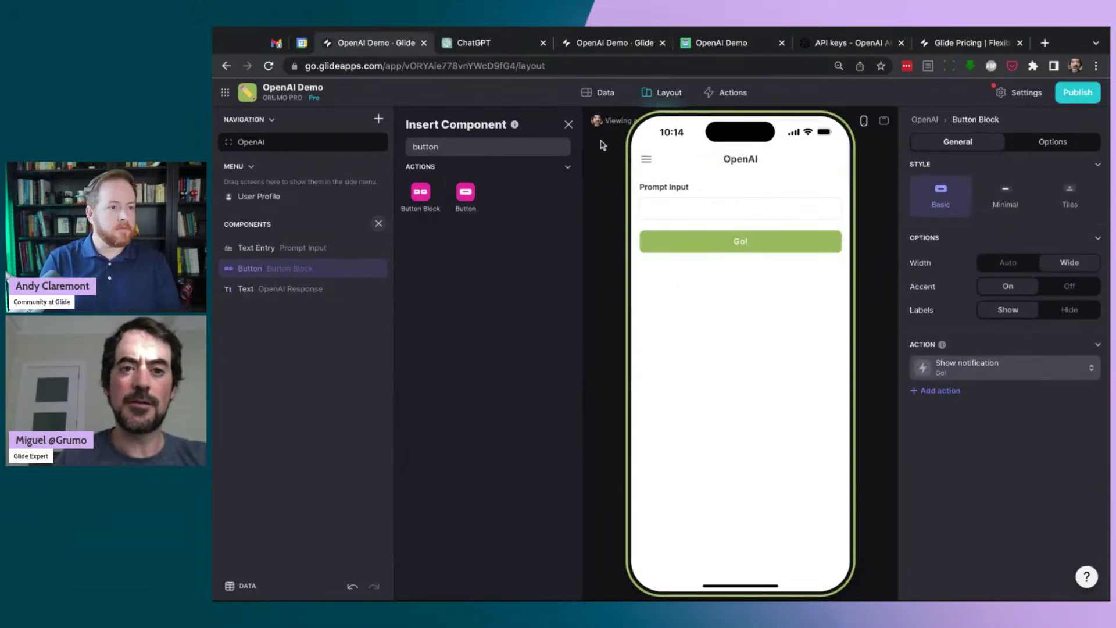
pyautogui.click(569, 125)
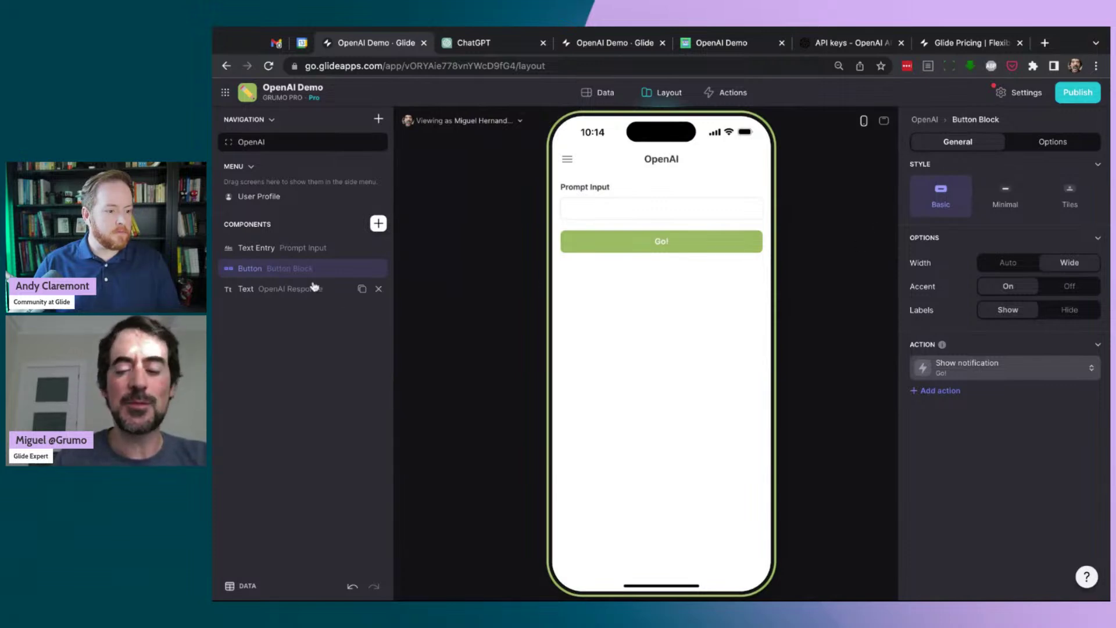
# Create a new custom action for the Go! button and name it "OpenAI: Submit".
pyautogui.click(1025, 368)
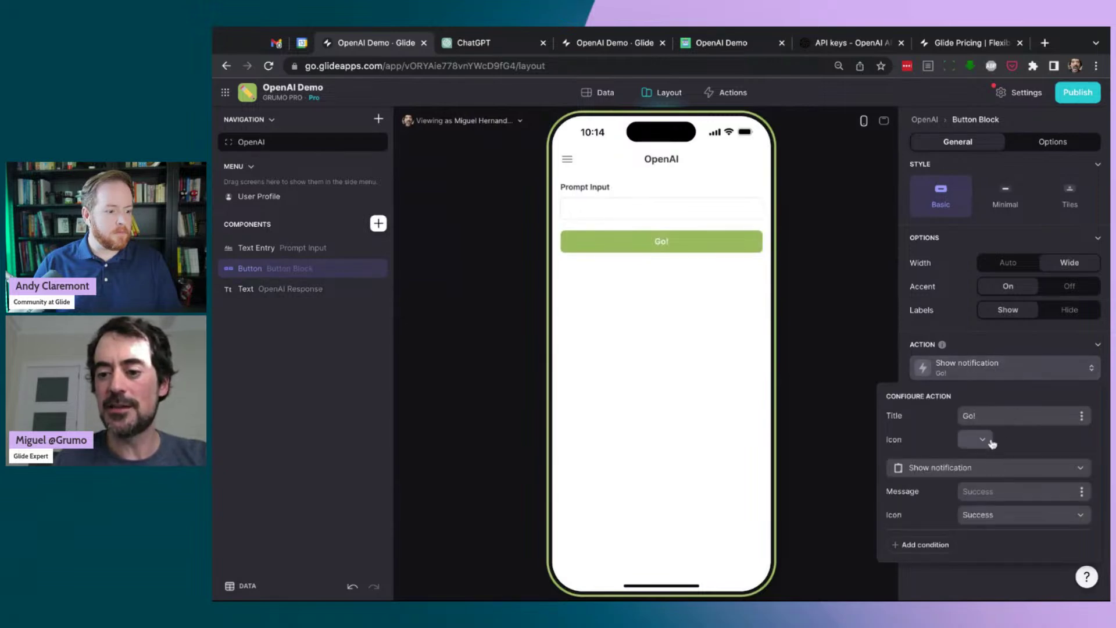
pyautogui.click(983, 470)
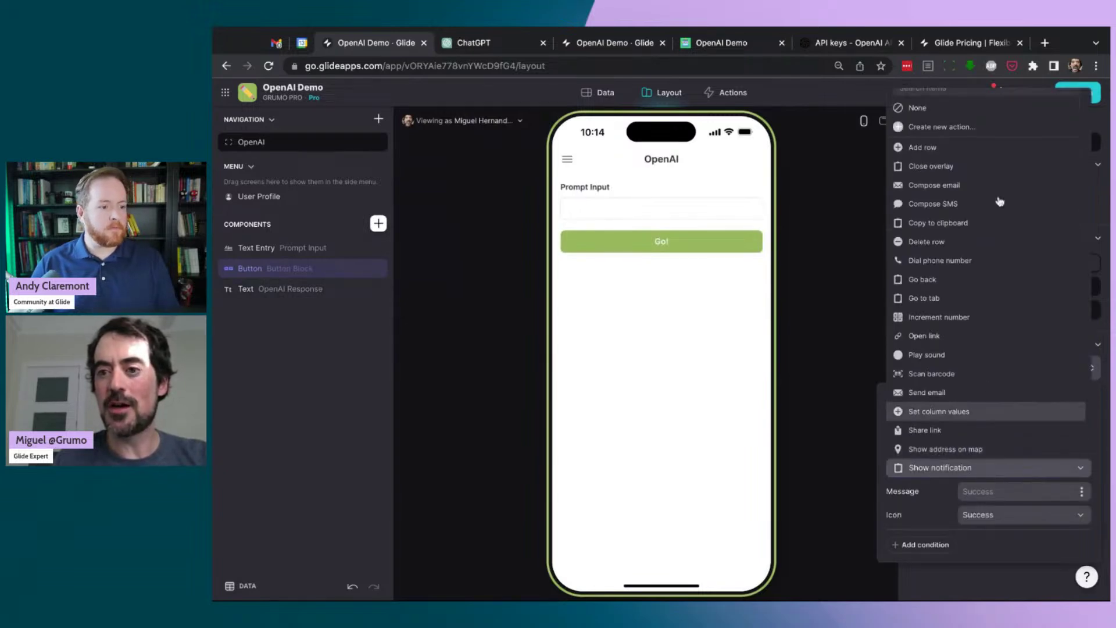
pyautogui.click(967, 132)
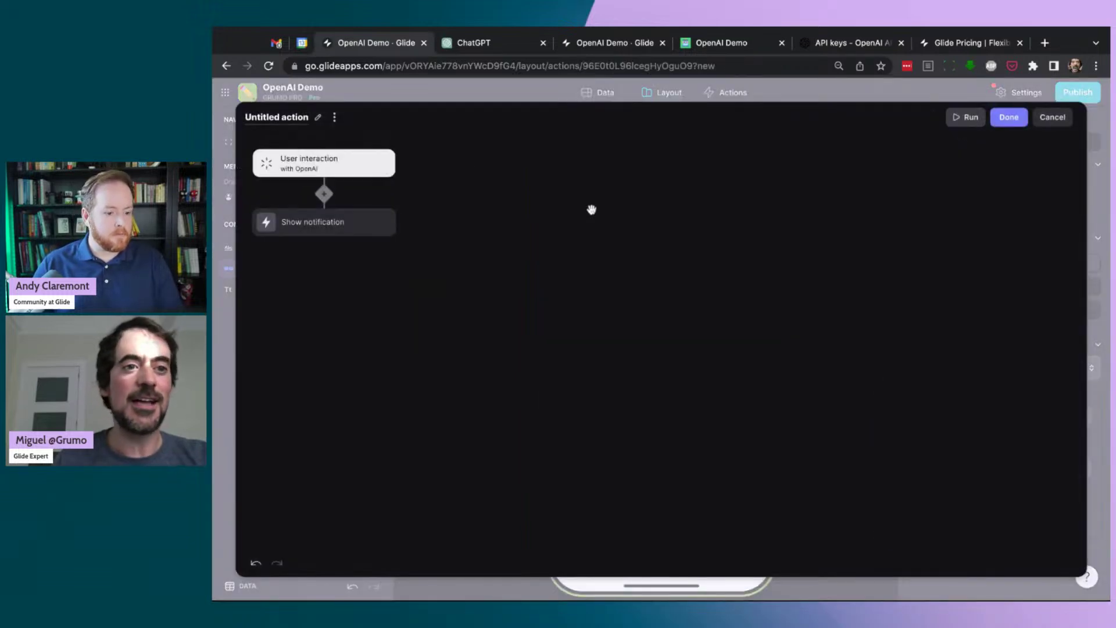
pyautogui.click(287, 118)
pyautogui.write('Open')
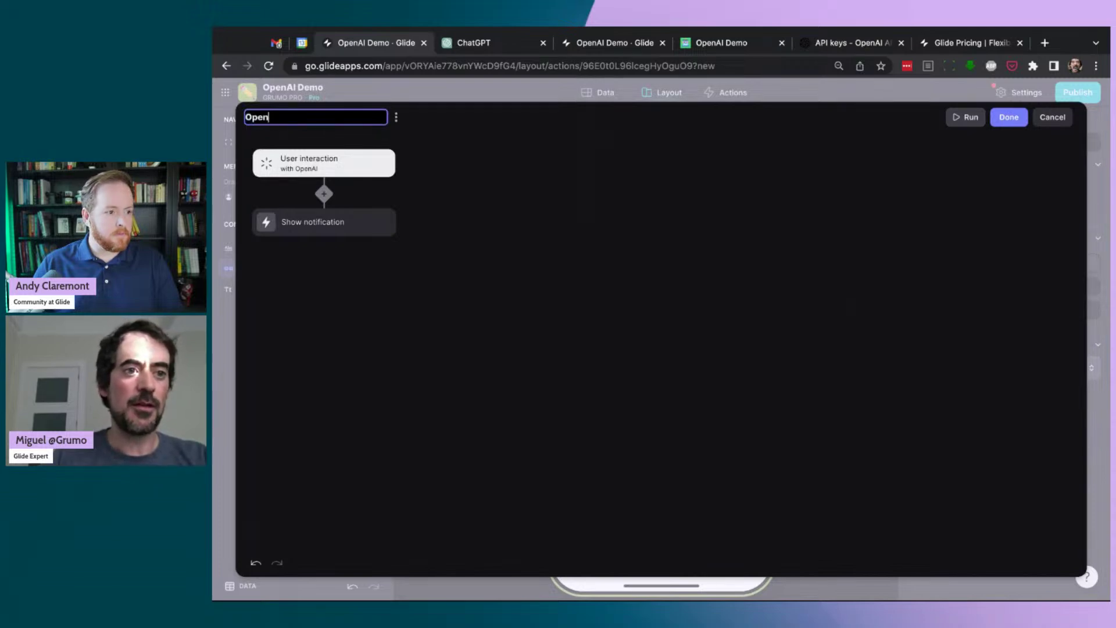
pyautogui.write('AI: Submit')
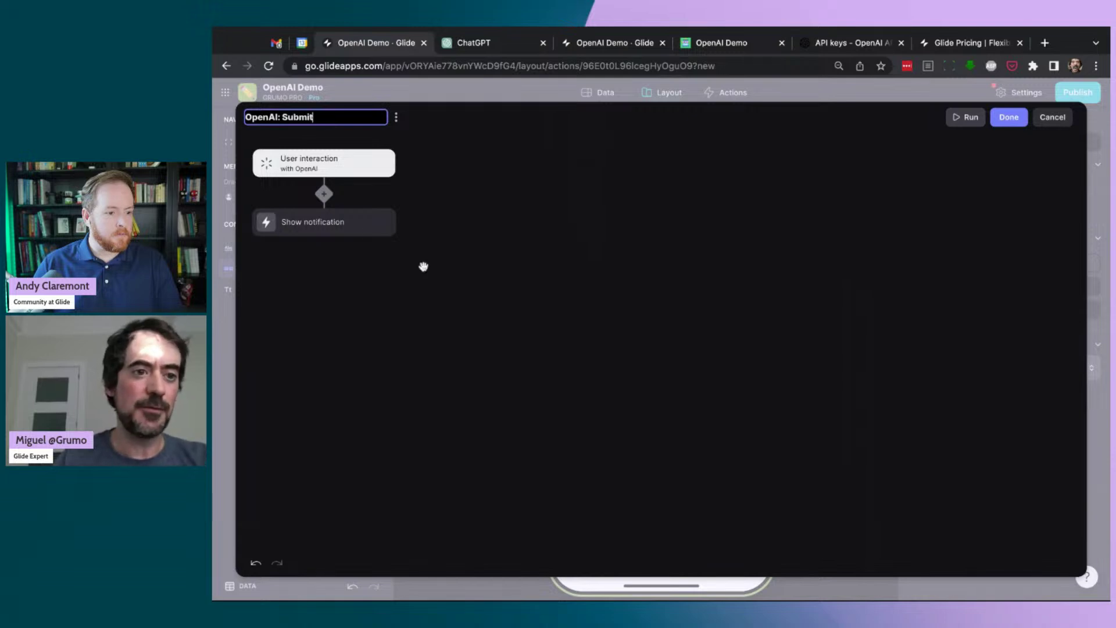
# Replace the Show notification step in the action flow with OpenAI's Answer question.
pyautogui.click(351, 224)
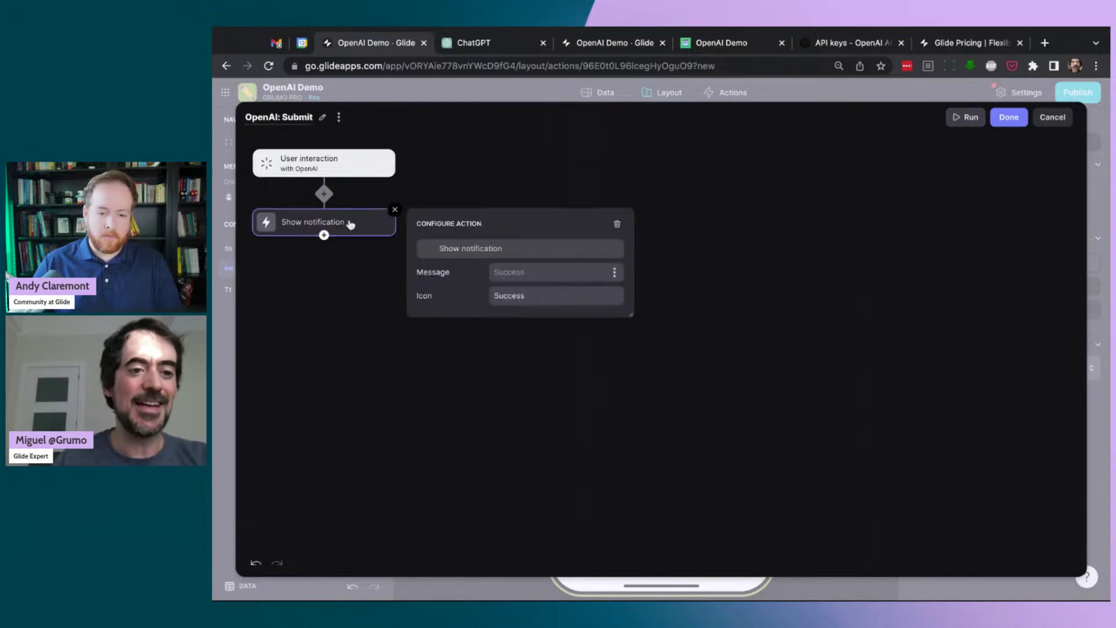
pyautogui.click(527, 250)
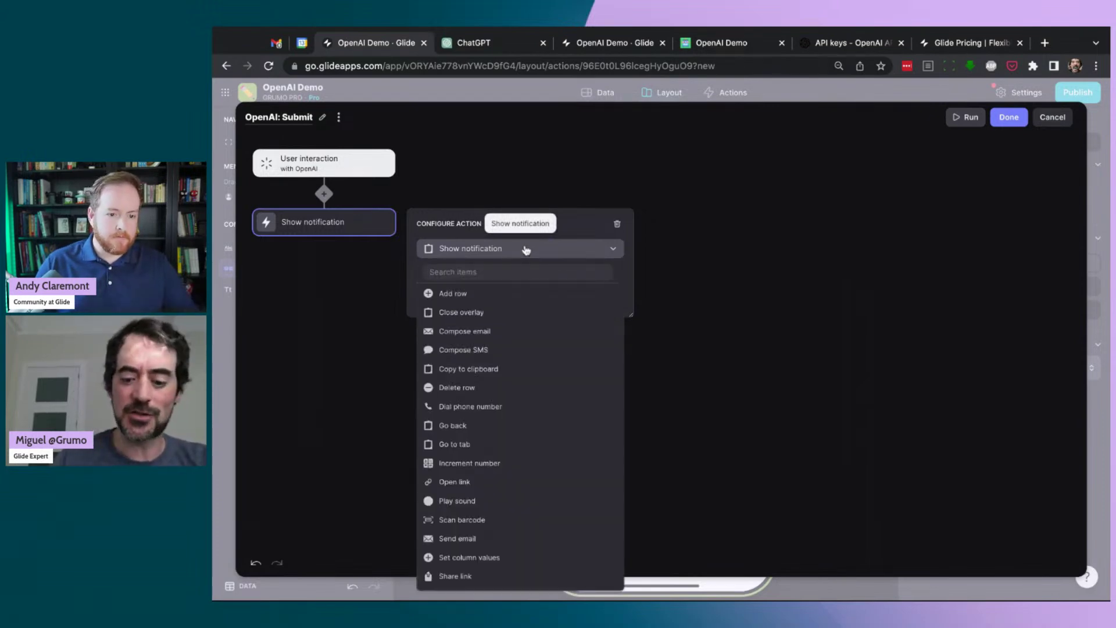
pyautogui.write('open')
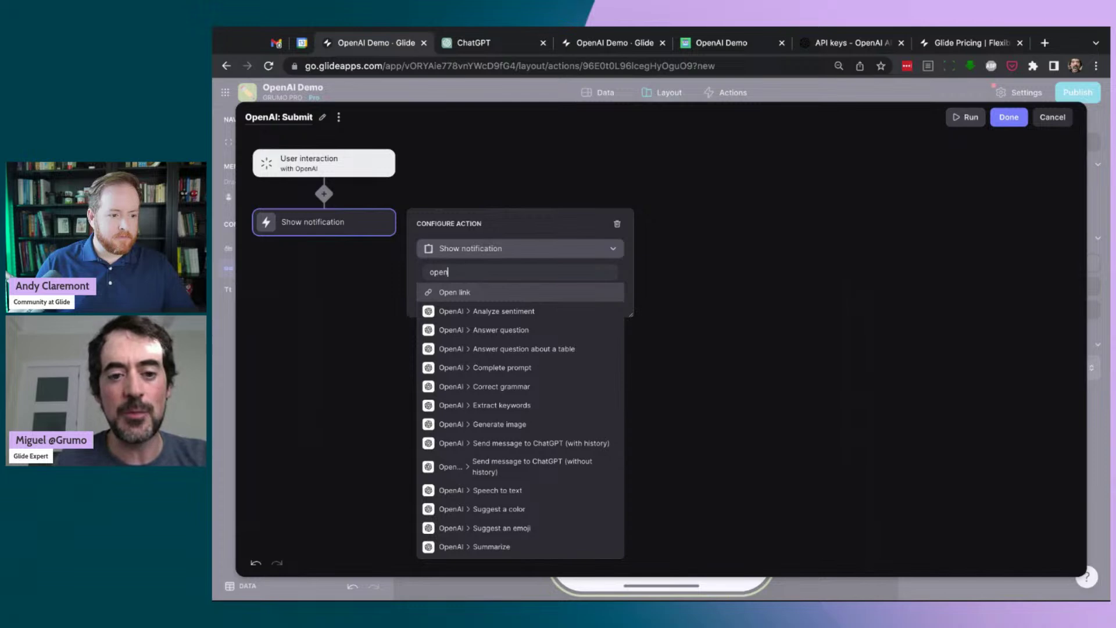
pyautogui.press('Down')
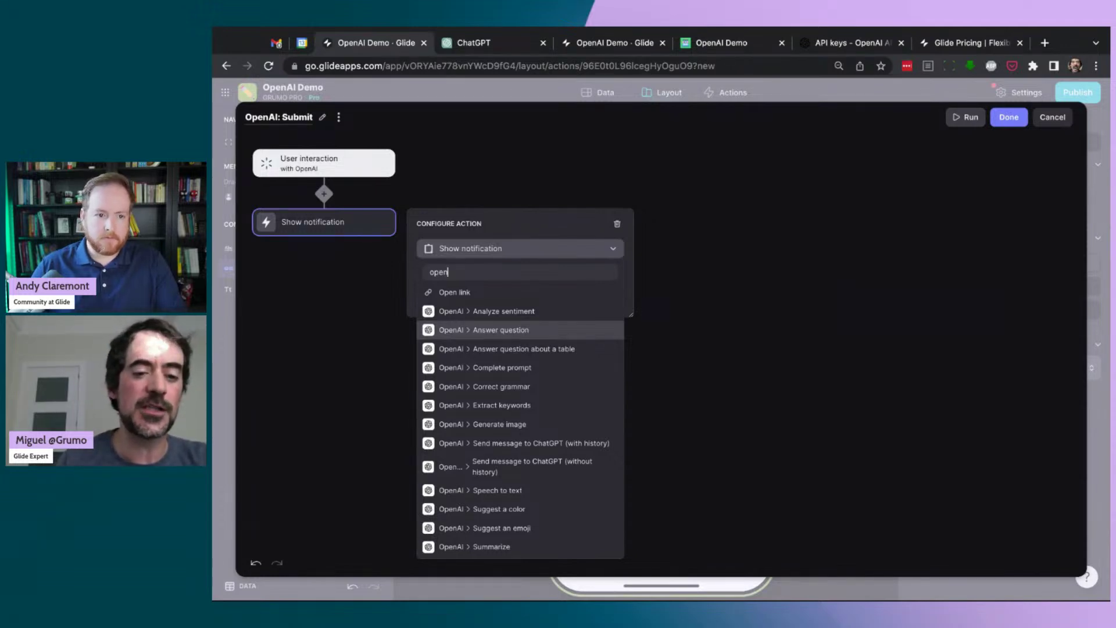
pyautogui.click(517, 333)
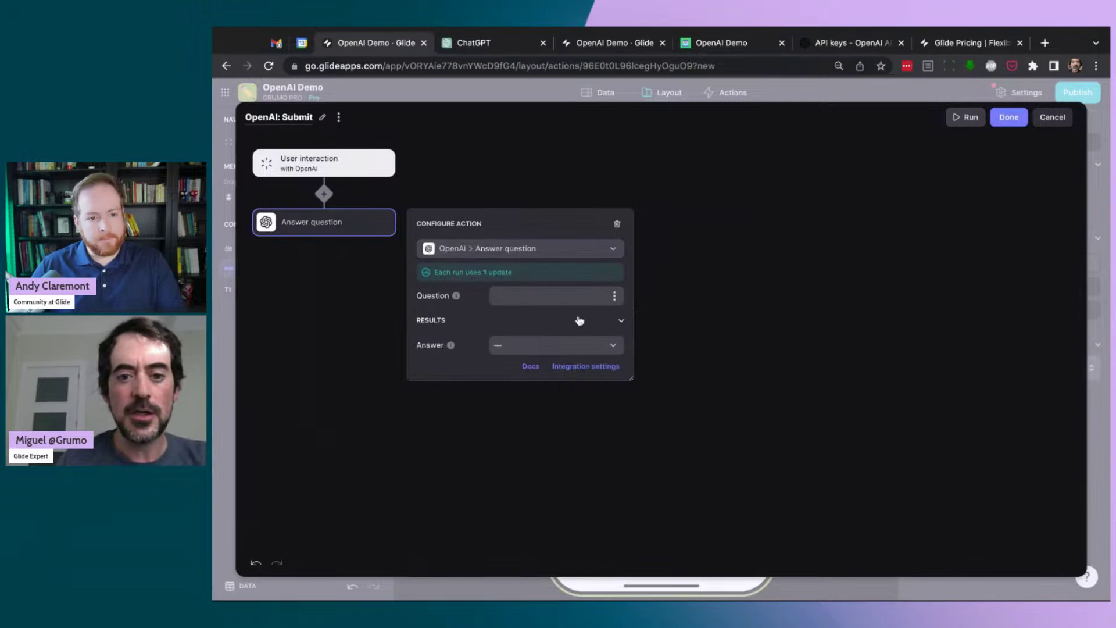
# Set the action's Question to Prompt Input and its Answer to OpenAI Response, and save the action.
pyautogui.click(614, 296)
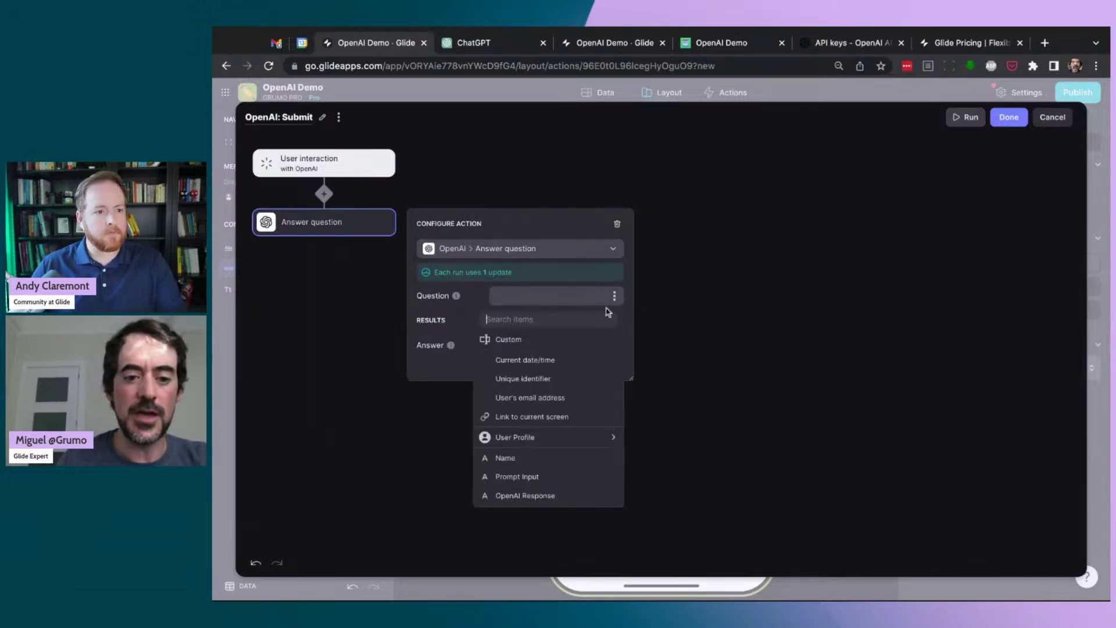
pyautogui.click(532, 477)
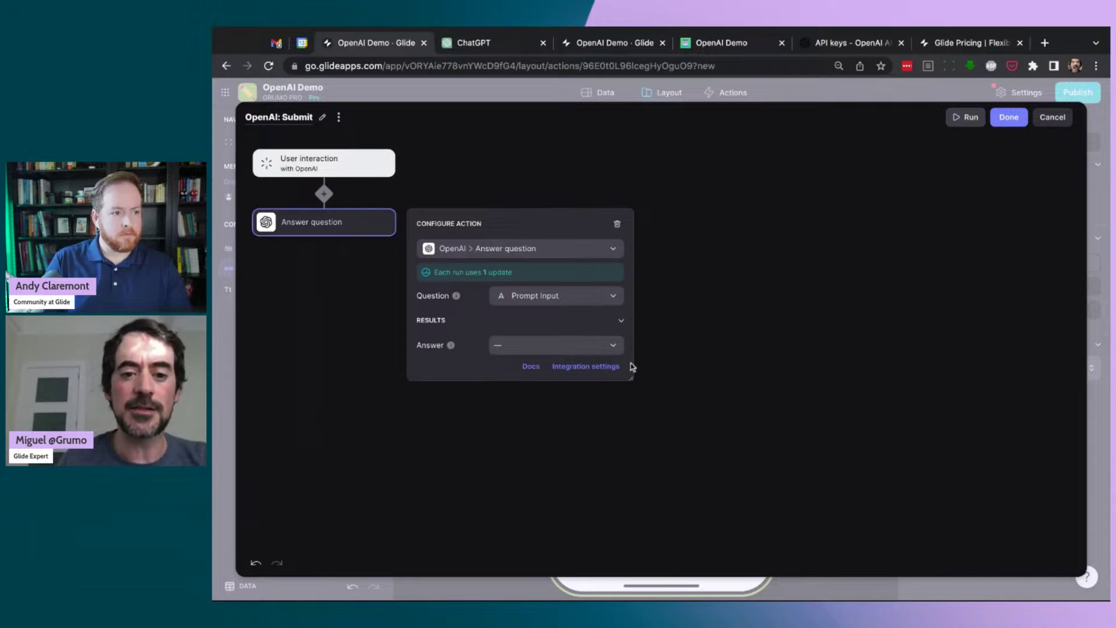
pyautogui.click(613, 348)
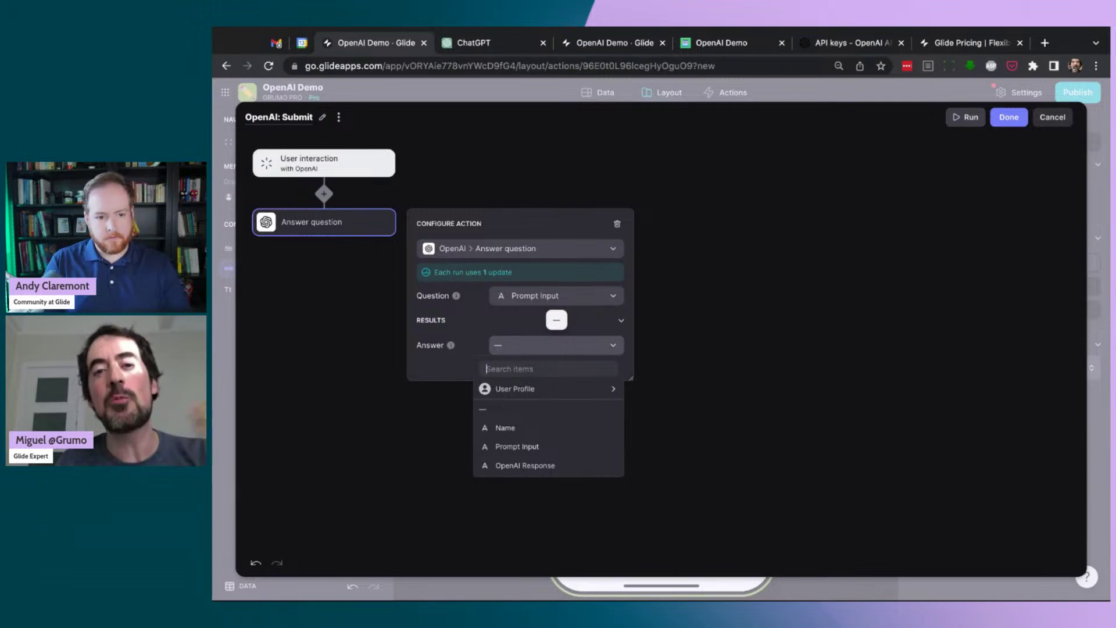
pyautogui.click(525, 466)
pyautogui.click(525, 472)
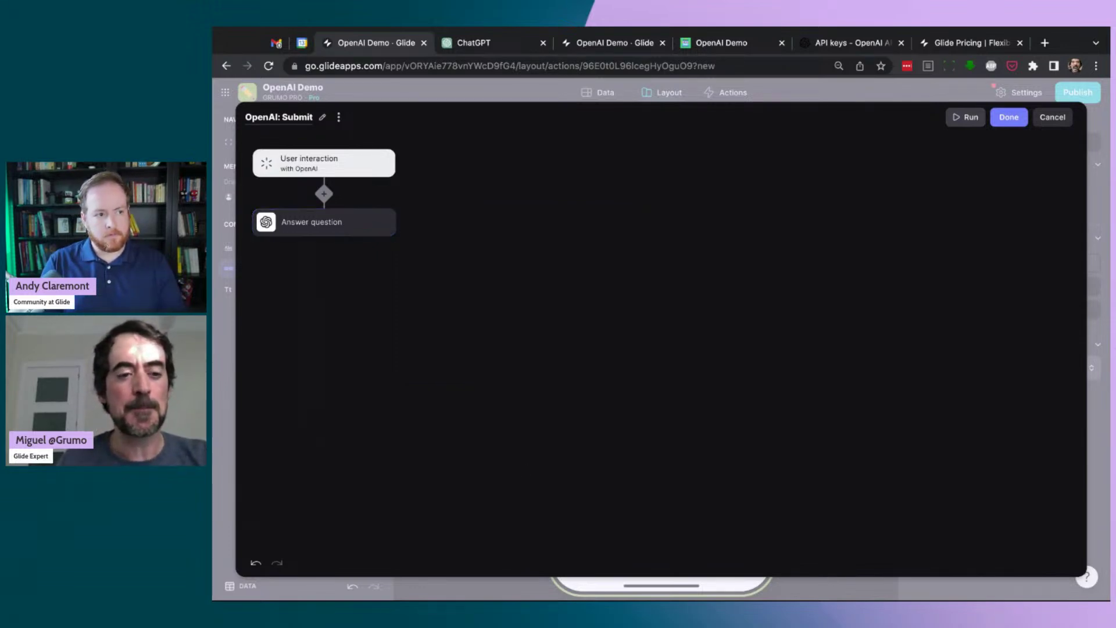
pyautogui.click(1013, 119)
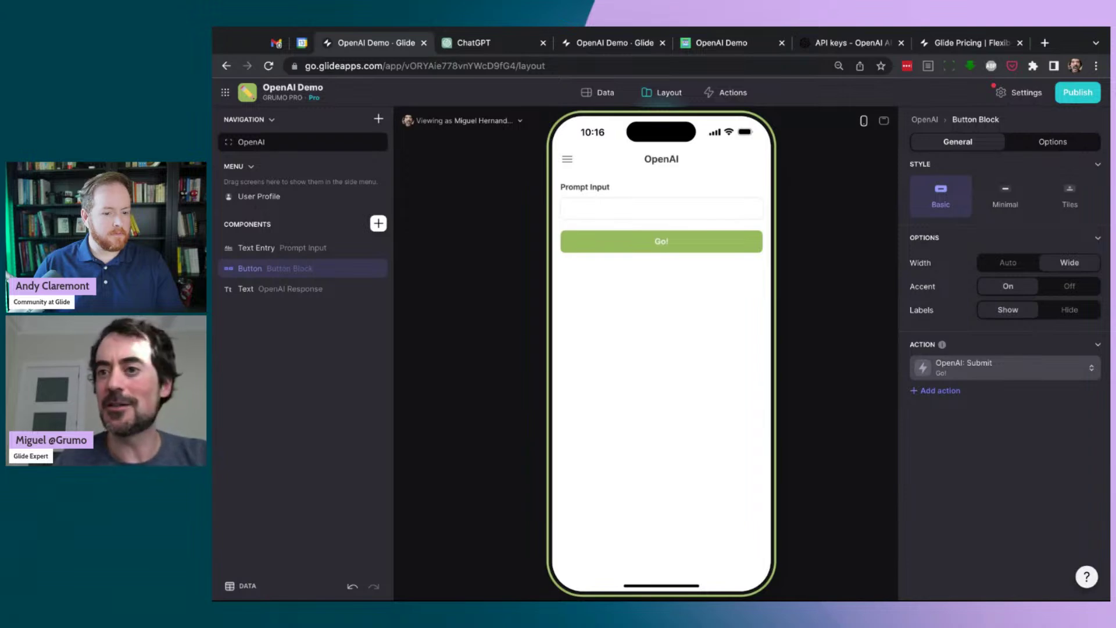
# Test the button in the app preview with the prompt "list 3 steps to become a great Glide apps developer".
pyautogui.click(588, 208)
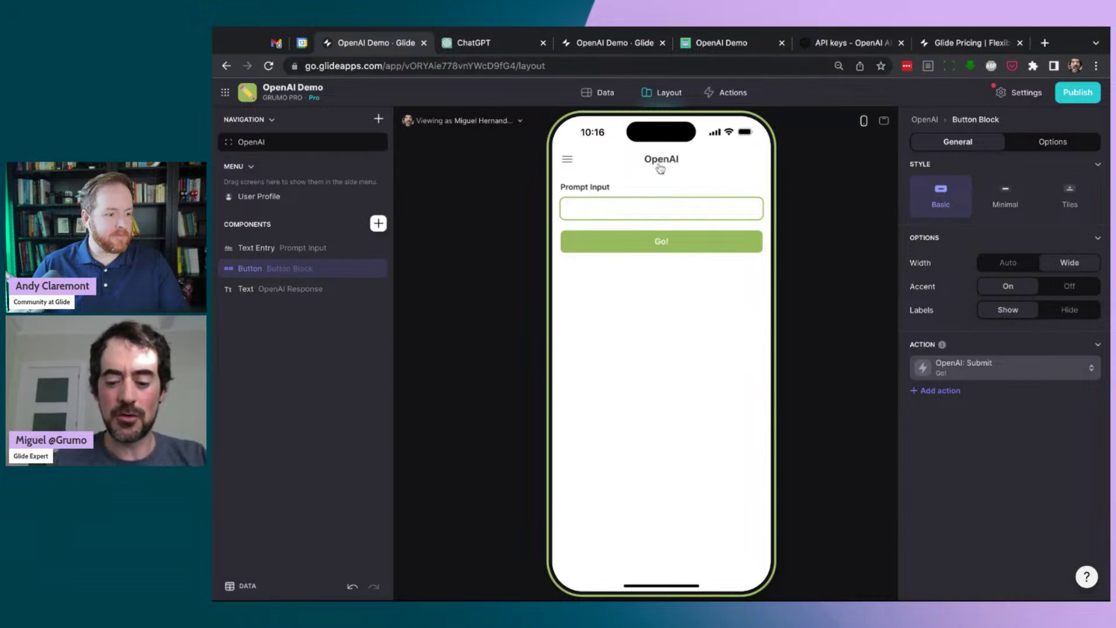
pyautogui.write('list 3 s')
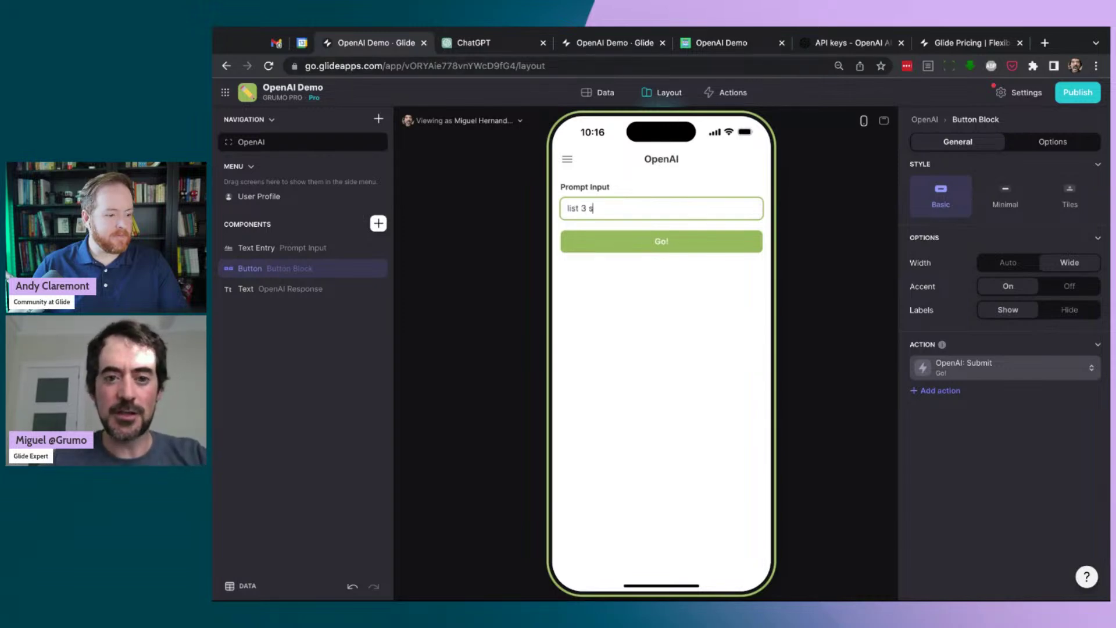
pyautogui.write('teps to become an')
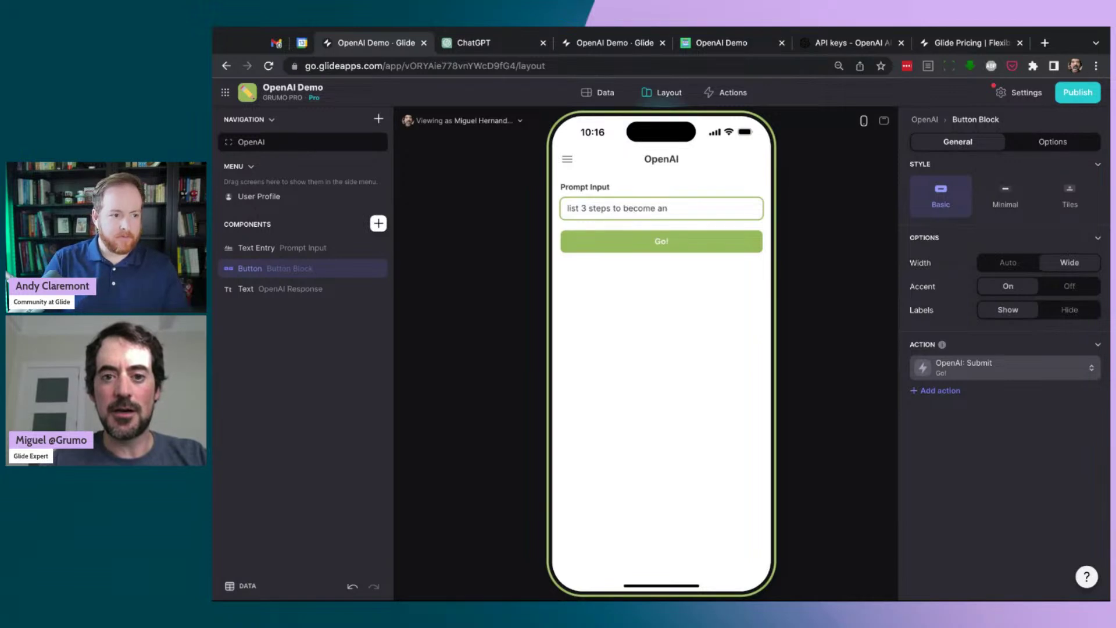
pyautogui.press('BackSpace')
pyautogui.write('great ')
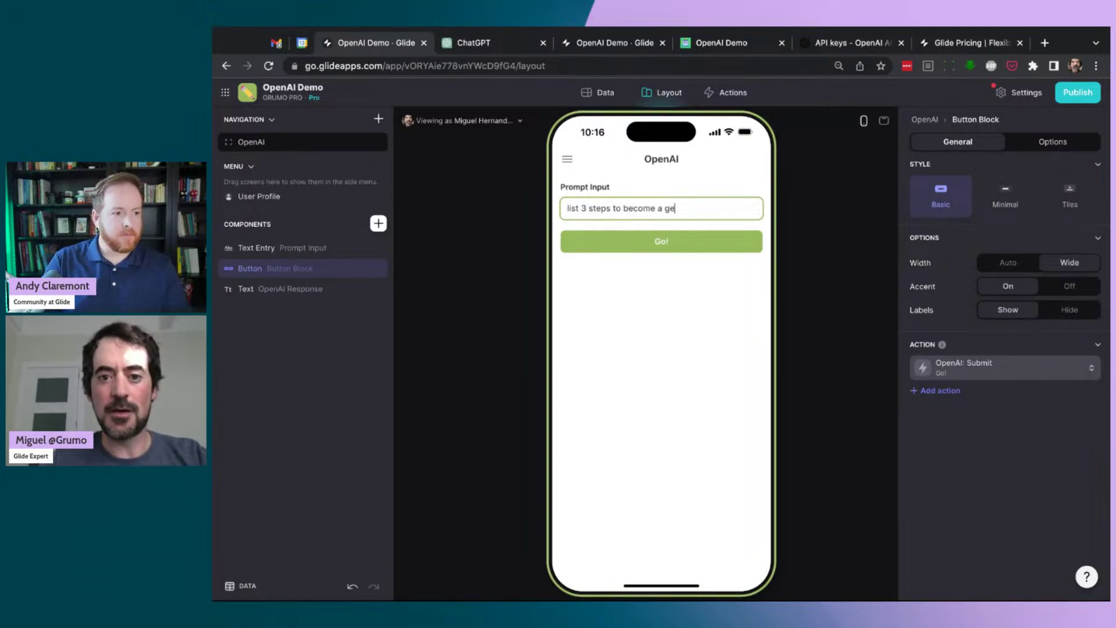
pyautogui.write('Glide apps dev')
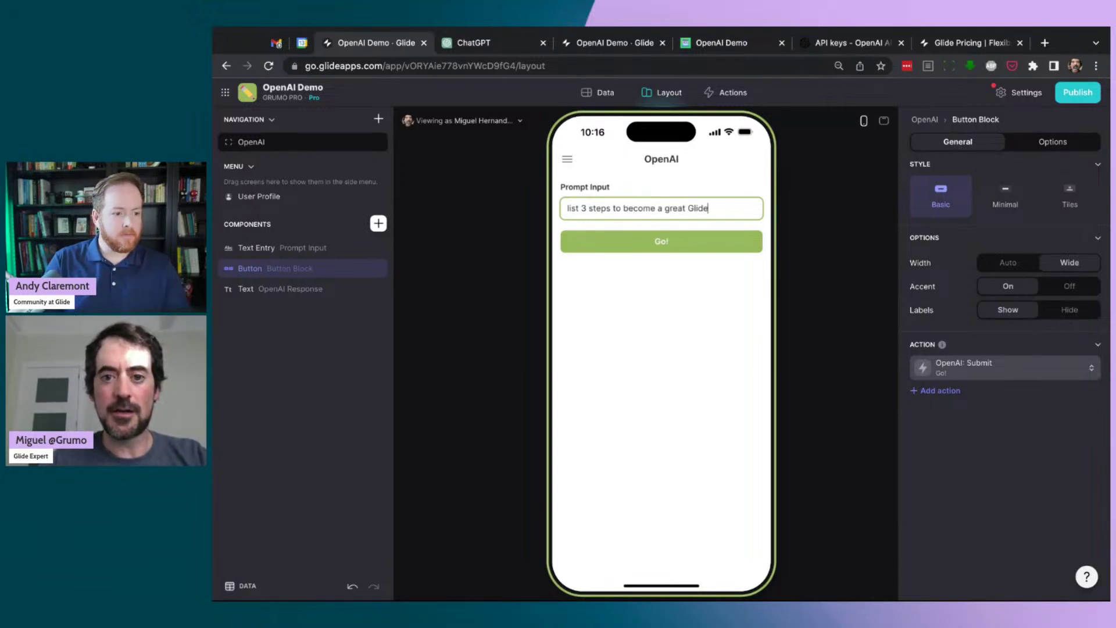
pyautogui.write('eloper')
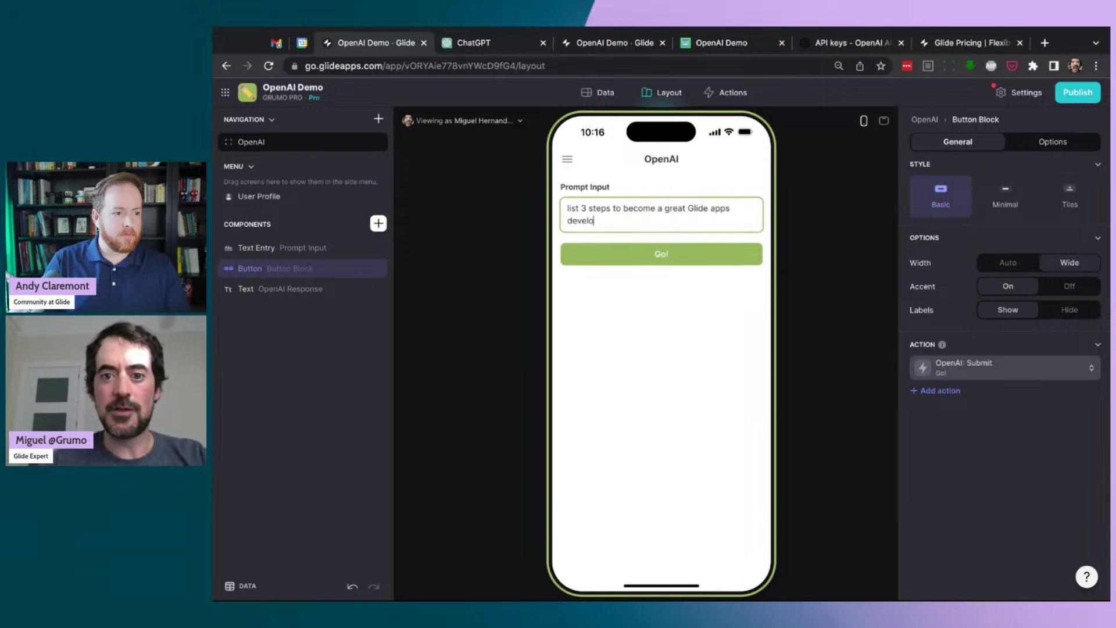
pyautogui.click(668, 260)
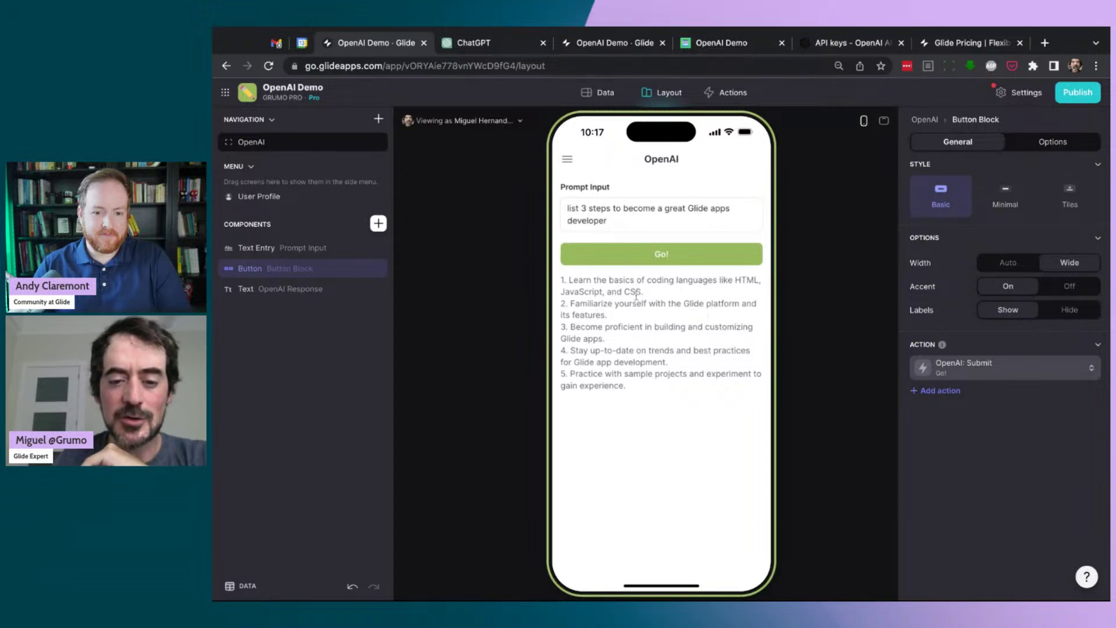
pyautogui.moveTo(643, 293); pyautogui.dragTo(574, 285)
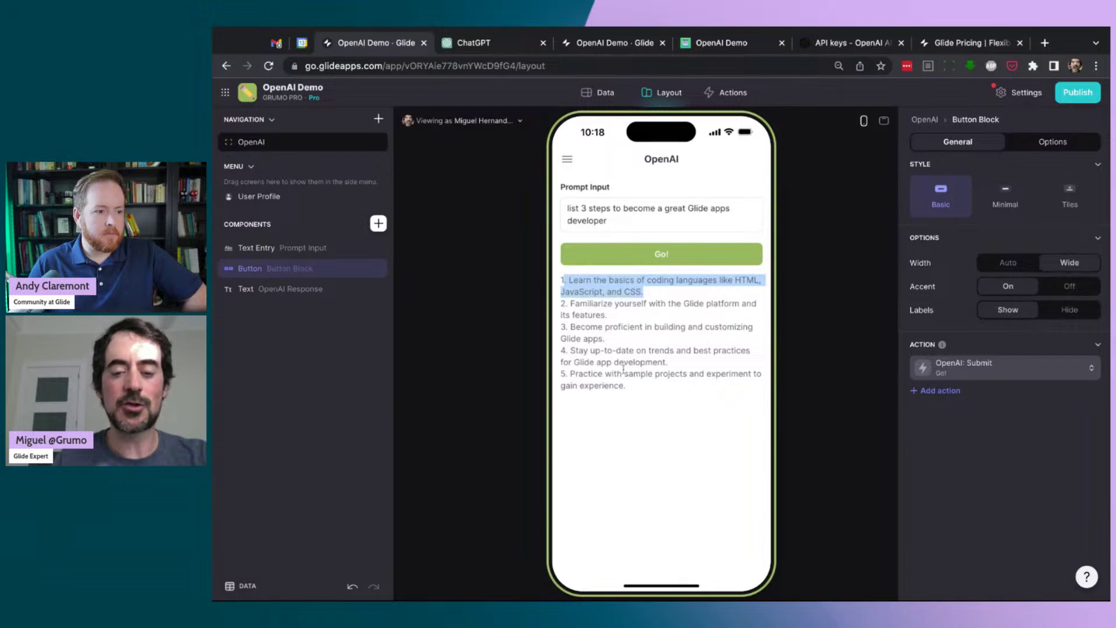
# Add a new Glide table named "Results" to the app's data.
pyautogui.click(604, 98)
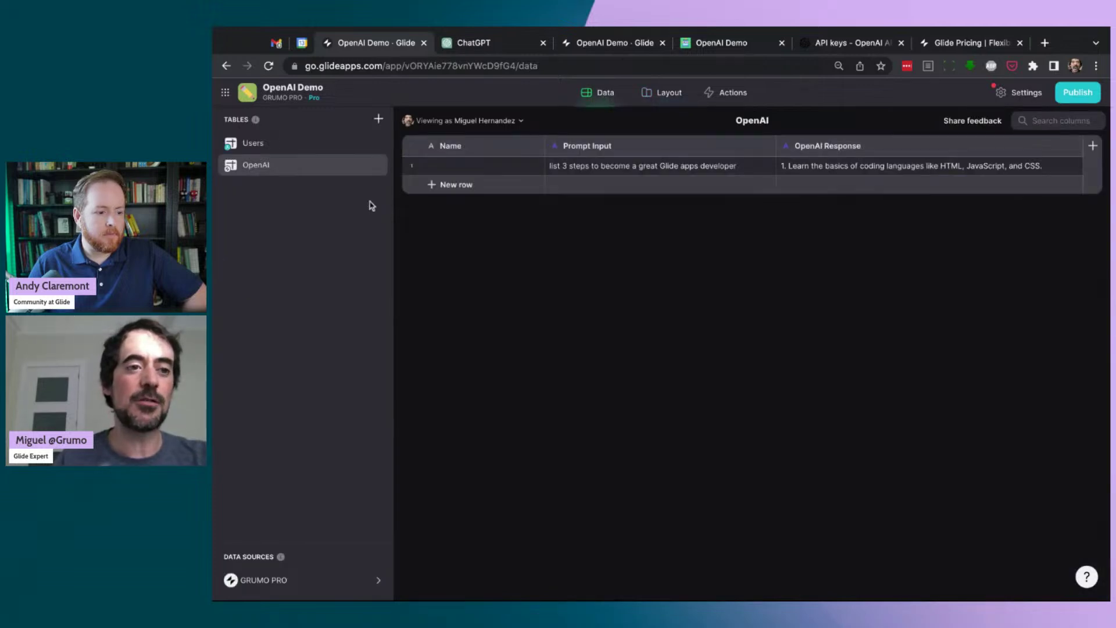
pyautogui.click(378, 118)
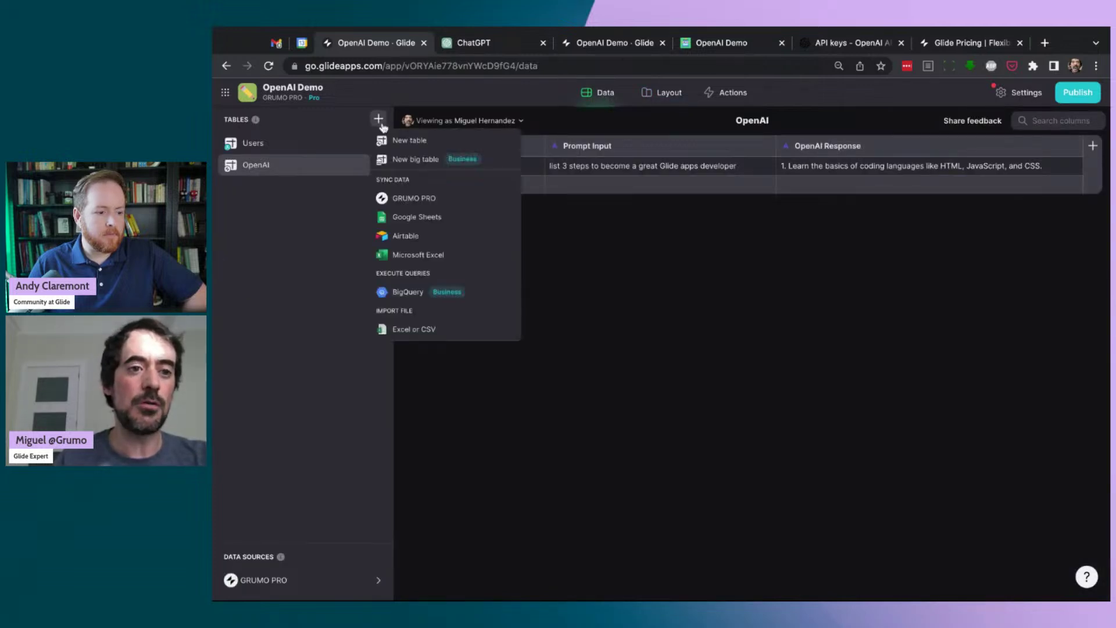
pyautogui.click(415, 148)
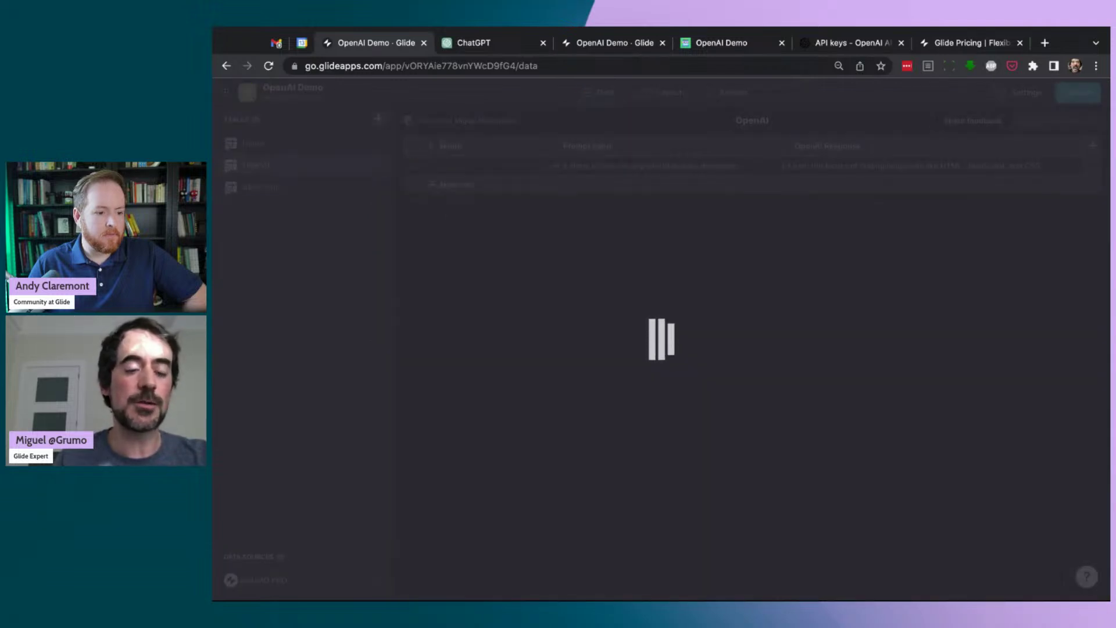
pyautogui.write('Results')
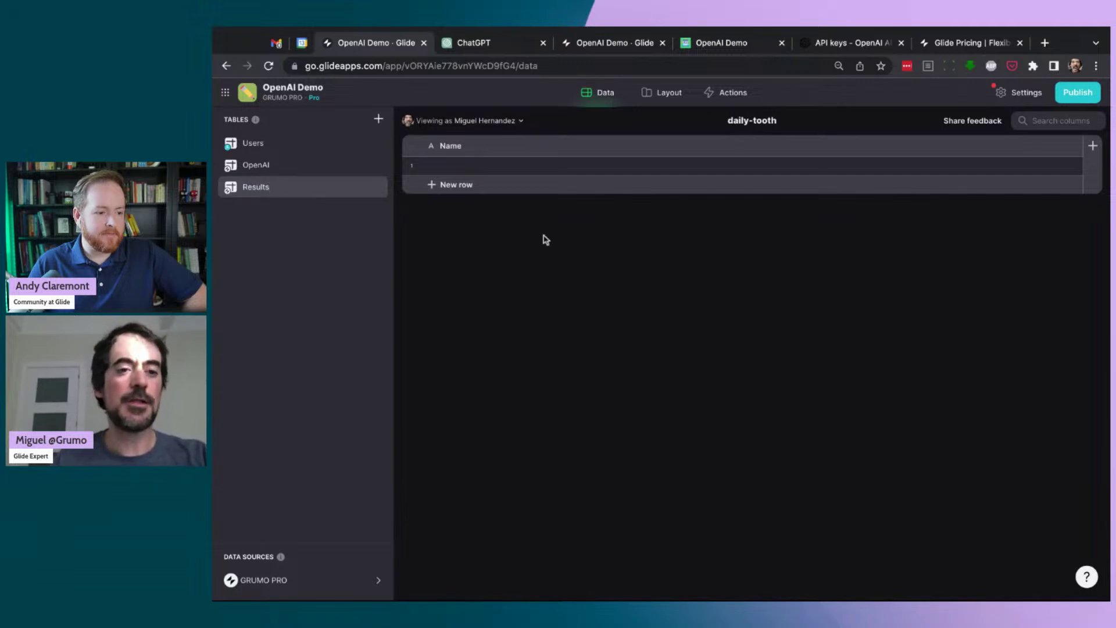
pyautogui.click(590, 251)
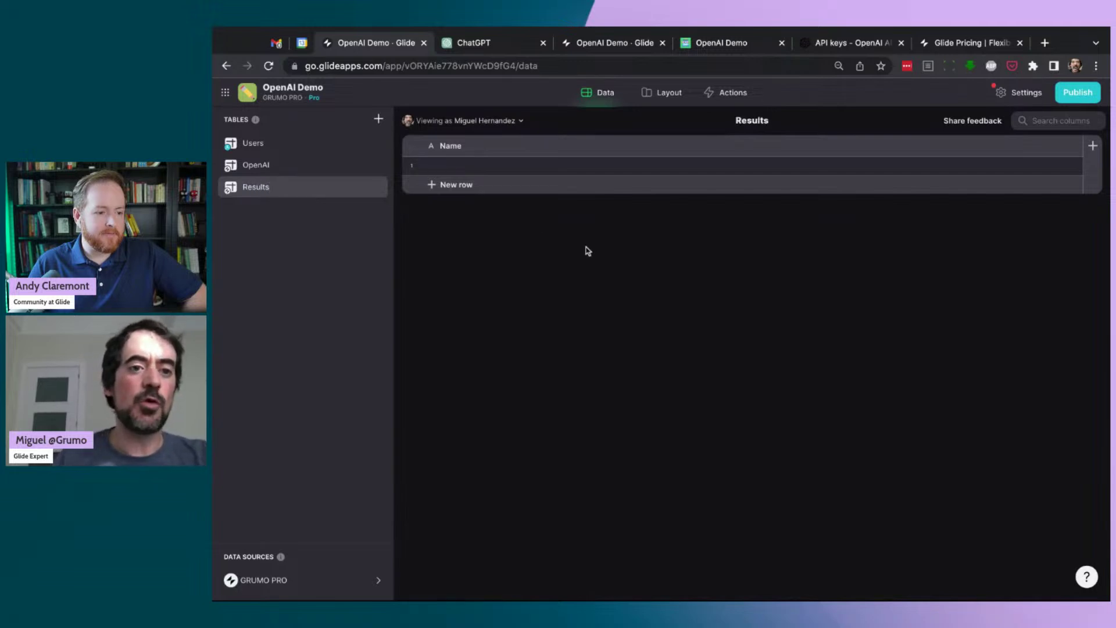
# Add four empty rows to the Results table.
pyautogui.click(452, 187)
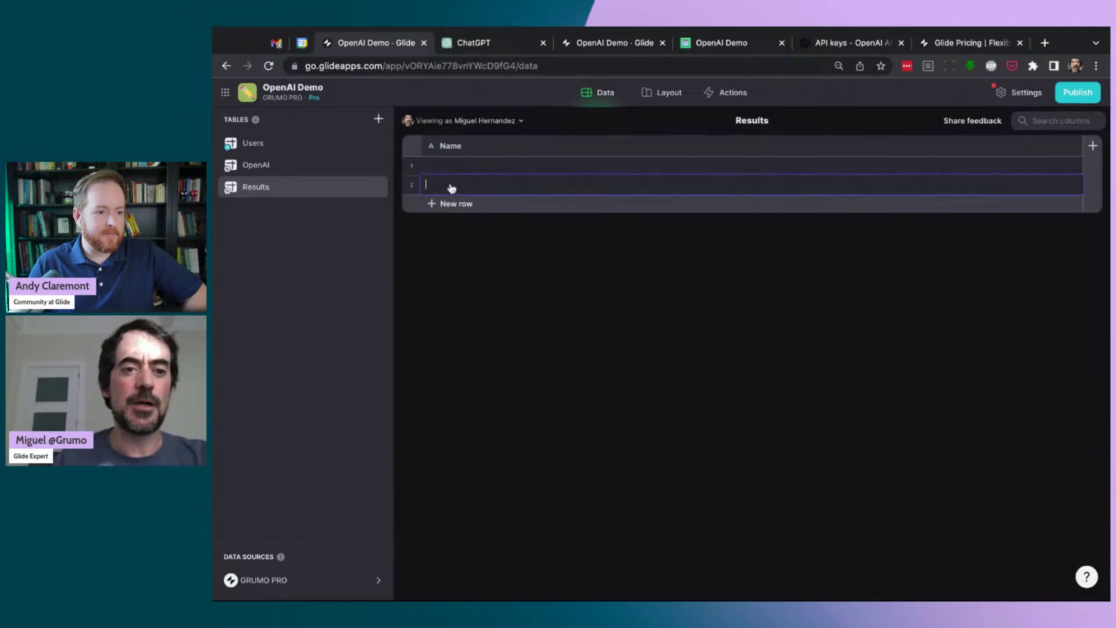
pyautogui.click(455, 204)
pyautogui.click(459, 227)
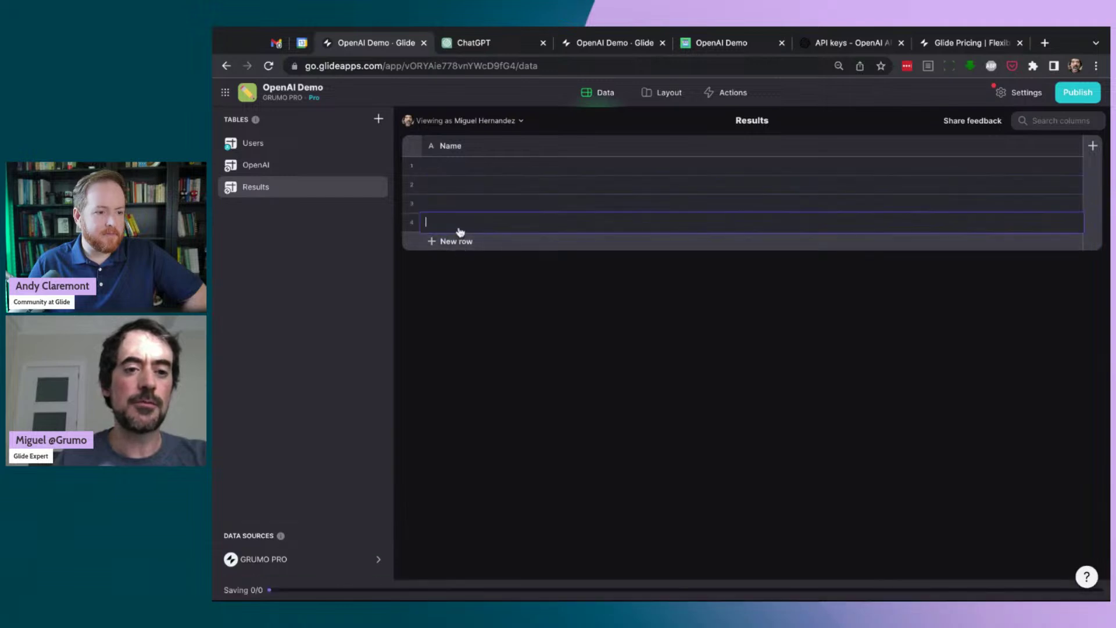
pyautogui.click(456, 243)
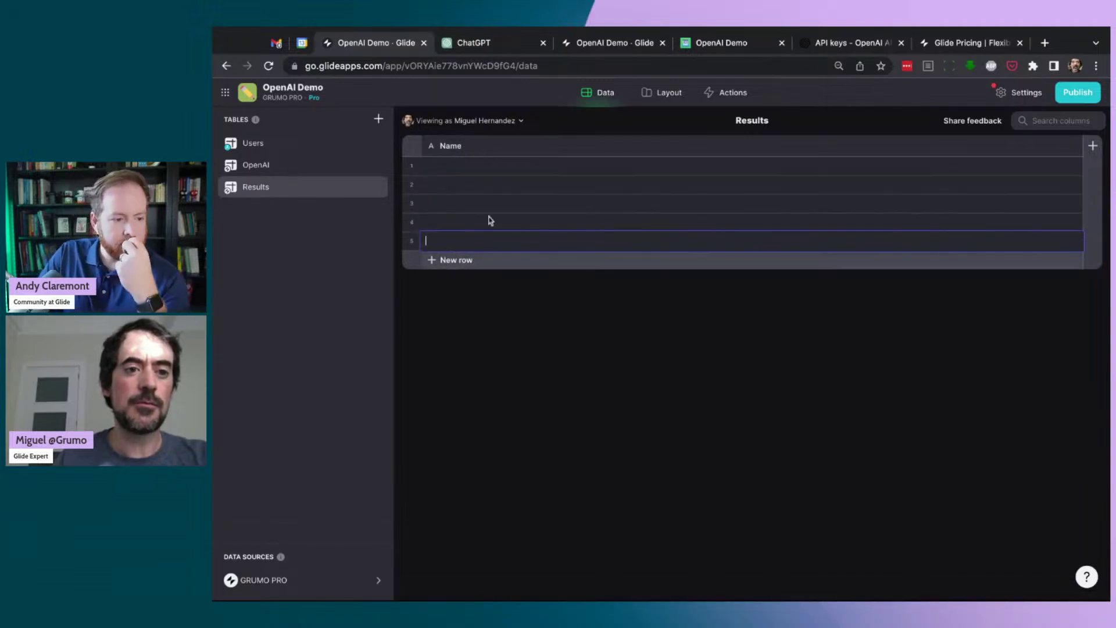
# Rename the Results table's Name column to "Result ID" and change its type to Number.
pyautogui.click(1072, 148)
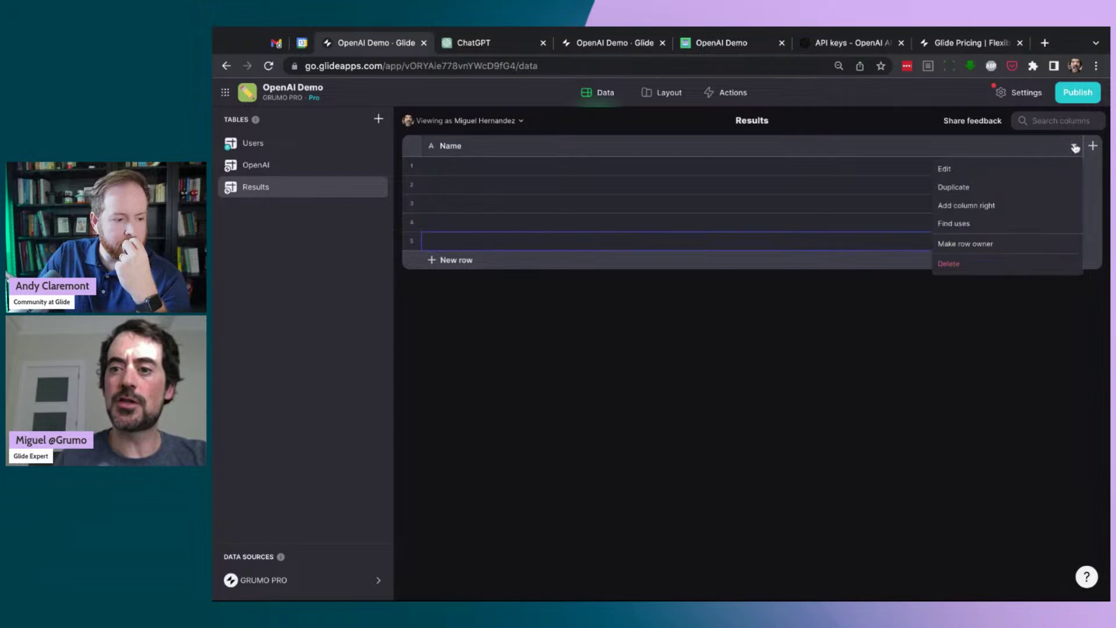
pyautogui.click(977, 169)
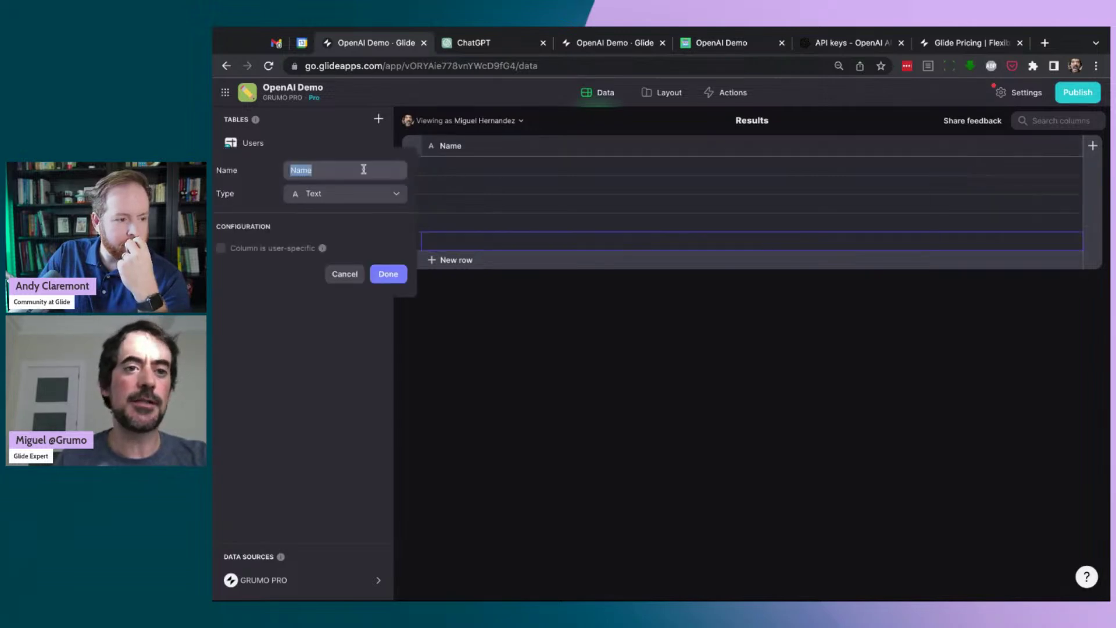
pyautogui.write('Result ID')
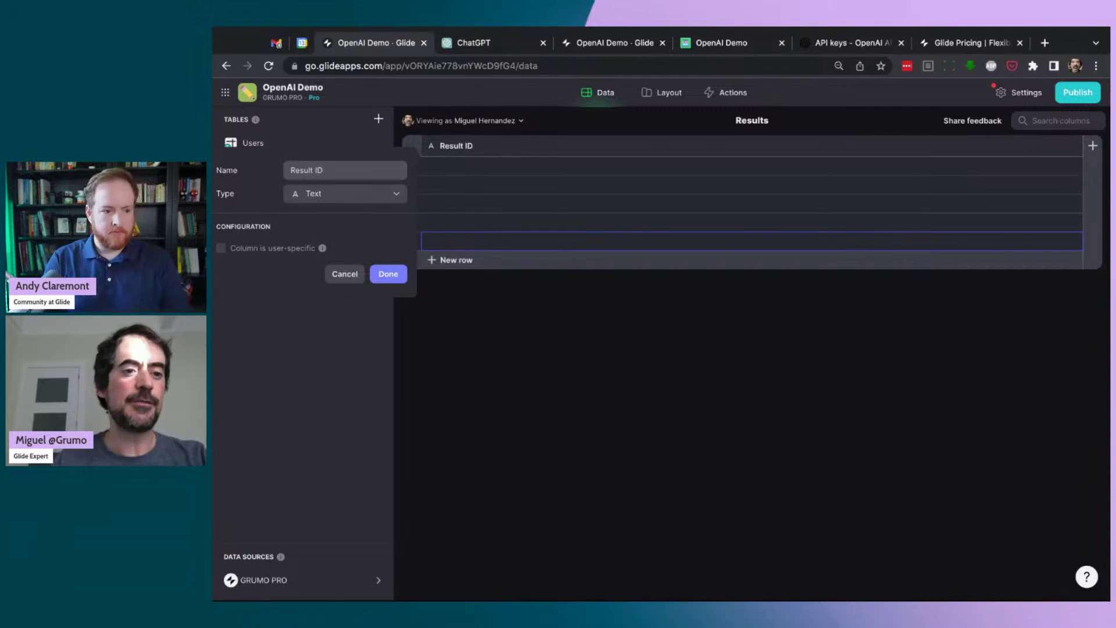
pyautogui.click(327, 196)
pyautogui.click(316, 257)
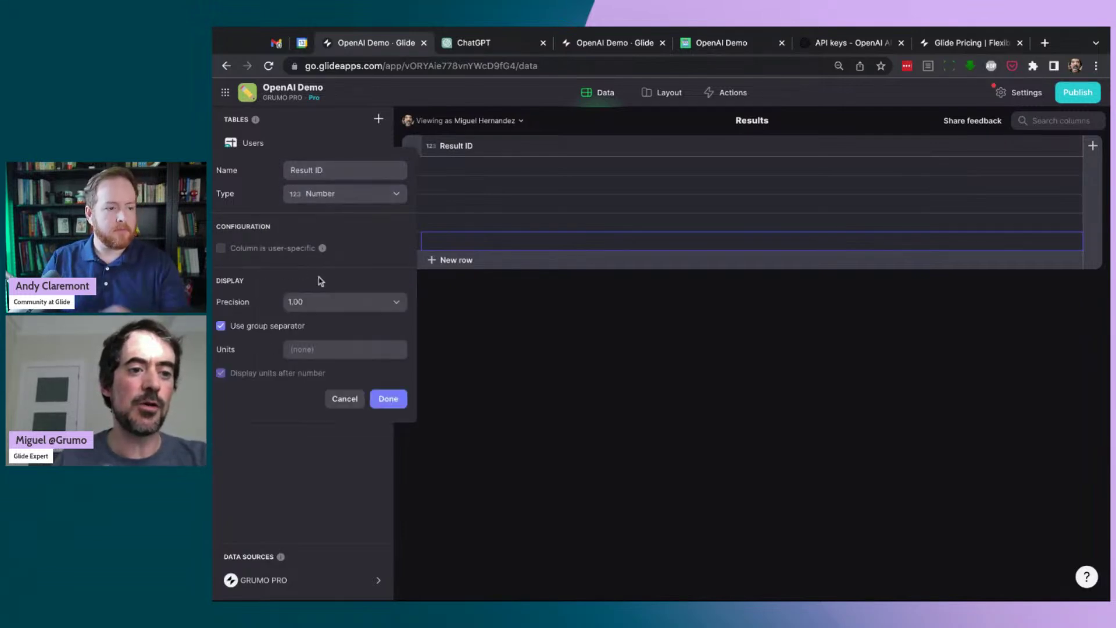
# Set the Result ID column's precision to 1, turn off its group separator and save the column.
pyautogui.click(336, 300)
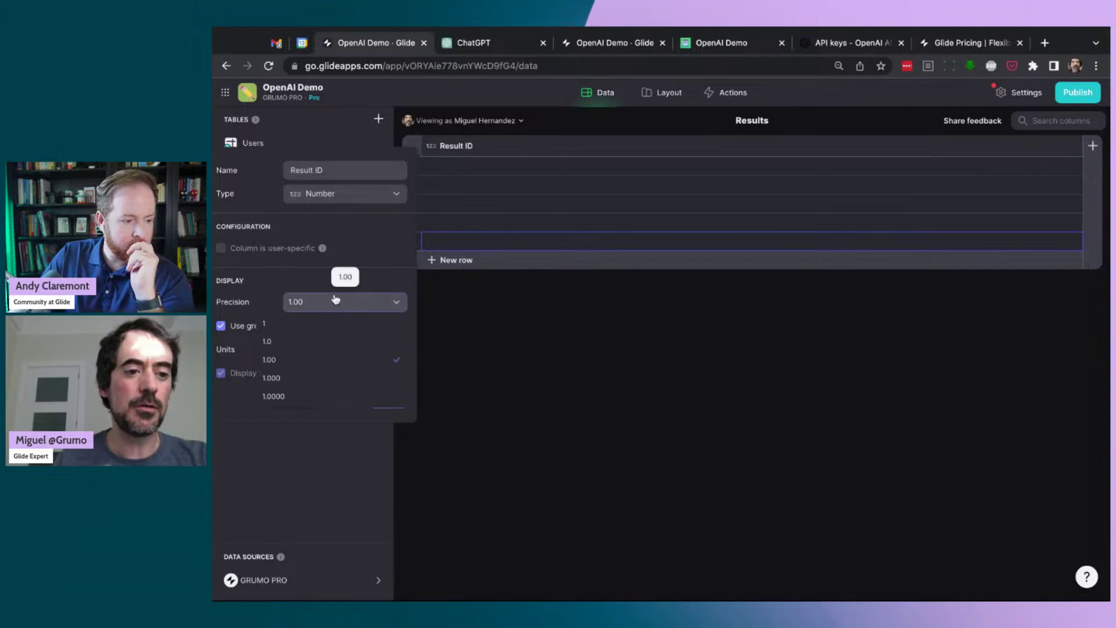
pyautogui.click(302, 321)
pyautogui.click(254, 327)
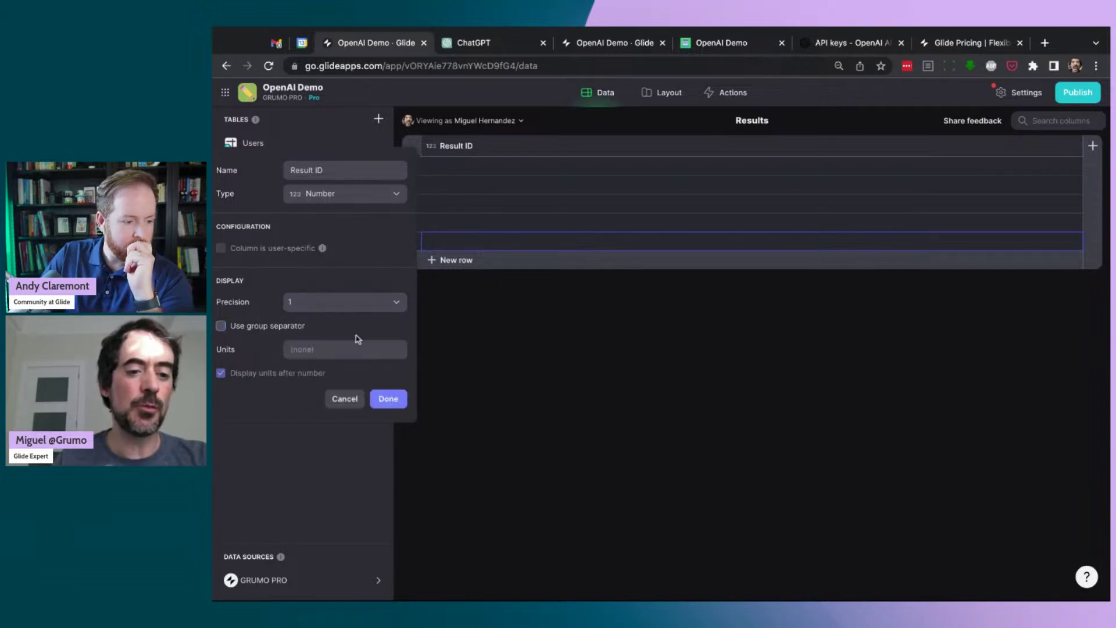
pyautogui.click(389, 399)
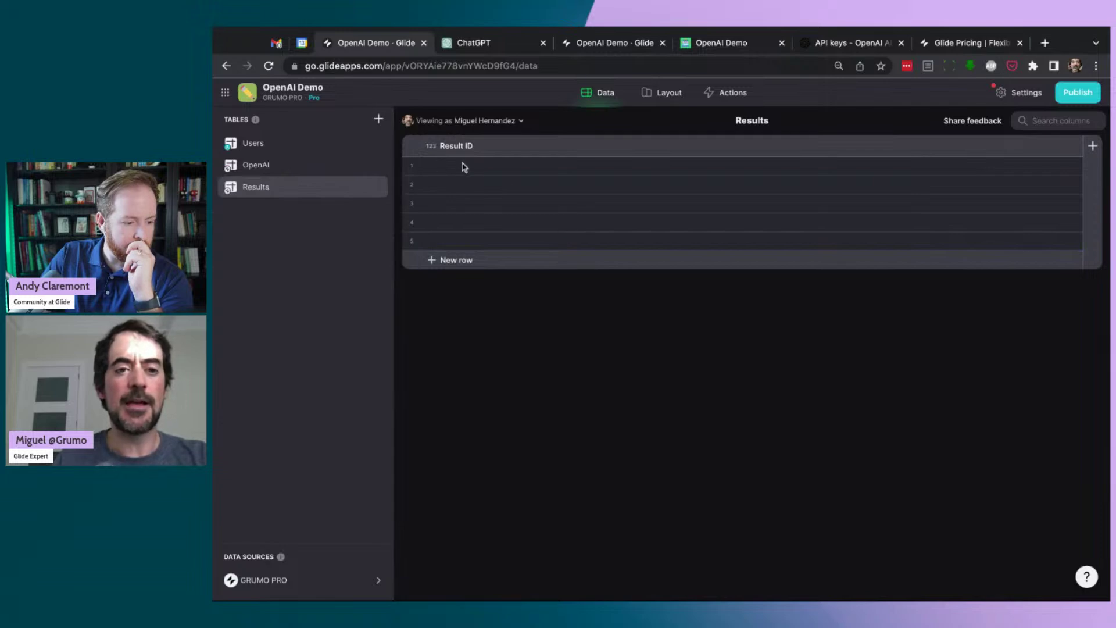
# Fill the five Result ID cells in order with 0, 1, 2, 3 and 4.
pyautogui.click(486, 167)
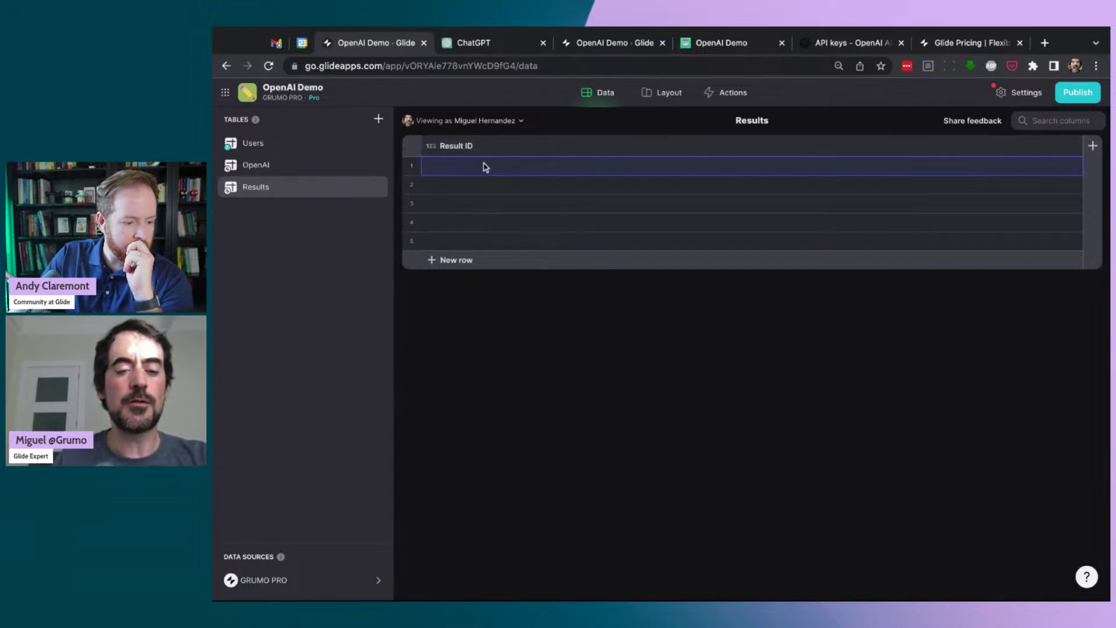
pyautogui.write('0')
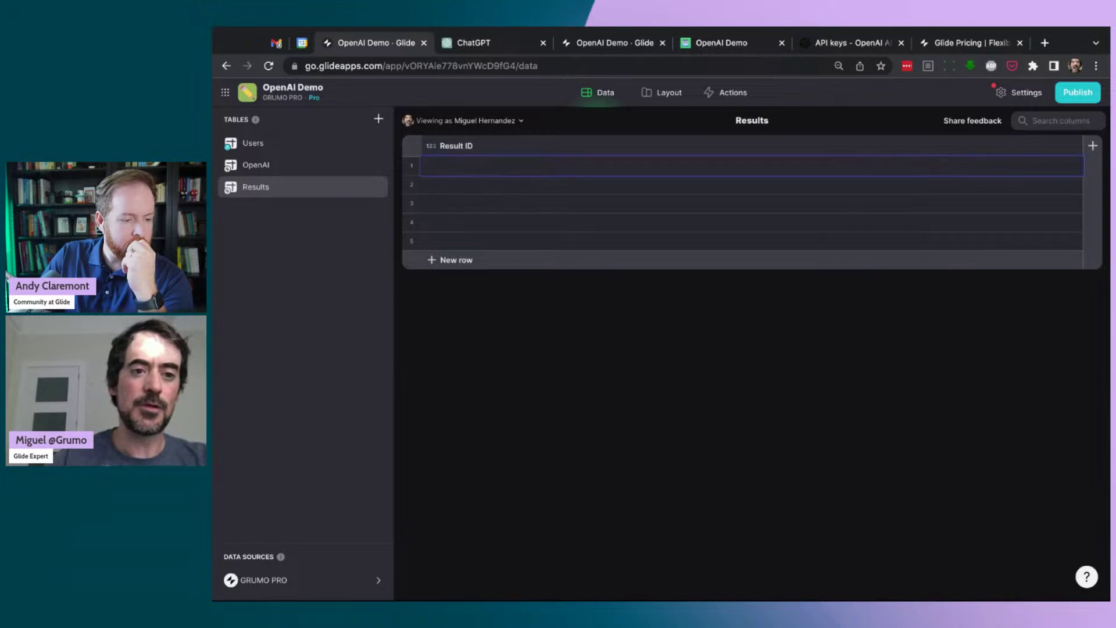
pyautogui.click(456, 191)
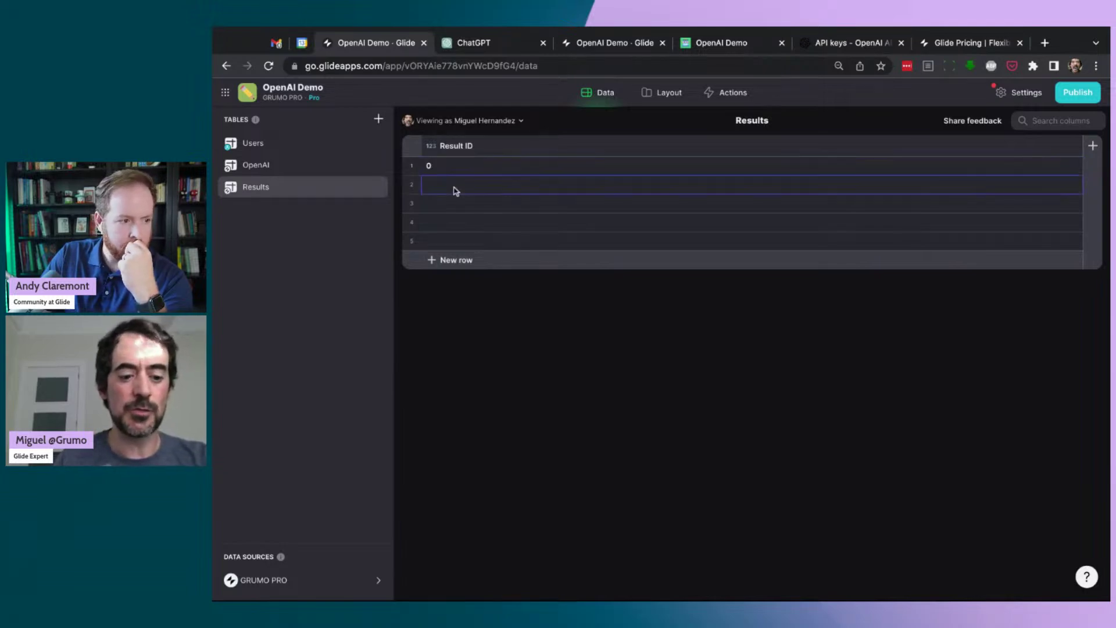
pyautogui.write('1')
pyautogui.click(440, 203)
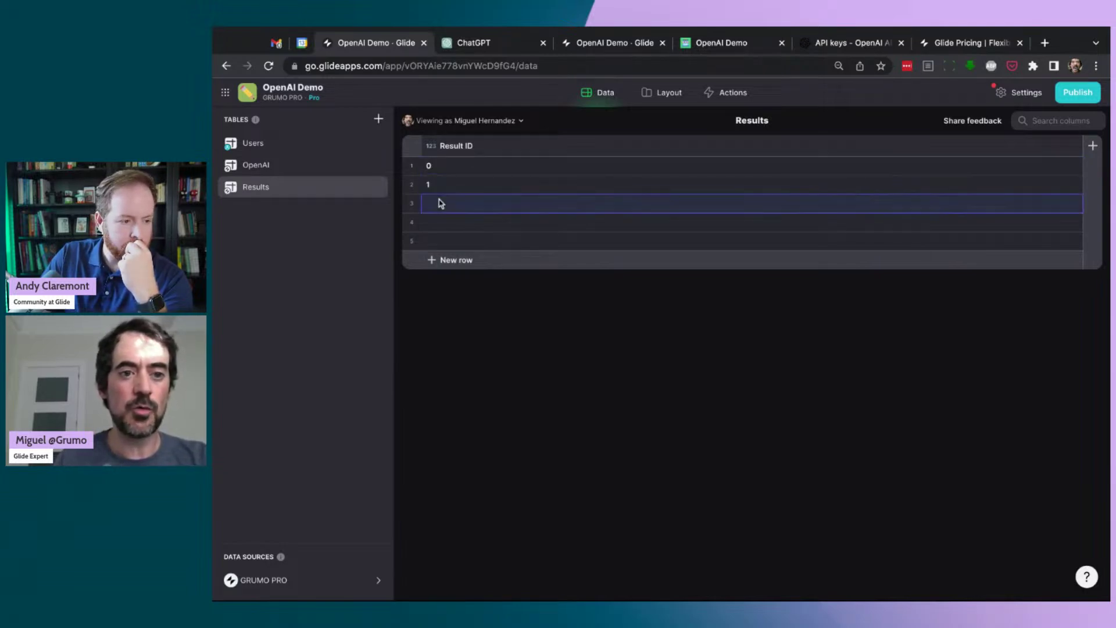
pyautogui.write('2')
pyautogui.click(439, 224)
pyautogui.write('3')
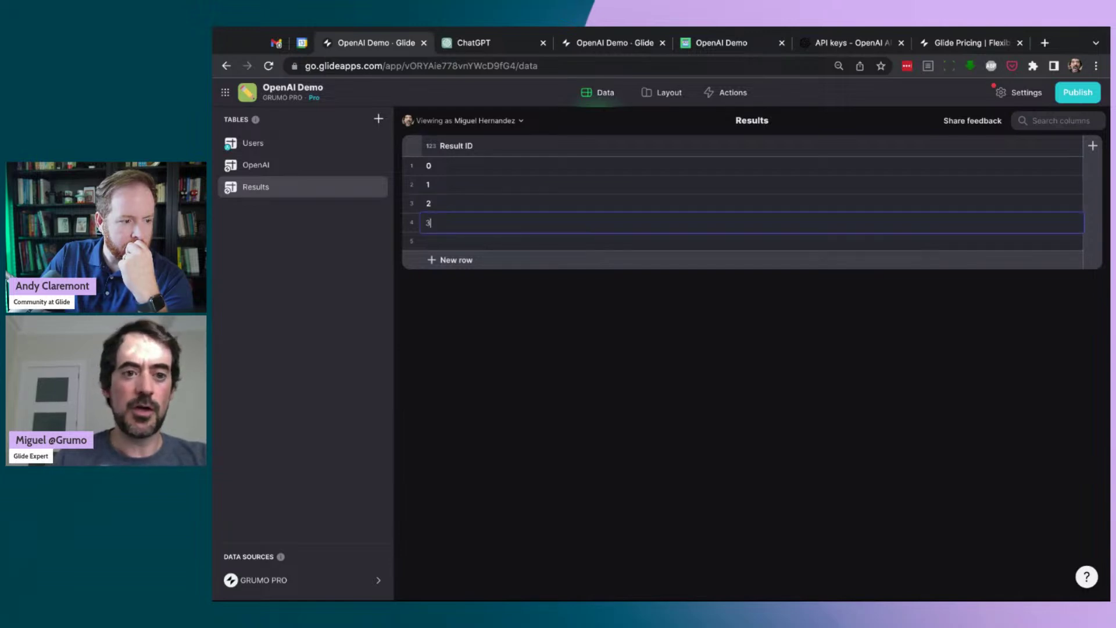
pyautogui.click(436, 241)
pyautogui.write('4')
pyautogui.press('BackSpace')
pyautogui.write('4')
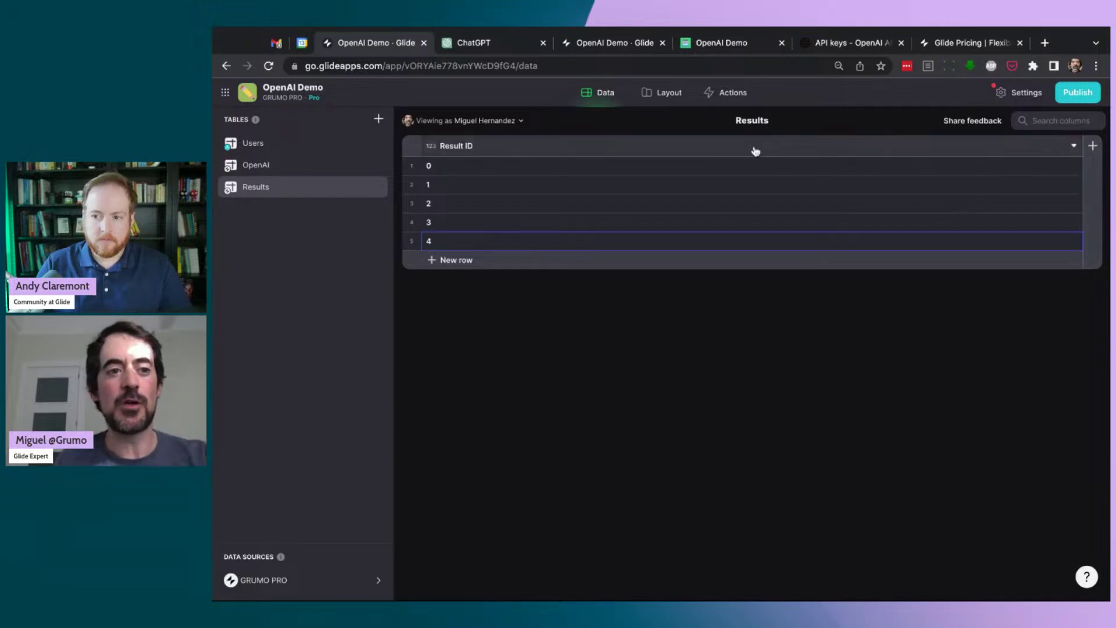
# Examine the full text of the OpenAI Response cell in the OpenAI table.
pyautogui.click(334, 165)
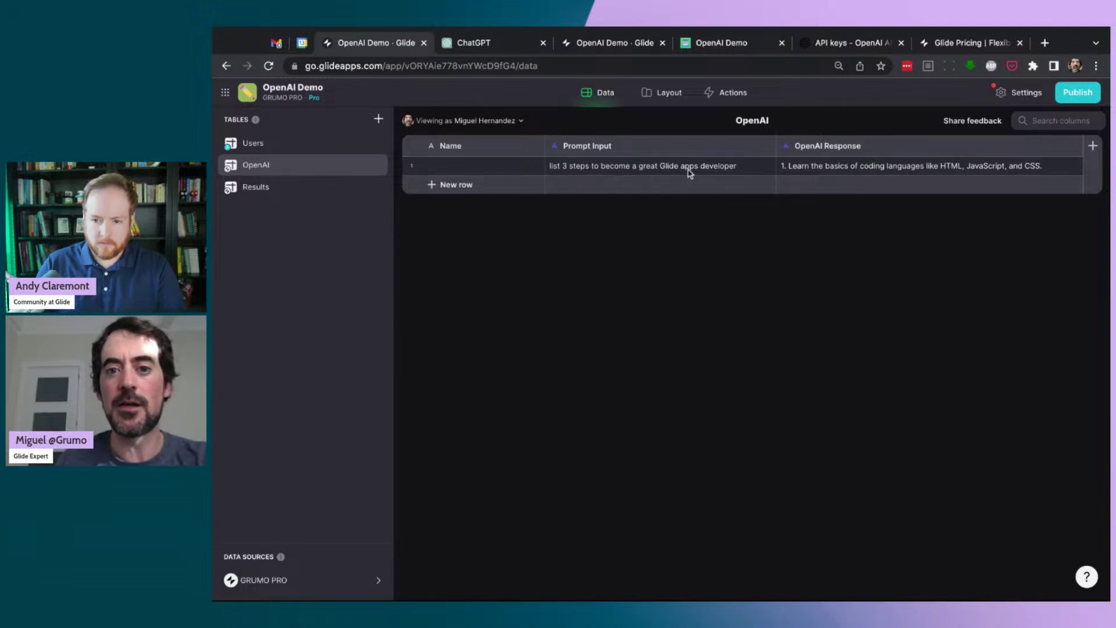
pyautogui.tripleClick(882, 168)
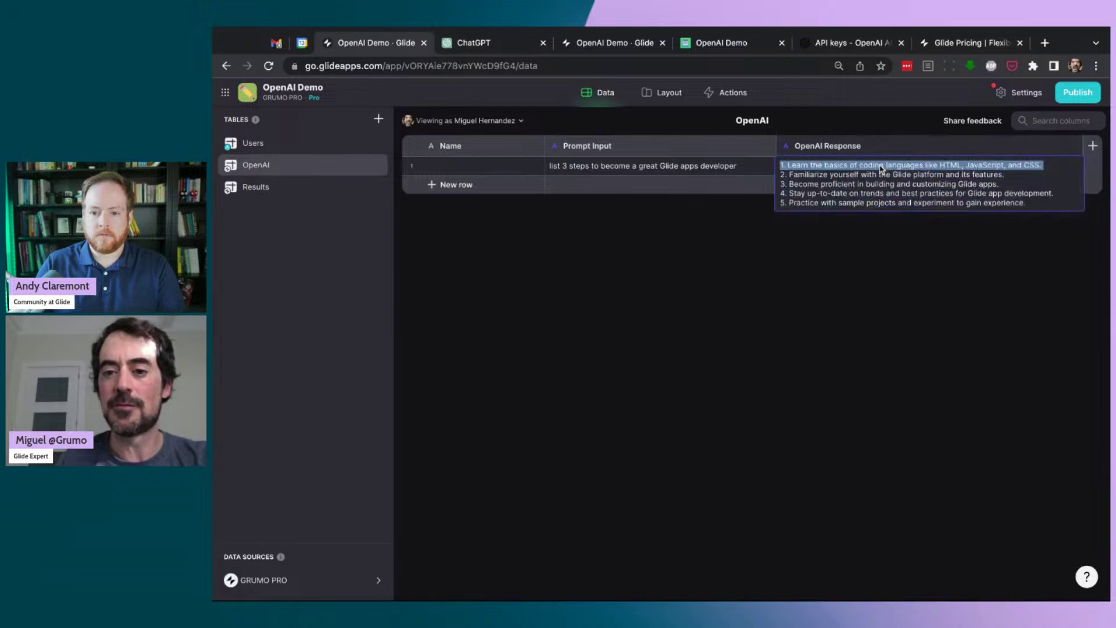
pyautogui.click(878, 233)
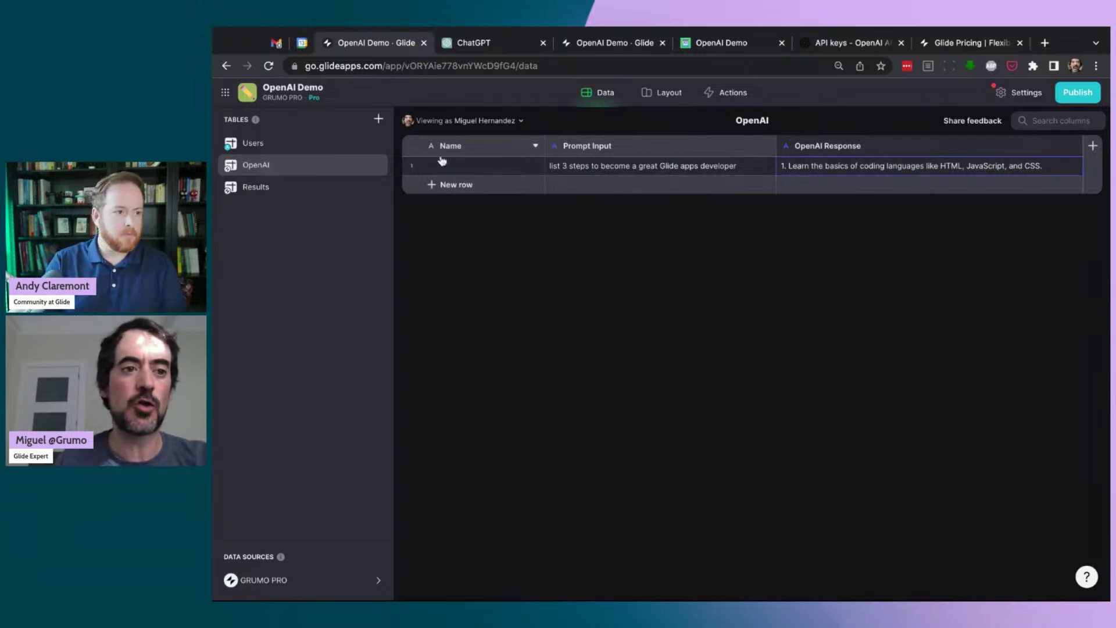
# Add a column named "OpenAI Response" of type Single Value to the Results table.
pyautogui.click(310, 190)
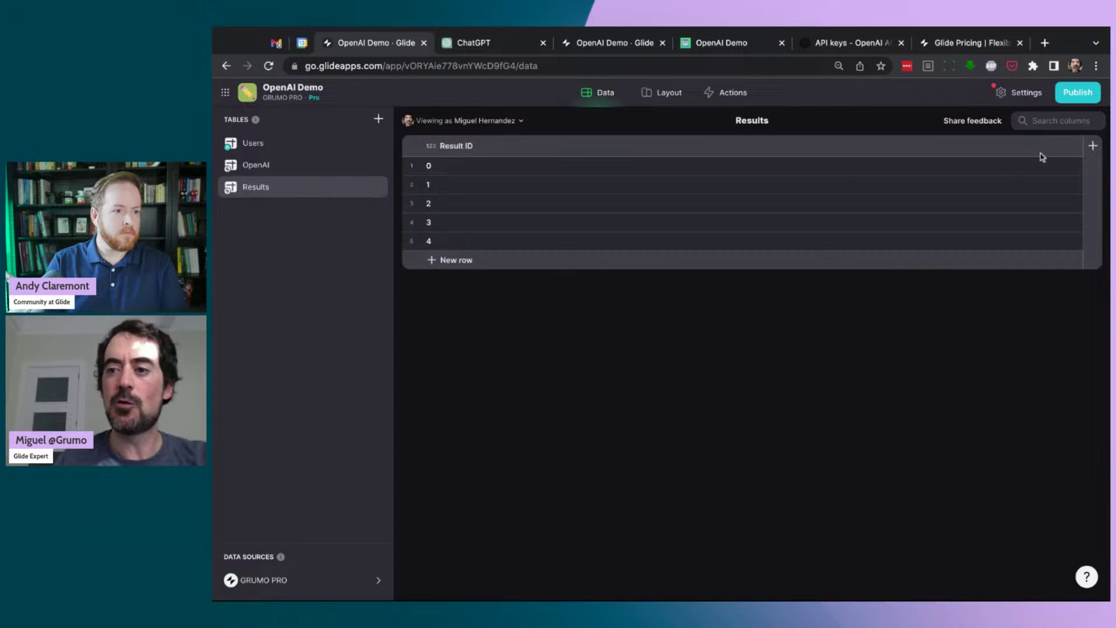
pyautogui.click(1094, 146)
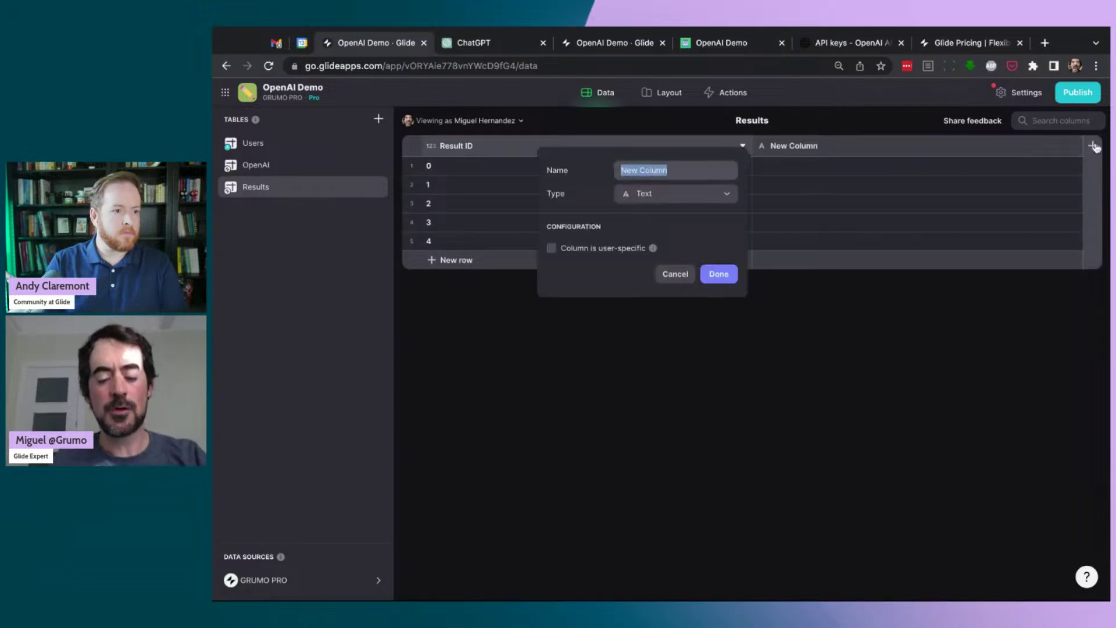
pyautogui.write('Open')
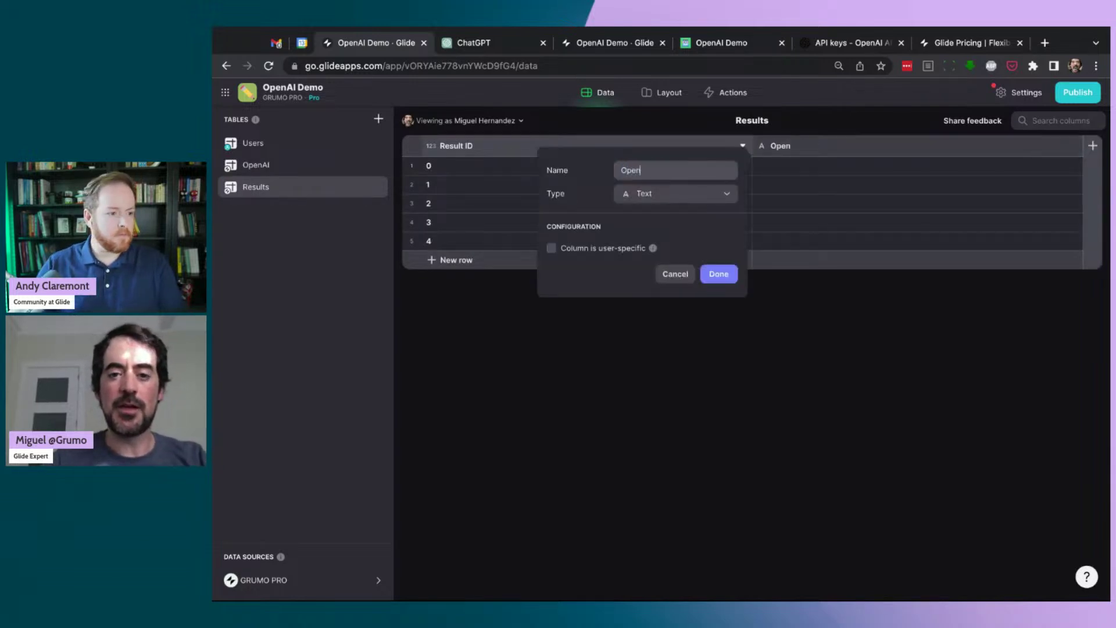
pyautogui.write('AI Response')
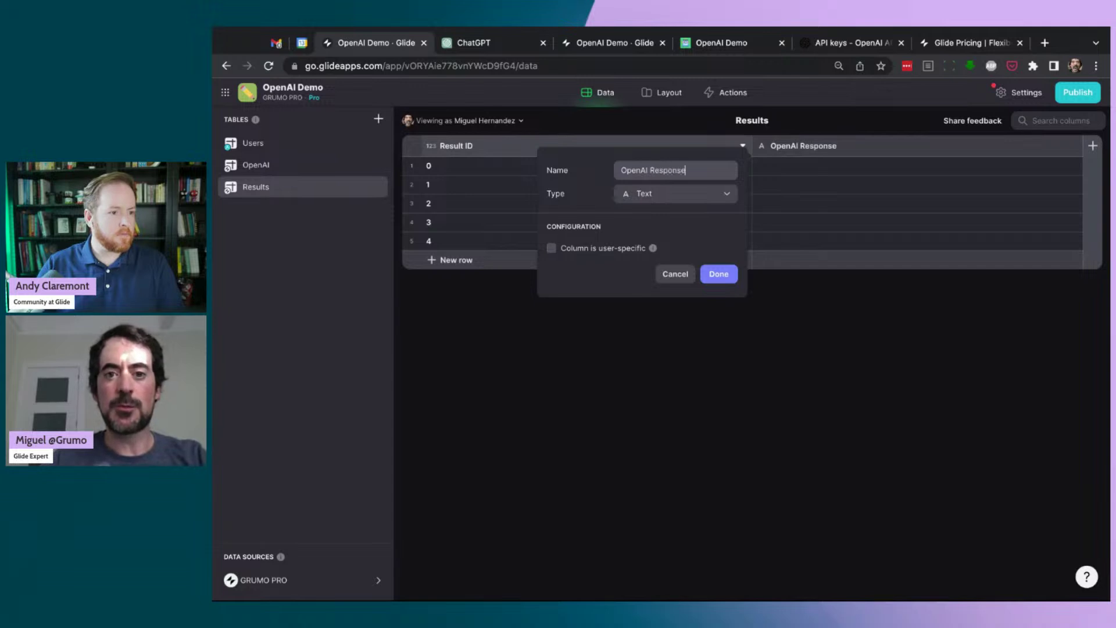
pyautogui.click(701, 205)
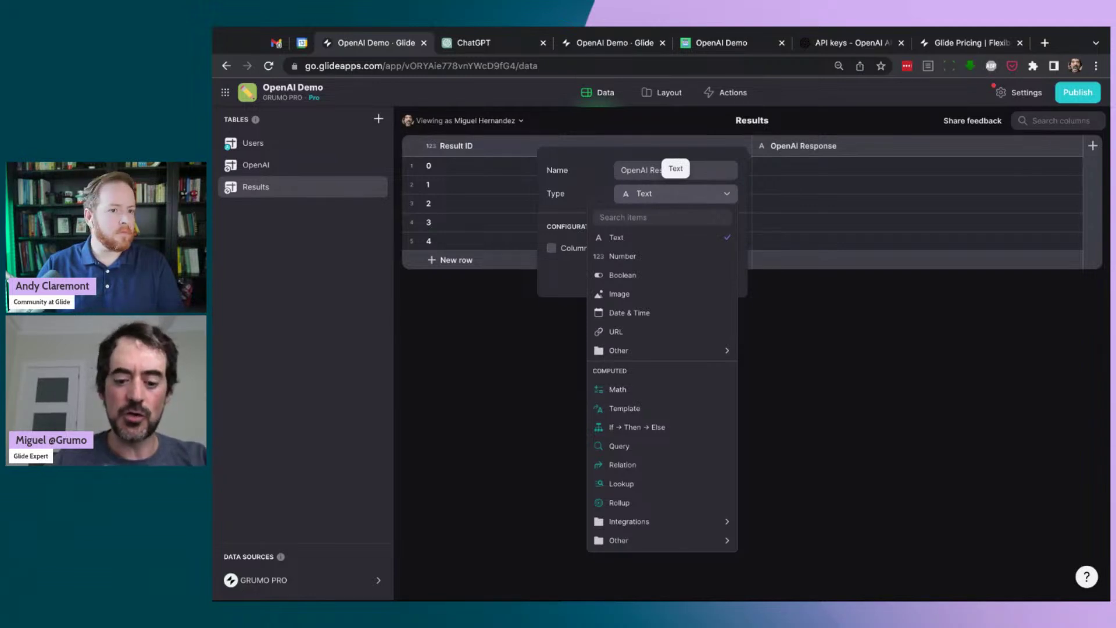
pyautogui.write('single')
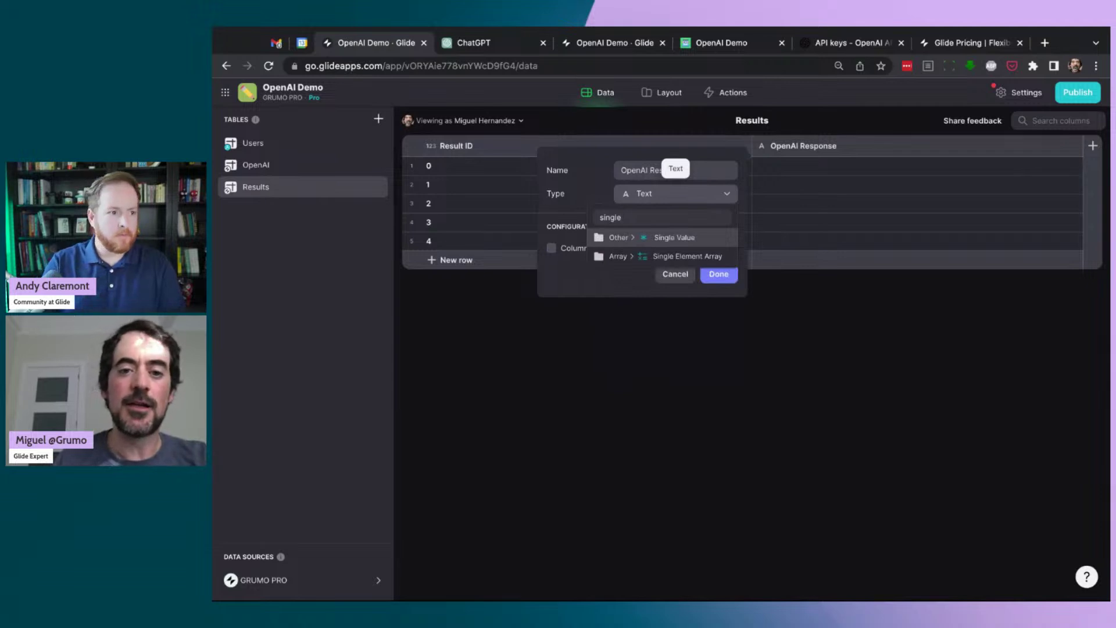
pyautogui.click(690, 239)
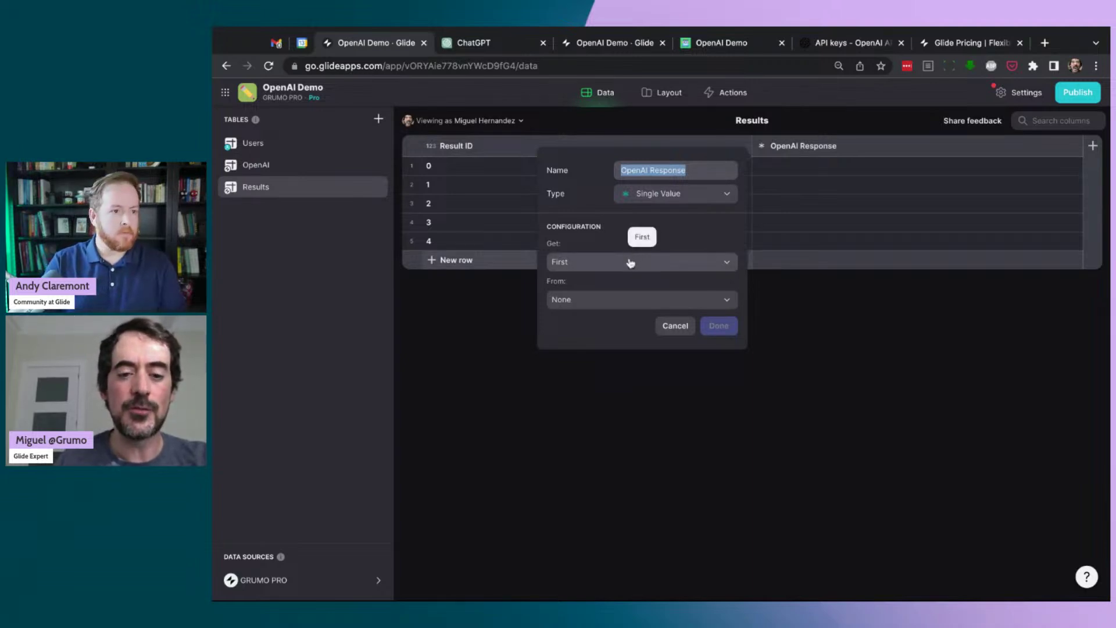
# Make the Single Value column get the First value from OpenAI > OpenAI Response and save it.
pyautogui.click(620, 303)
pyautogui.moveTo(607, 364)
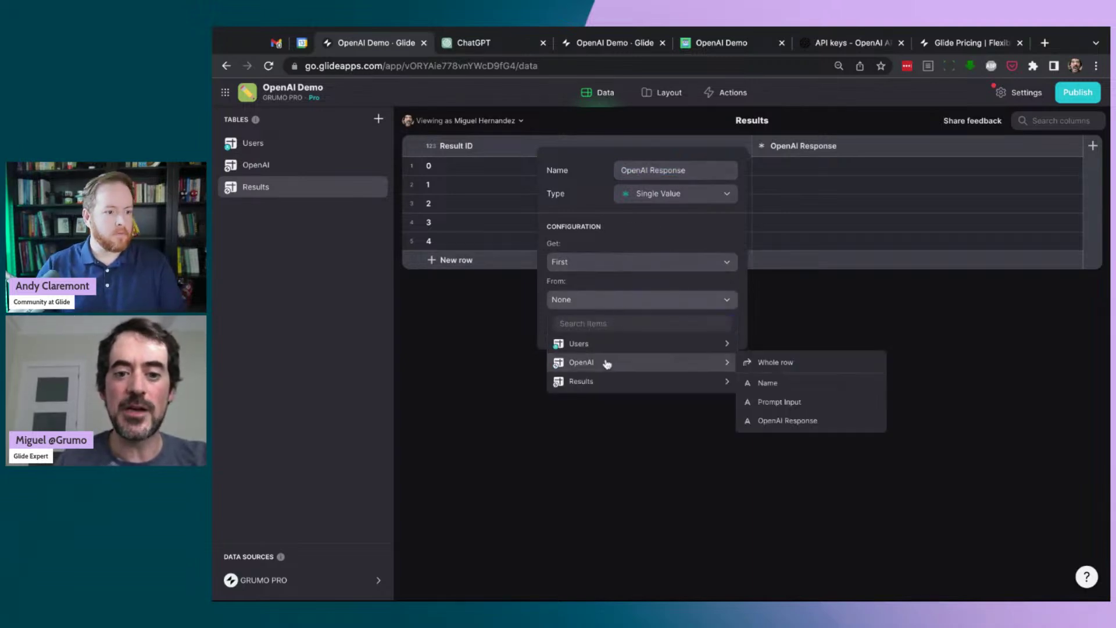
pyautogui.click(773, 421)
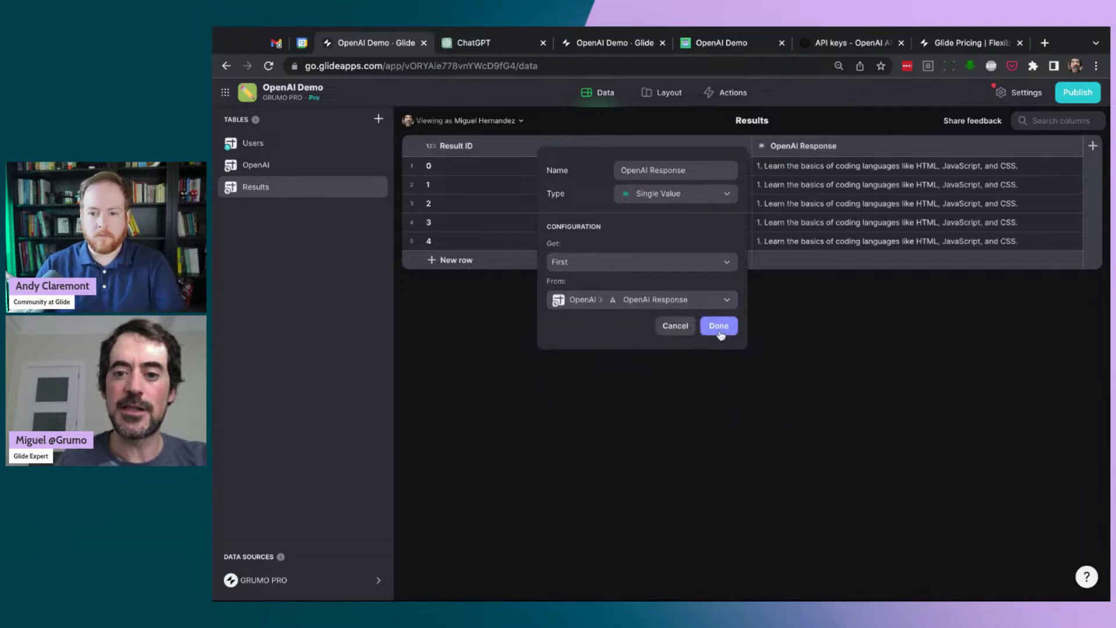
pyautogui.click(719, 325)
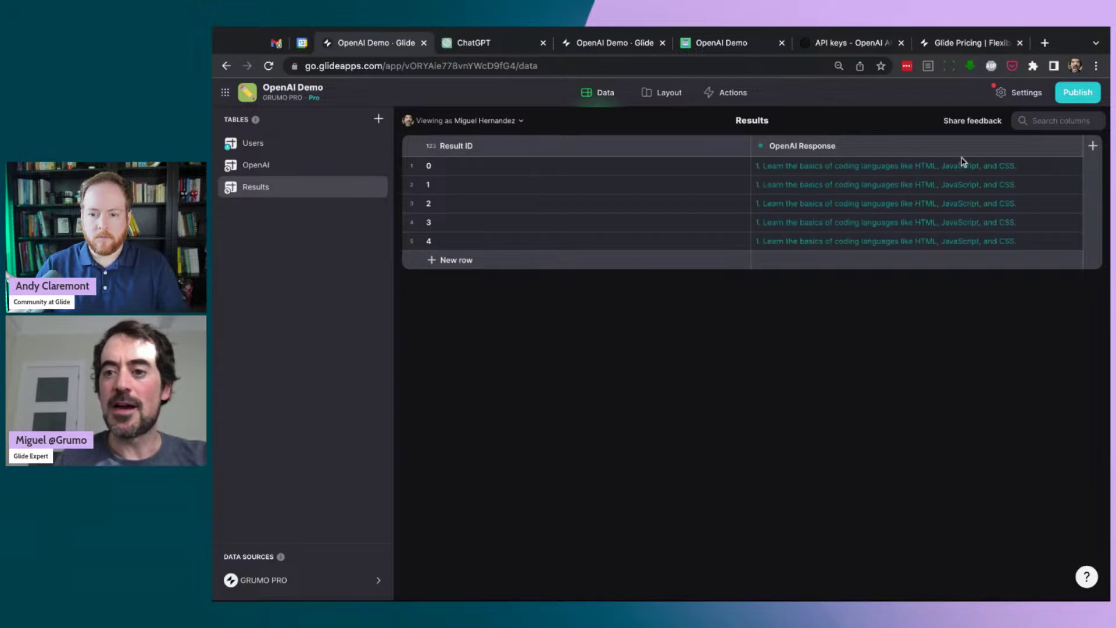
# Examine the full OpenAI Response text in several rows of the Results table.
pyautogui.doubleClick(863, 170)
pyautogui.doubleClick(864, 227)
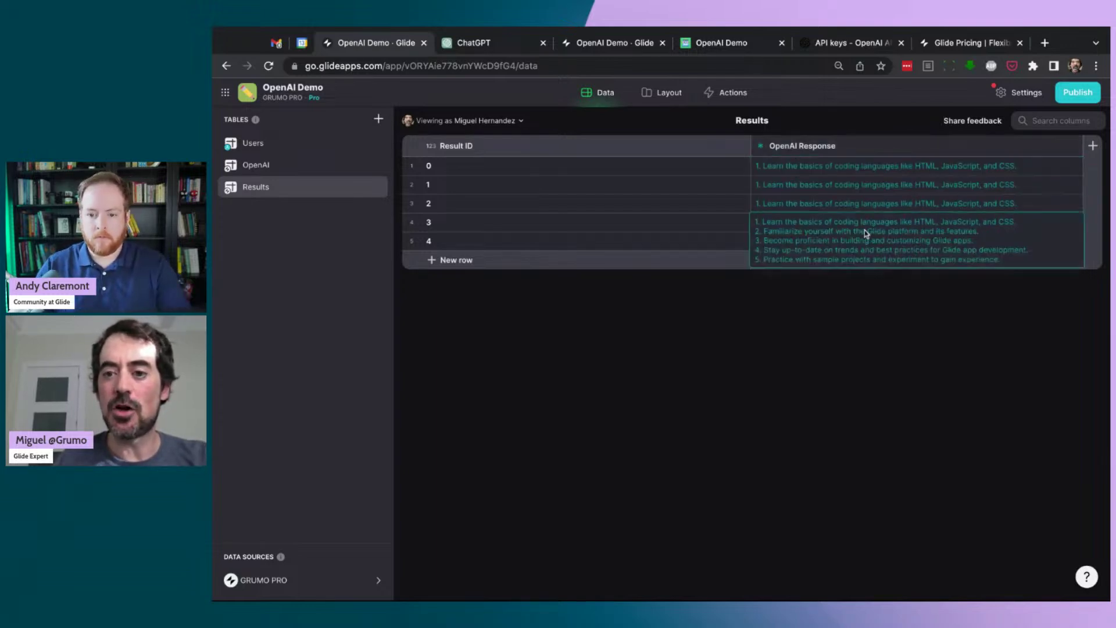
pyautogui.doubleClick(868, 206)
pyautogui.doubleClick(848, 177)
pyautogui.doubleClick(824, 169)
pyautogui.doubleClick(830, 243)
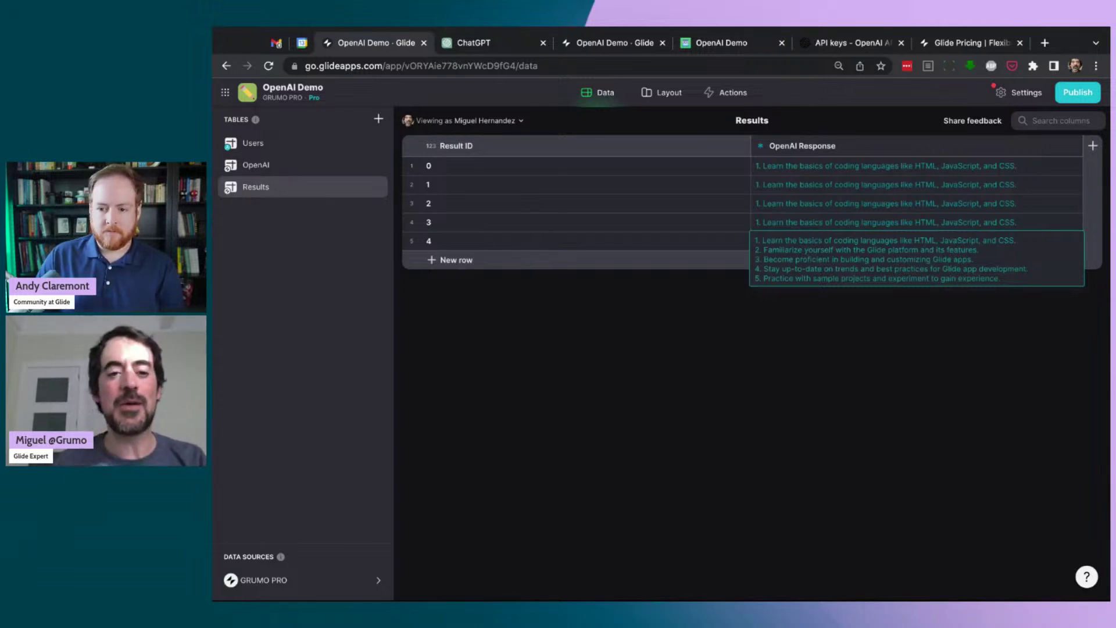
# Append to the app preview's prompt: "Don't enumerate the tasks. Provide only the code. The response should contain only a JSON object with this schema: [{"task":task,"explanation":explanation}]".
pyautogui.click(662, 92)
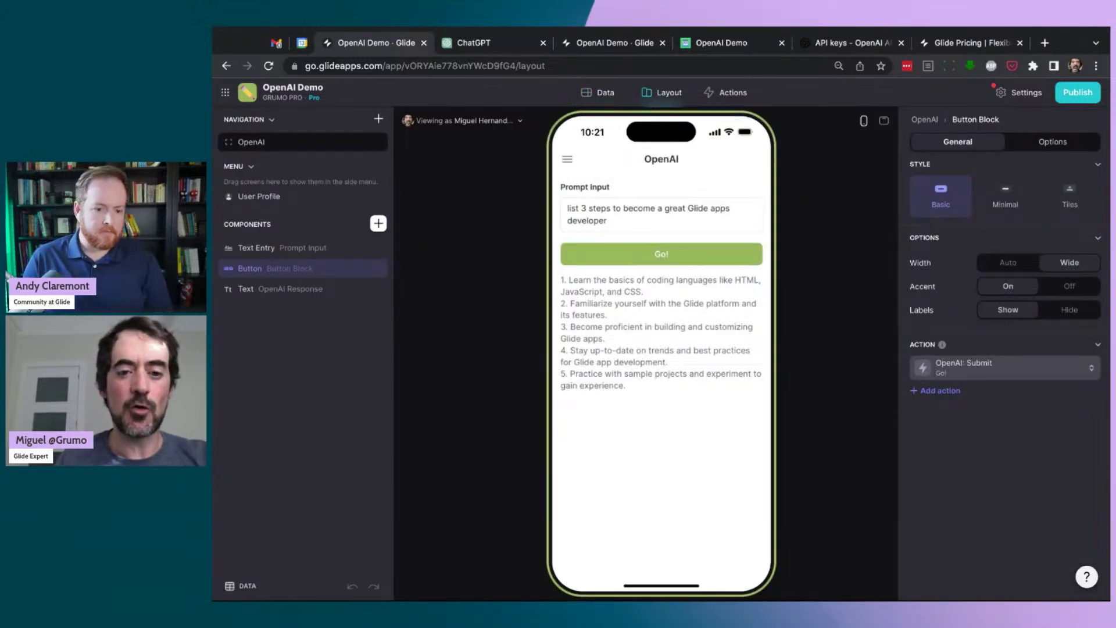
pyautogui.click(620, 220)
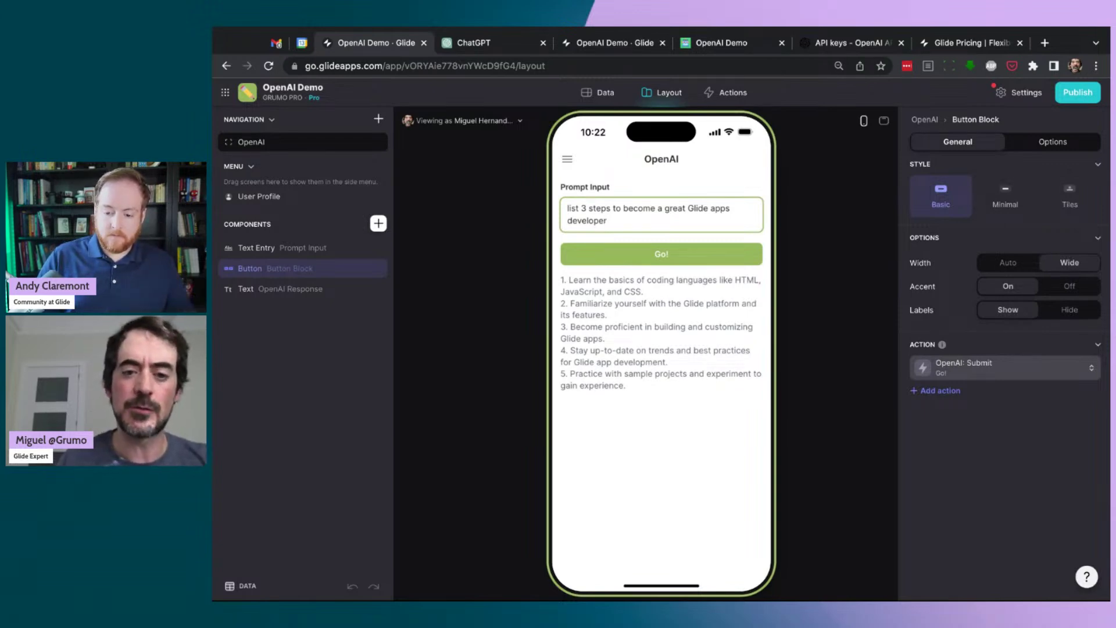
pyautogui.press('super+Tab')
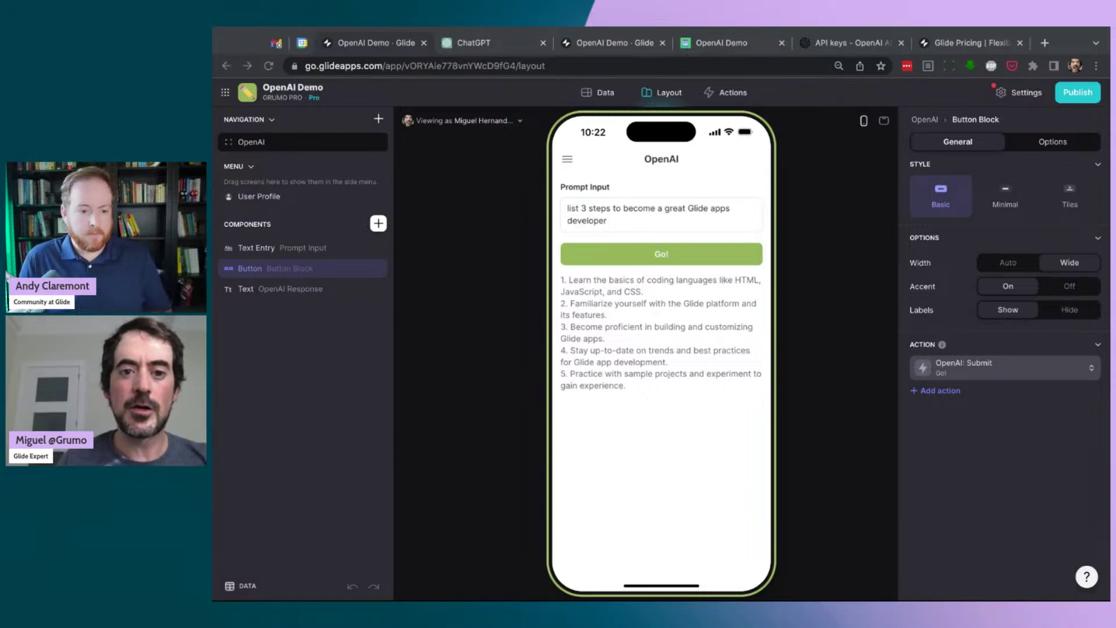
pyautogui.click(642, 222)
pyautogui.press('Return')
pyautogui.press('Return')
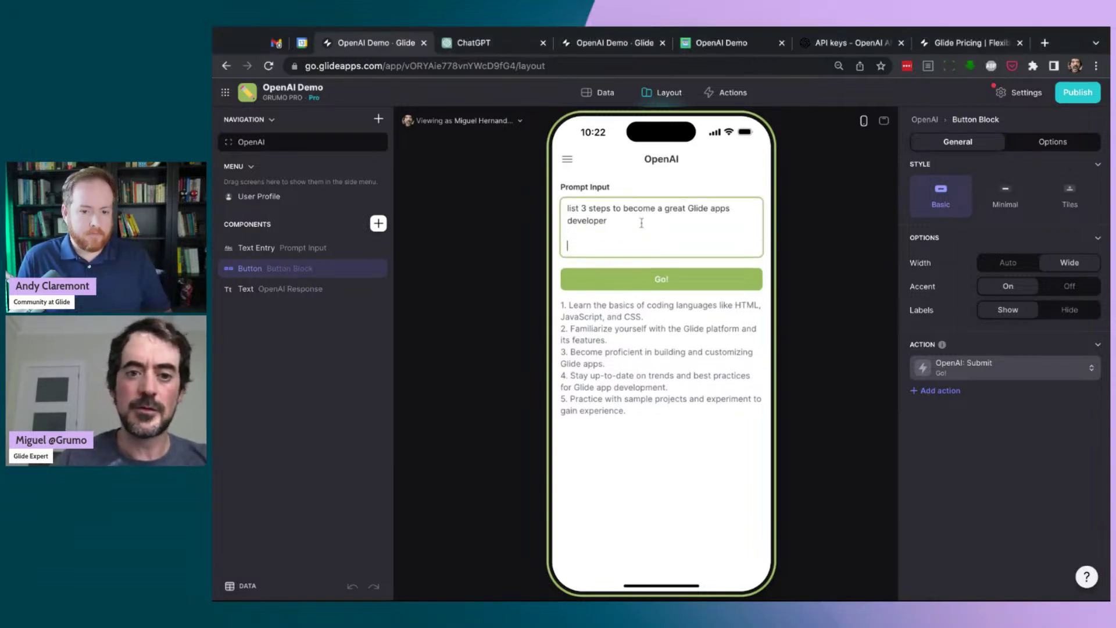
pyautogui.write('Don\'t enumerate the tasks. Provide only the code.  The response should contain only a JSON object with this schema: [{"task":task,"explanation":explanation}]')
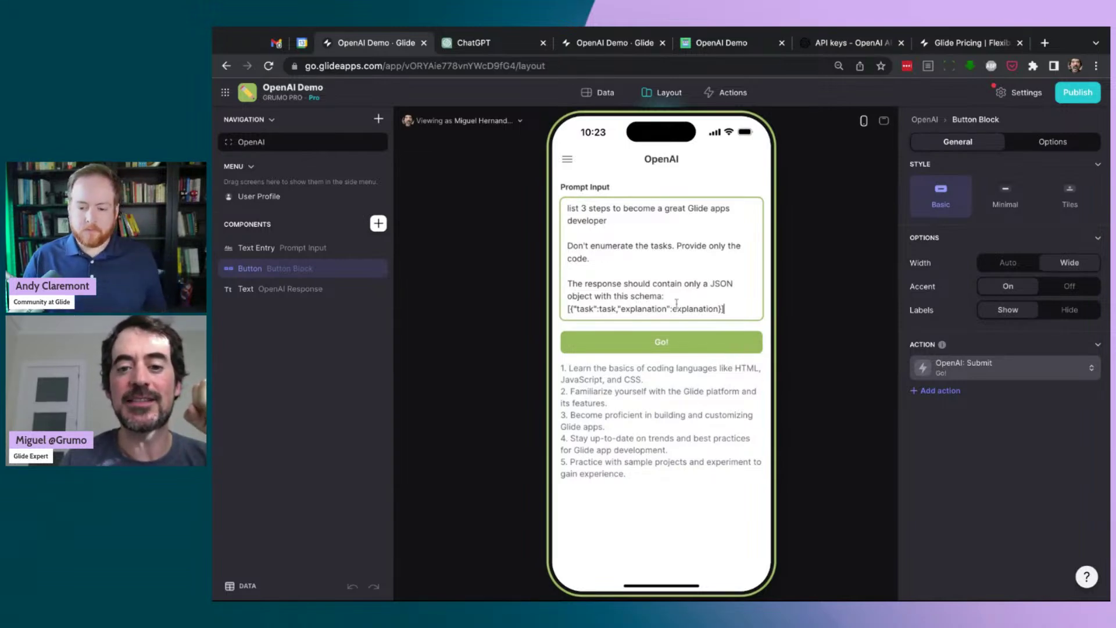
# Remove the explanation field from the prompt's JSON schema so it reads [{"task":task}].
pyautogui.moveTo(721, 305); pyautogui.dragTo(620, 307)
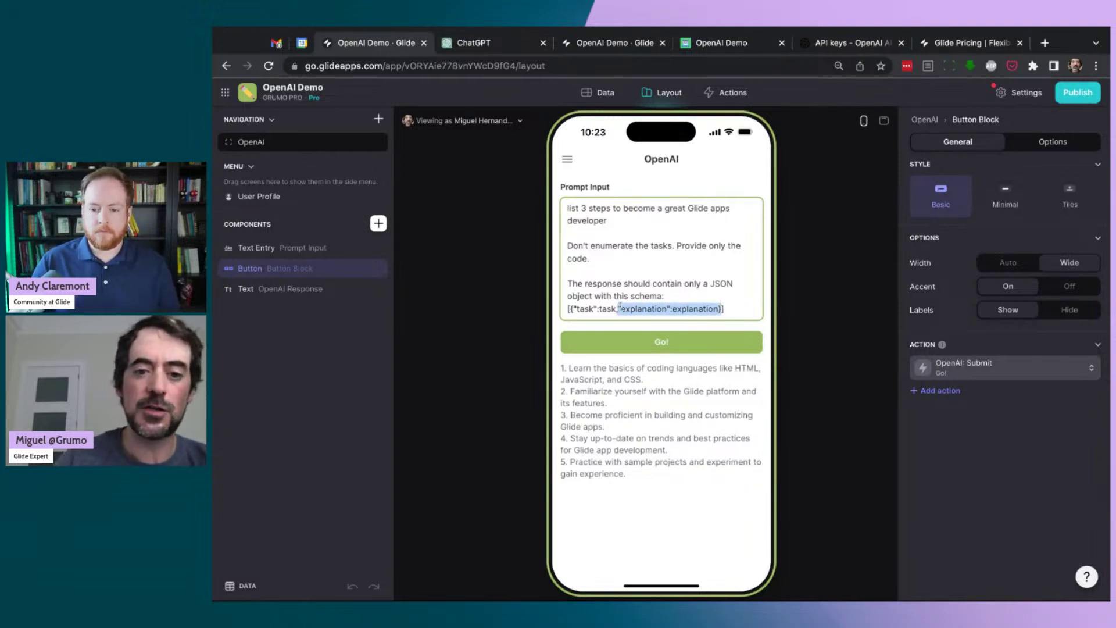
pyautogui.press('BackSpace')
pyautogui.press('BackSpace')
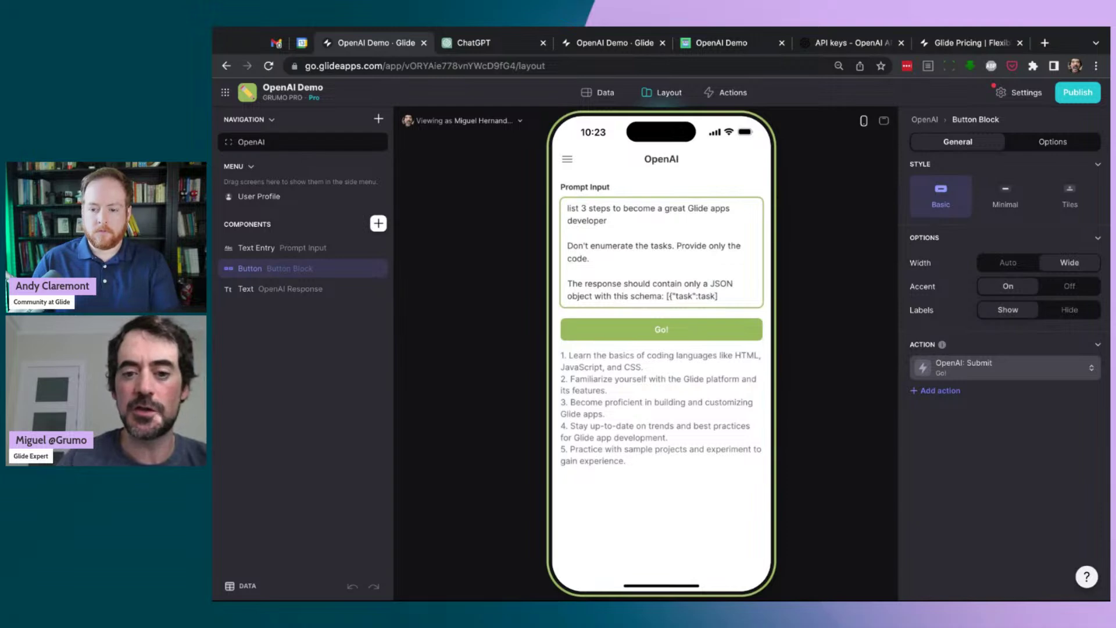
pyautogui.write('}')
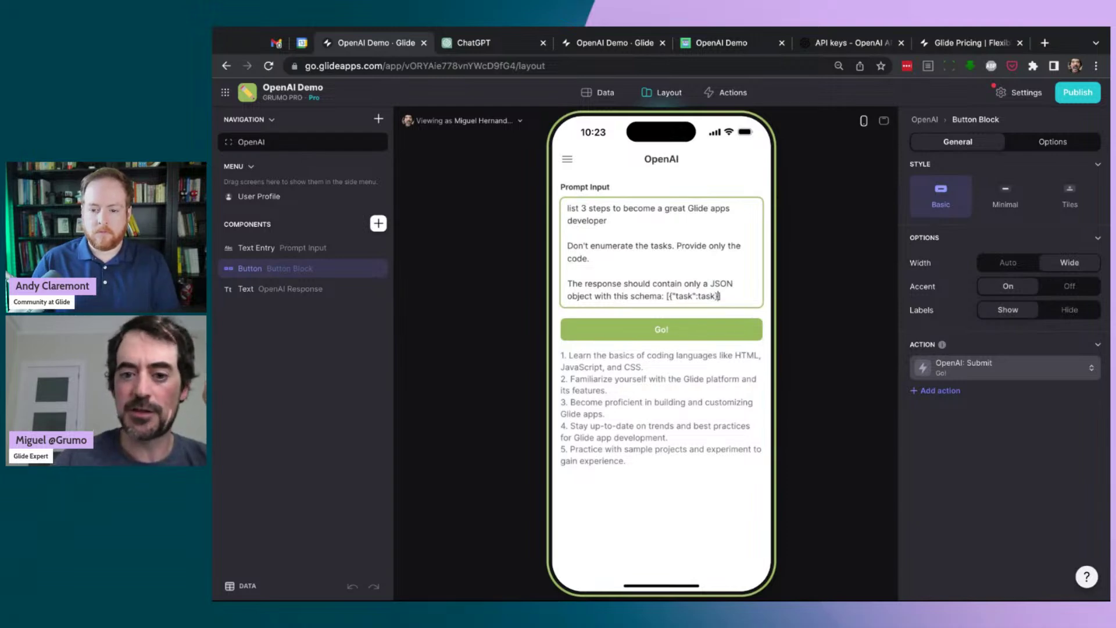
pyautogui.click(643, 256)
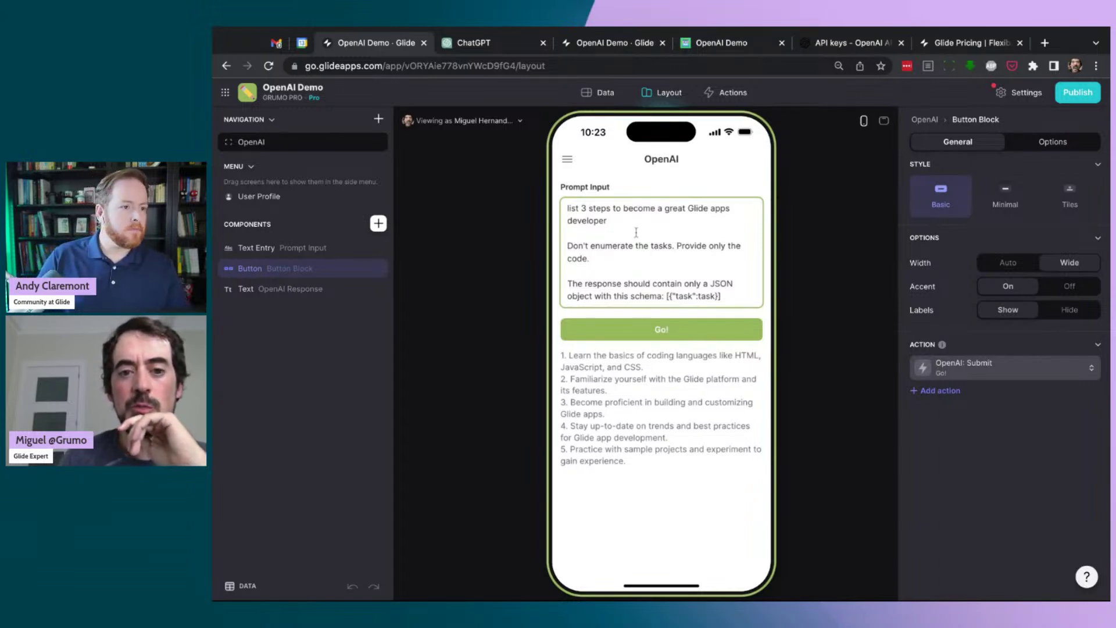
# Change "steps" to "tasks" in the prompt's opening line and submit the prompt to OpenAI.
pyautogui.doubleClick(596, 209)
pyautogui.write('tasks')
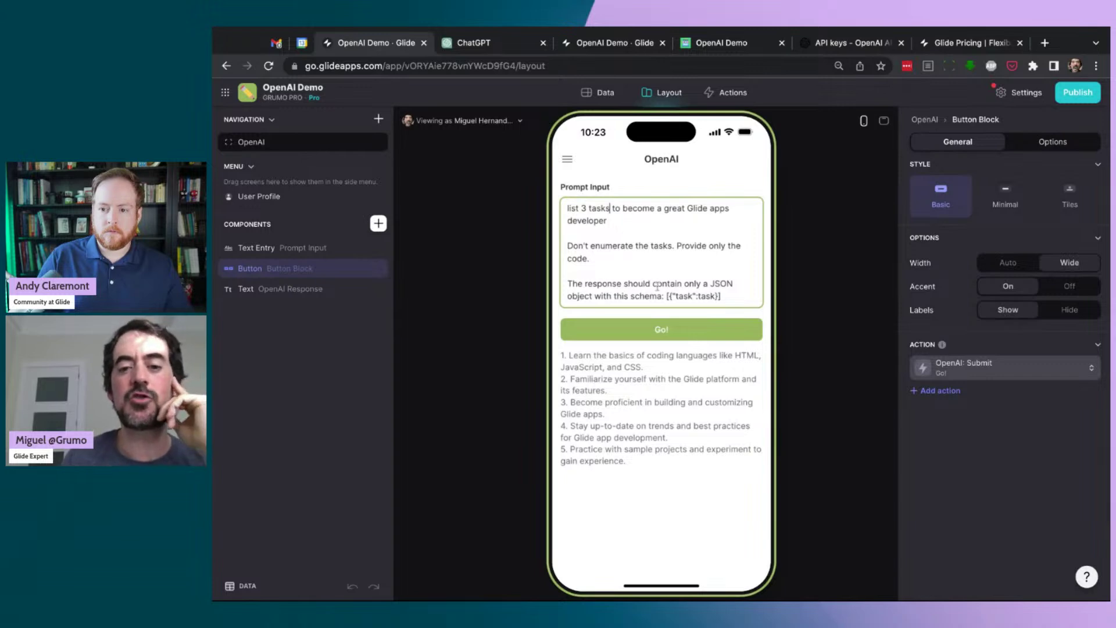
pyautogui.click(666, 332)
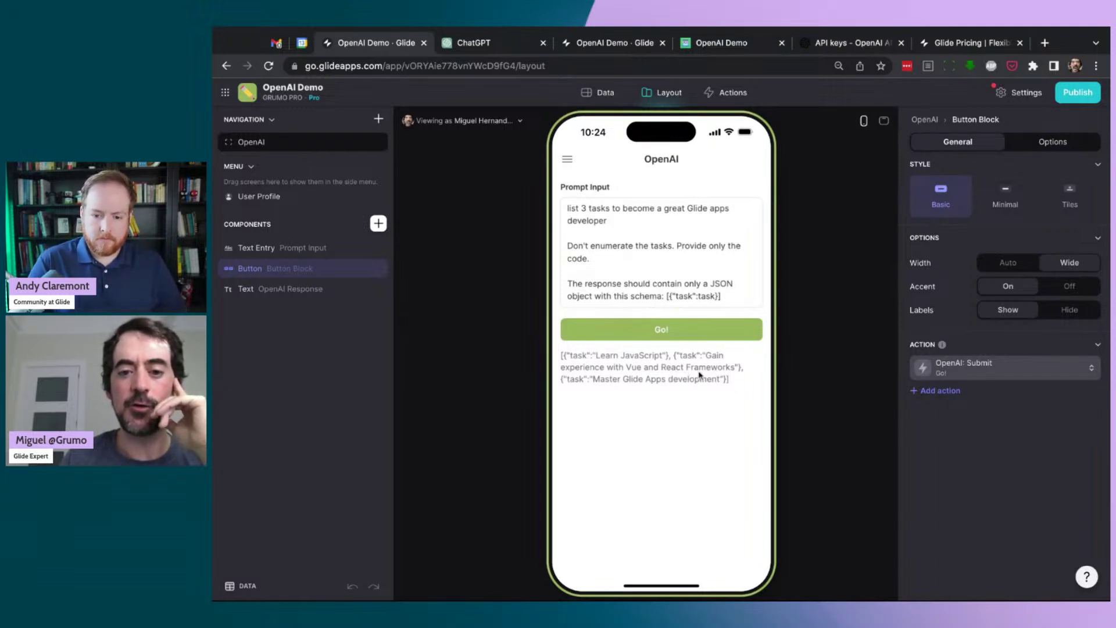
pyautogui.click(726, 296)
pyautogui.moveTo(726, 296); pyautogui.dragTo(568, 245)
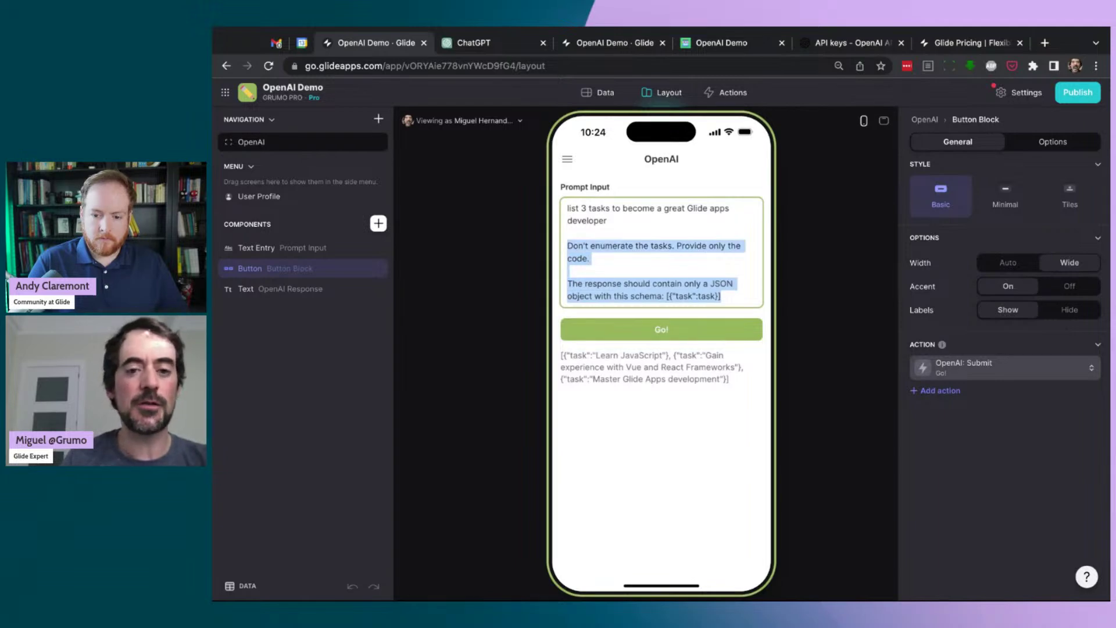
pyautogui.click(631, 261)
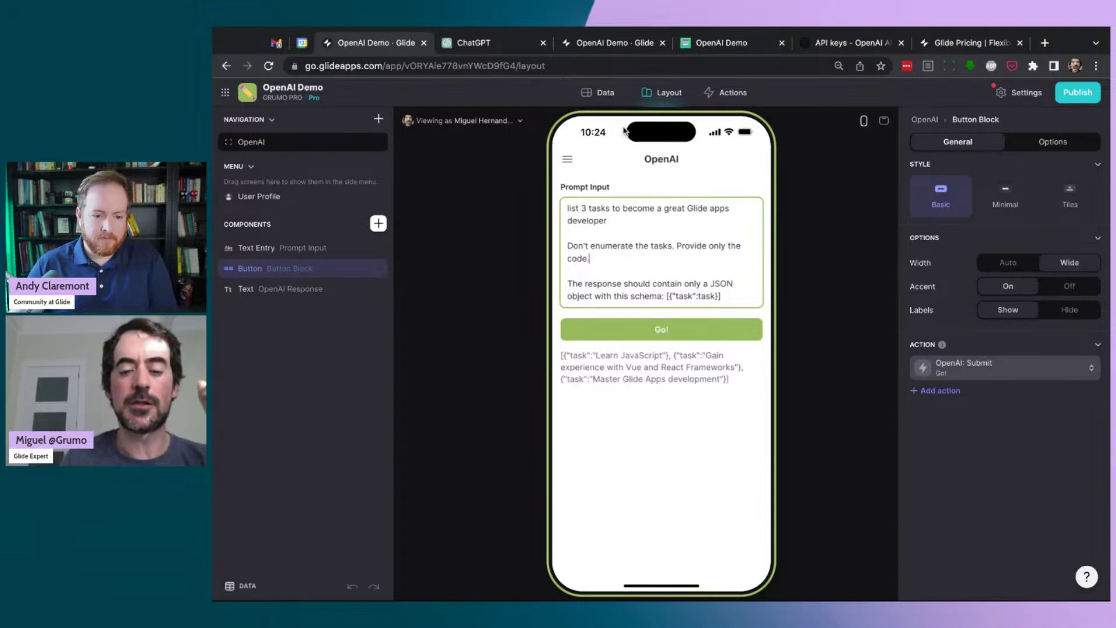
# Add a column named "task" of type JavaScript to the Results table.
pyautogui.click(605, 95)
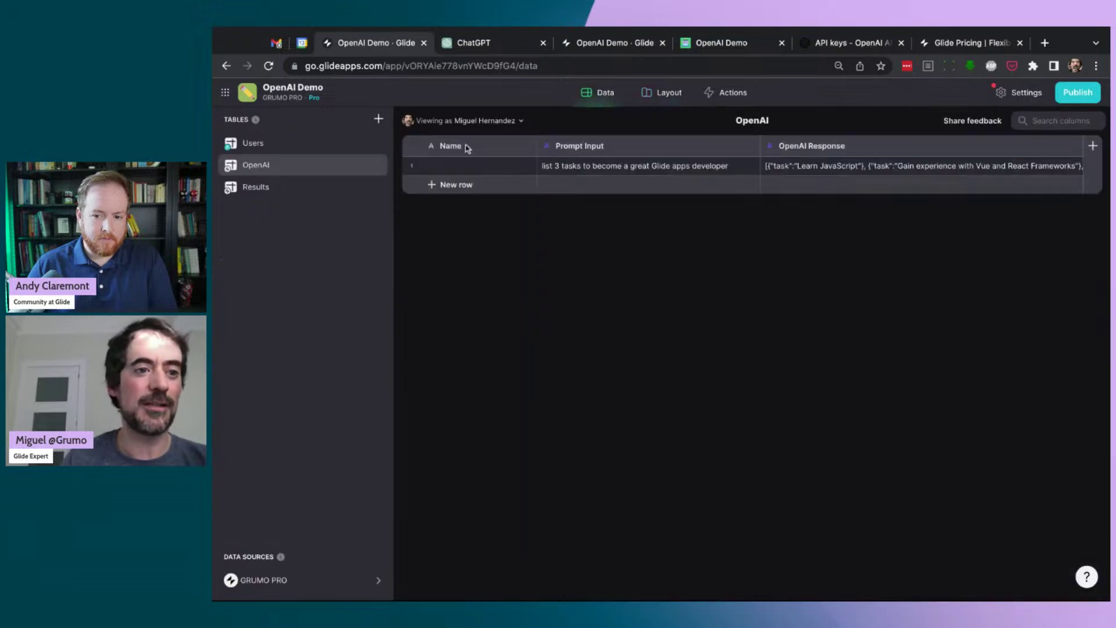
pyautogui.click(274, 192)
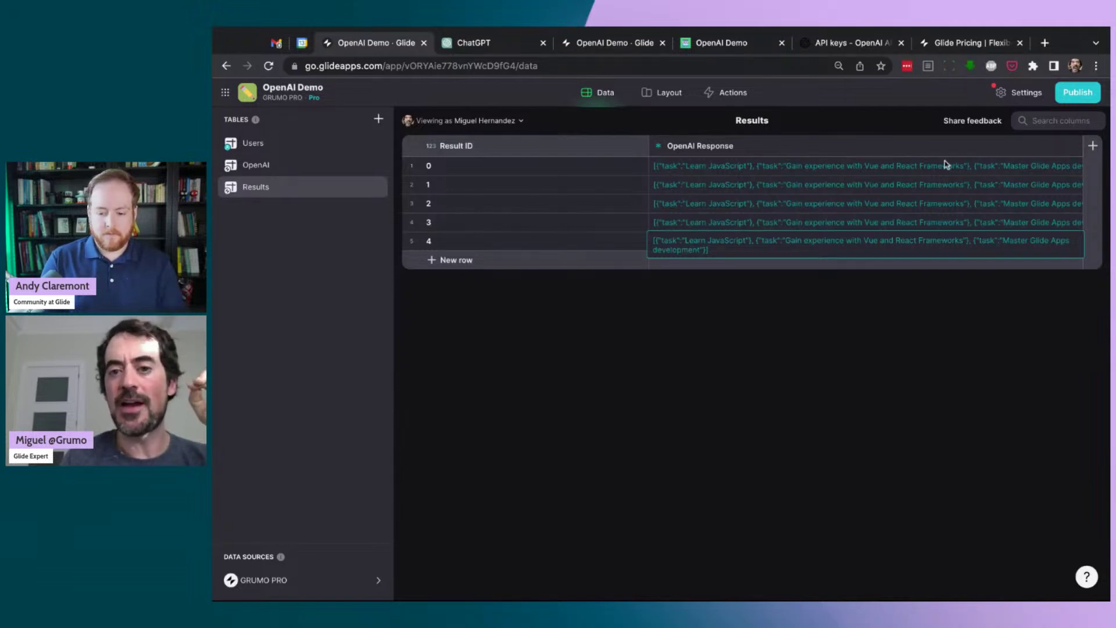
pyautogui.click(1093, 146)
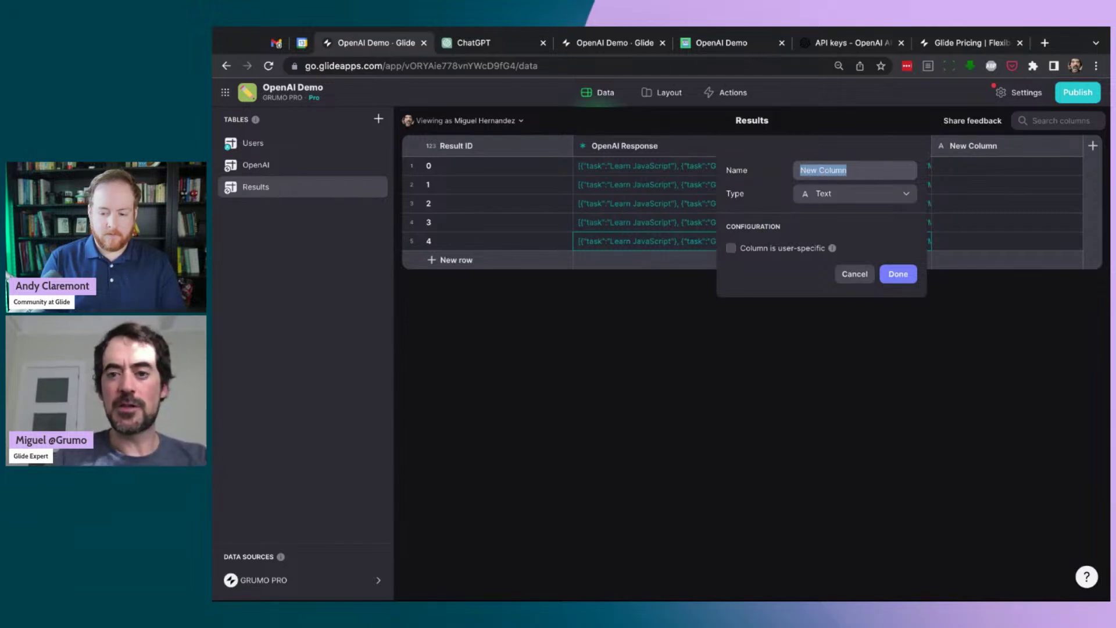
pyautogui.write('task')
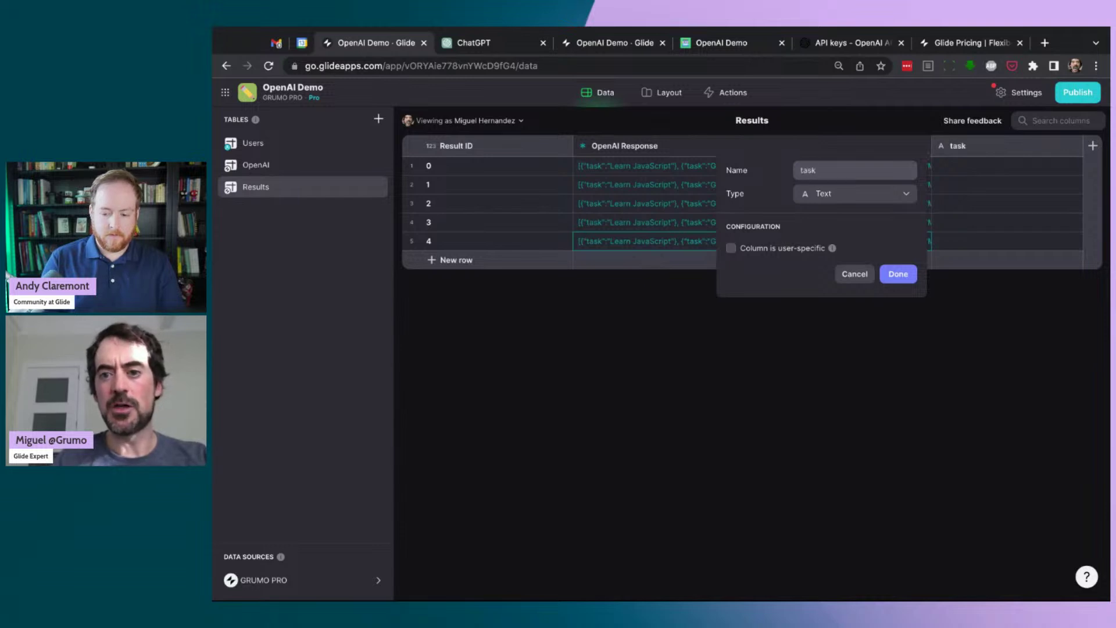
pyautogui.click(849, 197)
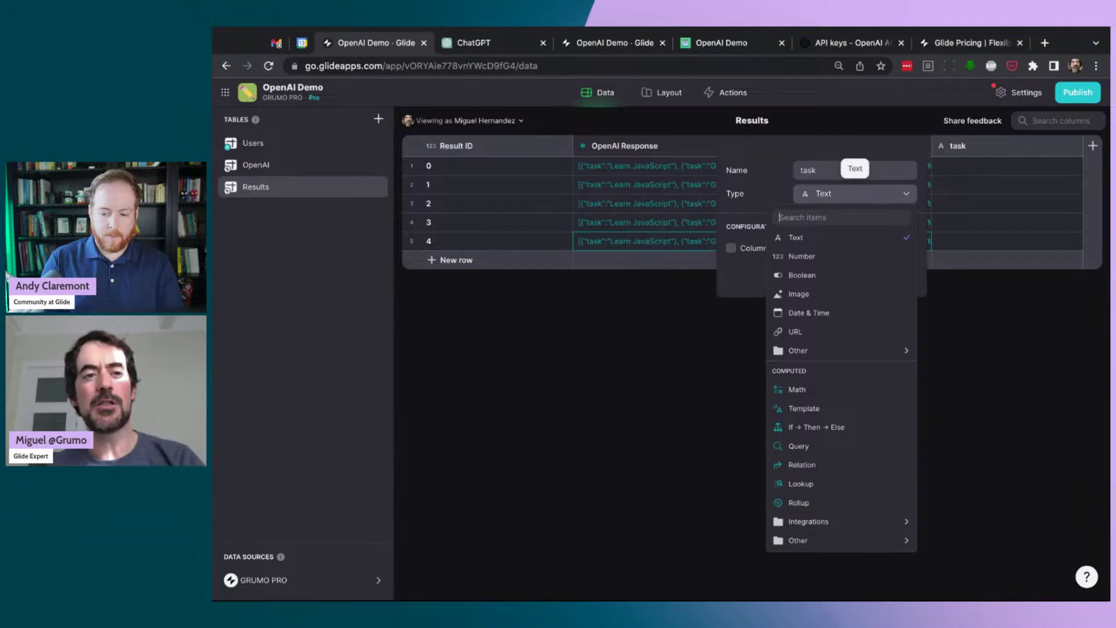
pyautogui.write('json')
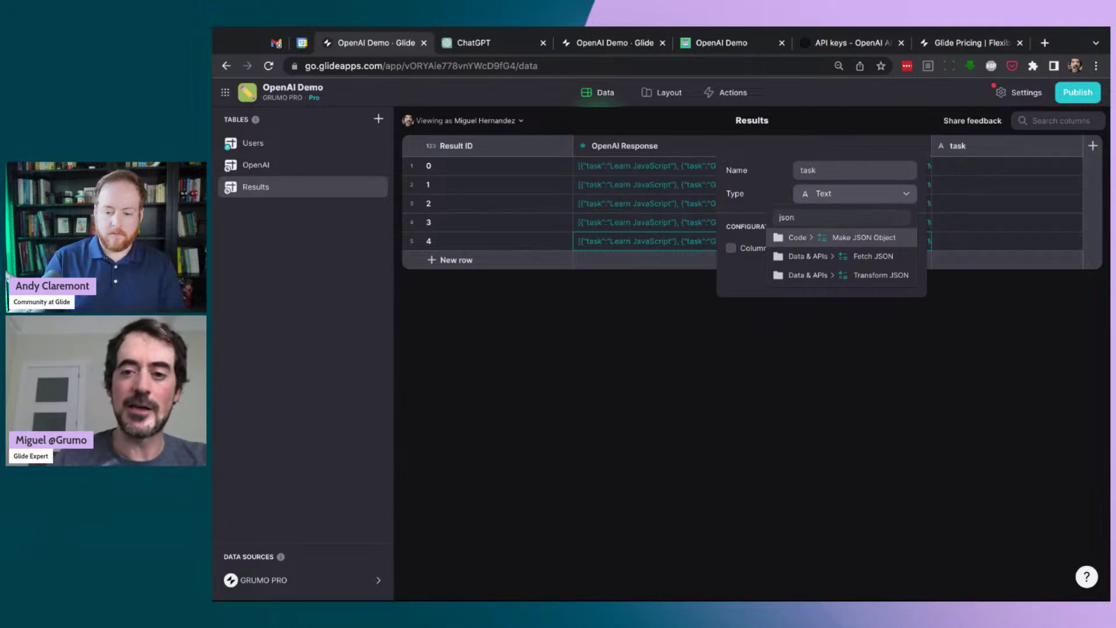
pyautogui.press('BackSpace')
pyautogui.press('BackSpace')
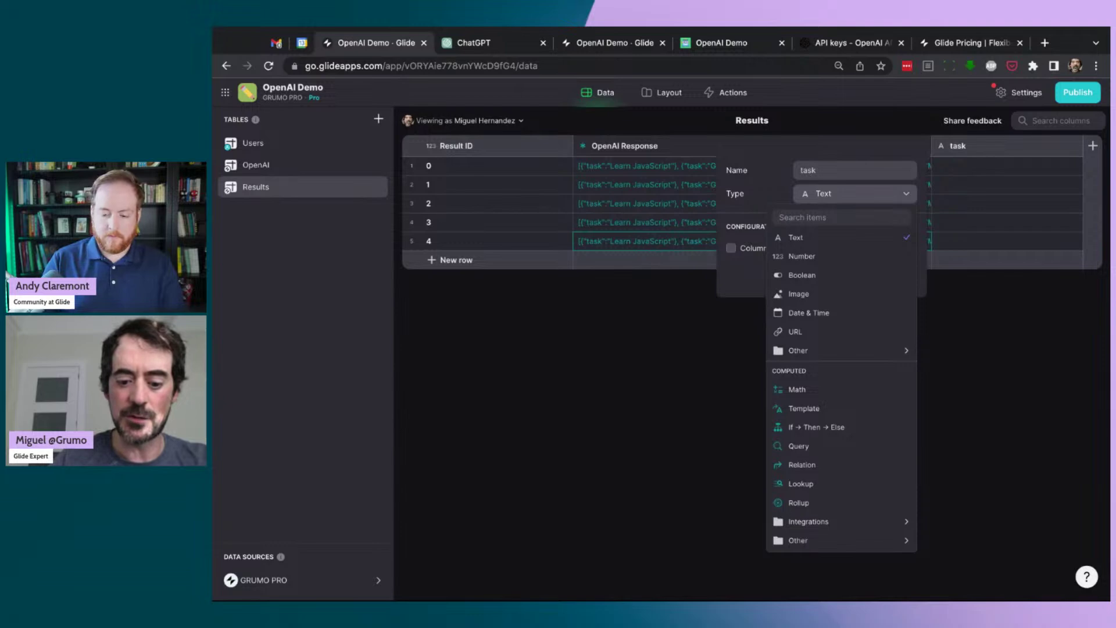
pyautogui.write('jav')
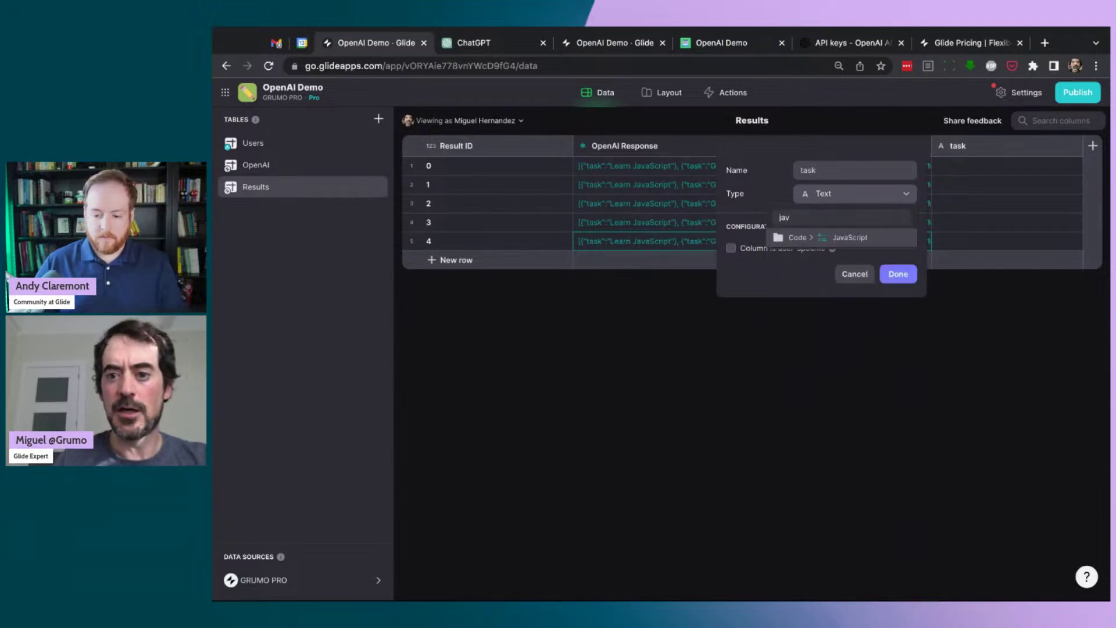
pyautogui.click(858, 240)
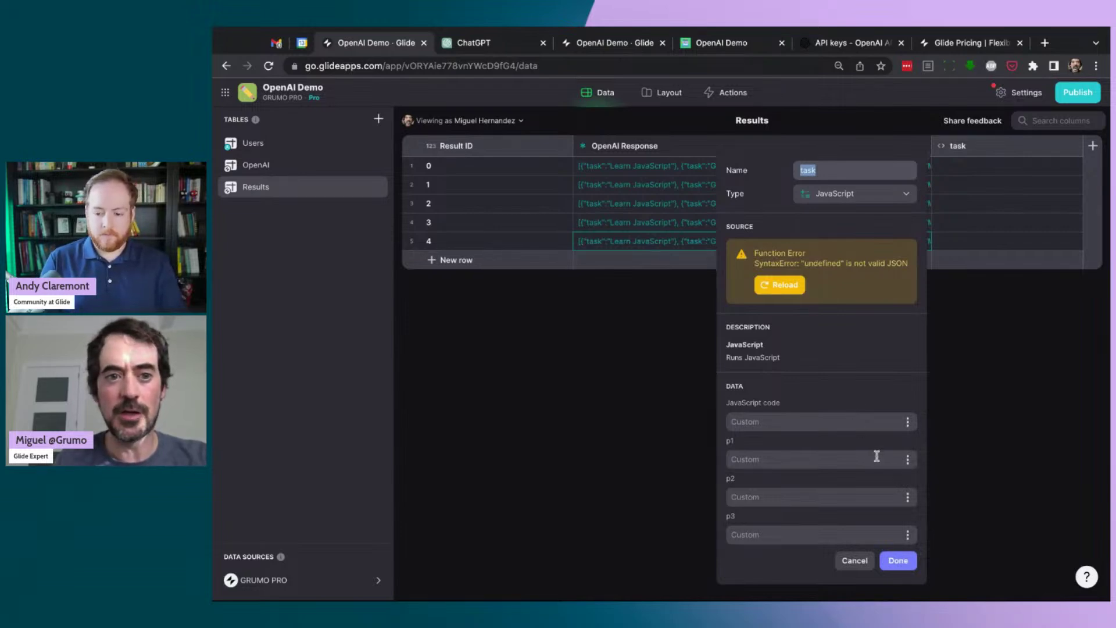
# Set the JavaScript column's p1 parameter to Result ID and p2 to OpenAI Response.
pyautogui.click(909, 461)
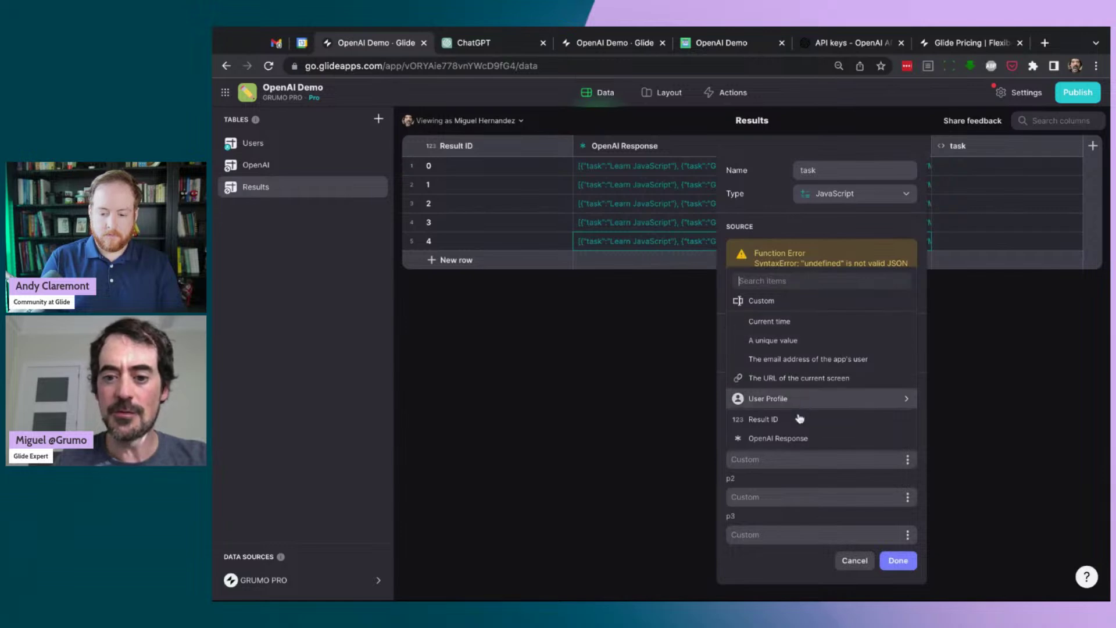
pyautogui.click(773, 419)
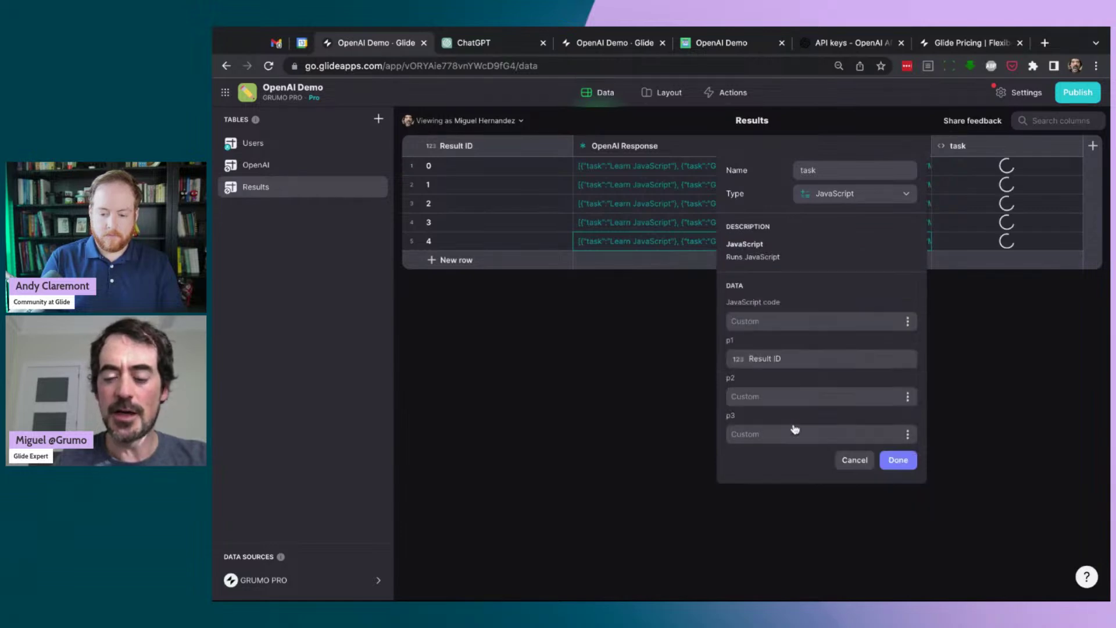
pyautogui.click(908, 397)
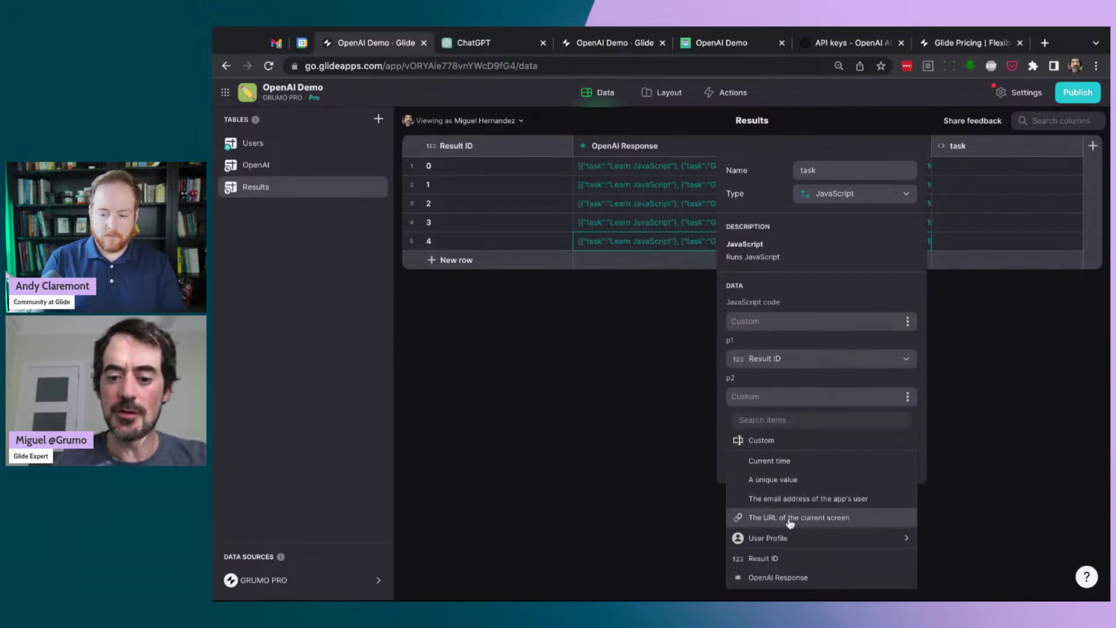
pyautogui.click(839, 578)
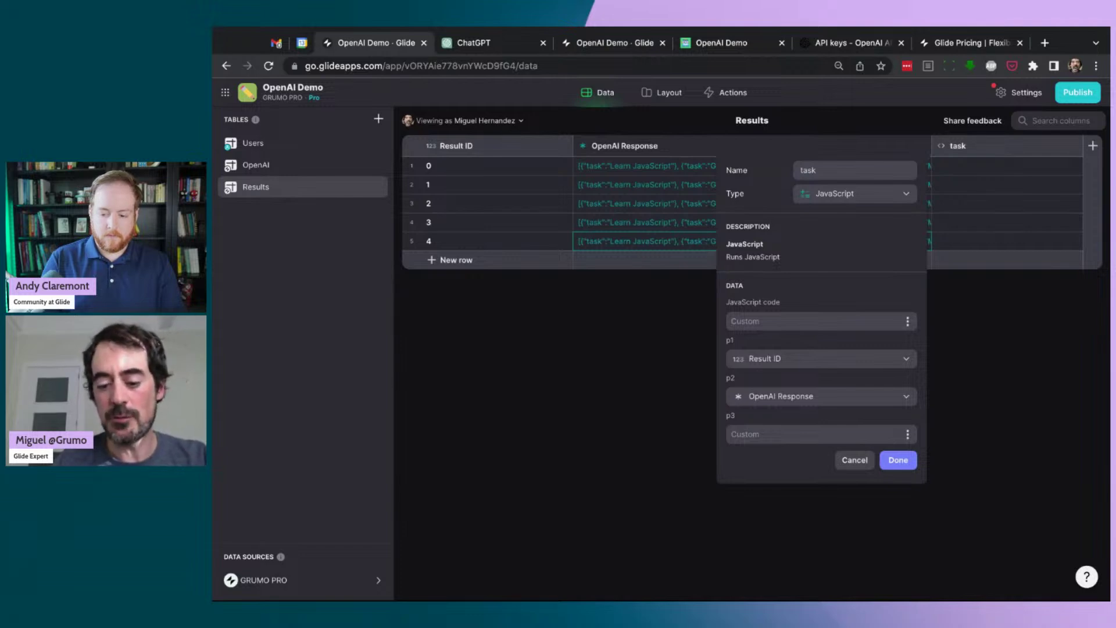
# Enter "result = JSON.parse(p2);" as the first line of the task column's JavaScript code.
pyautogui.write('JSON.parse')
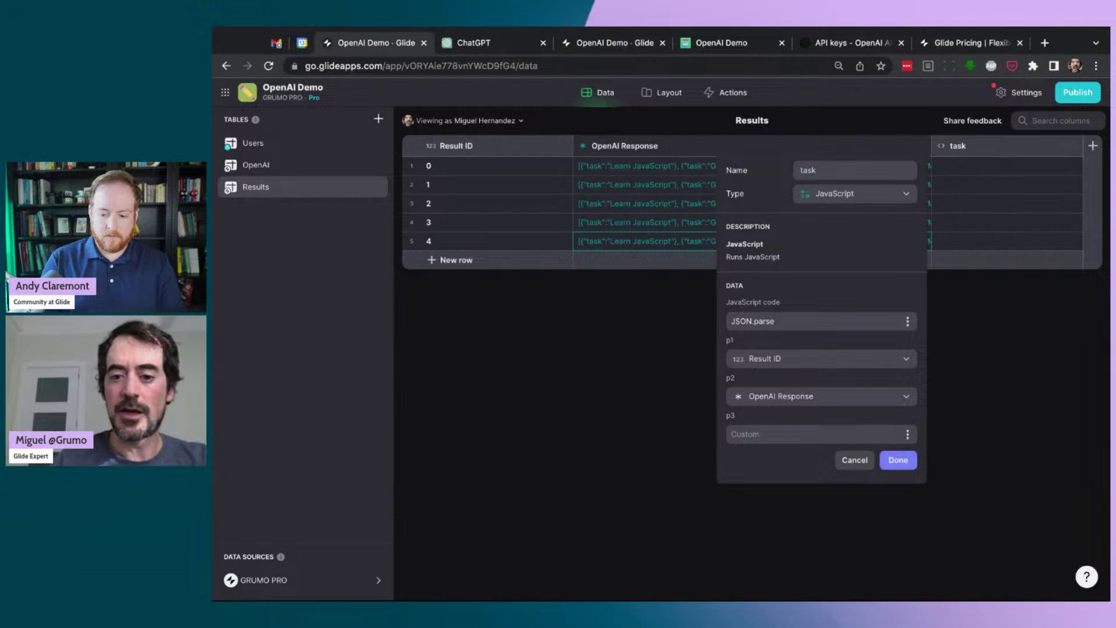
pyautogui.click(732, 322)
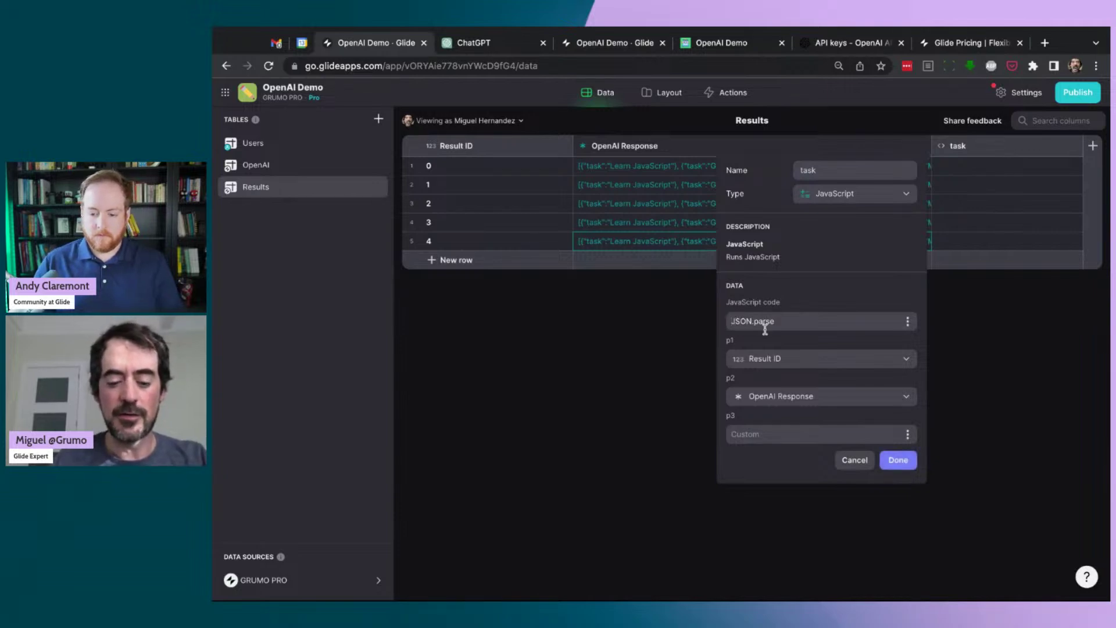
pyautogui.write('res')
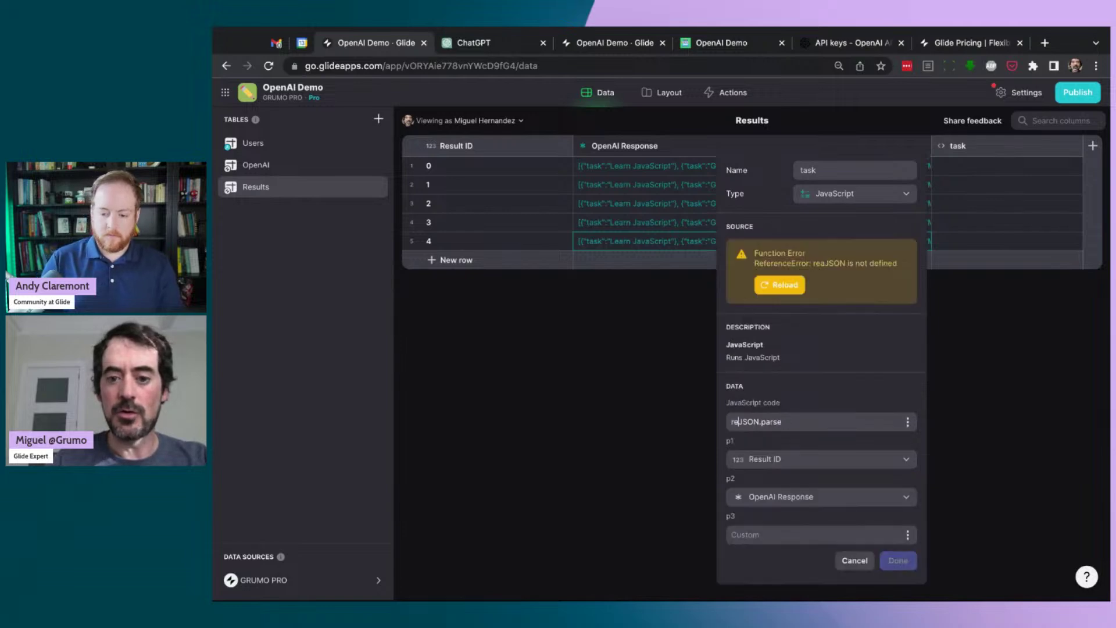
pyautogui.write('ult =')
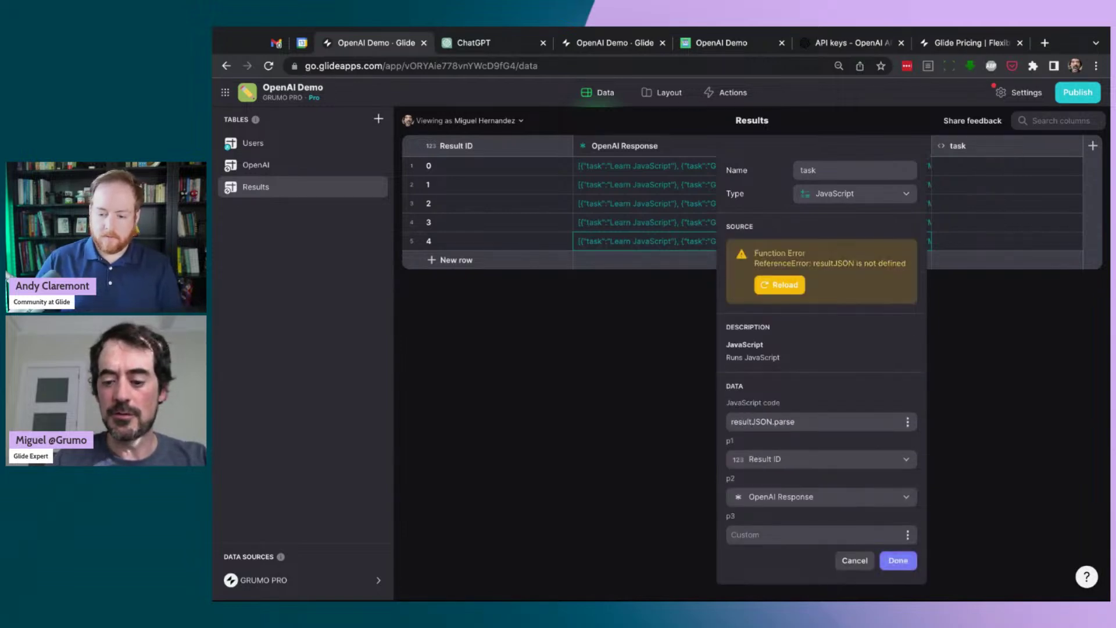
pyautogui.click(815, 321)
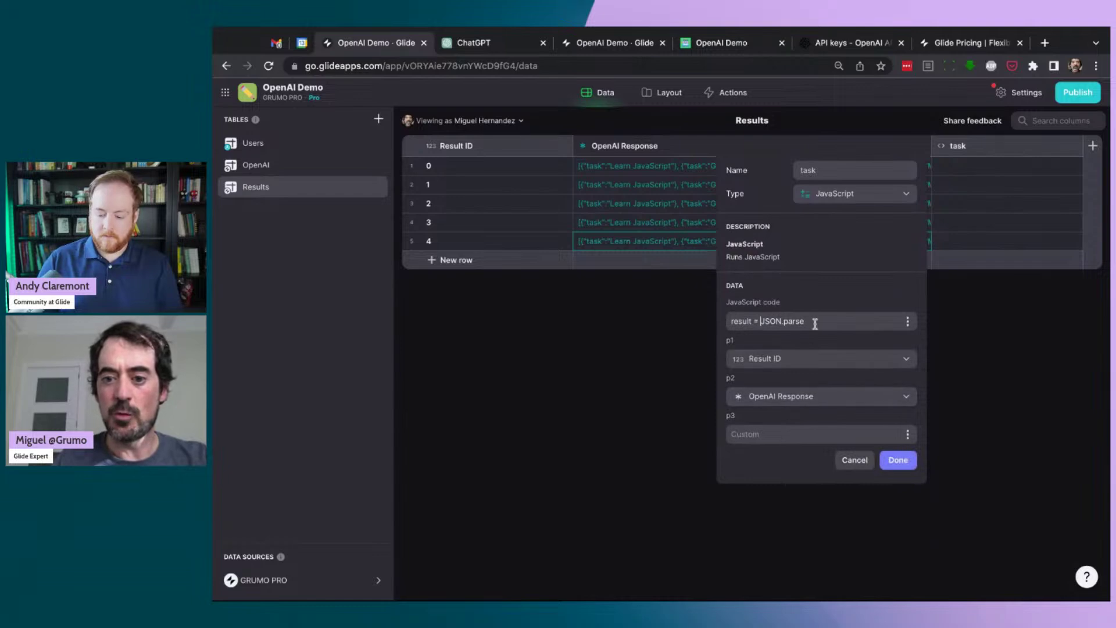
pyautogui.write('()')
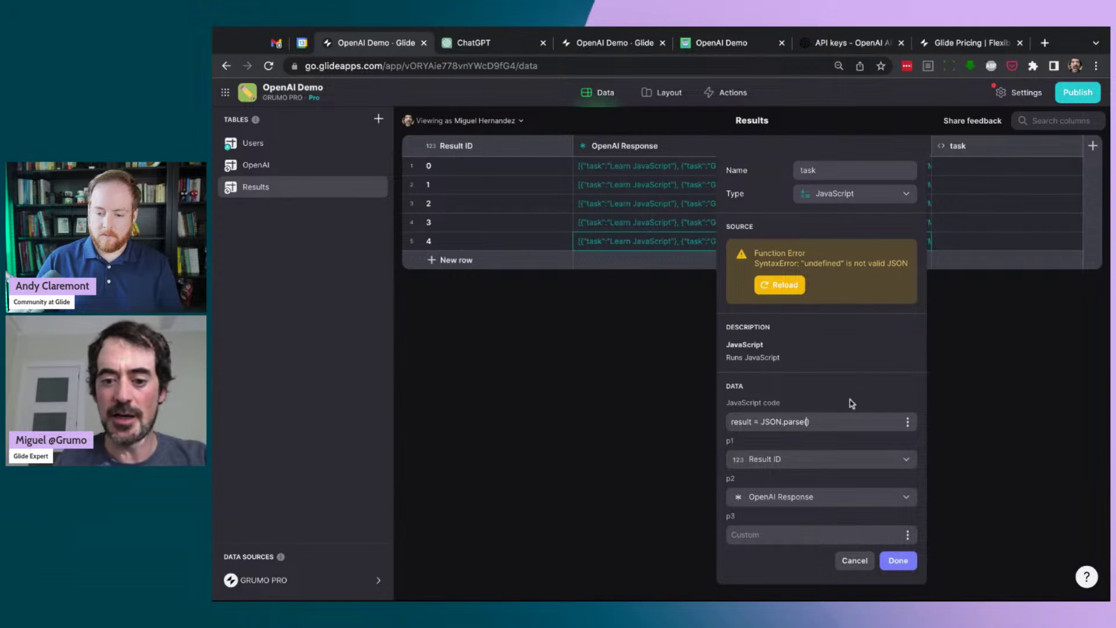
pyautogui.write('p2)')
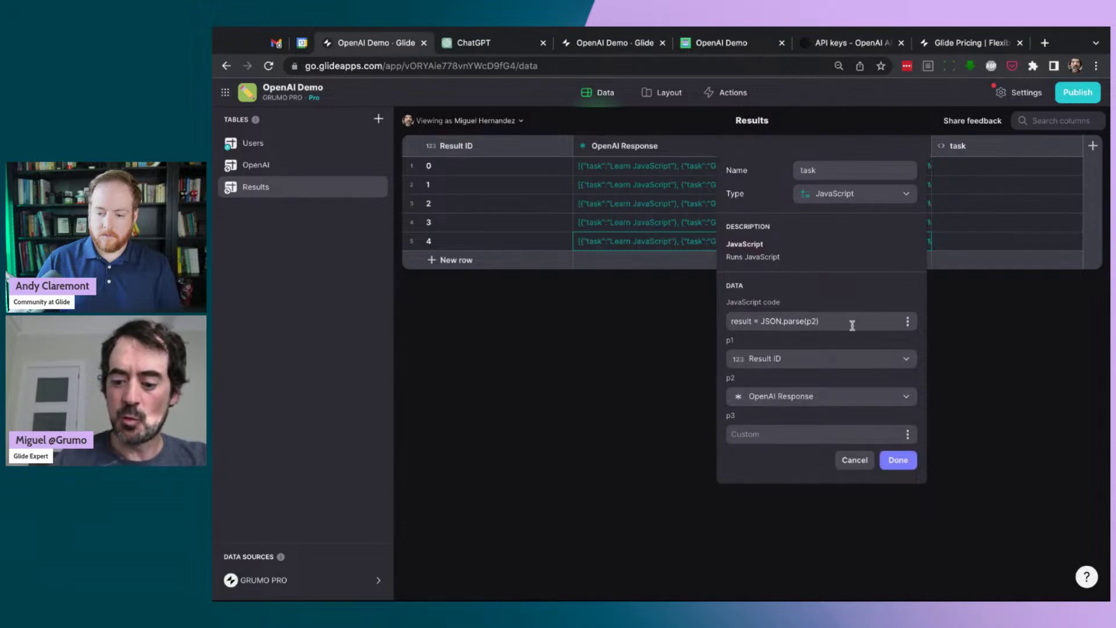
pyautogui.write(';')
pyautogui.press('Return')
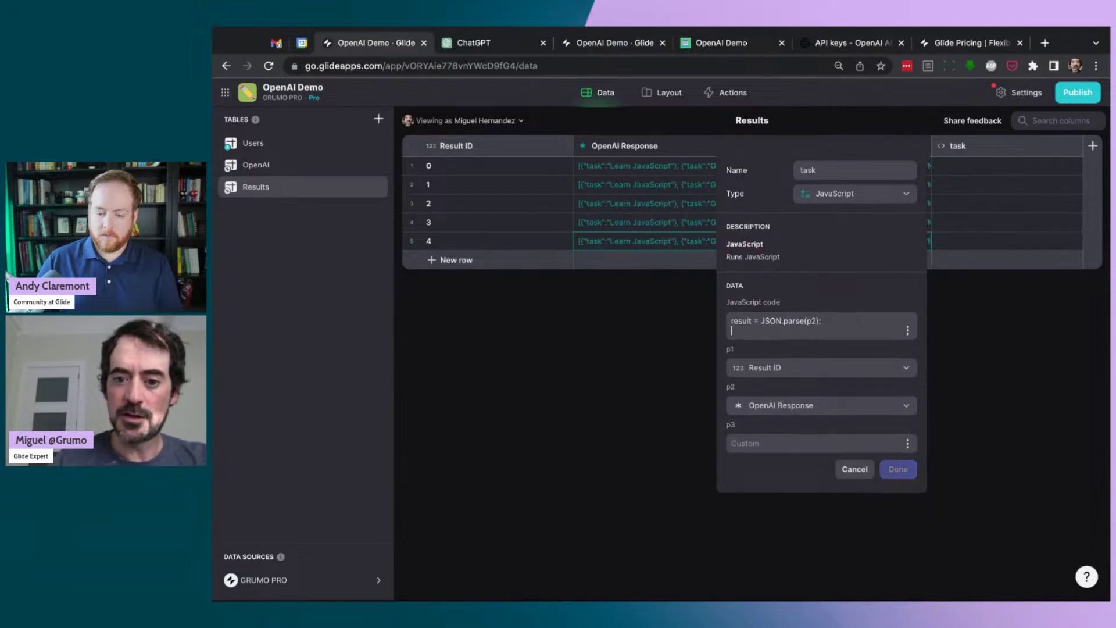
# Add the line "return result[p1].task;" to the end of the task column's JavaScript code.
pyautogui.write('return')
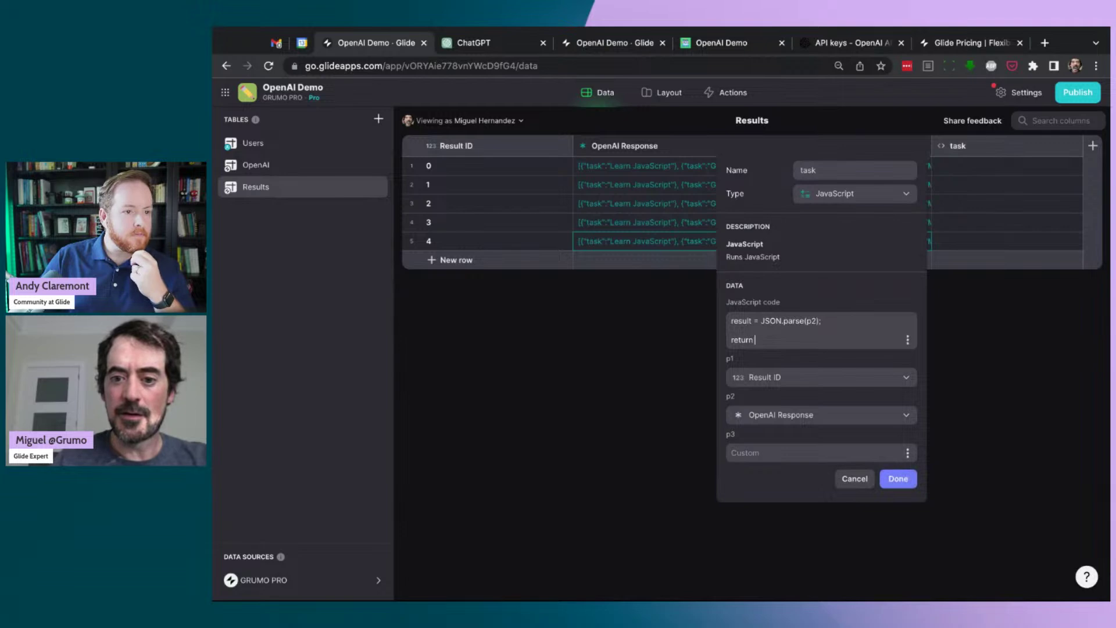
pyautogui.write('result[')
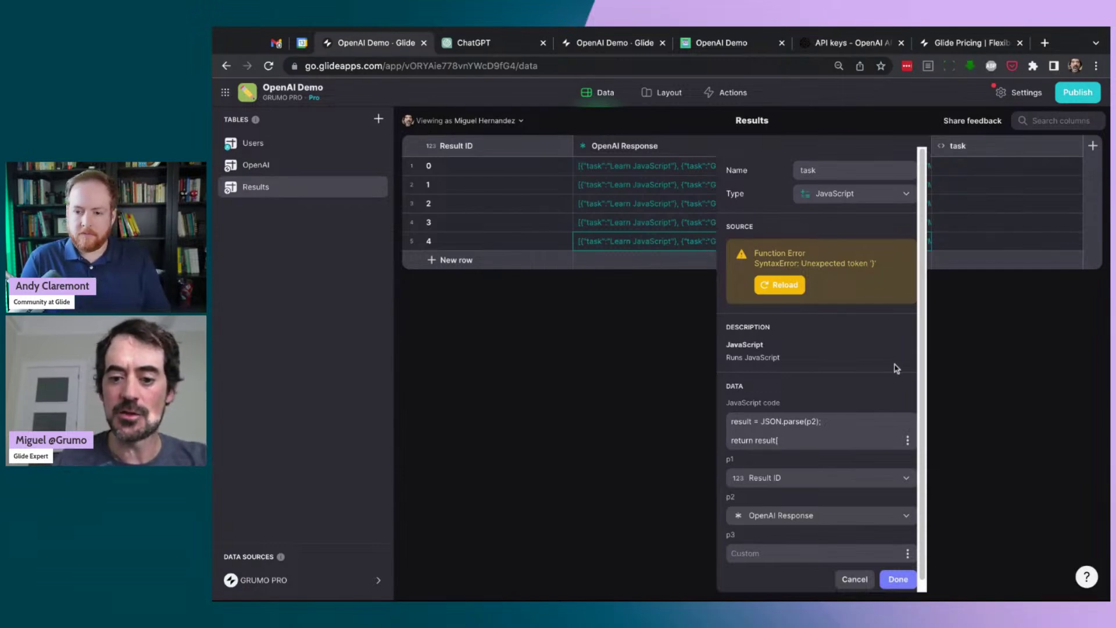
pyautogui.write('p1')
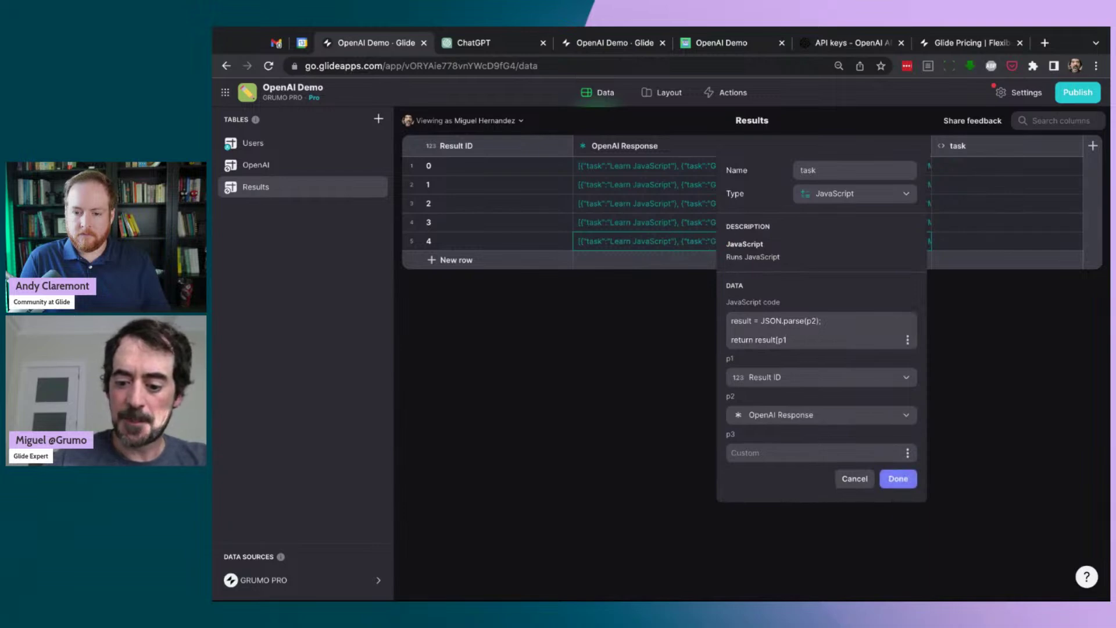
pyautogui.write(']')
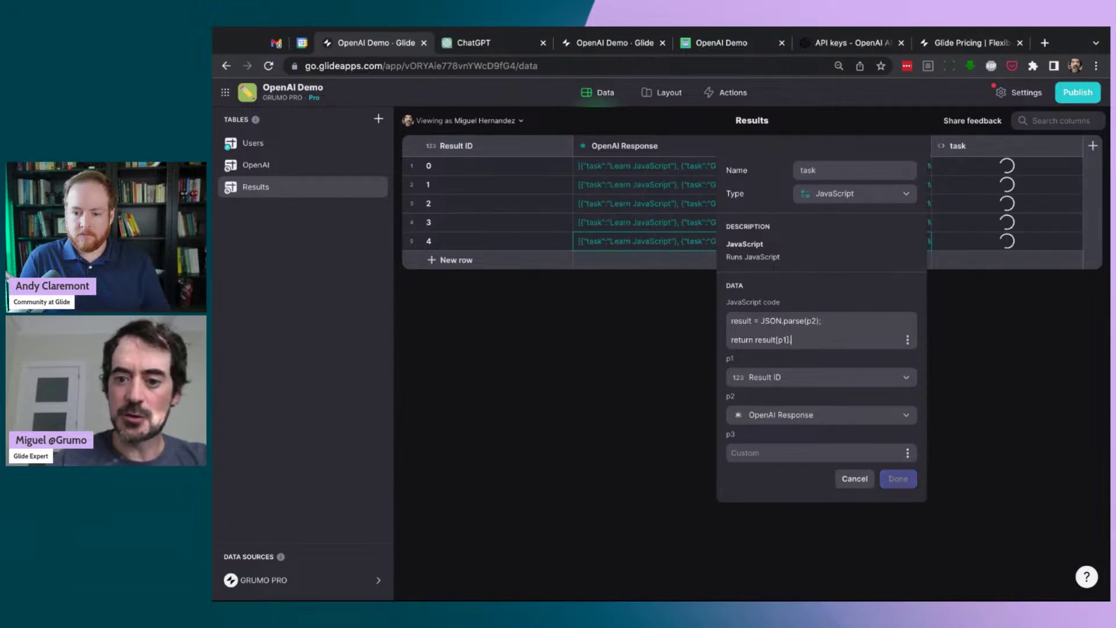
pyautogui.write('.task')
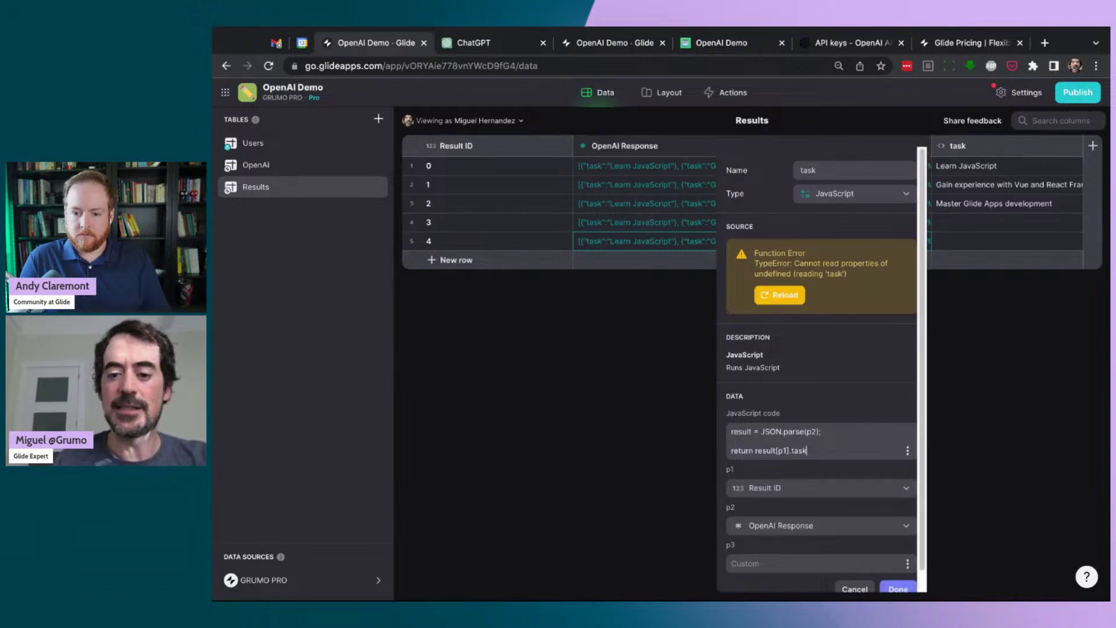
pyautogui.write(';')
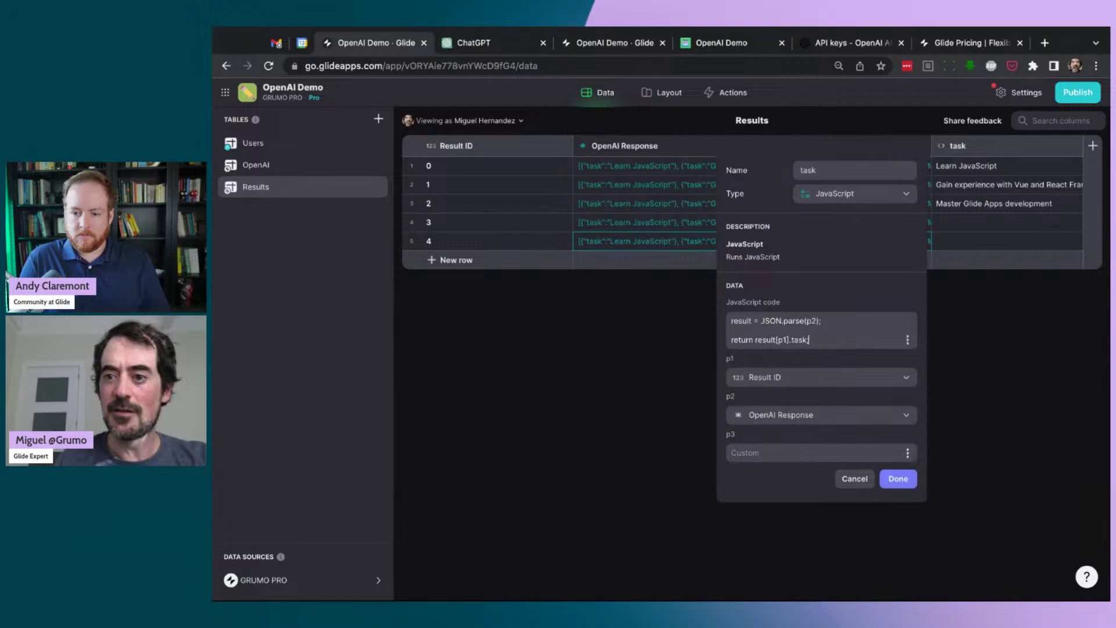
# Save the task column and add a List collection to the OpenAI screen with the Results table as its source.
pyautogui.click(901, 480)
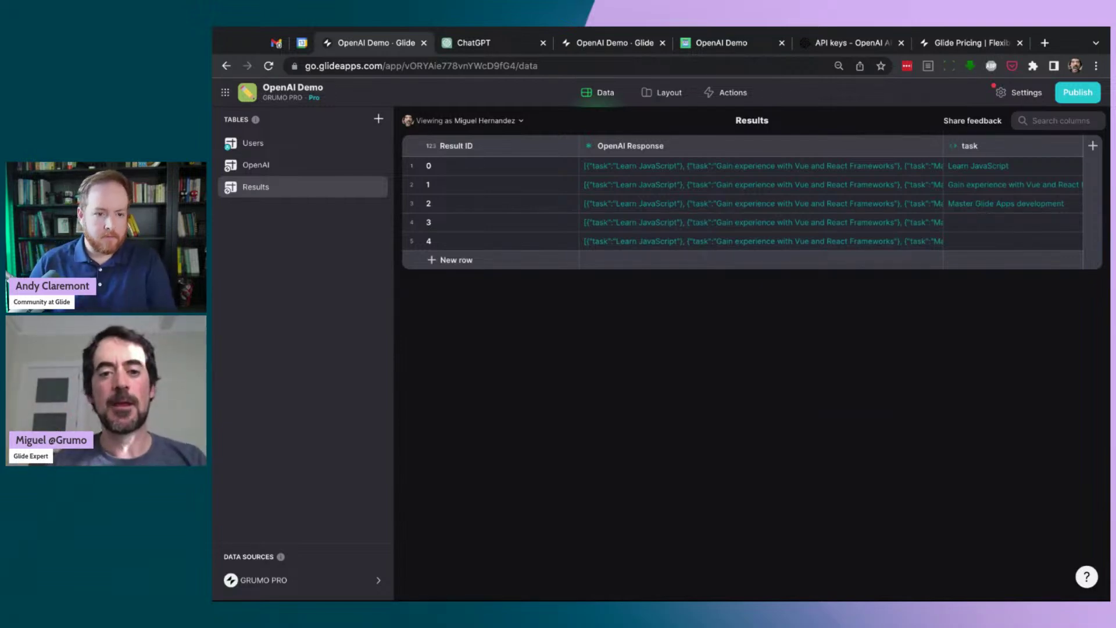
pyautogui.click(663, 92)
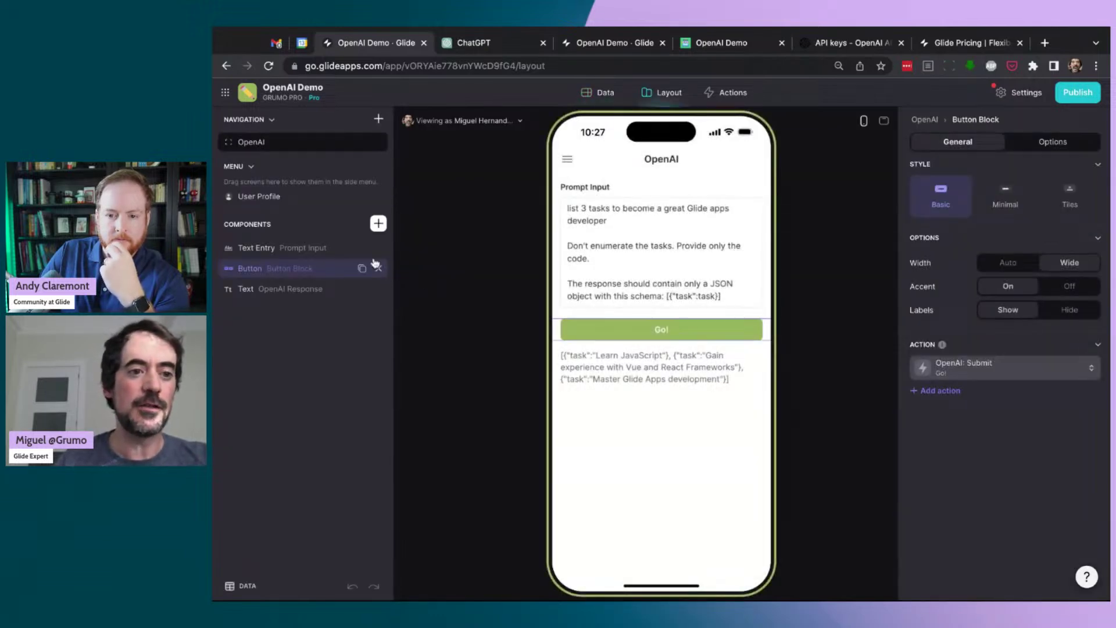
pyautogui.click(378, 228)
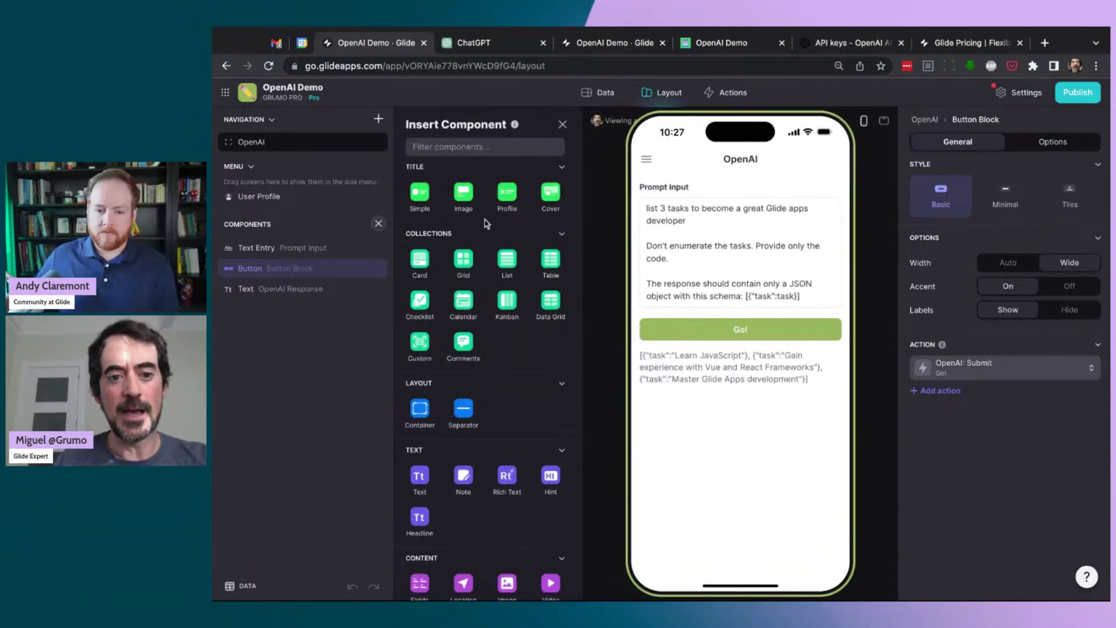
pyautogui.click(507, 259)
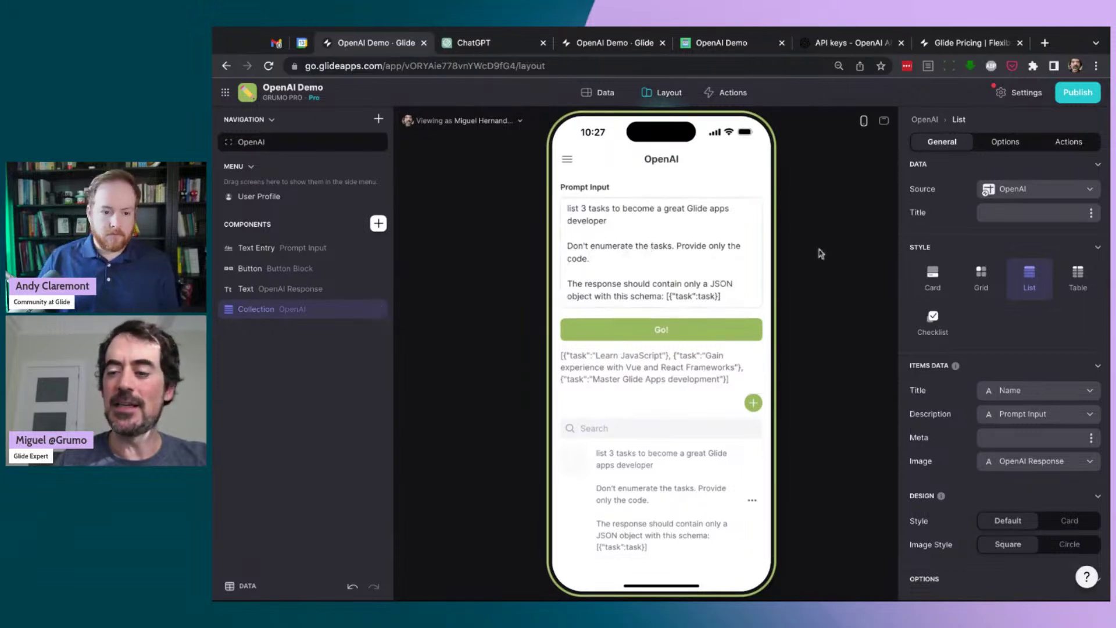
pyautogui.click(1015, 191)
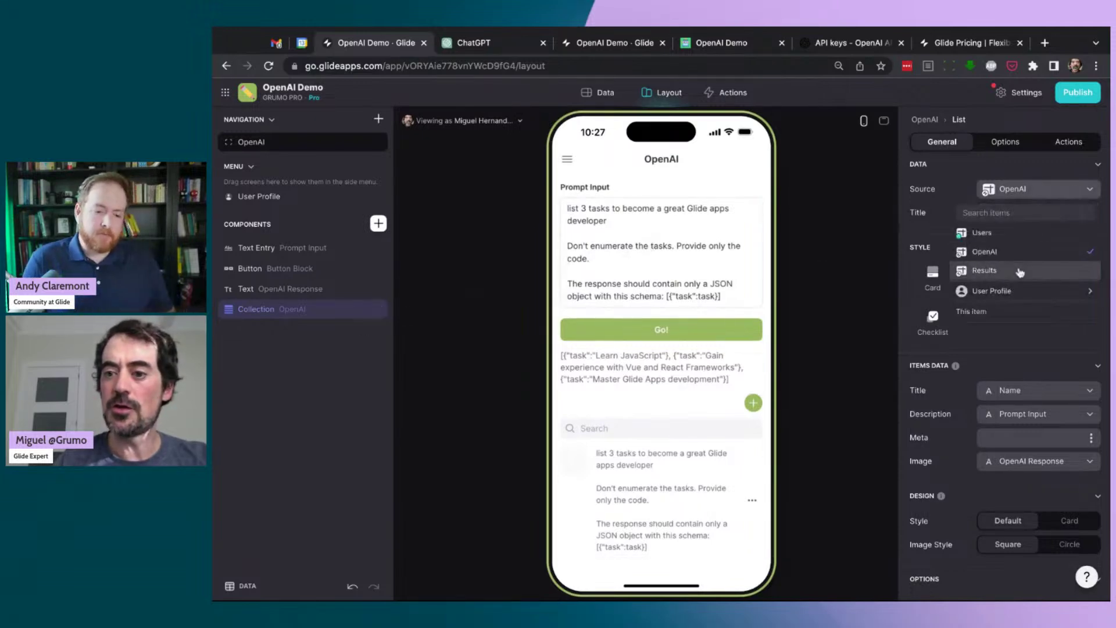
pyautogui.click(1021, 271)
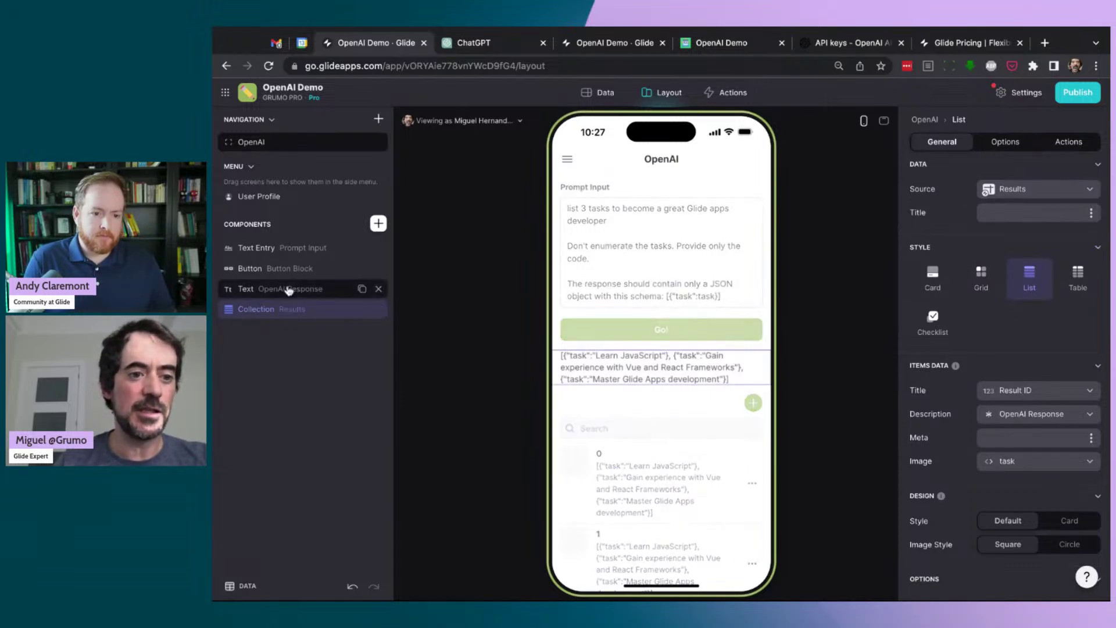
# Delete the OpenAI Response text component and turn off the search bar of the Results collection.
pyautogui.click(380, 289)
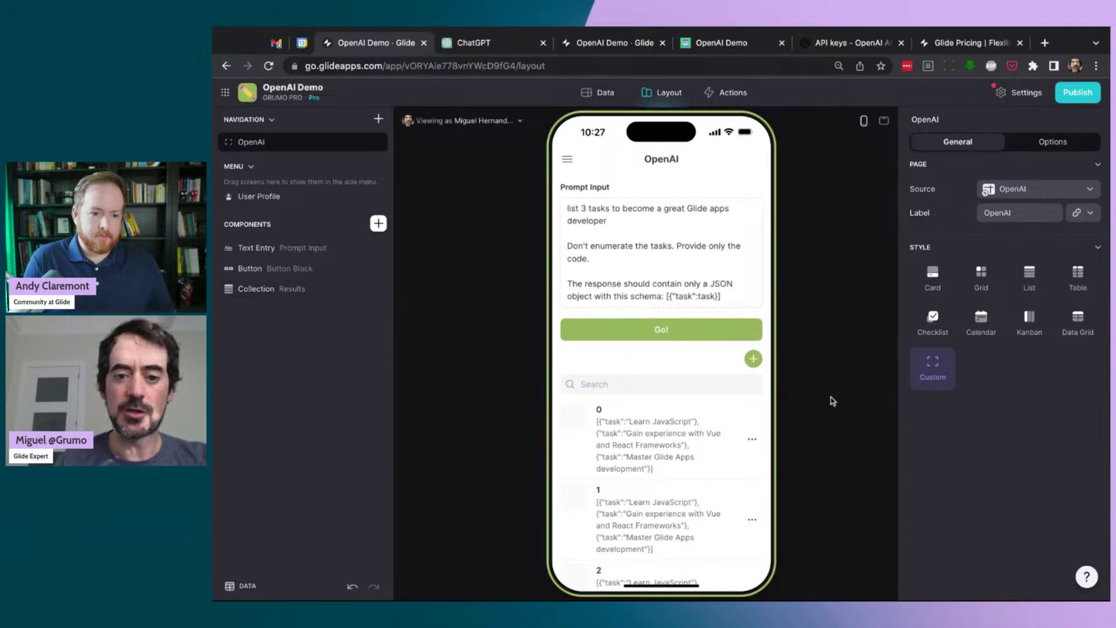
pyautogui.click(285, 289)
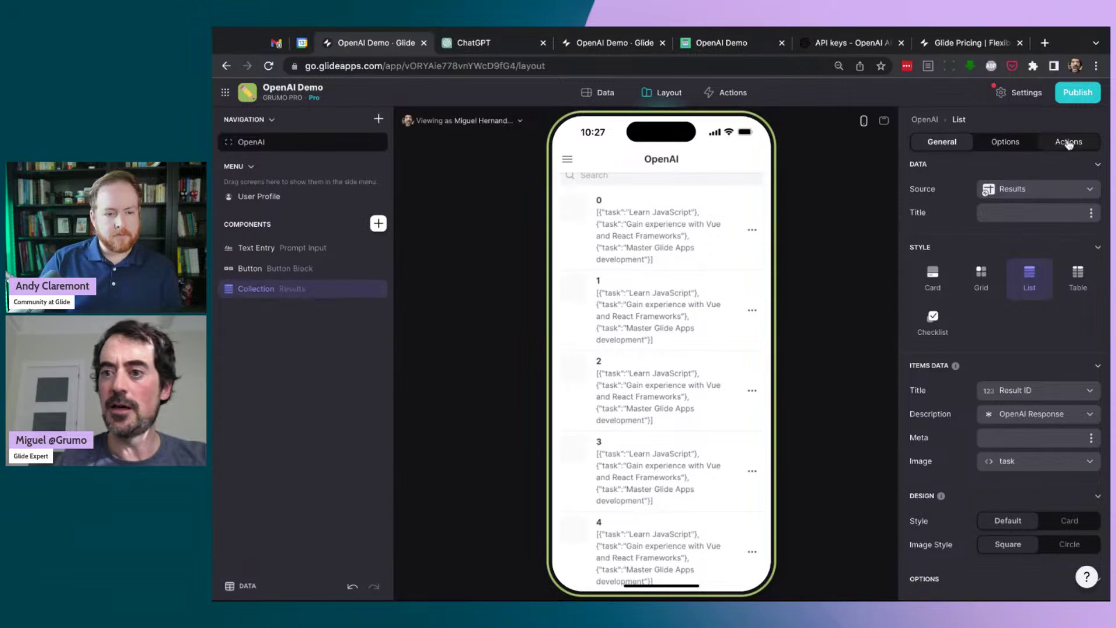
pyautogui.click(1005, 142)
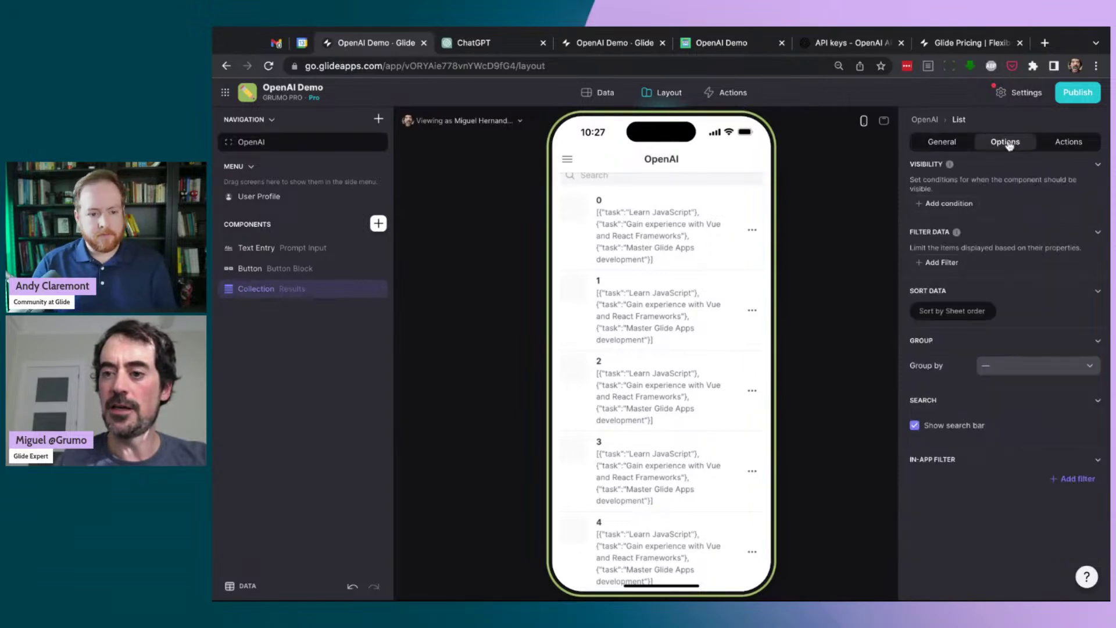
pyautogui.click(947, 426)
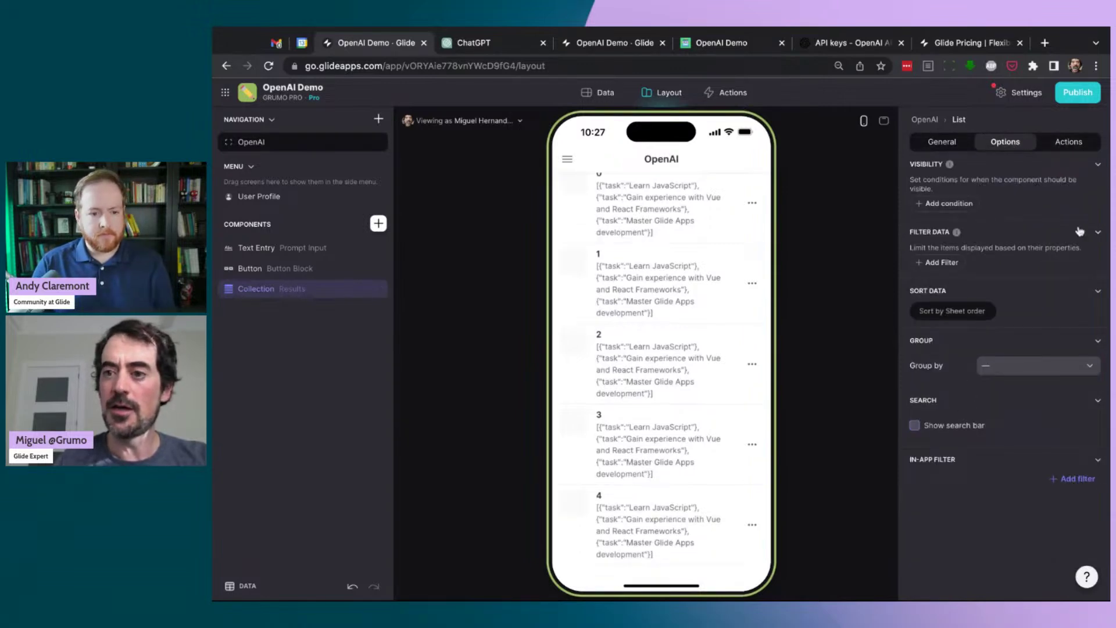
# Disallow adding and editing items in the Results collection.
pyautogui.click(1069, 142)
pyautogui.click(1091, 188)
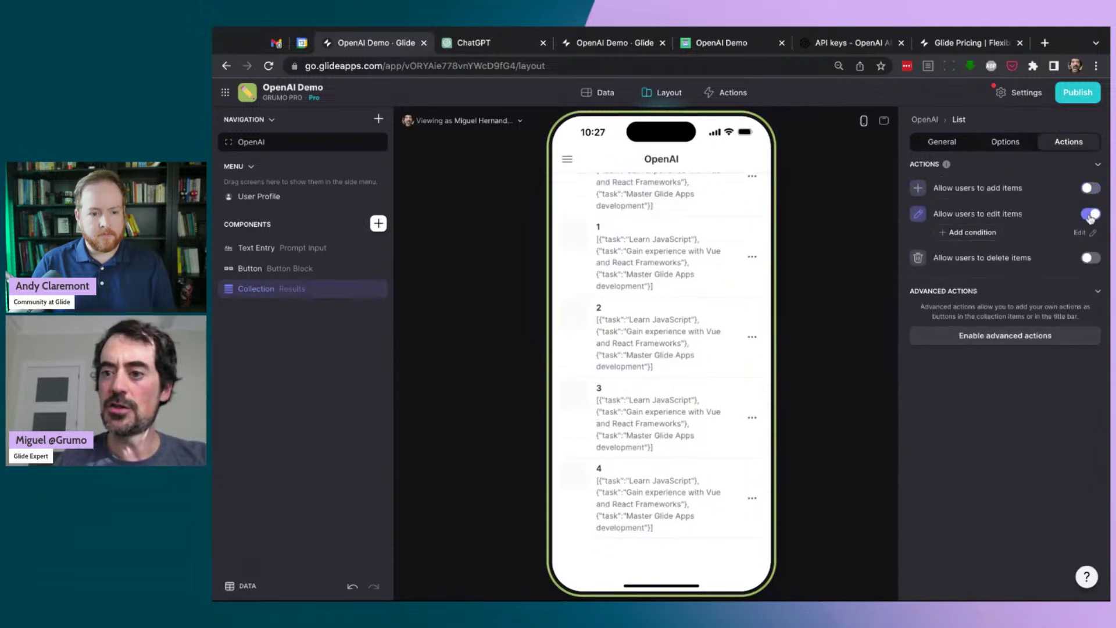
pyautogui.click(1091, 215)
# Set the collection items' title to the task column, and leave their description and image empty.
pyautogui.click(942, 143)
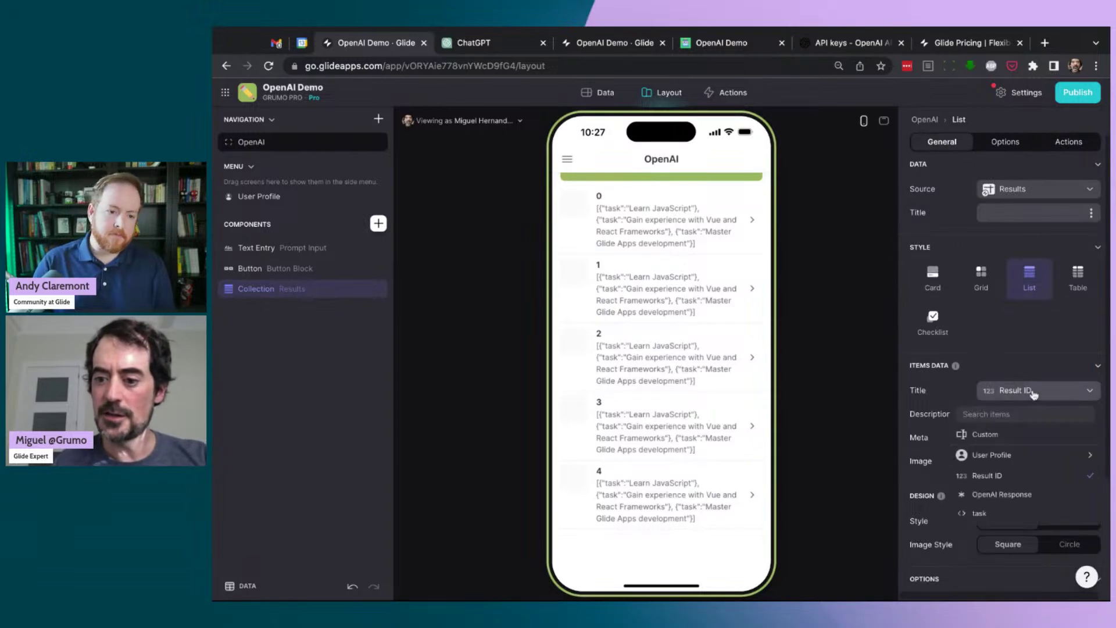
pyautogui.click(1001, 512)
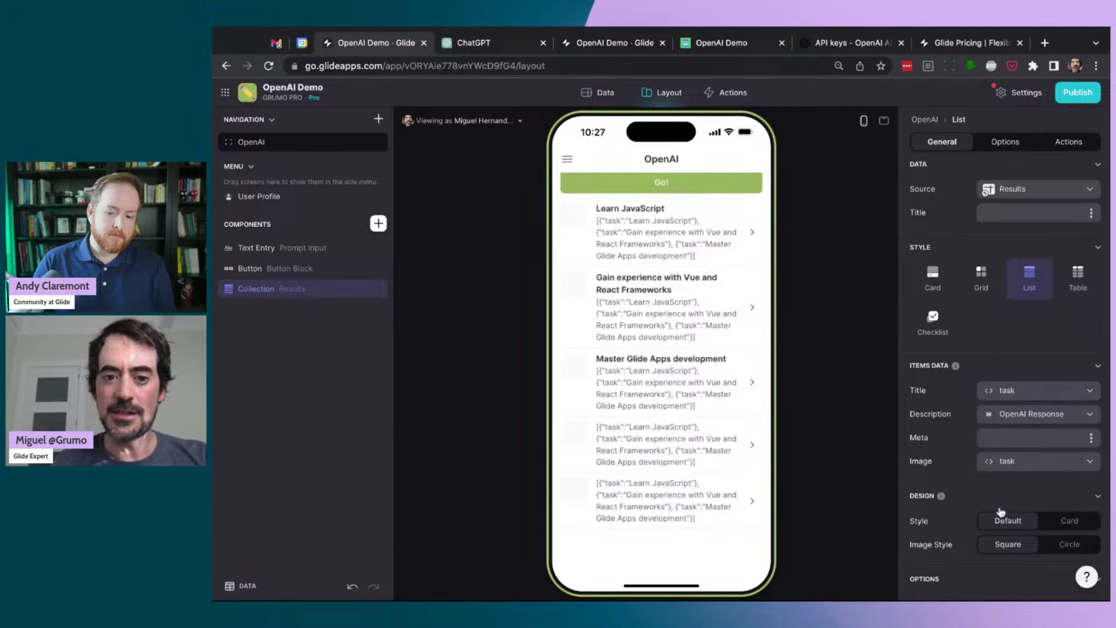
pyautogui.click(1036, 414)
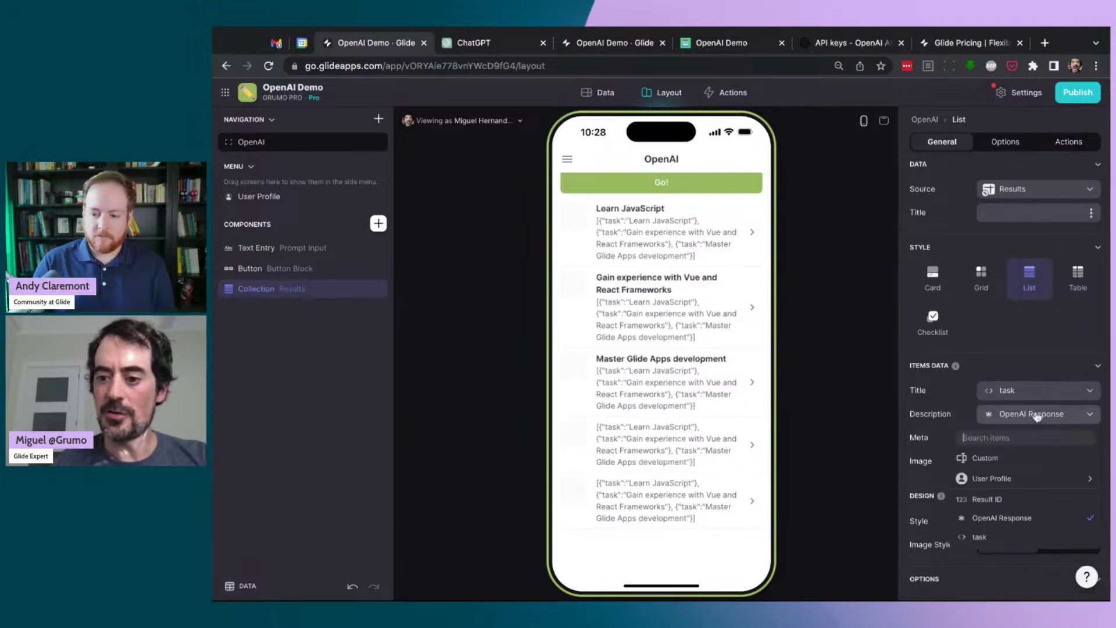
pyautogui.click(981, 460)
pyautogui.click(1029, 462)
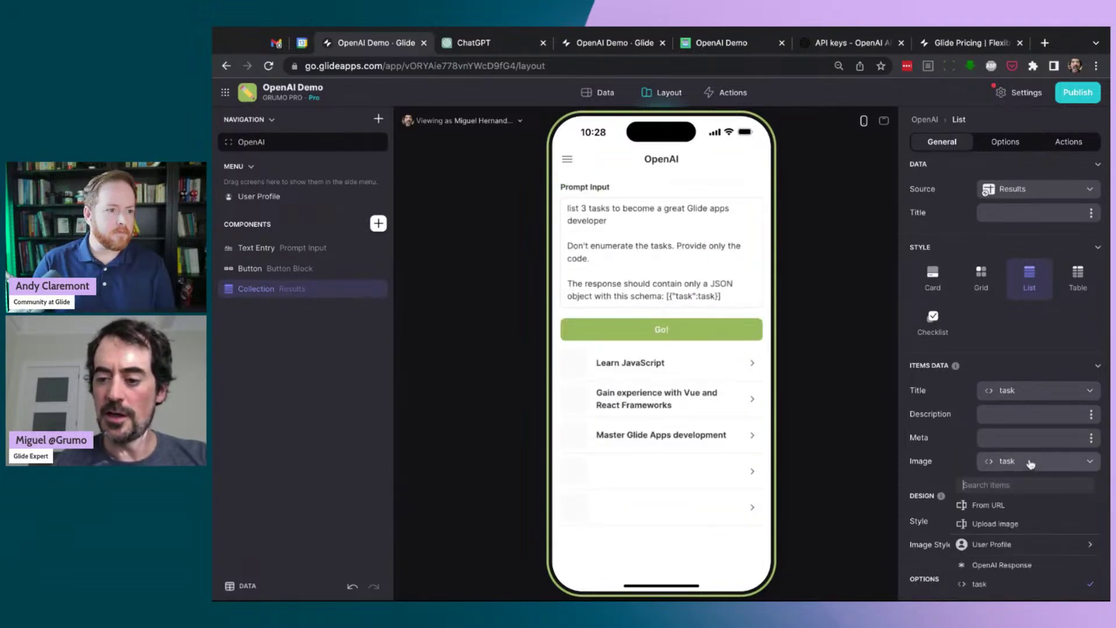
pyautogui.click(1002, 506)
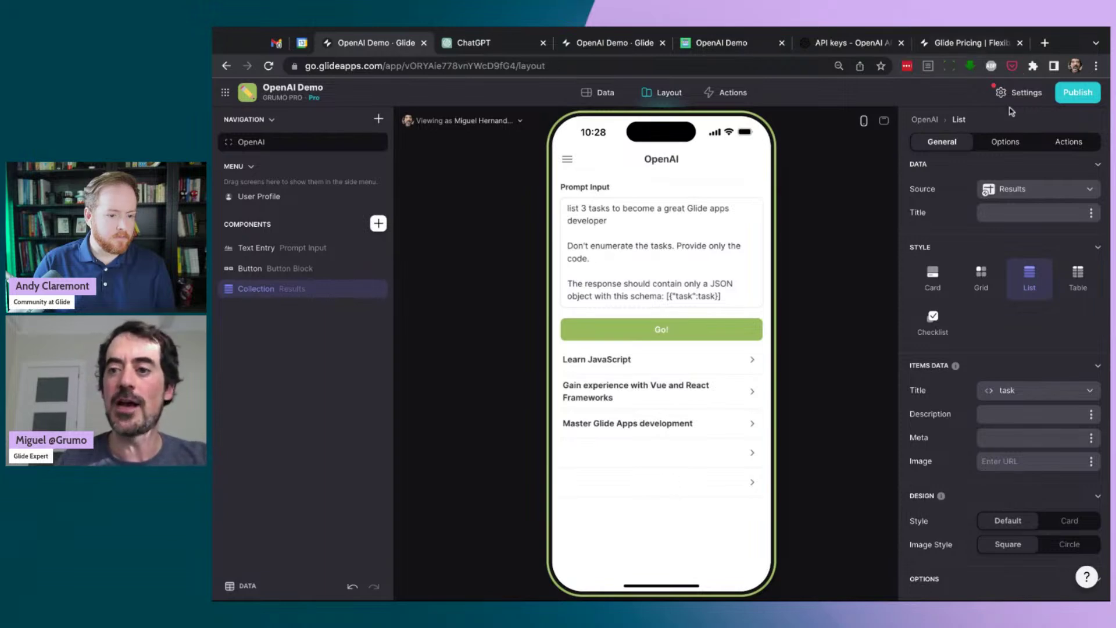
pyautogui.click(1006, 141)
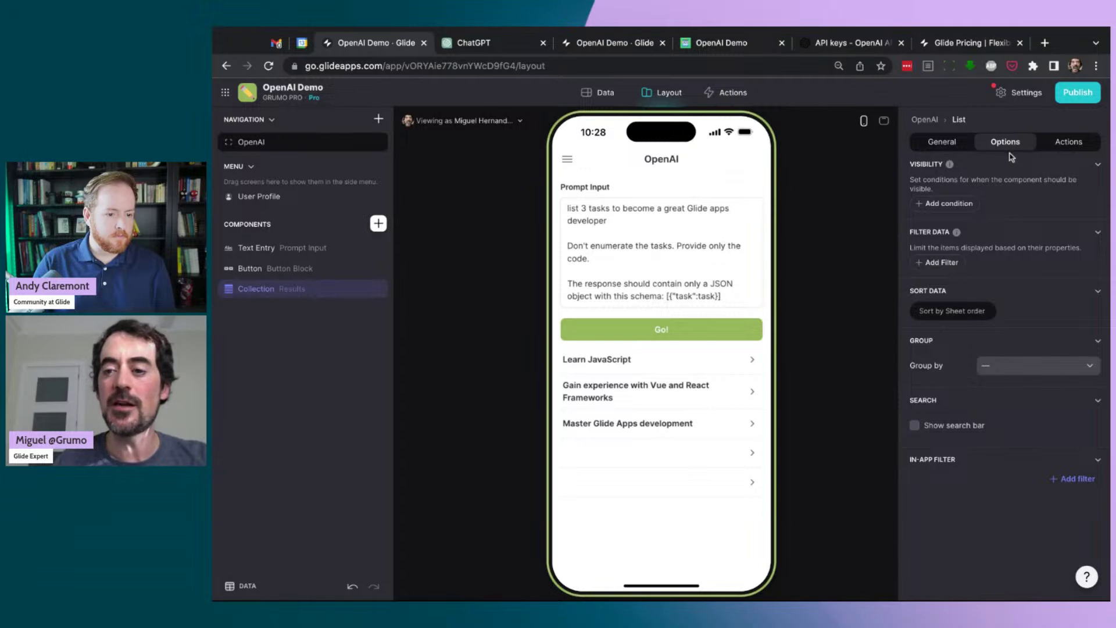
pyautogui.click(956, 206)
pyautogui.click(1023, 187)
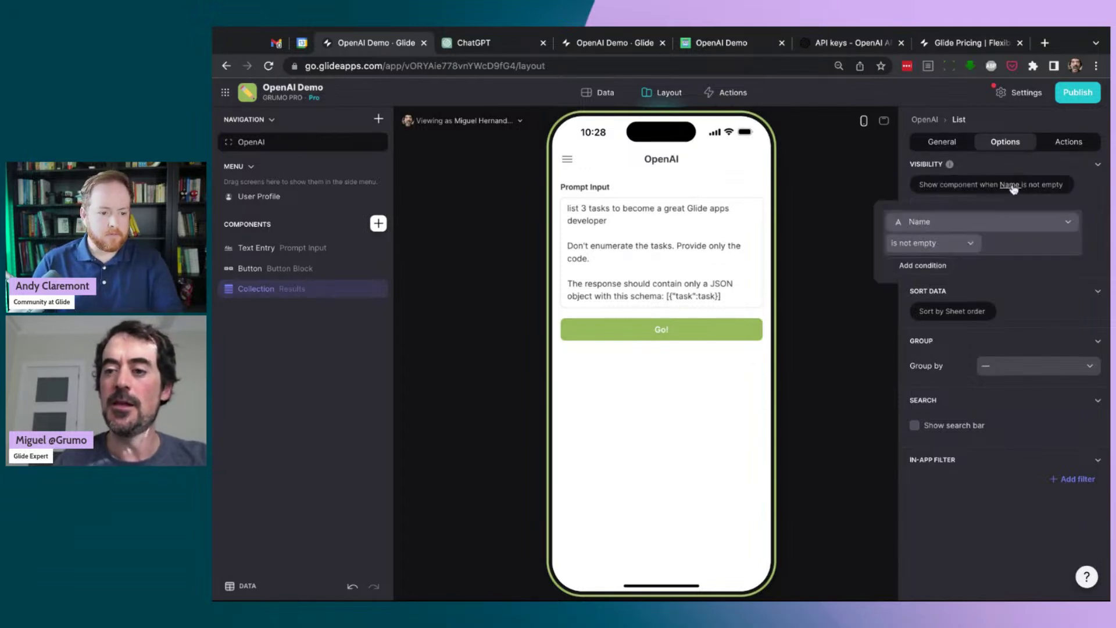
pyautogui.click(1092, 234)
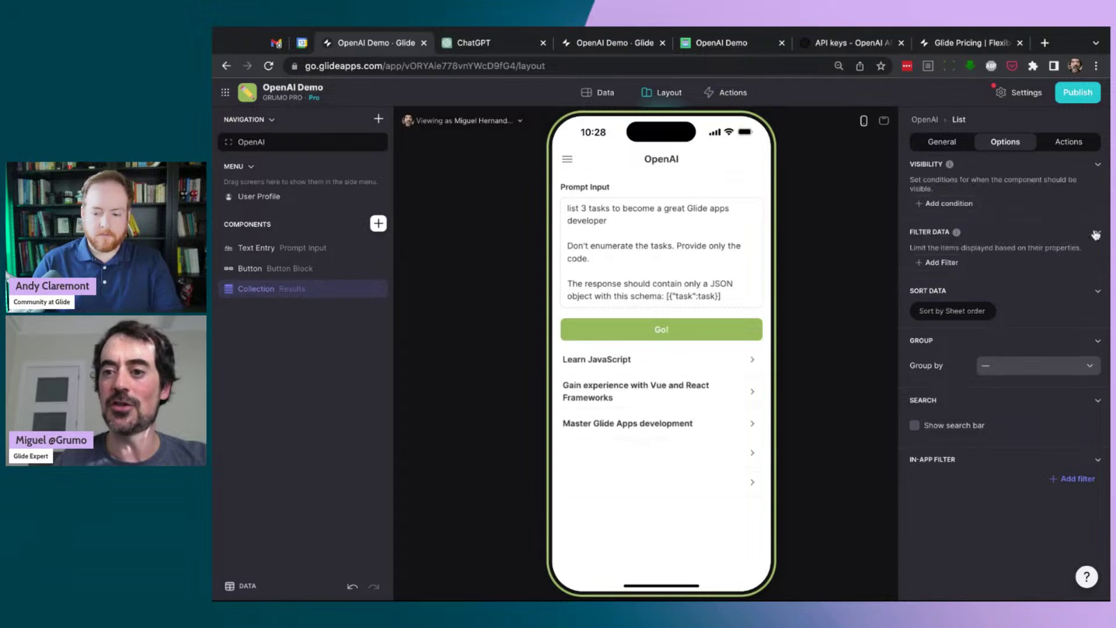
# Filter the Results collection's data to items where task is not empty.
pyautogui.click(948, 262)
pyautogui.click(954, 256)
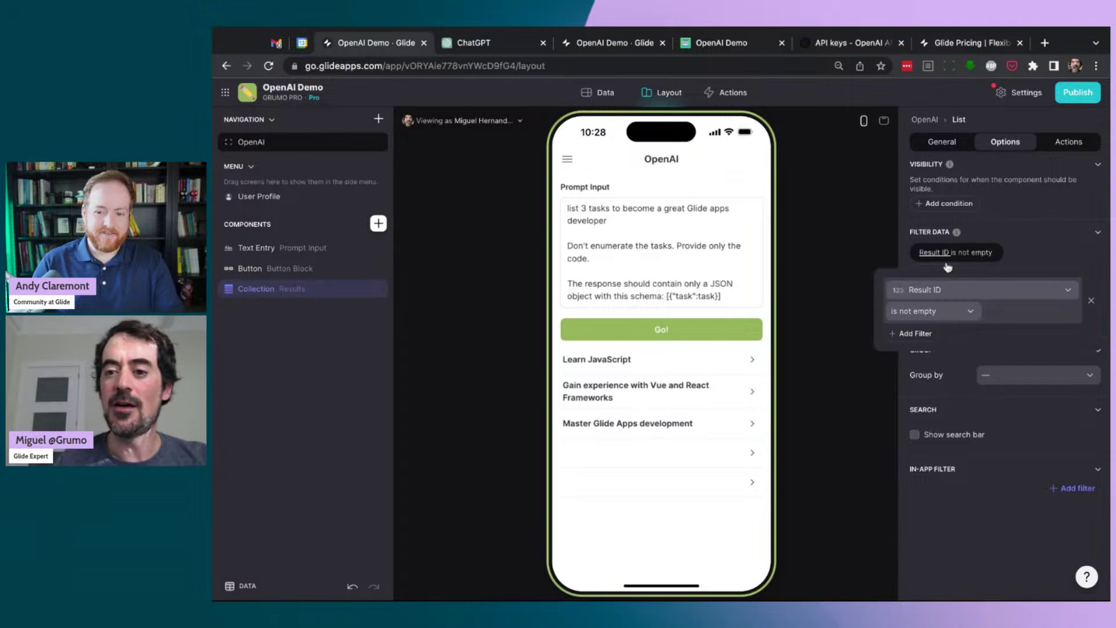
pyautogui.click(948, 290)
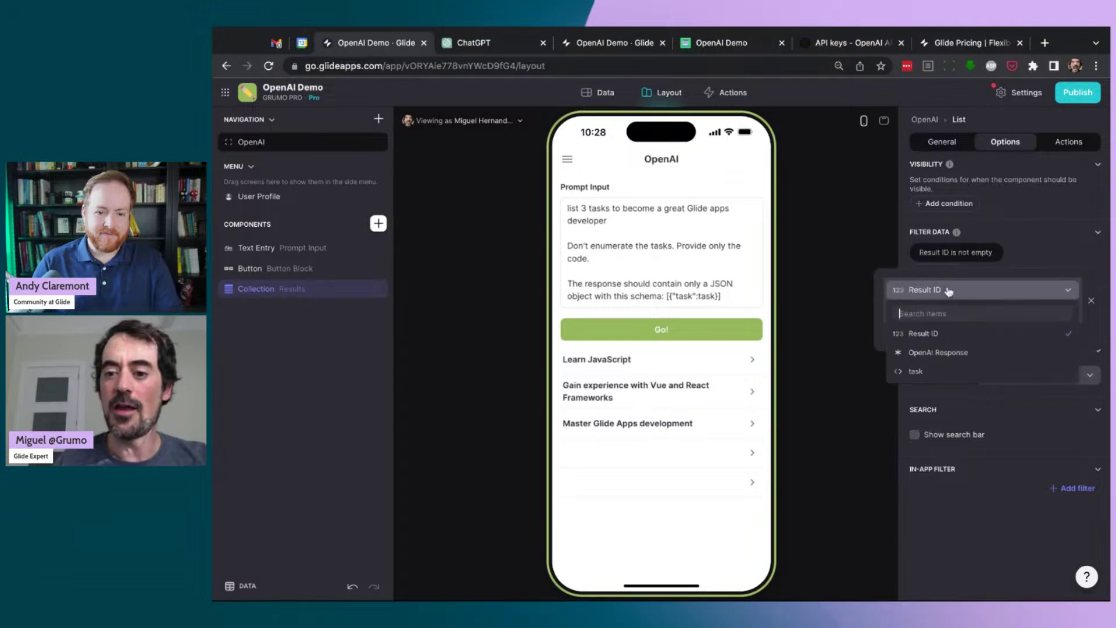
pyautogui.click(916, 371)
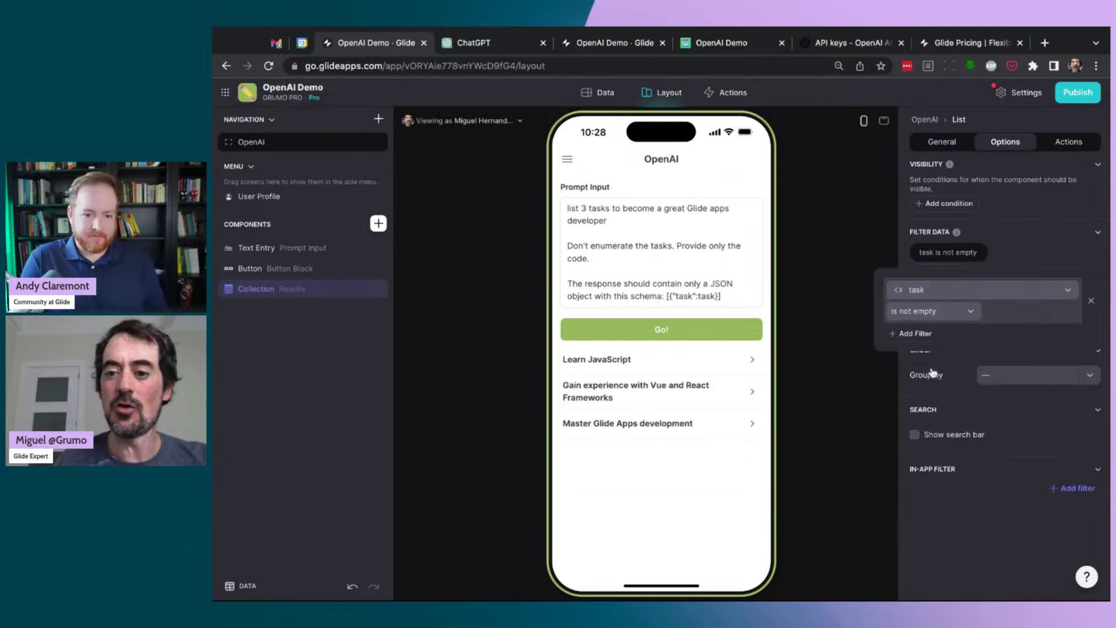
pyautogui.click(670, 497)
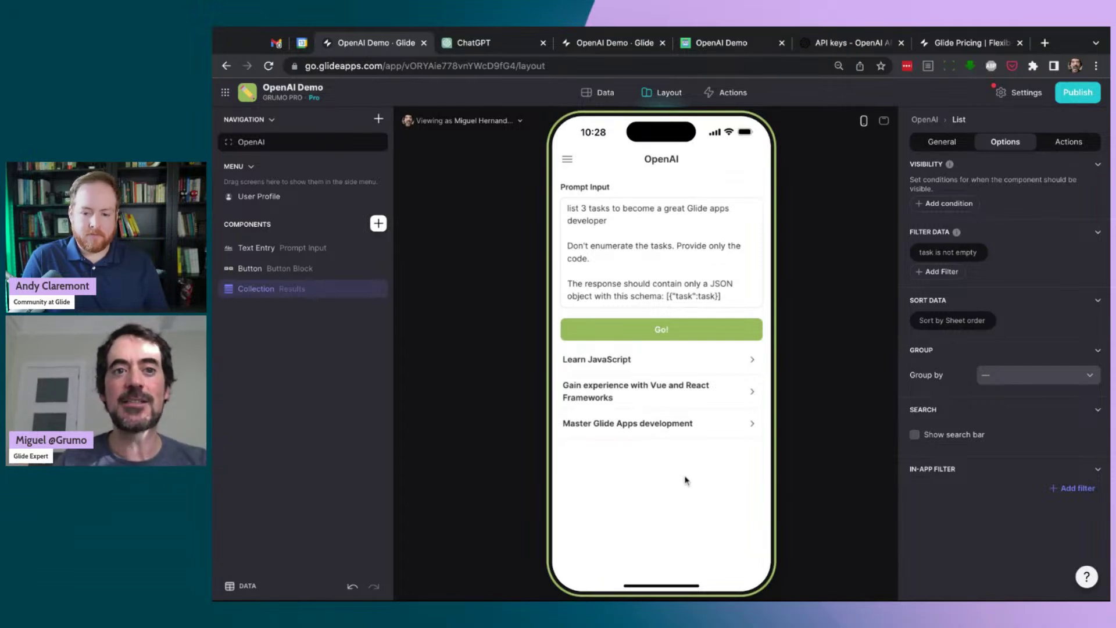
# Review ChatGPT's answer about becoming an amazing Glide apps developer and return to the Glide app builder.
pyautogui.click(478, 43)
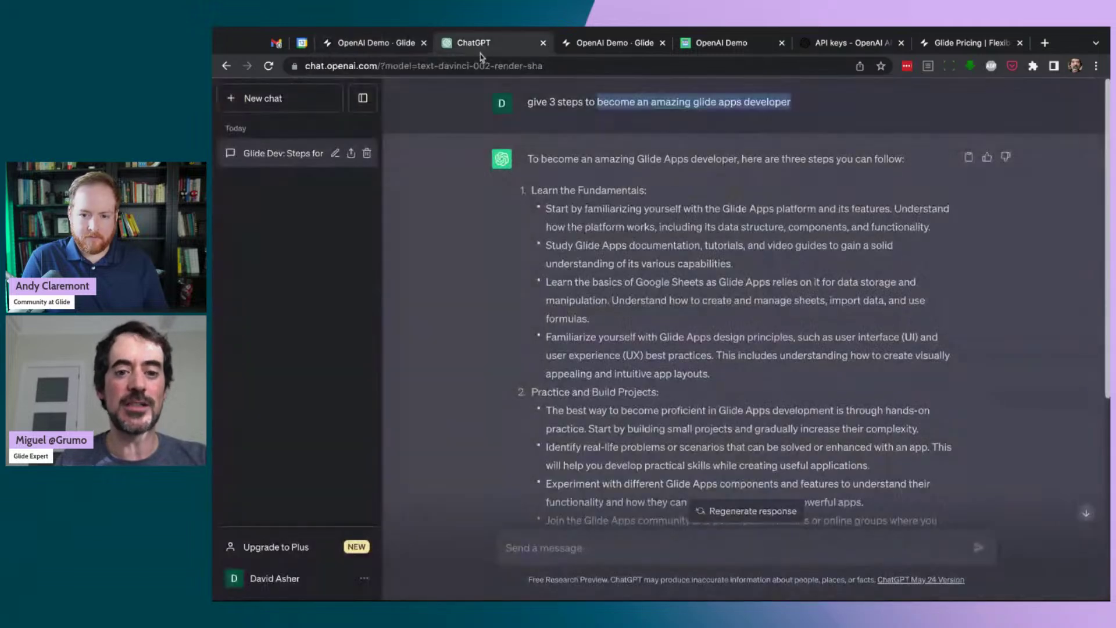
pyautogui.scroll(-3, 553, 289)
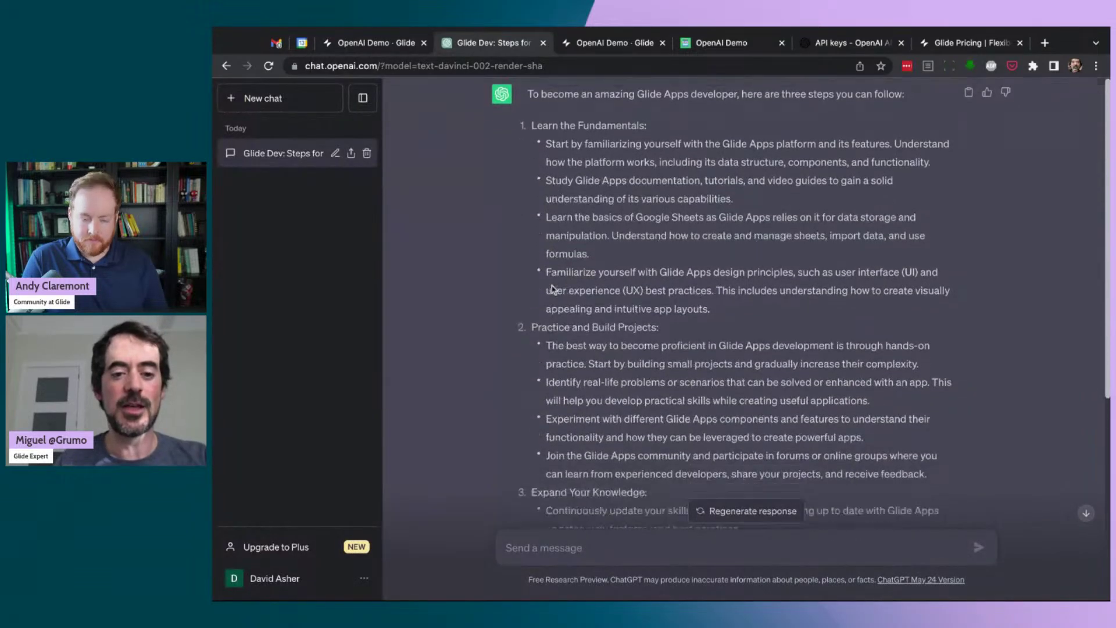
pyautogui.scroll(-2, 553, 289)
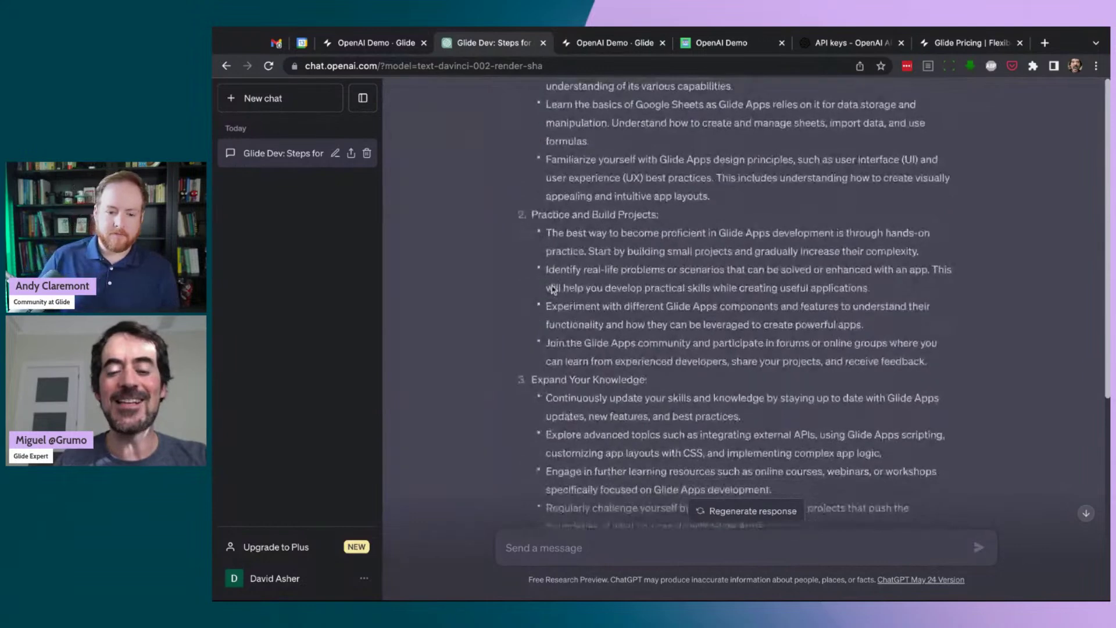
pyautogui.scroll(3, 552, 289)
pyautogui.hotkey('ctrl', 'shift', 'Tab')
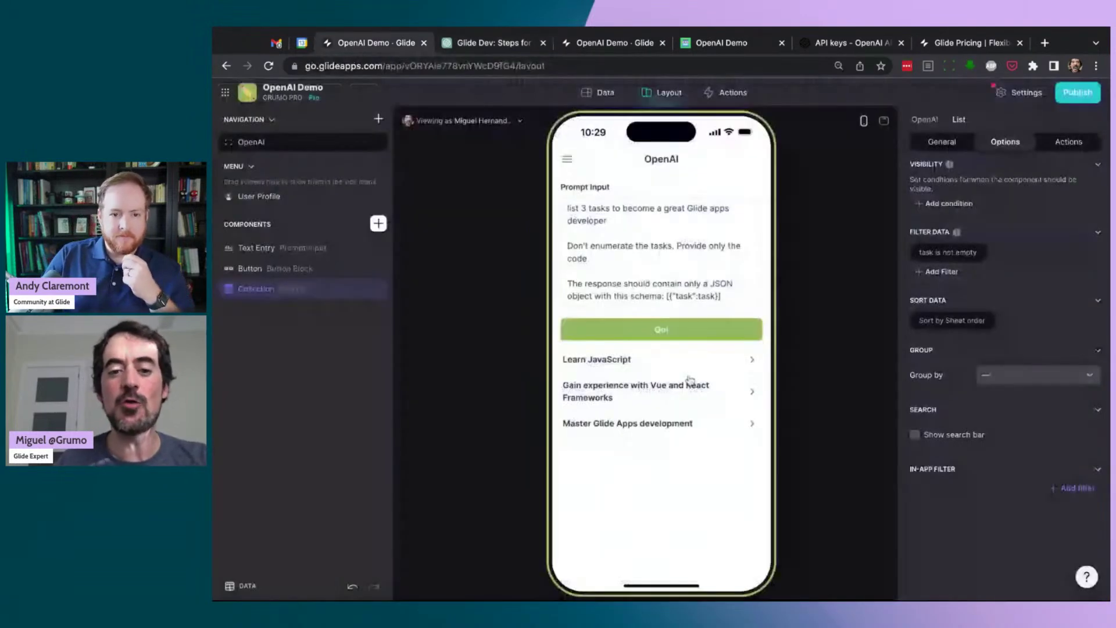
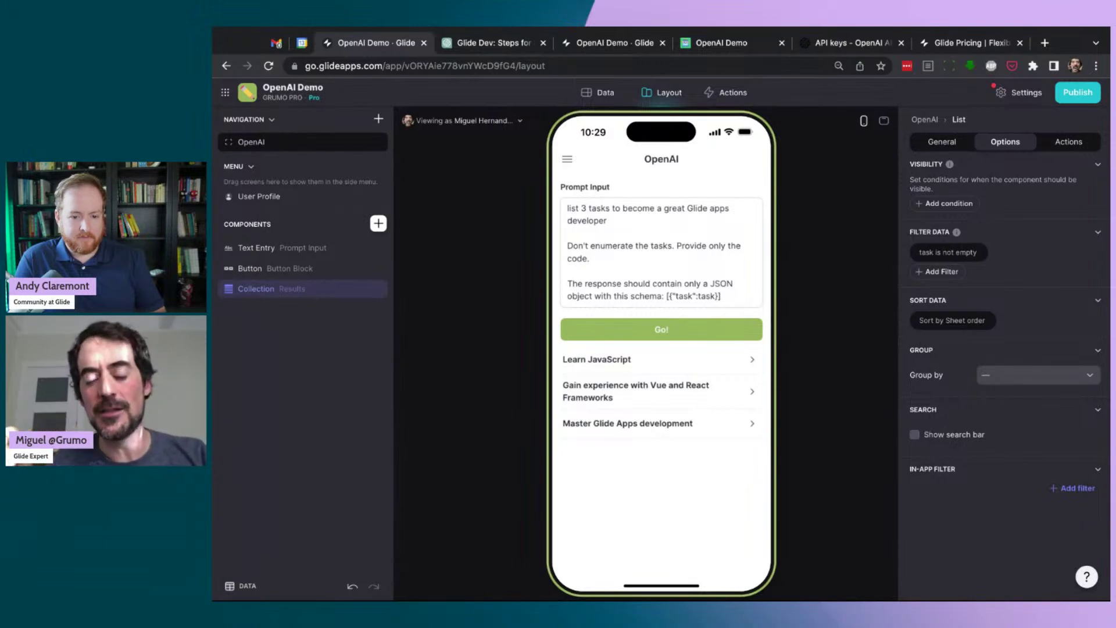
# Create a new data table named "Tasks".
pyautogui.click(603, 94)
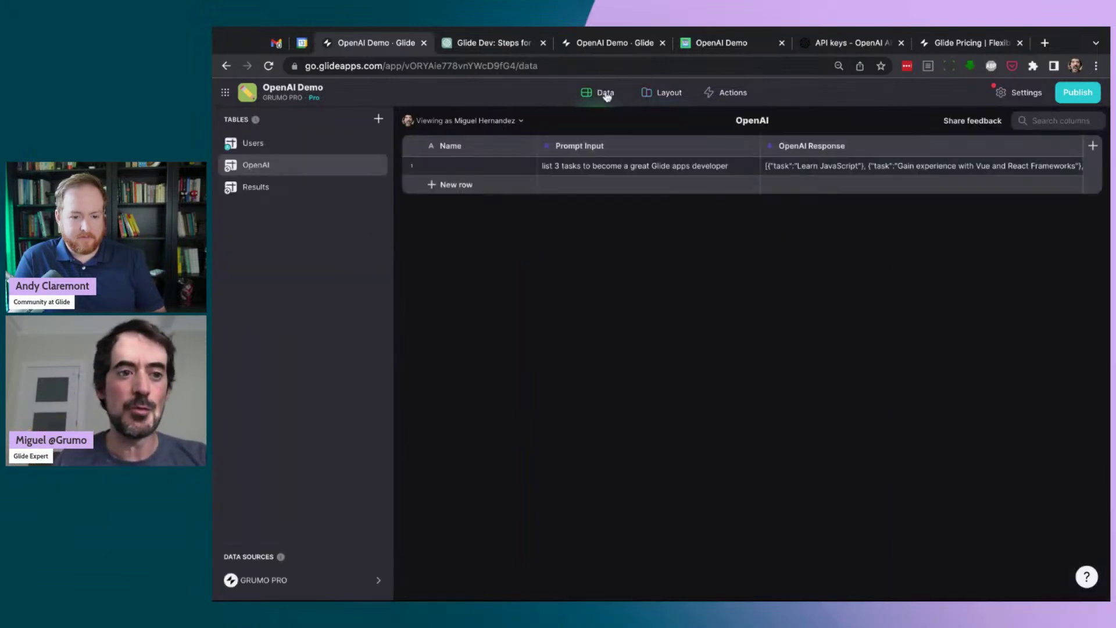
pyautogui.click(378, 119)
pyautogui.click(409, 144)
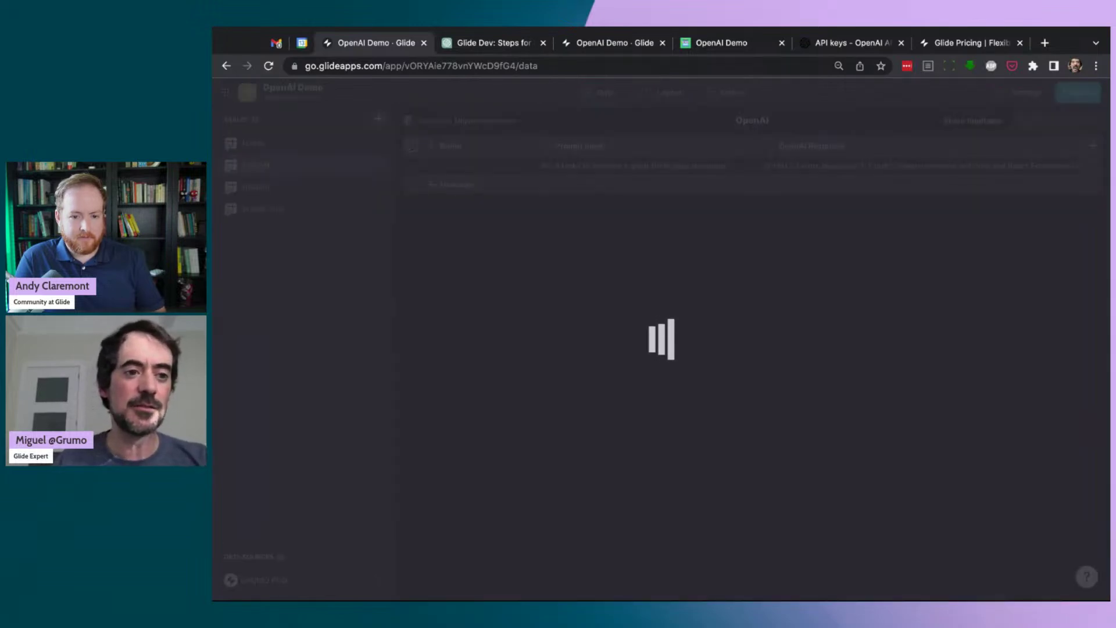
pyautogui.write('Tasks')
pyautogui.press('Return')
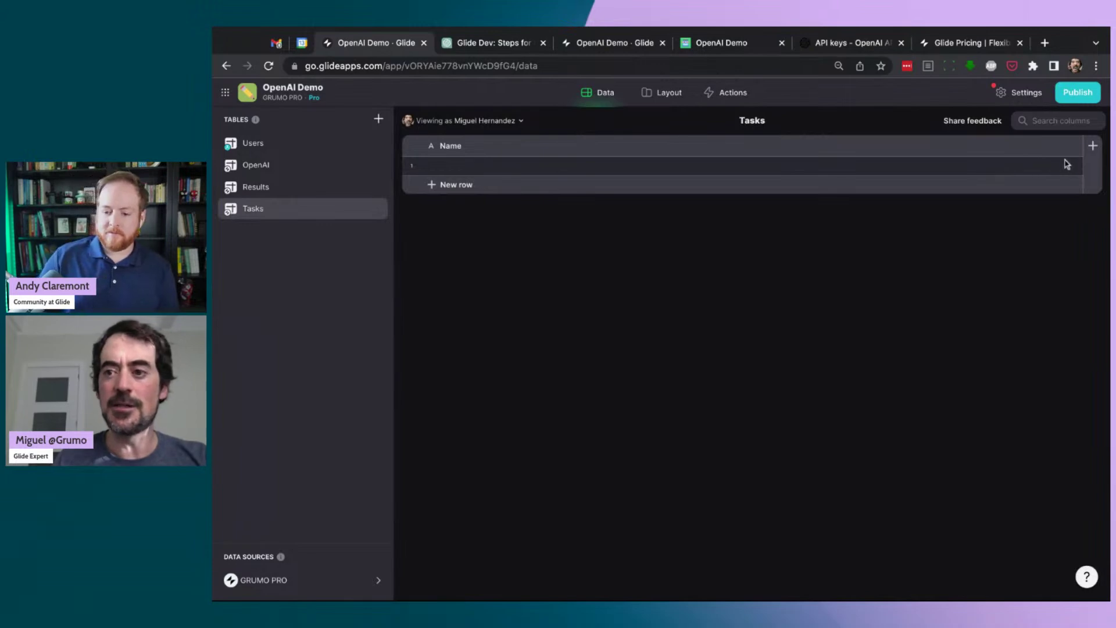
# Add a column of type Row ID to the Tasks table.
pyautogui.click(1092, 146)
pyautogui.click(655, 199)
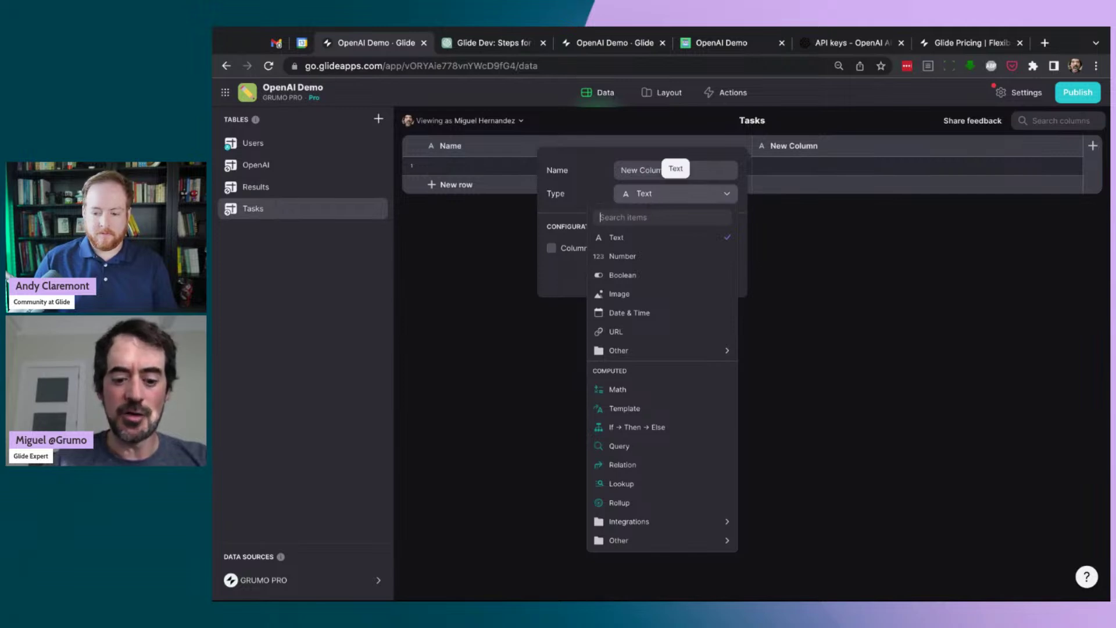
pyautogui.write('row id')
pyautogui.click(668, 239)
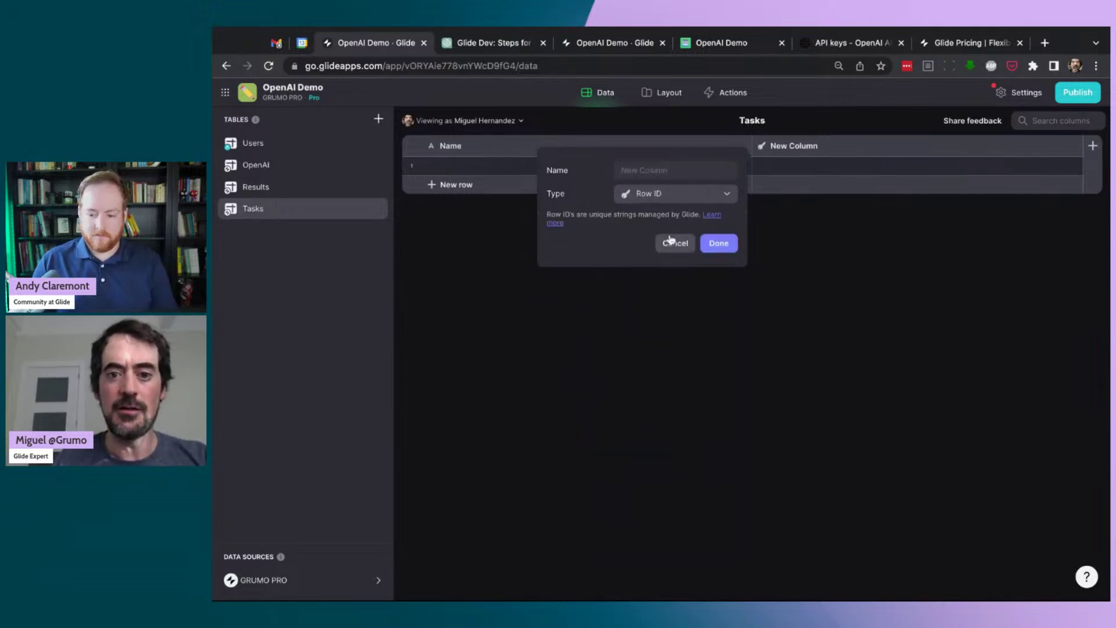
pyautogui.click(720, 244)
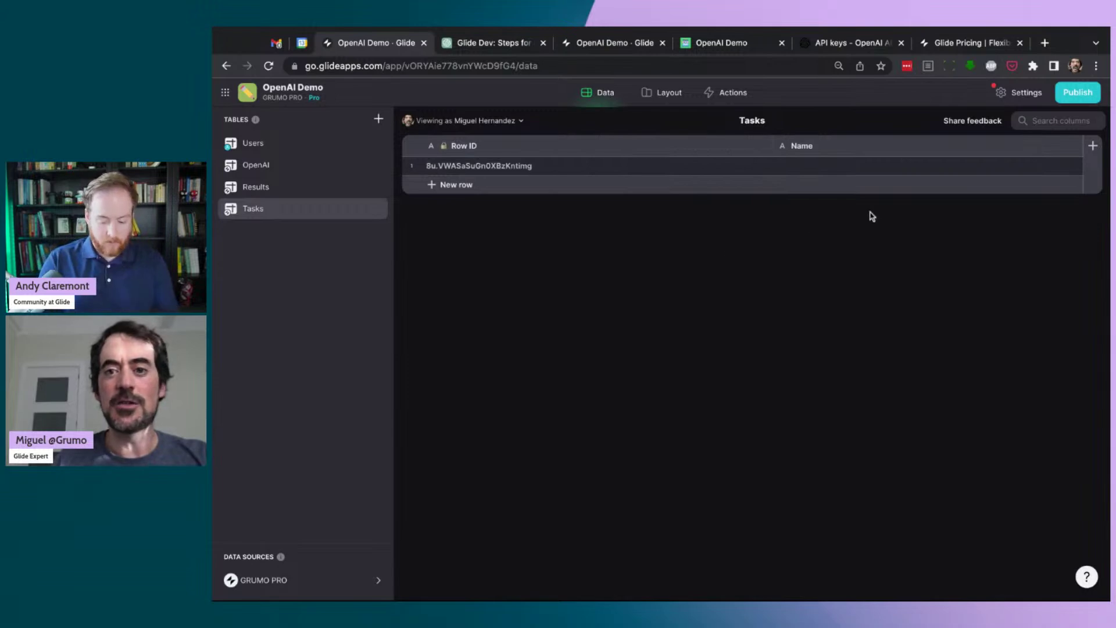
# Rename the Name column of the Tasks table to "Task Title".
pyautogui.click(1075, 148)
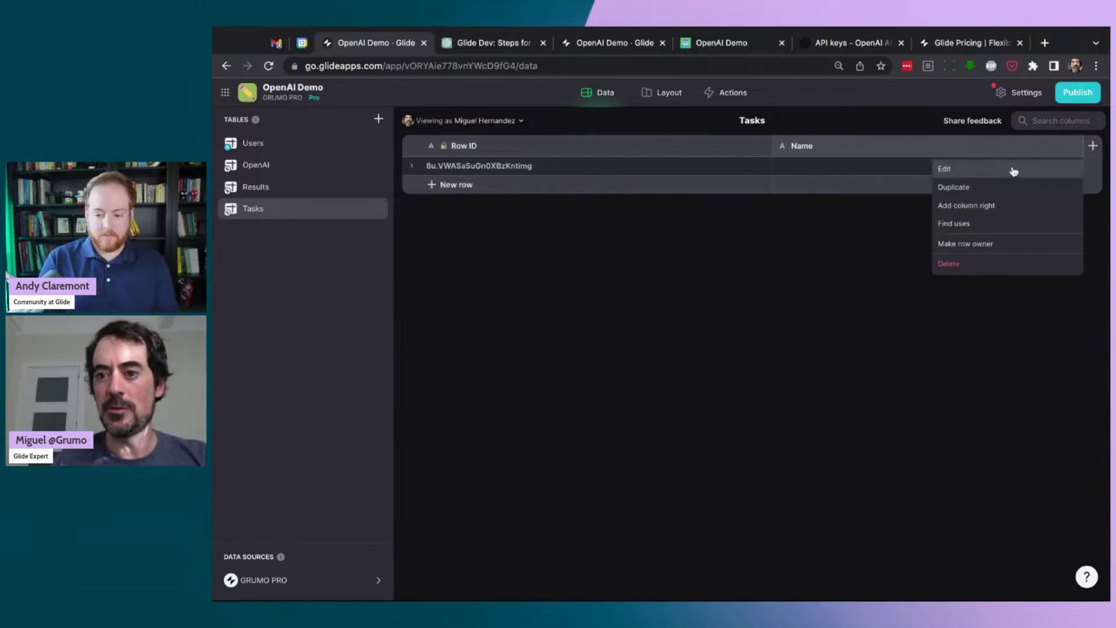
pyautogui.click(975, 169)
pyautogui.write('T')
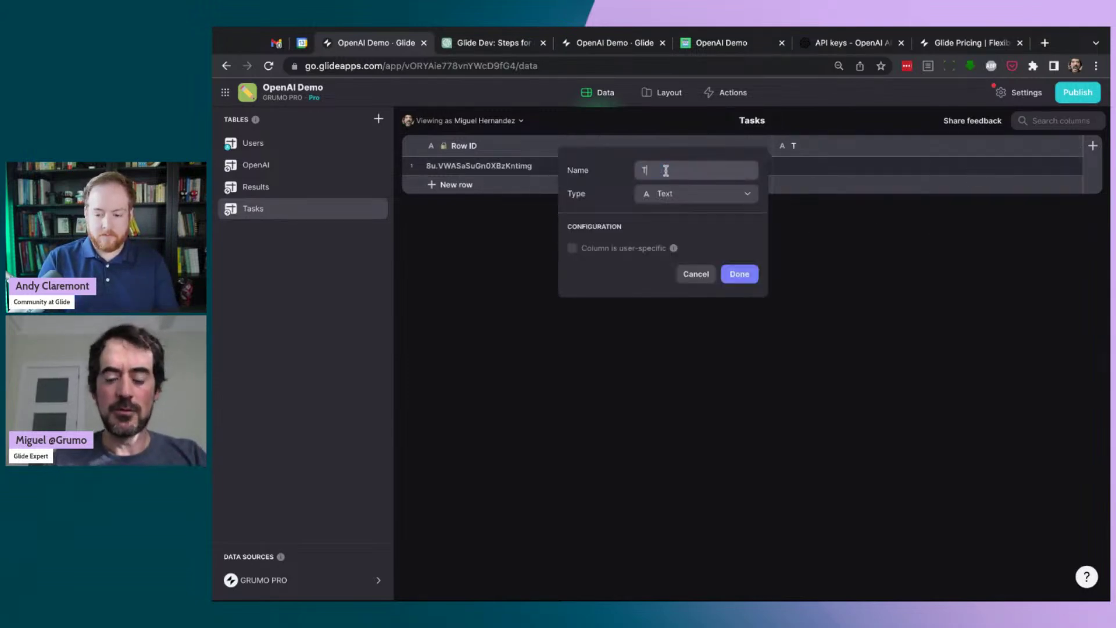
pyautogui.write('ask Title')
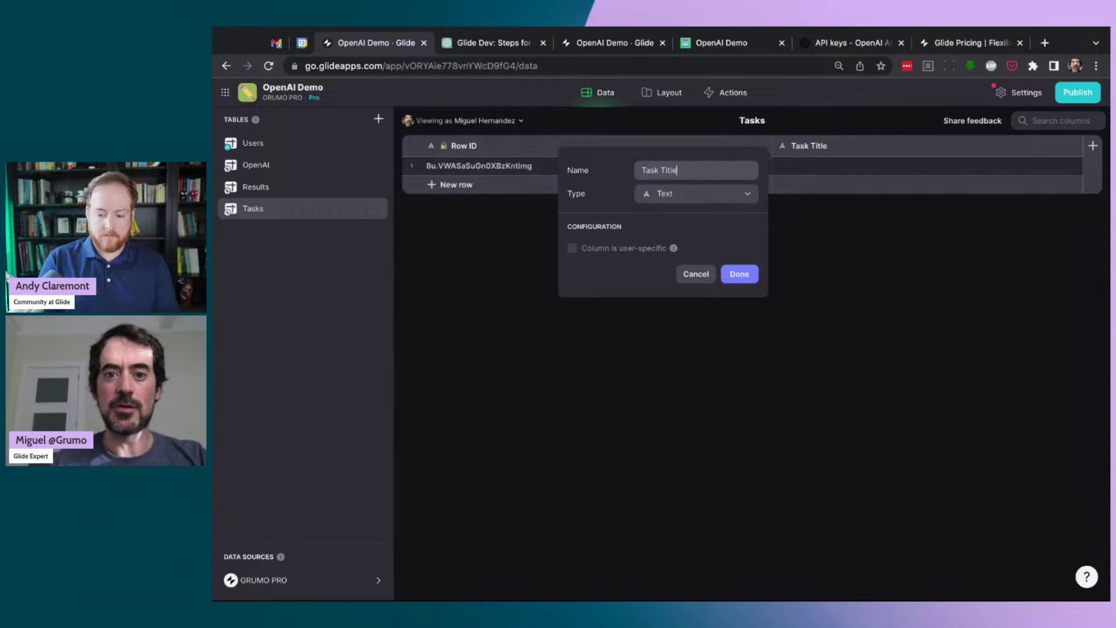
pyautogui.click(740, 274)
# Add another new column after Task Title in the Tasks table.
pyautogui.click(1093, 146)
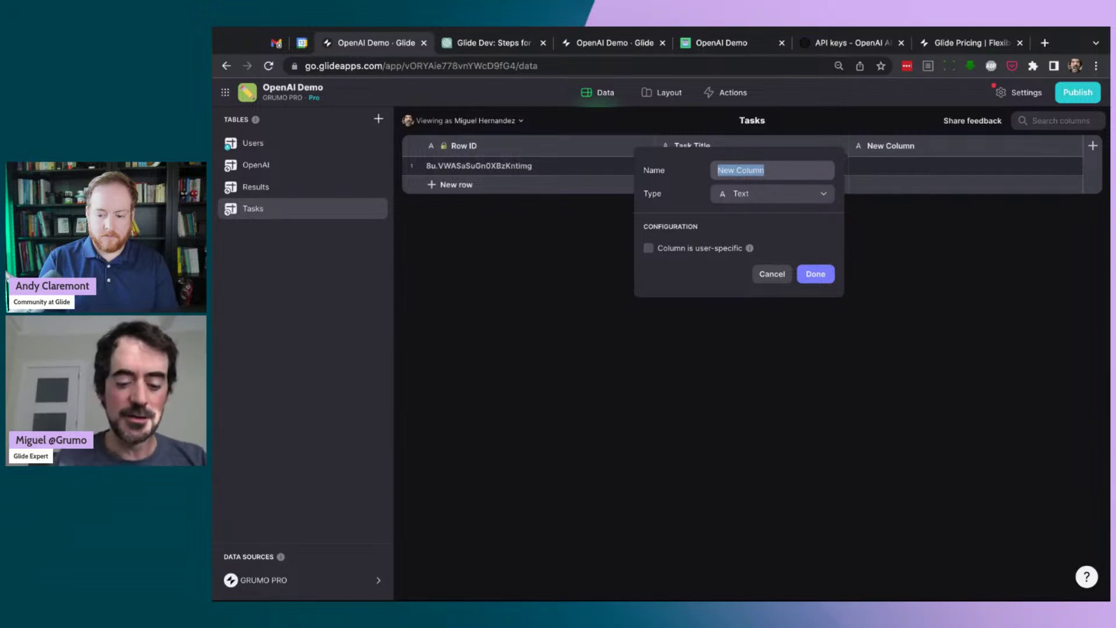
# Finish the new Tasks column as a Boolean named IsItDone? and place it before the Task Title column.
pyautogui.write('IsItDone?')
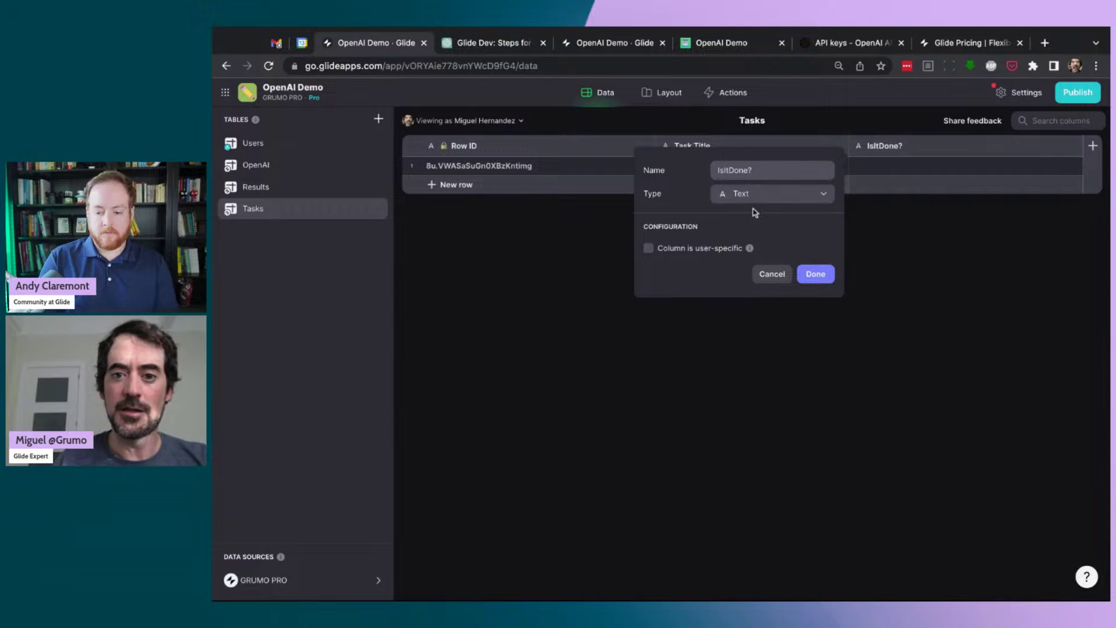
pyautogui.click(751, 194)
pyautogui.write('boo')
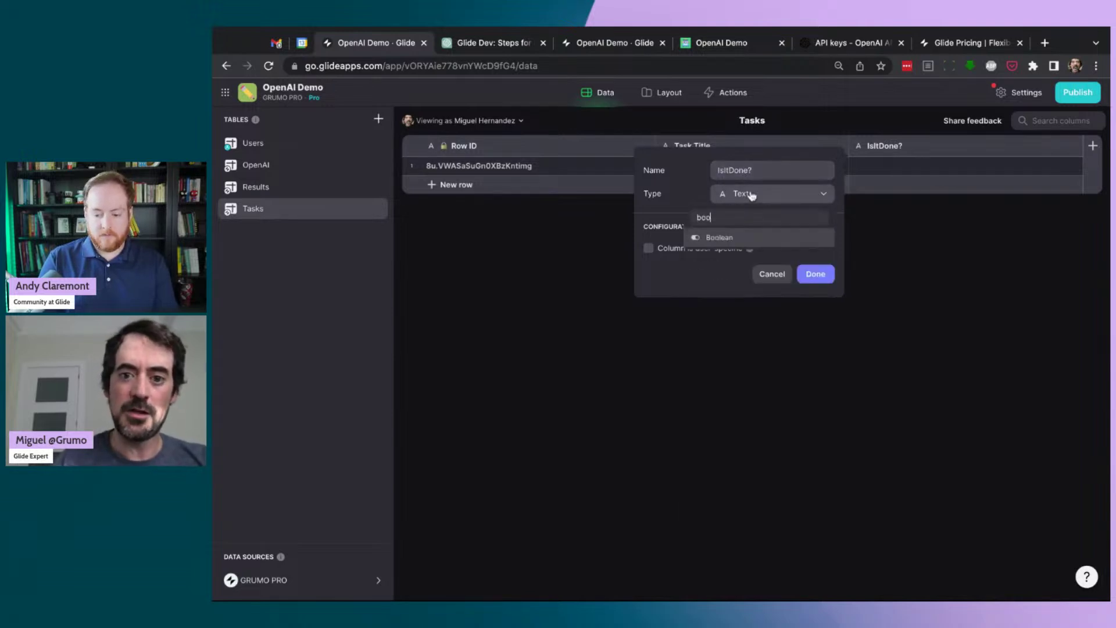
pyautogui.click(721, 238)
pyautogui.click(816, 274)
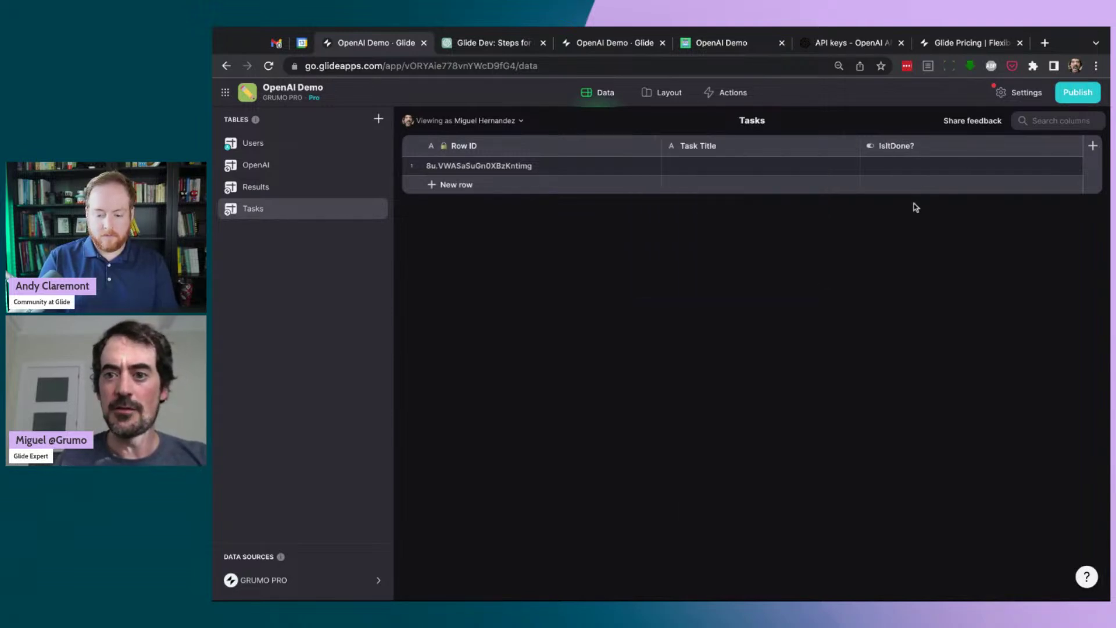
pyautogui.click(911, 146)
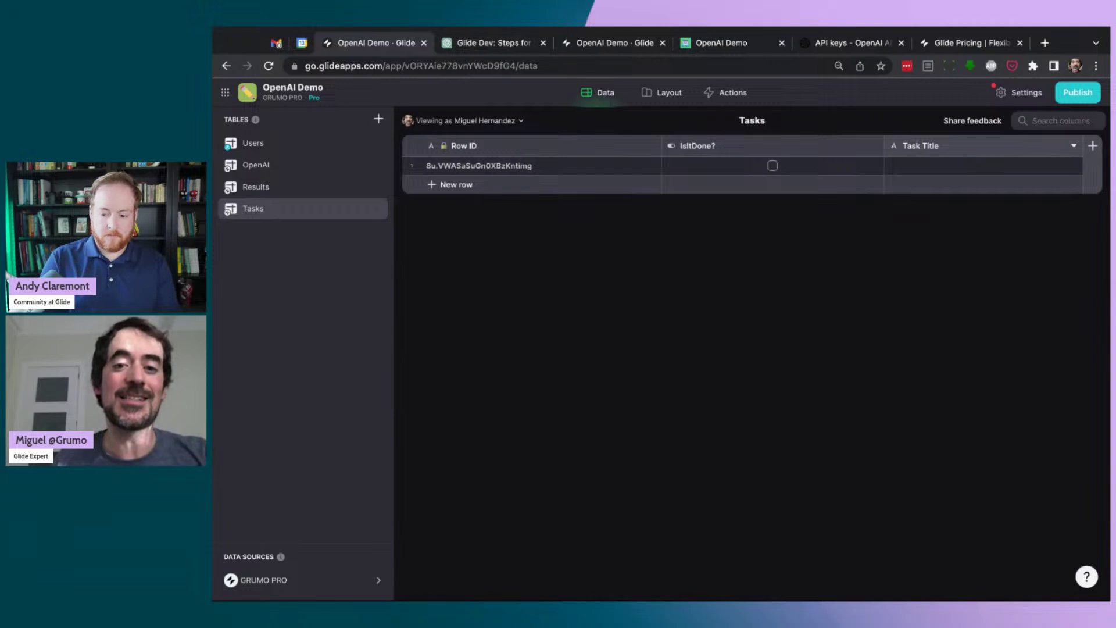
# Add a text column named Author ID to the Tasks table.
pyautogui.click(1093, 145)
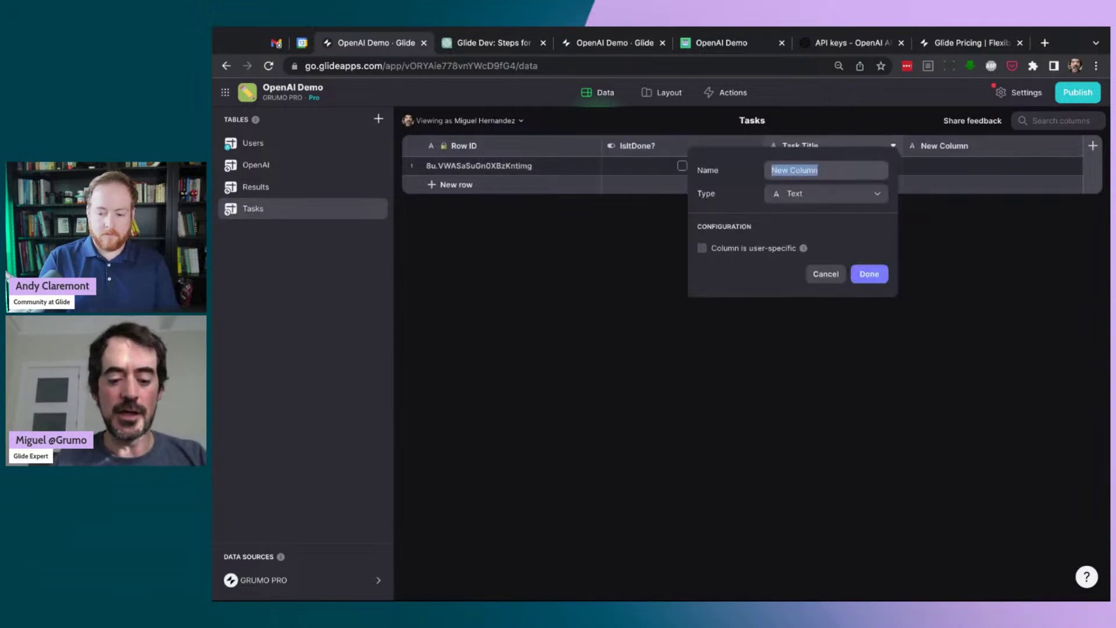
pyautogui.write('Author ID')
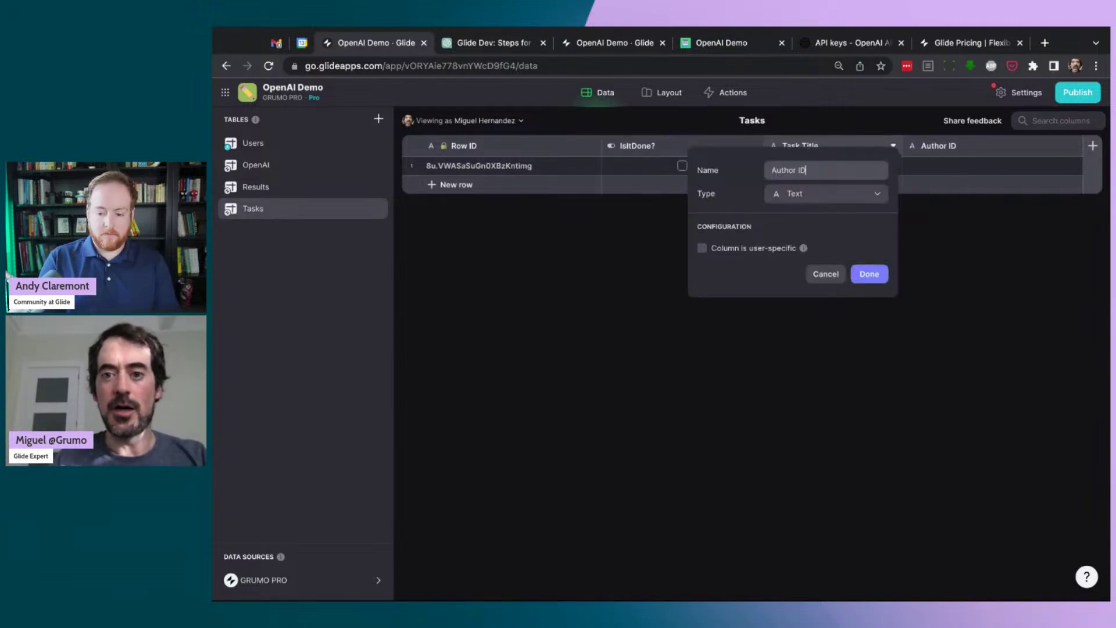
pyautogui.click(870, 274)
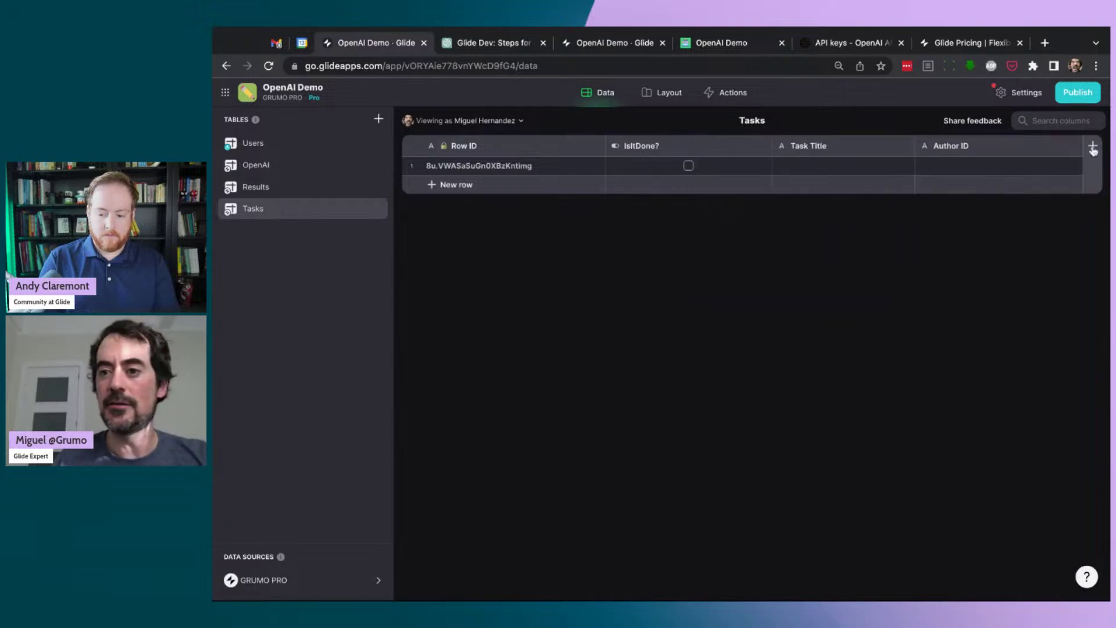
# Add a Date & Time column named Created At to the Tasks table, using the Short date format.
pyautogui.click(1094, 147)
pyautogui.write('Created At')
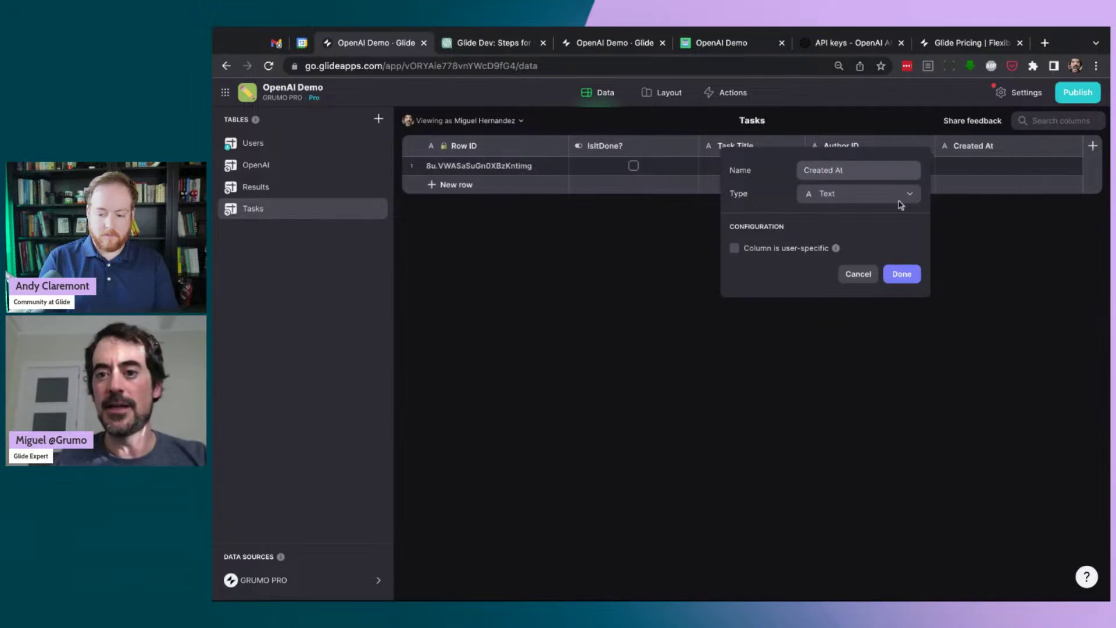
pyautogui.click(864, 193)
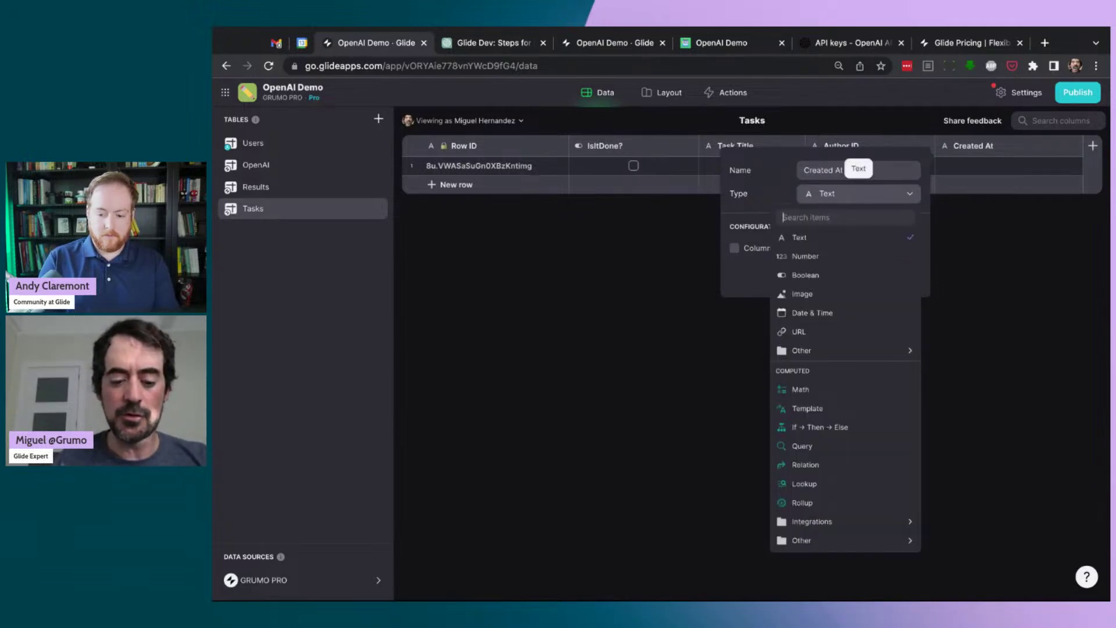
pyautogui.write('dt')
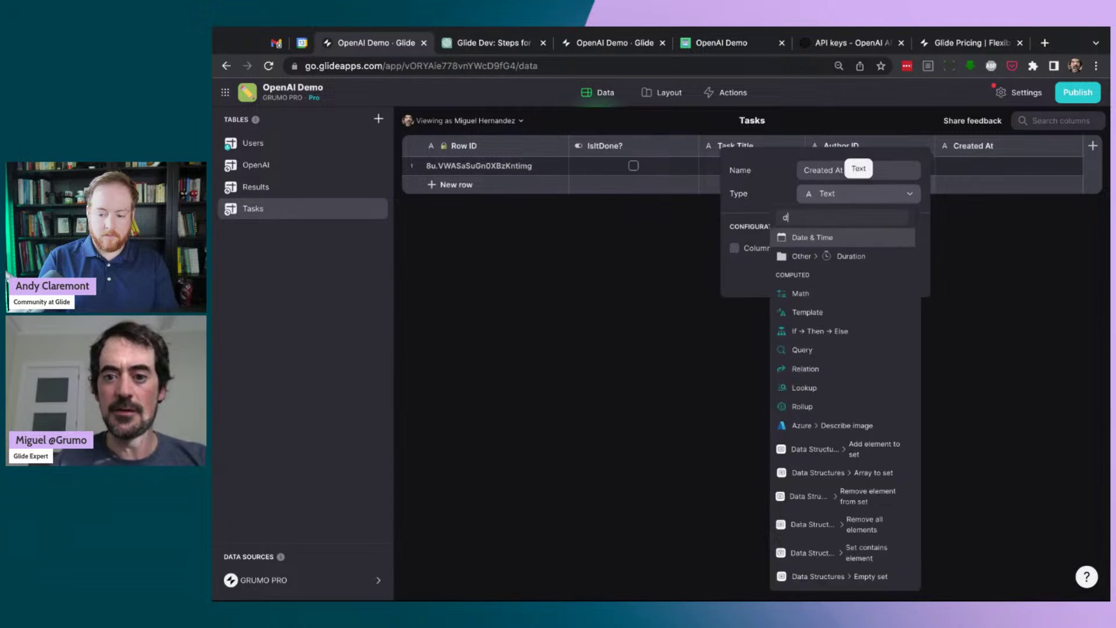
pyautogui.click(849, 232)
pyautogui.click(833, 325)
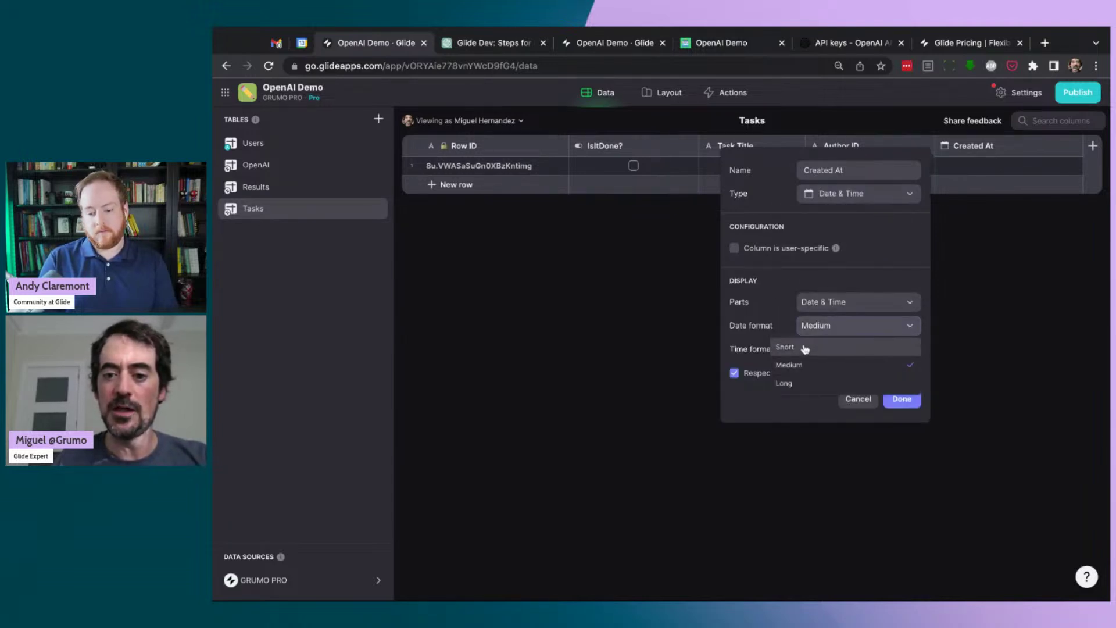
pyautogui.click(804, 347)
pyautogui.click(900, 398)
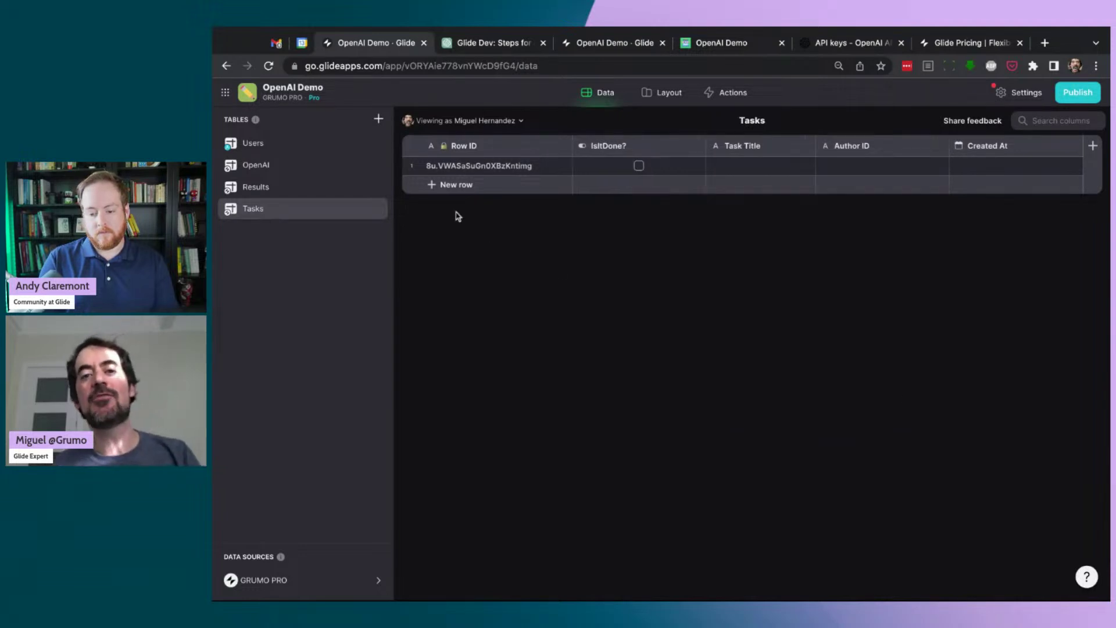
# Delete the only row, which is empty, from the Tasks table.
pyautogui.click(412, 166)
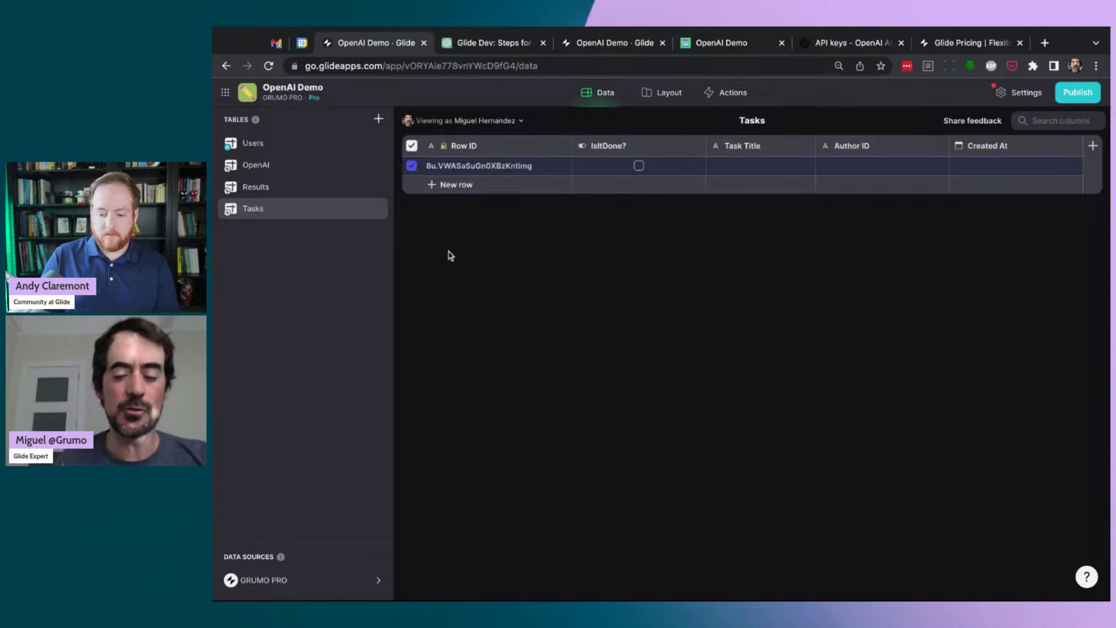
pyautogui.press('Delete')
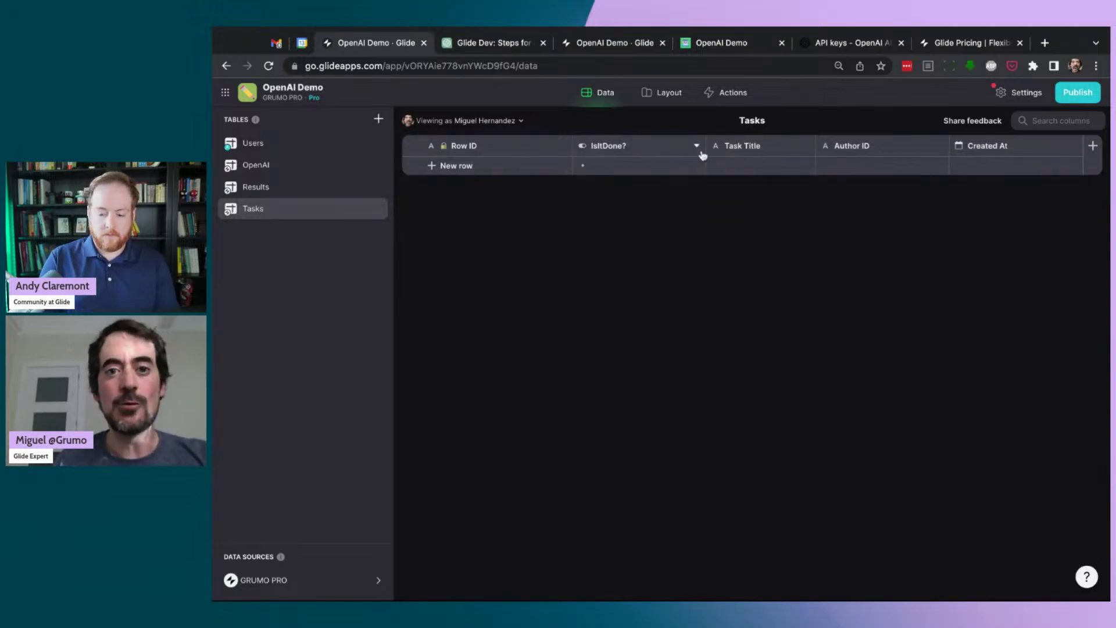
# Enable advanced actions for the Results list in the app layout and add a primary collection item action, previewed in desktop size.
pyautogui.click(671, 98)
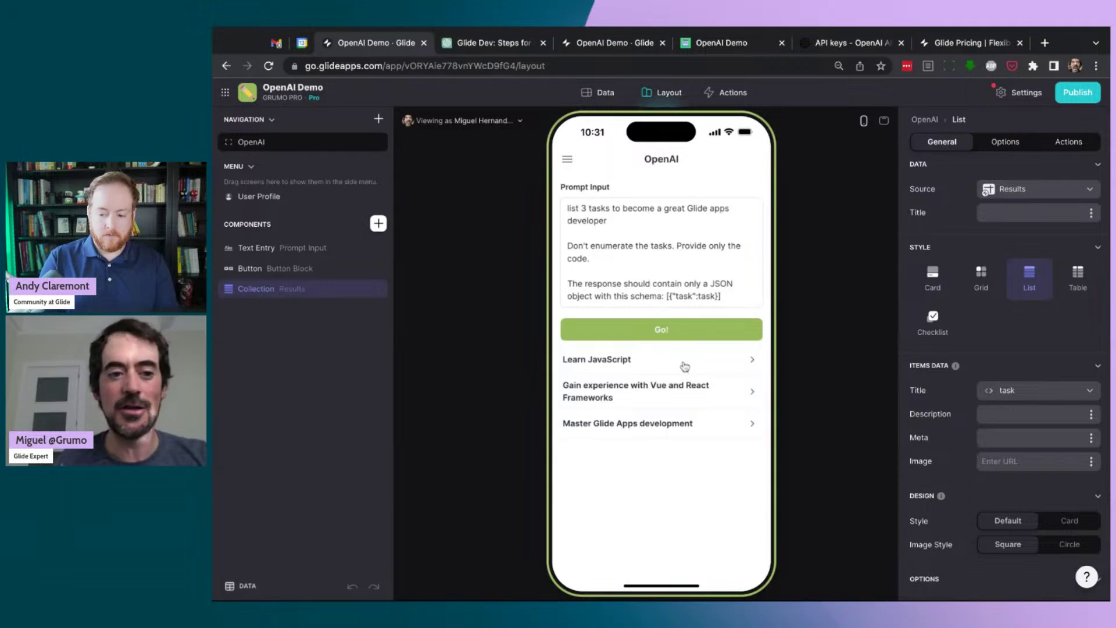
pyautogui.click(1066, 142)
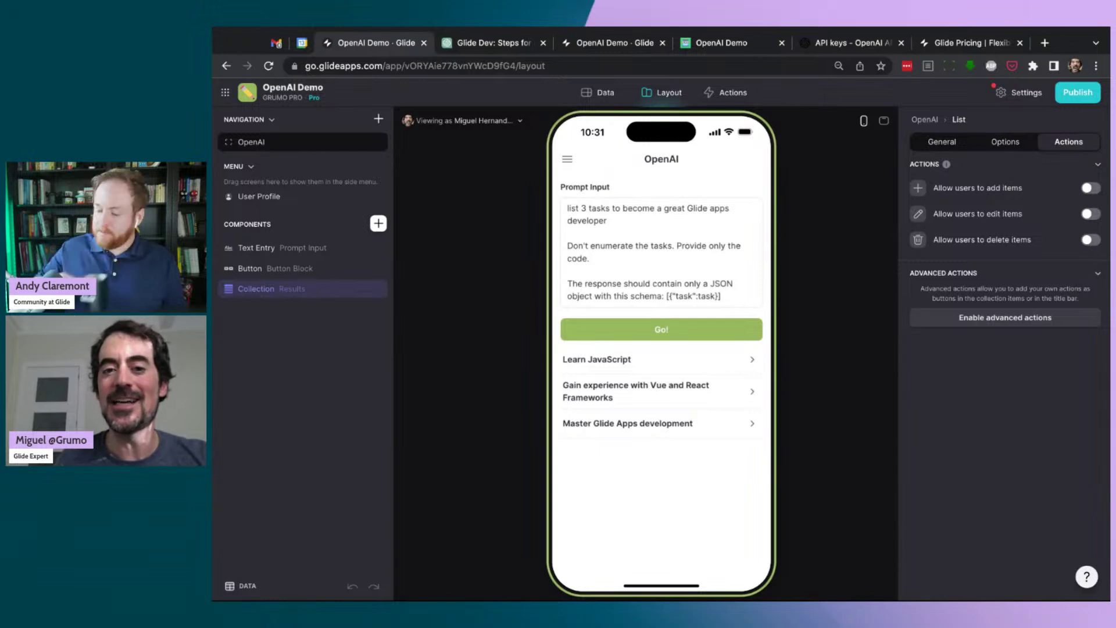
pyautogui.click(1006, 317)
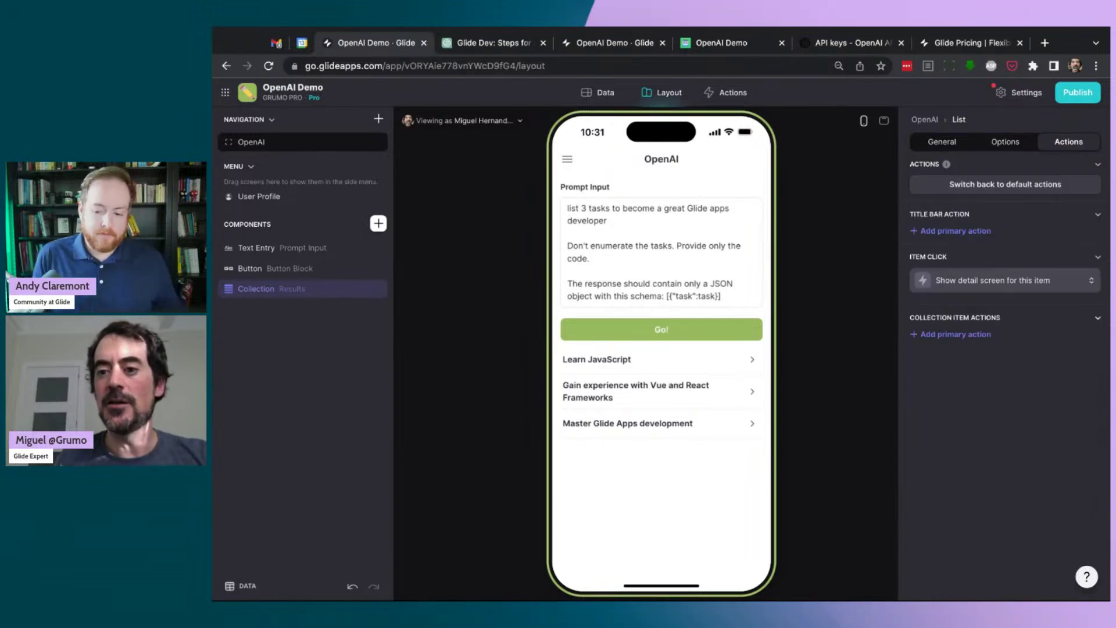
pyautogui.click(975, 335)
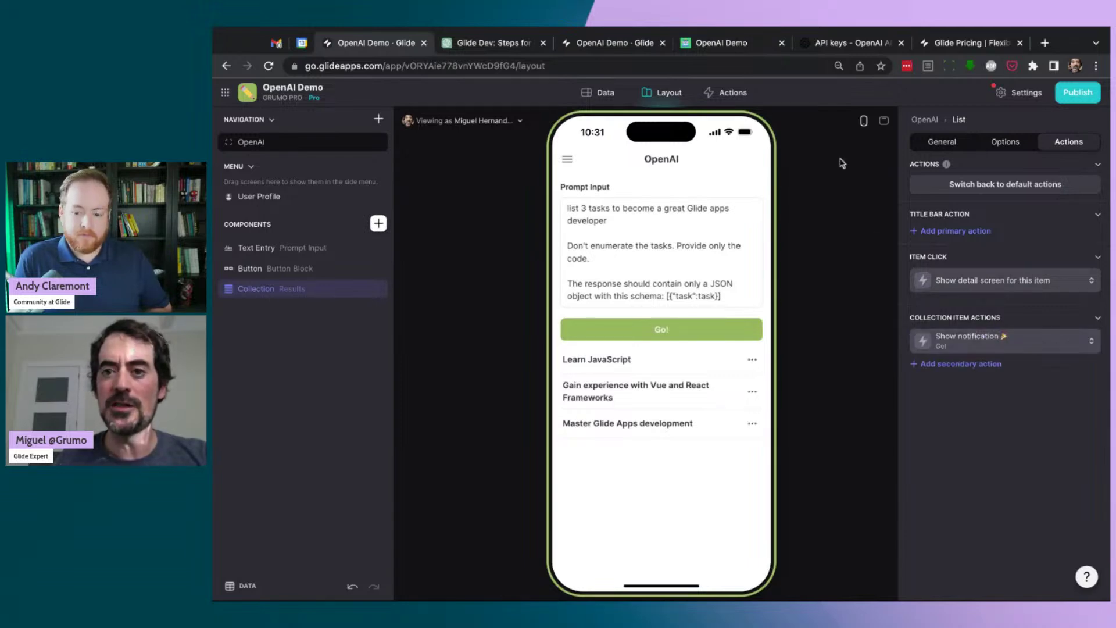
pyautogui.click(884, 121)
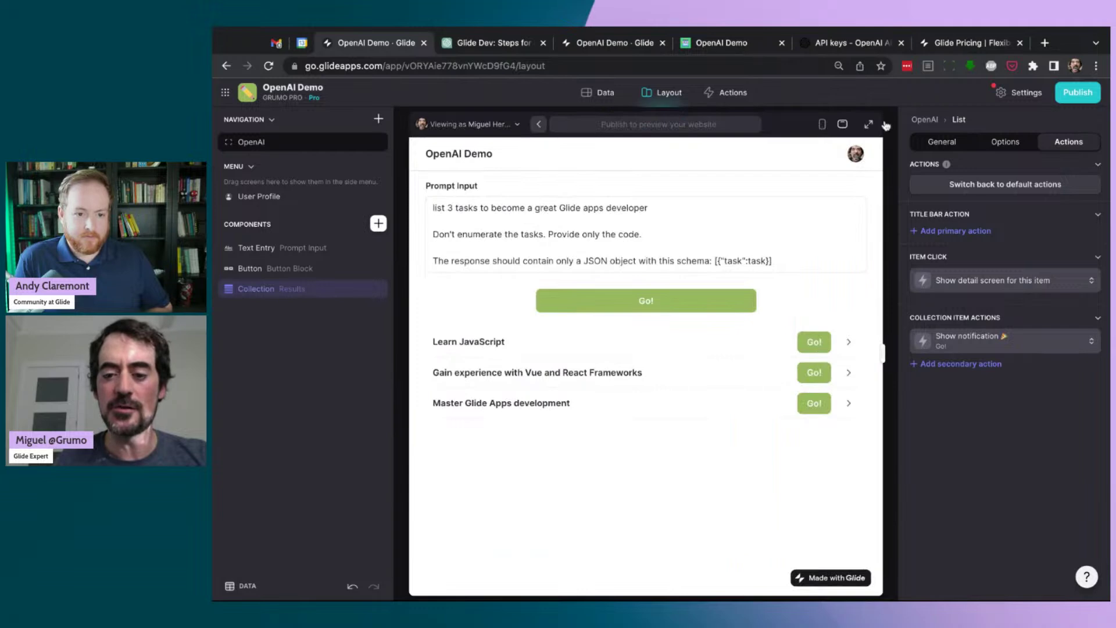
# Title the Results list's collection item action "Add" and give it a plus icon.
pyautogui.click(1049, 340)
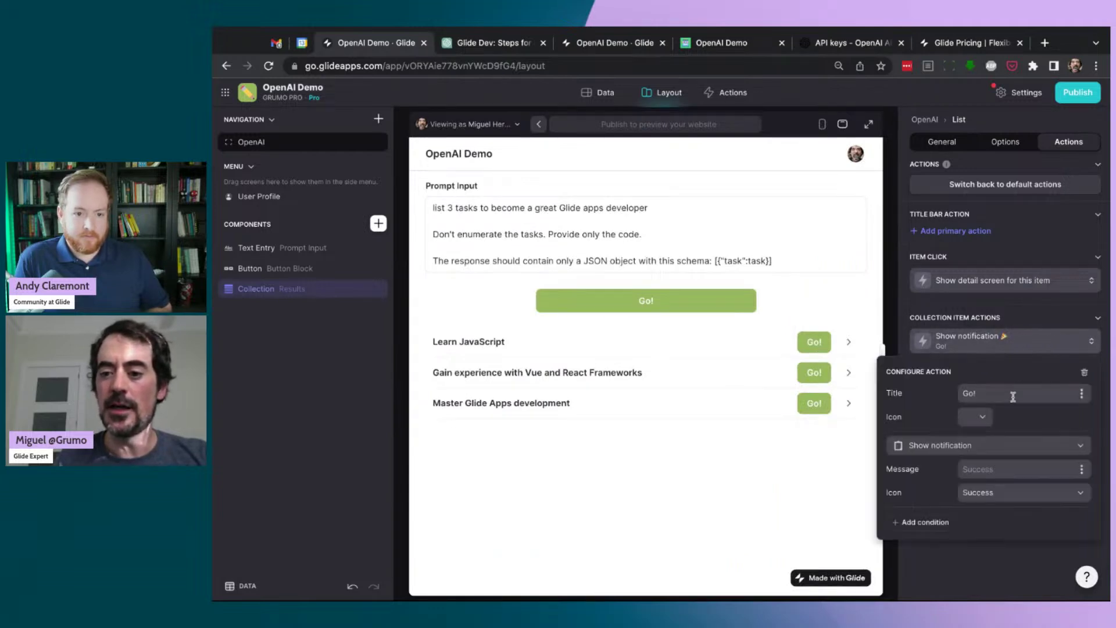
pyautogui.doubleClick(988, 395)
pyautogui.write('Add')
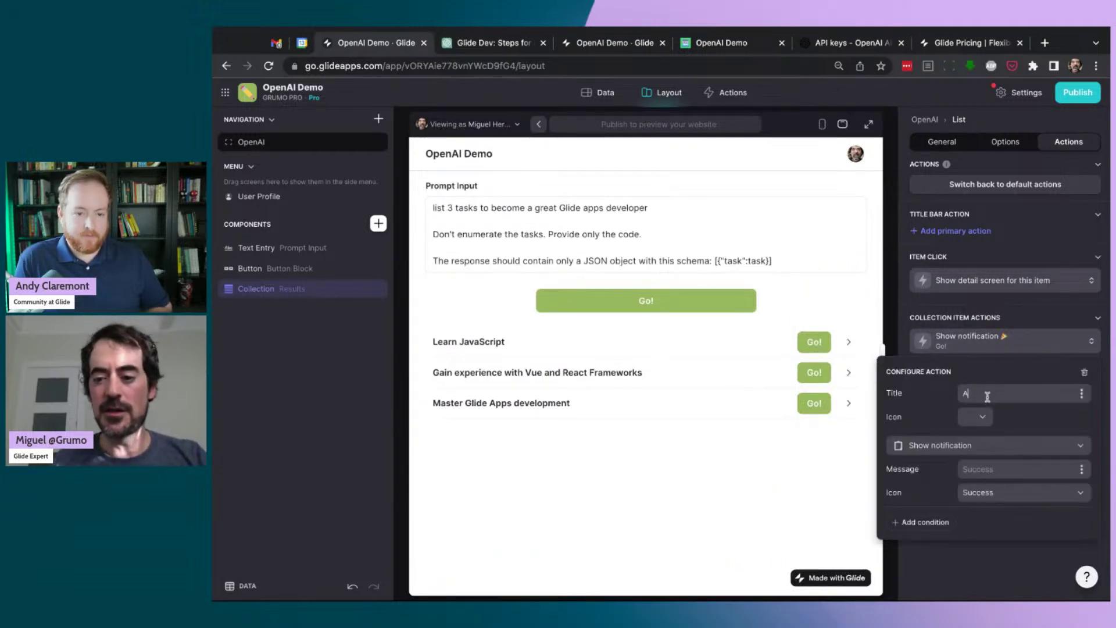
pyautogui.click(980, 418)
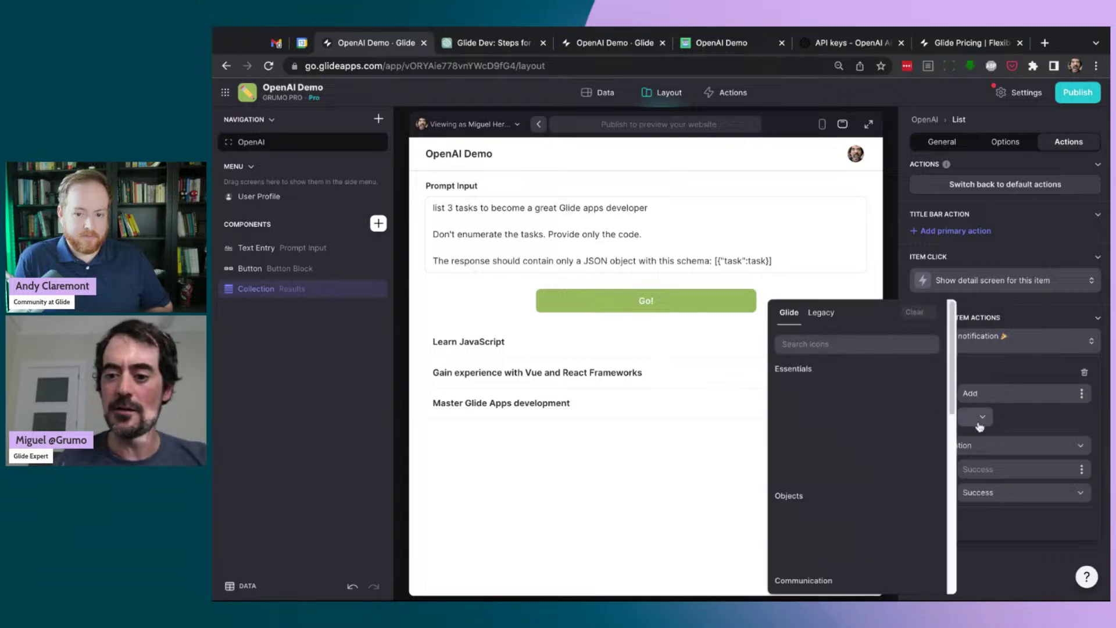
pyautogui.click(927, 433)
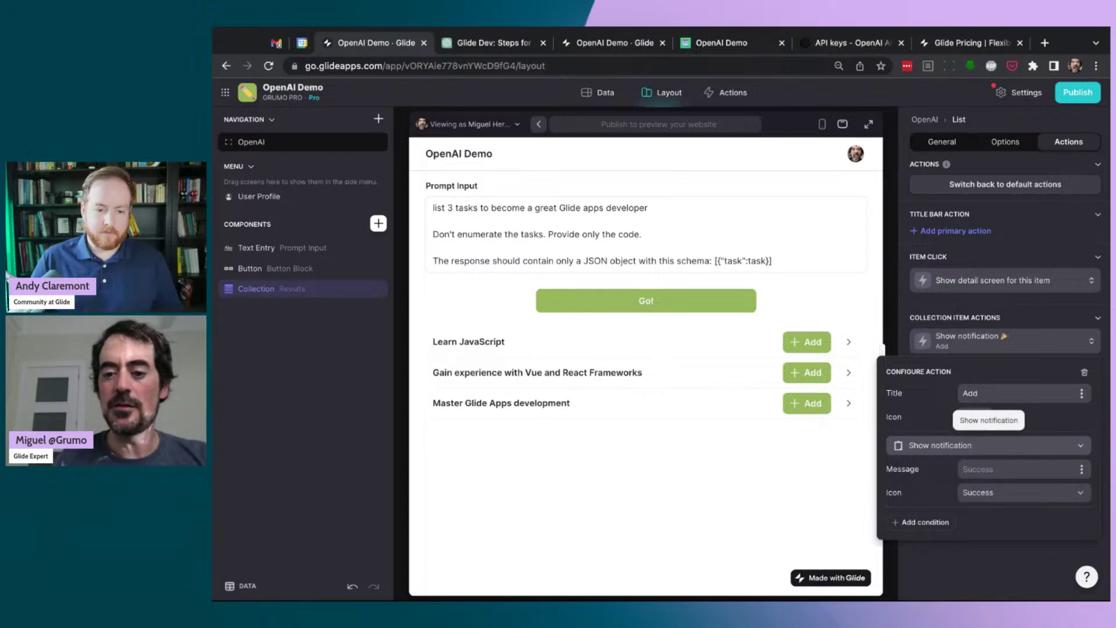
# Create a new custom action for the list's Add button and name it "Task: Add".
pyautogui.click(989, 445)
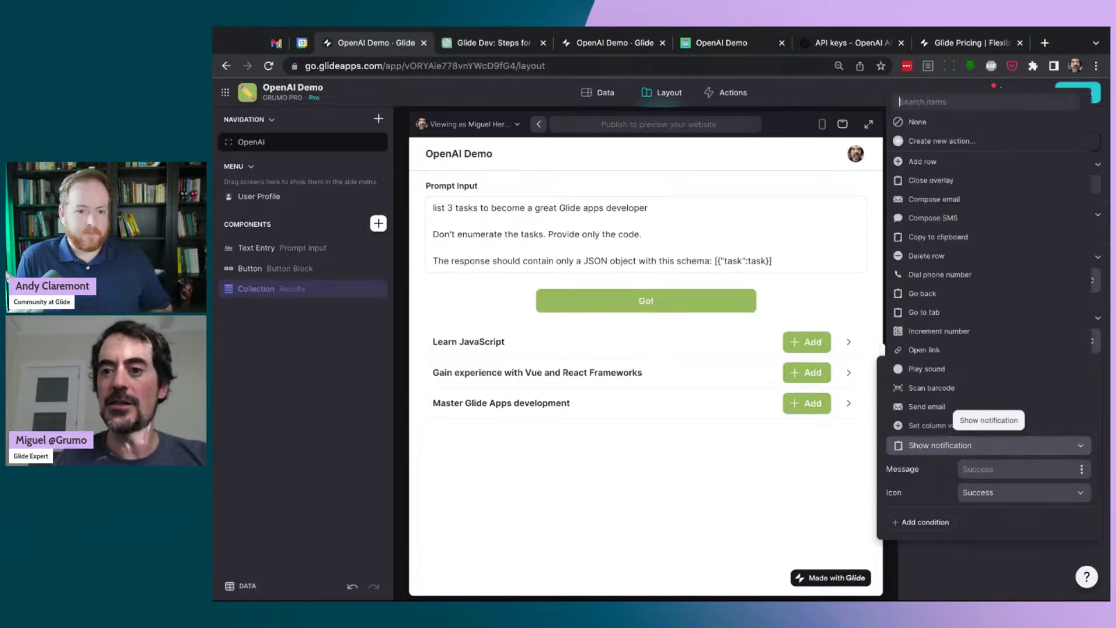
pyautogui.click(942, 141)
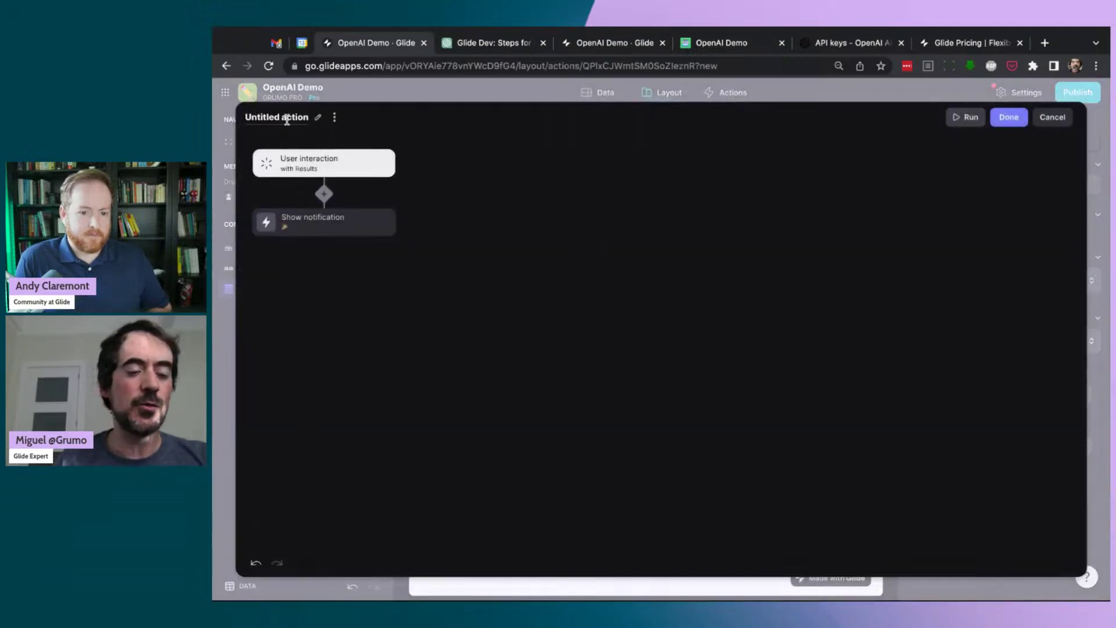
pyautogui.click(287, 118)
pyautogui.write('Tas')
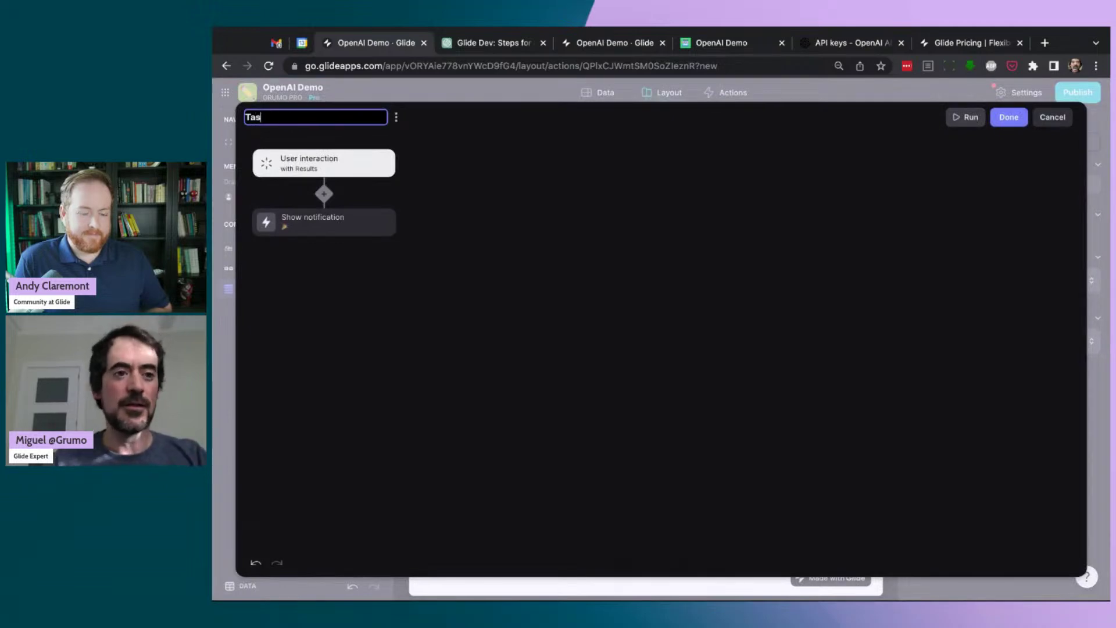
pyautogui.write('k: ')
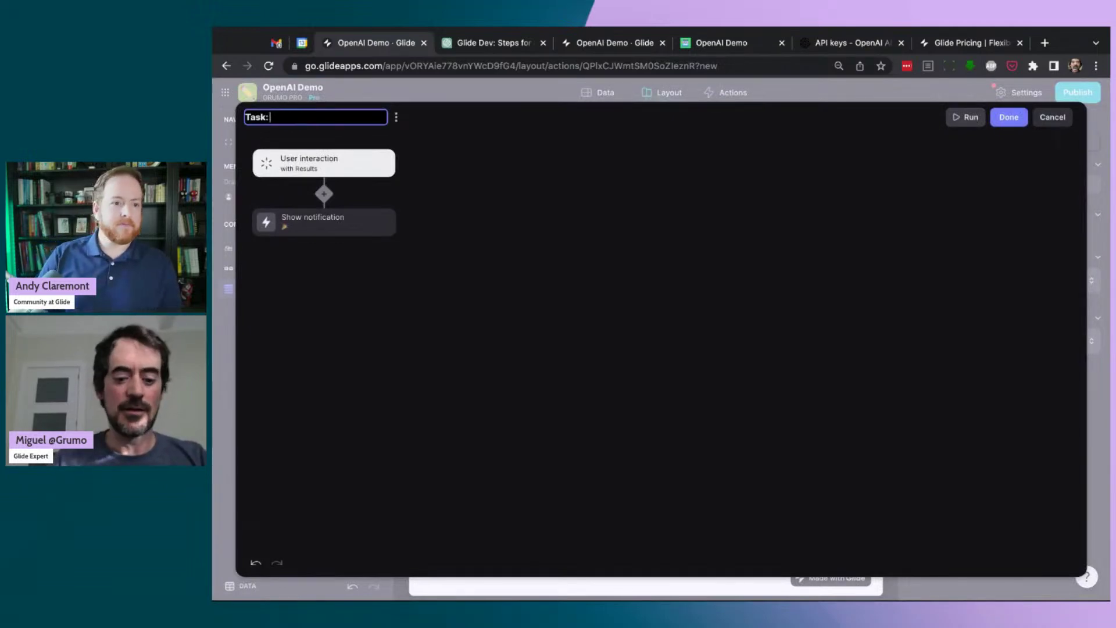
pyautogui.write('Add')
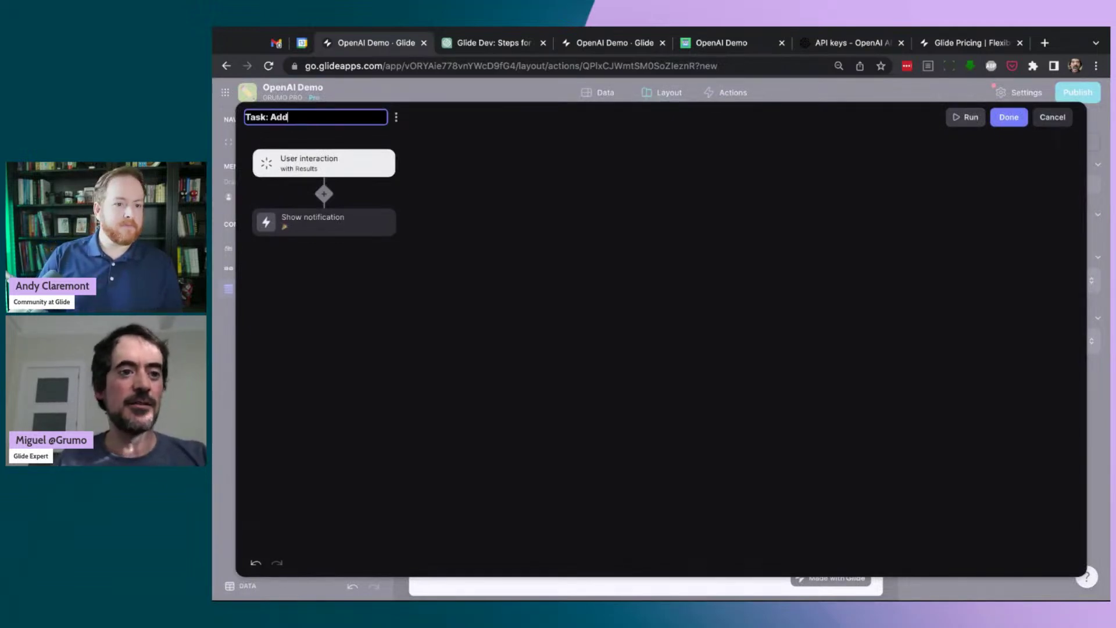
# Change the Show notification step to Add row in the Tasks table, filling Task Title from the task column.
pyautogui.click(350, 223)
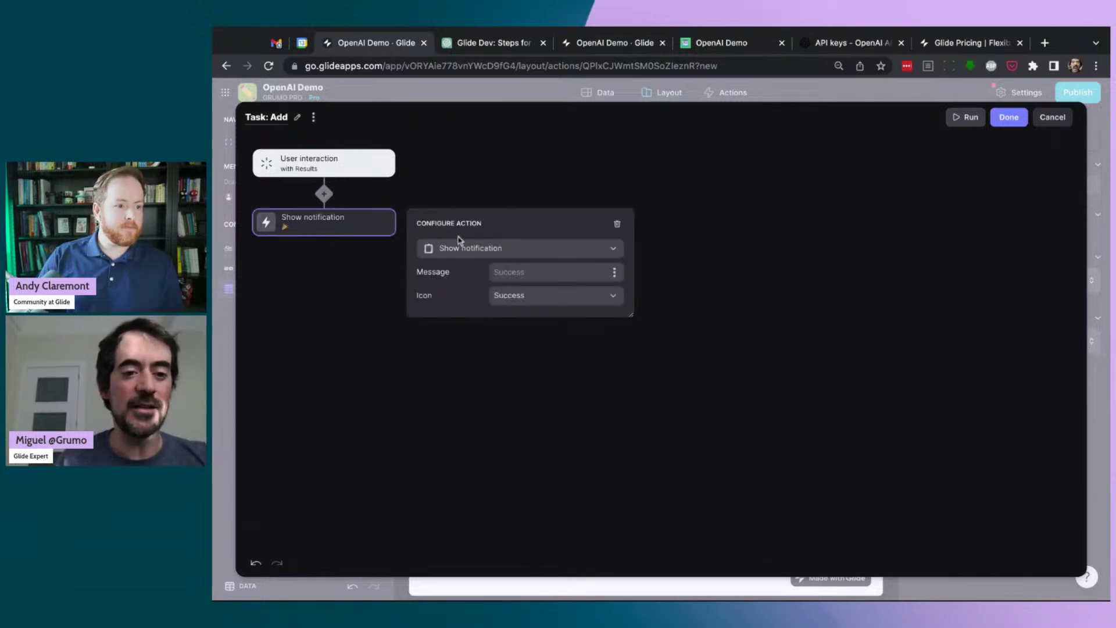
pyautogui.click(504, 248)
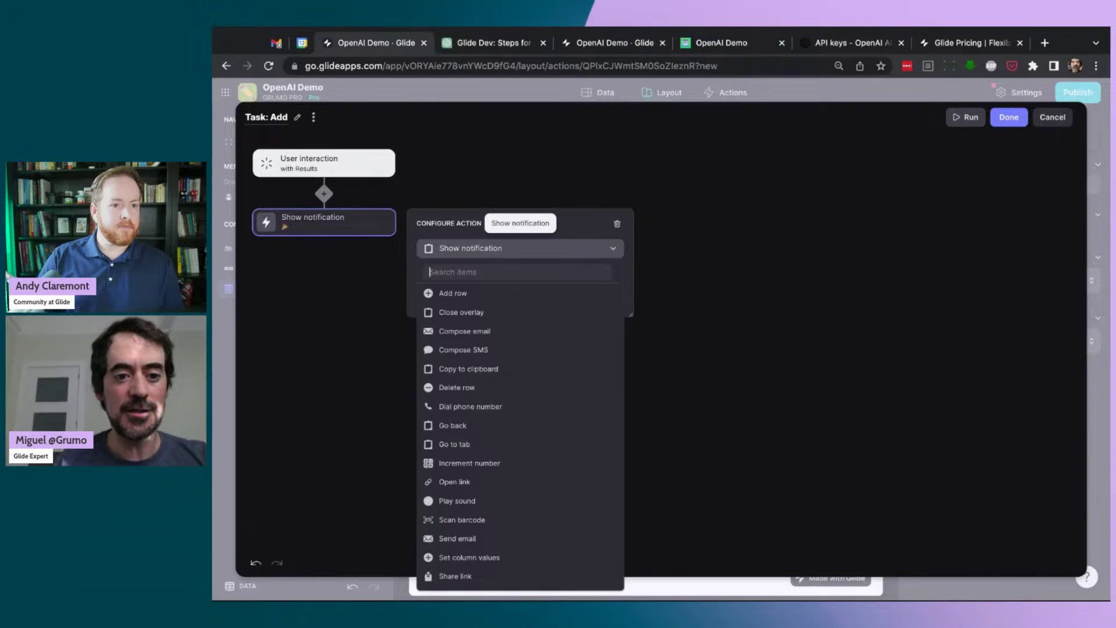
pyautogui.click(461, 293)
pyautogui.click(552, 274)
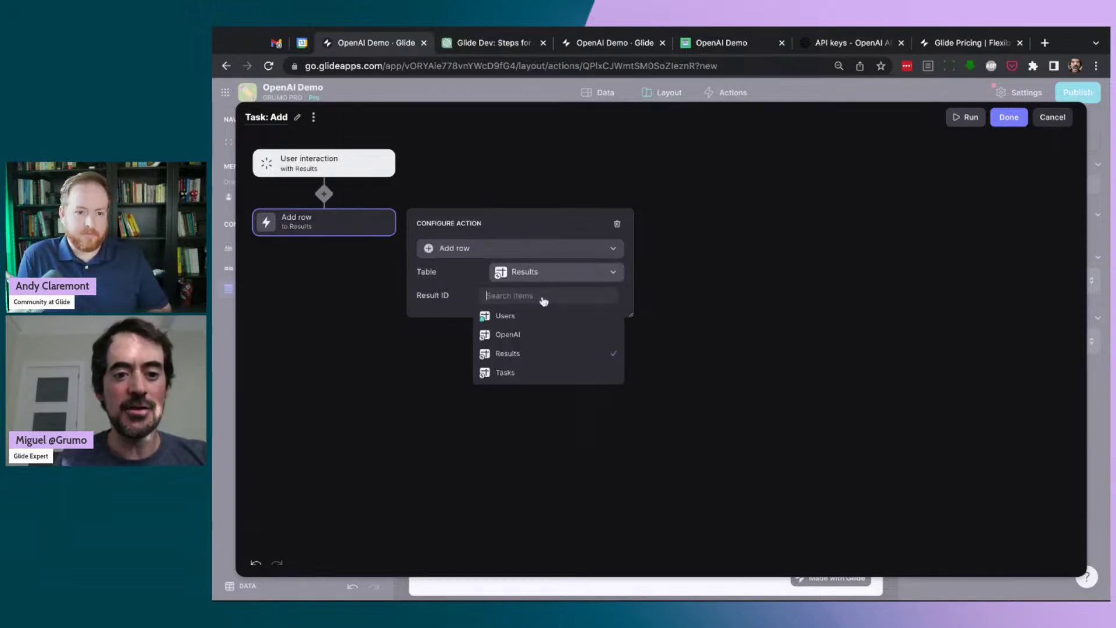
pyautogui.click(525, 376)
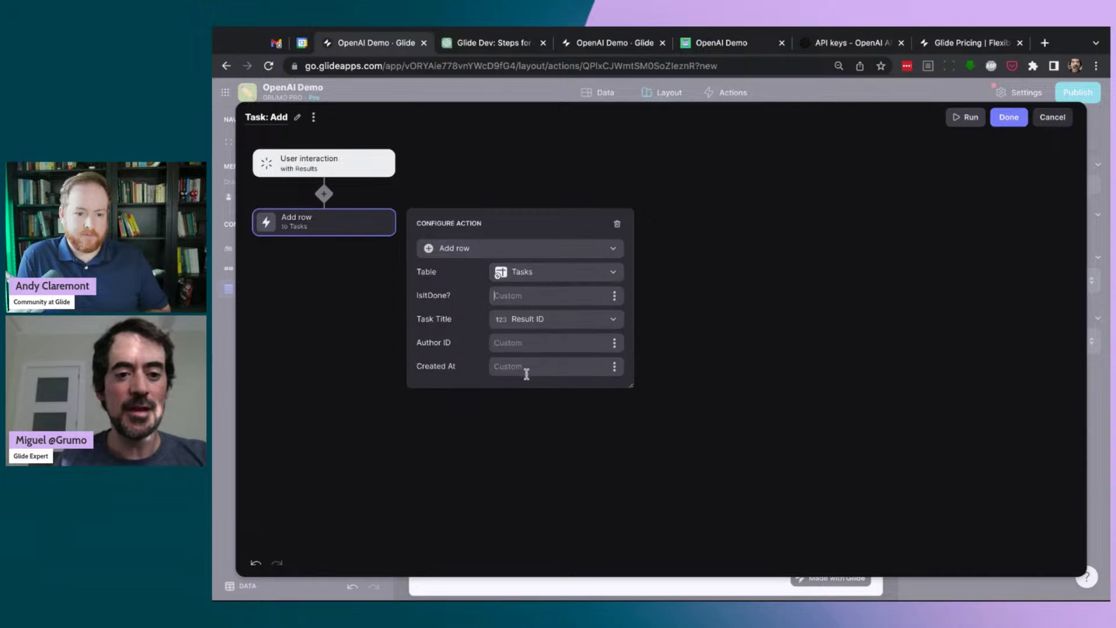
pyautogui.click(584, 319)
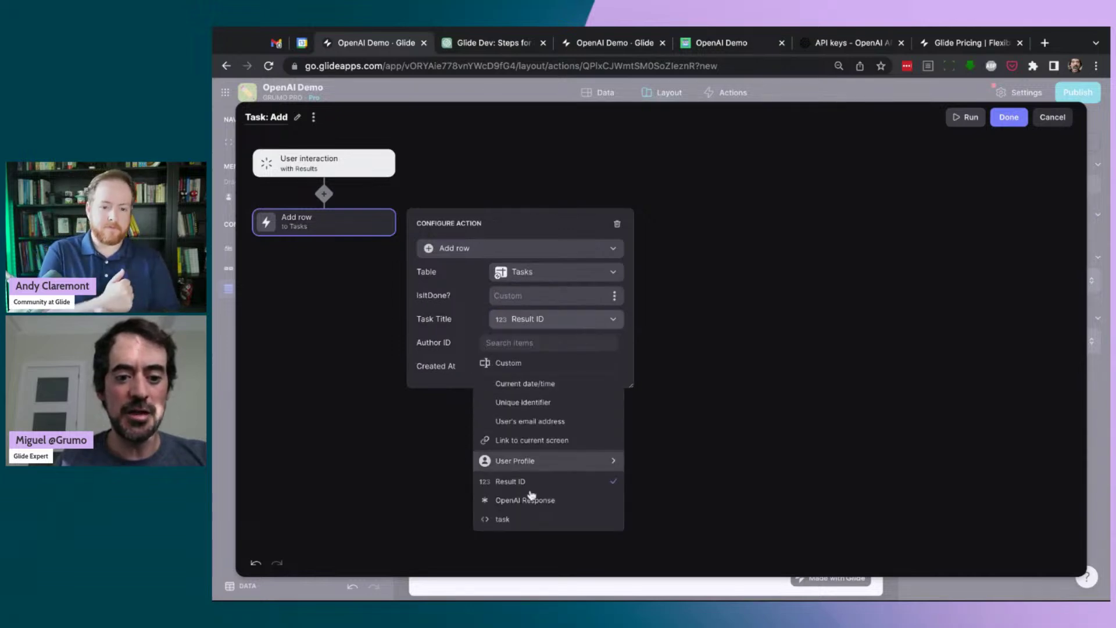
pyautogui.click(511, 520)
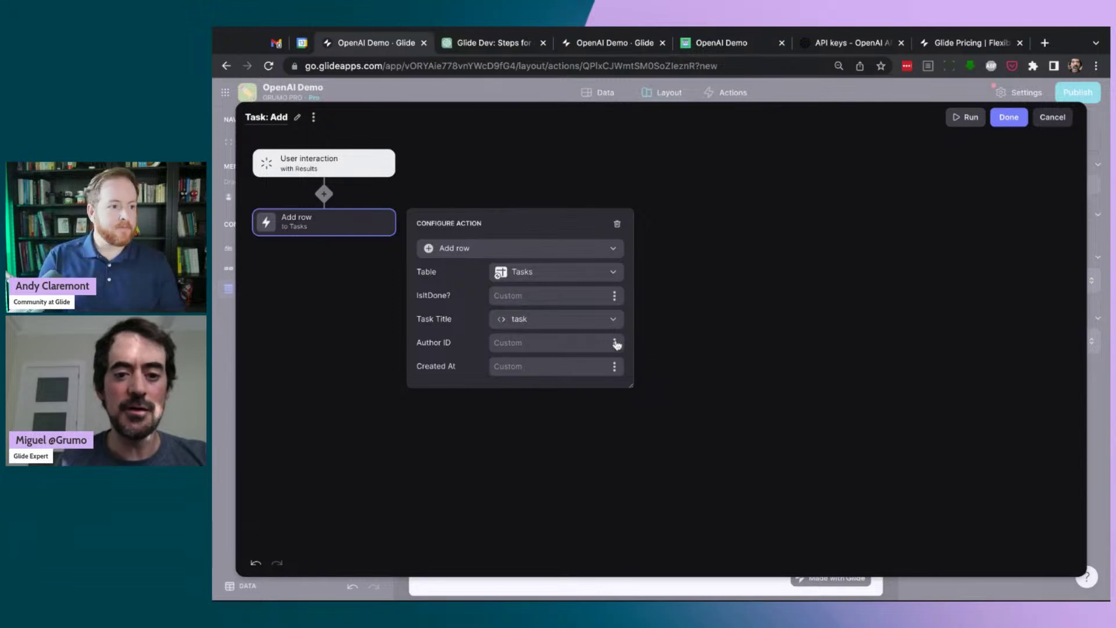
# Fill the Add row's Author ID with the User Profile email and Created At with the current date/time, and save the action.
pyautogui.click(614, 367)
pyautogui.moveTo(555, 488)
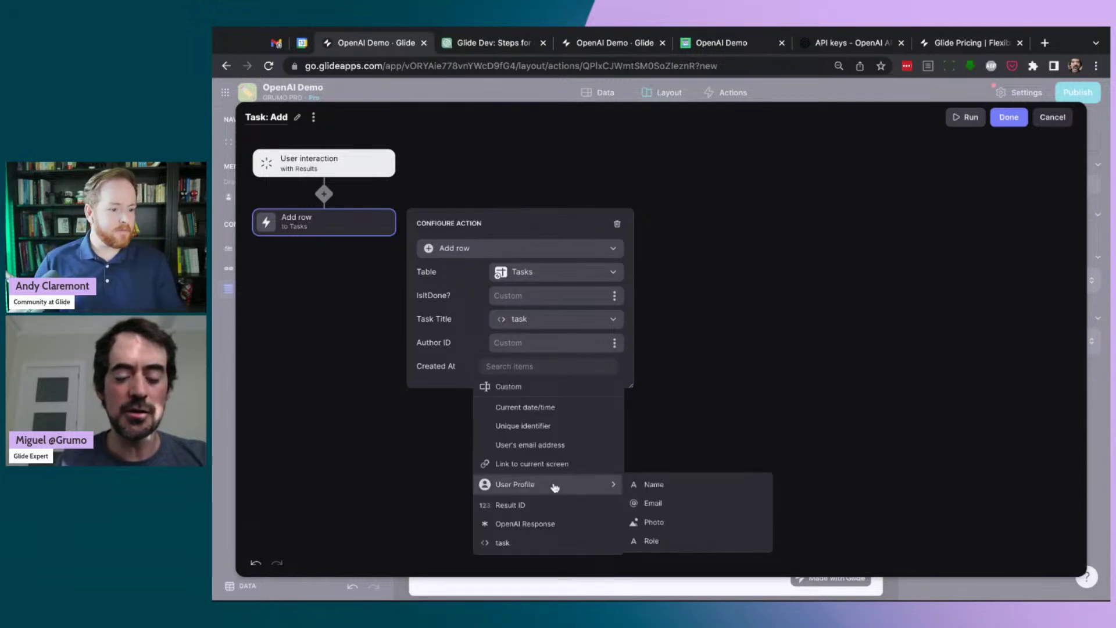
pyautogui.click(659, 504)
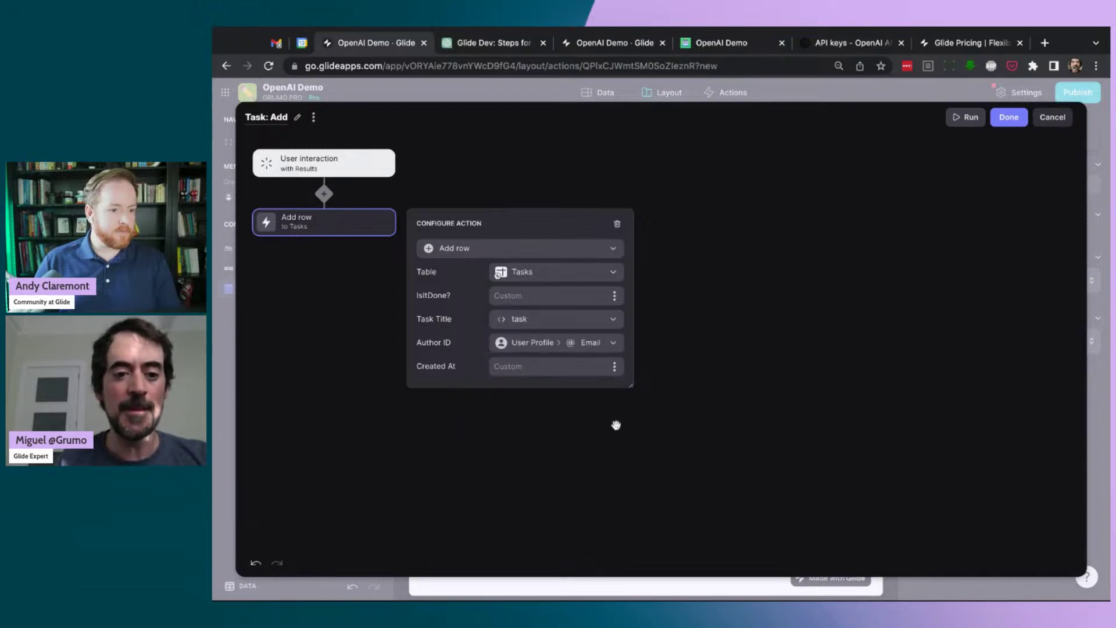
pyautogui.click(615, 367)
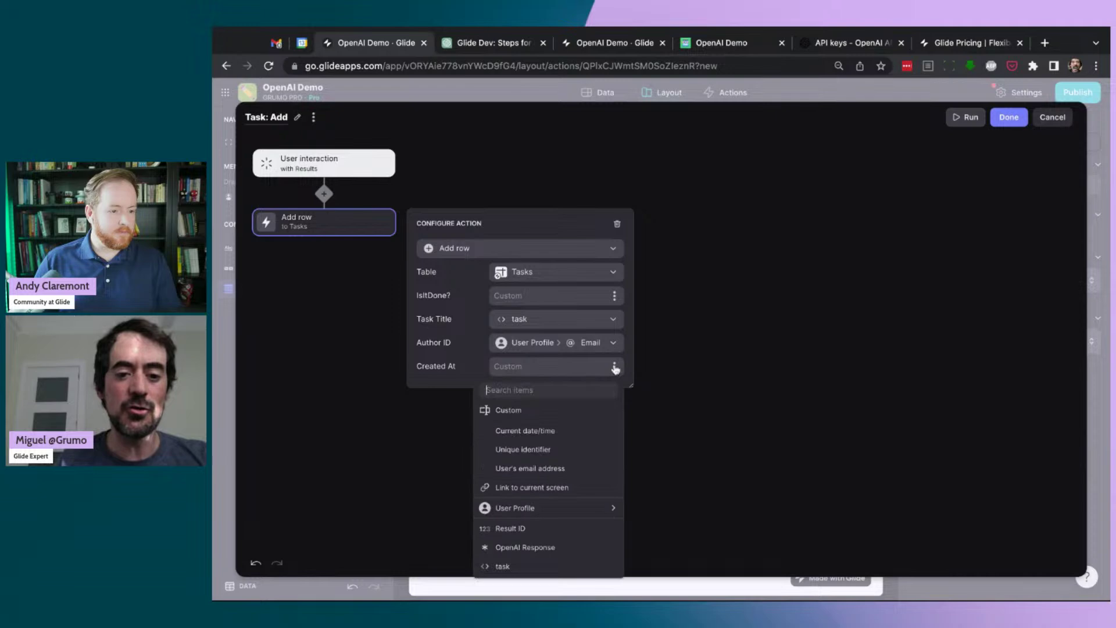
pyautogui.click(558, 430)
pyautogui.click(763, 362)
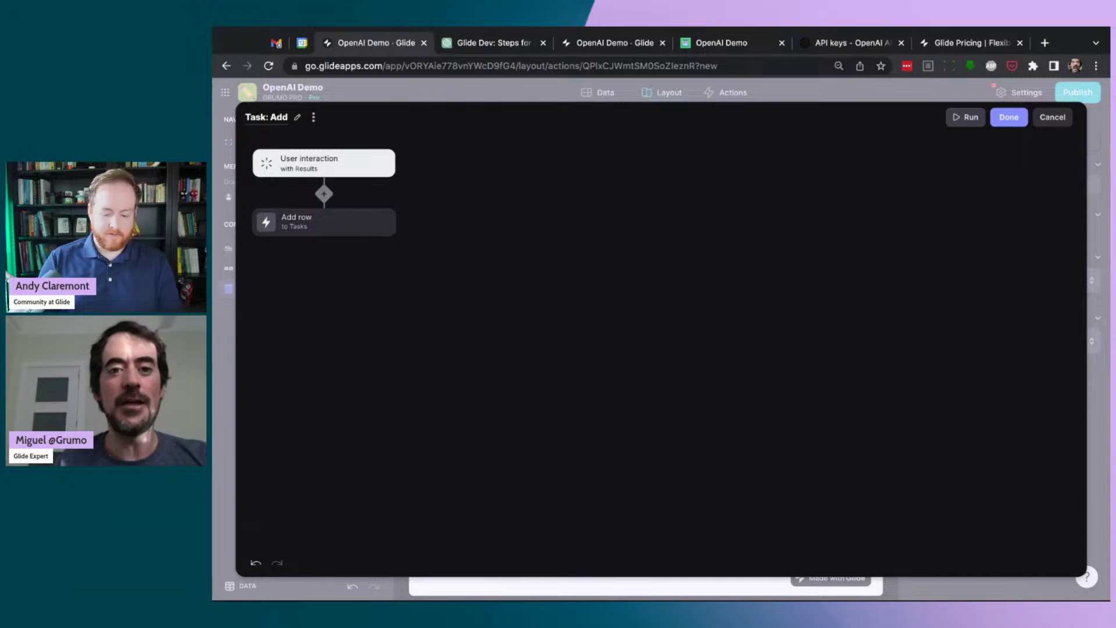
pyautogui.click(1009, 118)
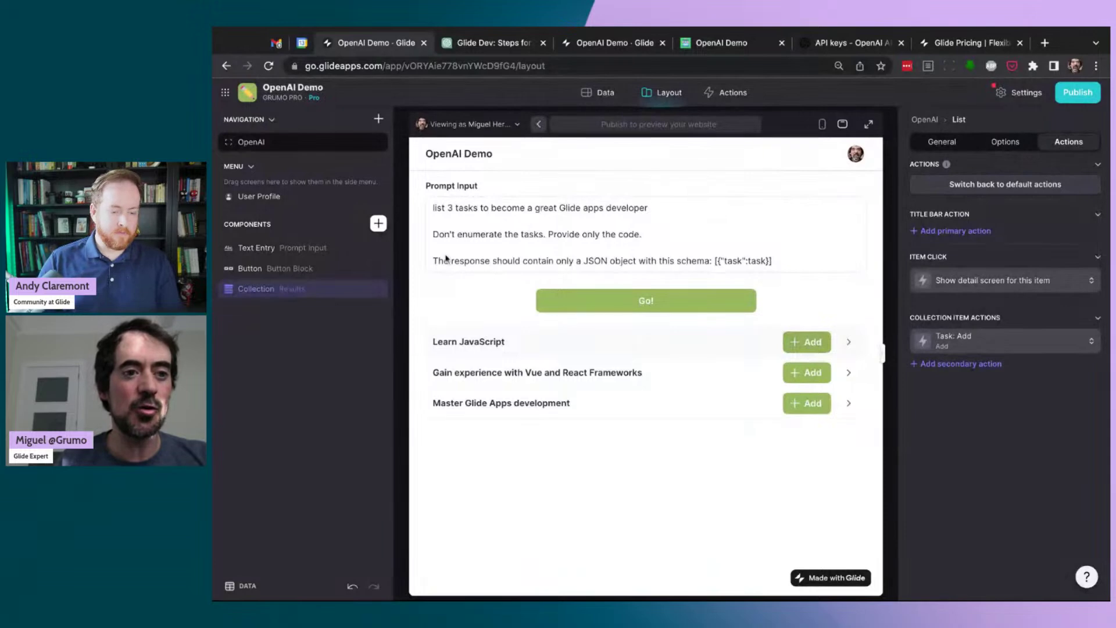
# Add a new navigation screen from the Tasks table and select its collection component.
pyautogui.click(378, 119)
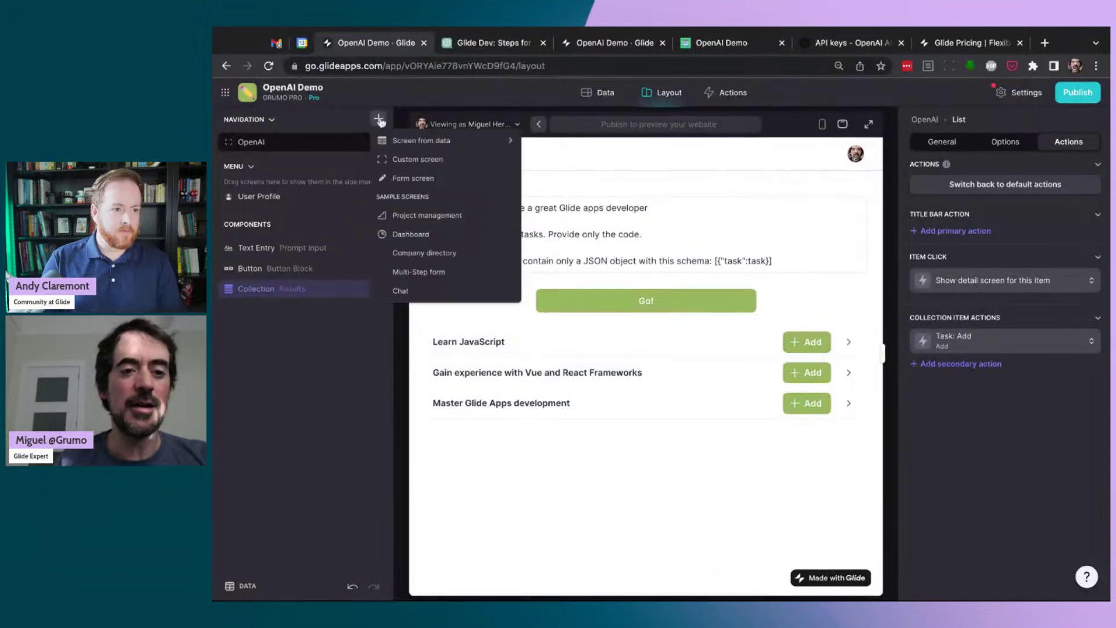
pyautogui.moveTo(393, 139)
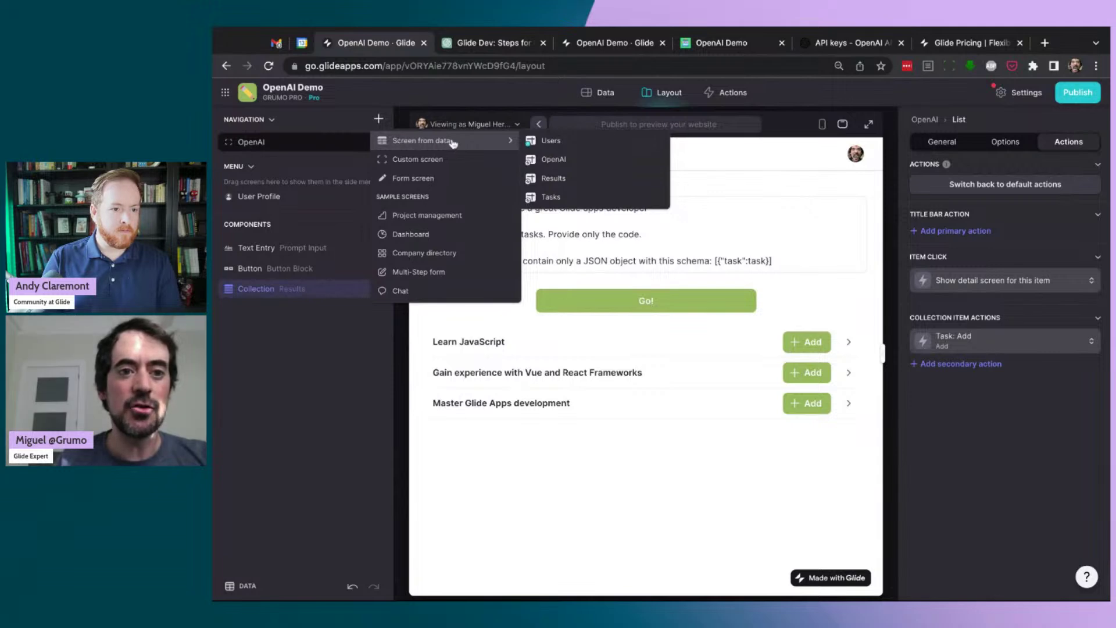
pyautogui.click(550, 197)
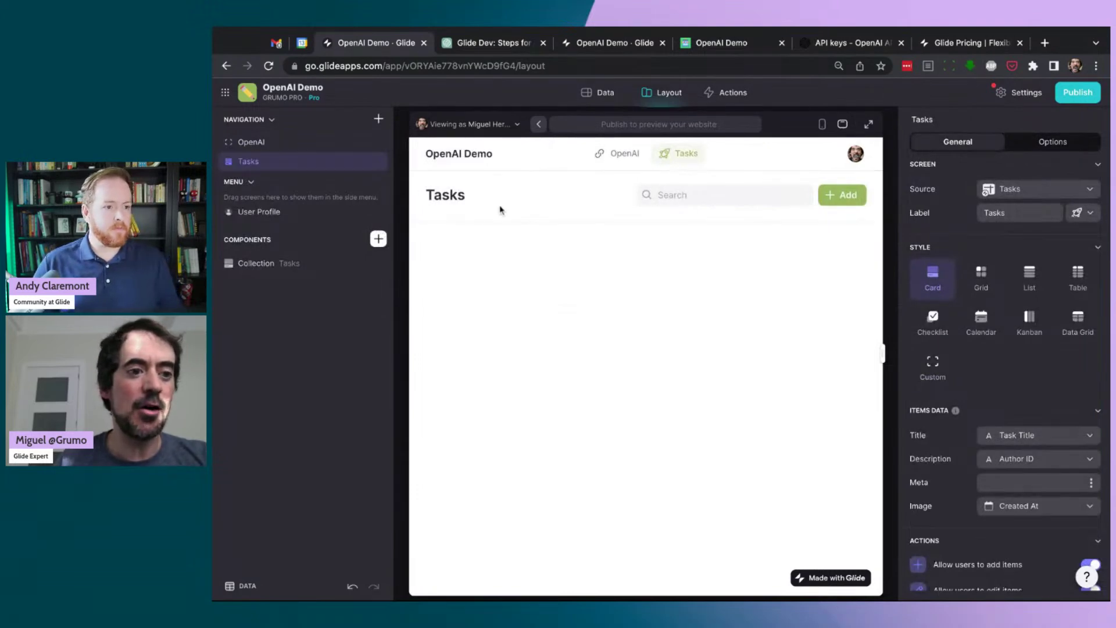
pyautogui.click(280, 267)
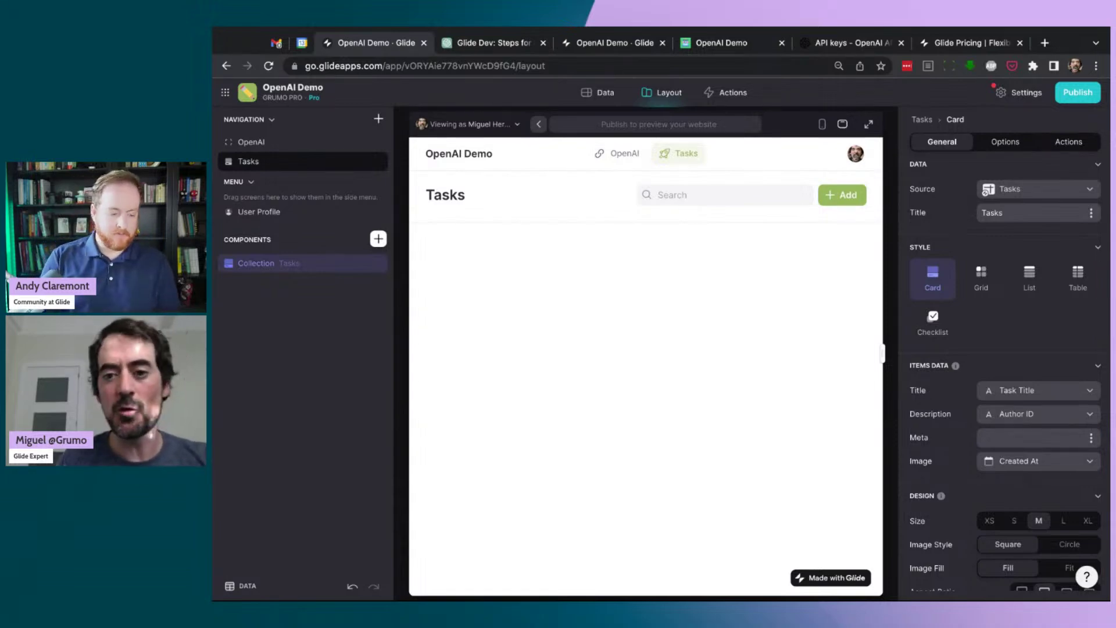
# Add a Relation column named "Tasks REL" to the Users table.
pyautogui.click(605, 95)
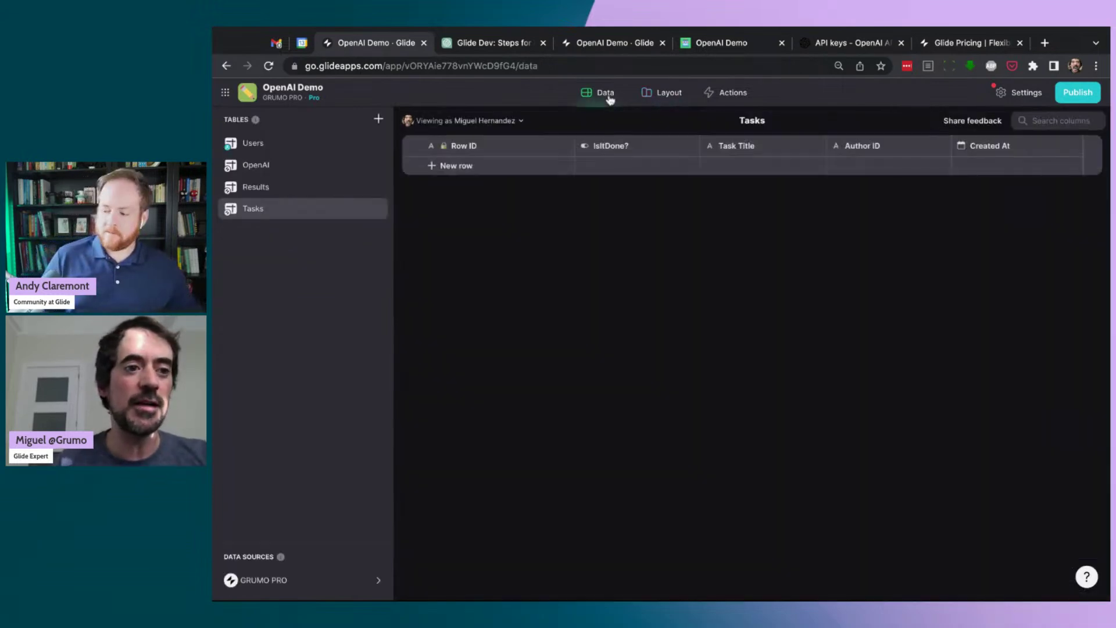
pyautogui.click(300, 147)
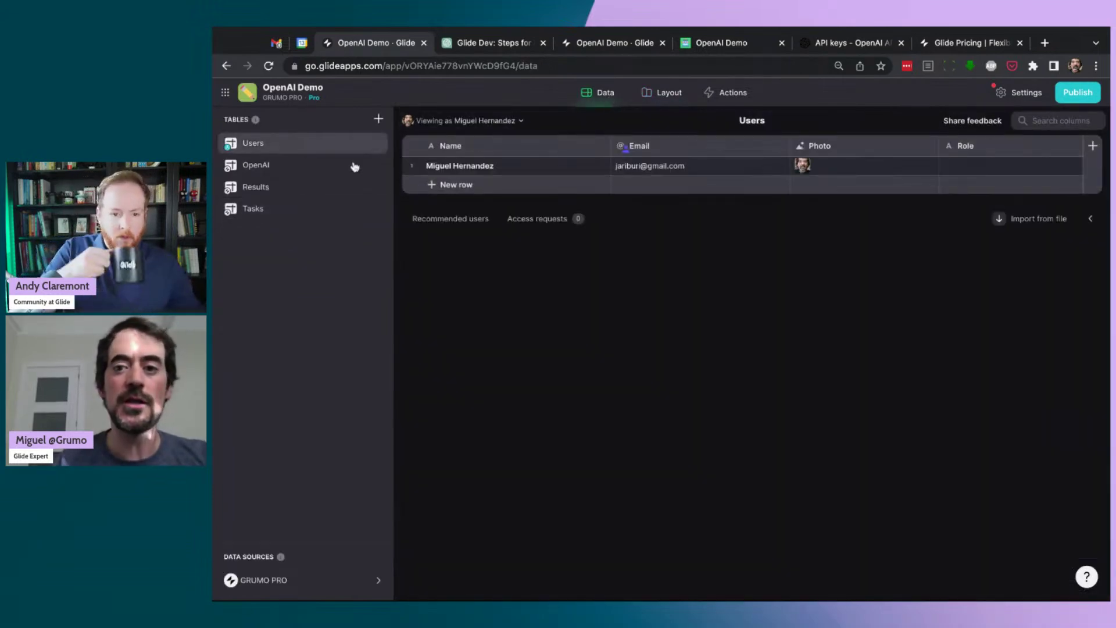
pyautogui.click(1093, 145)
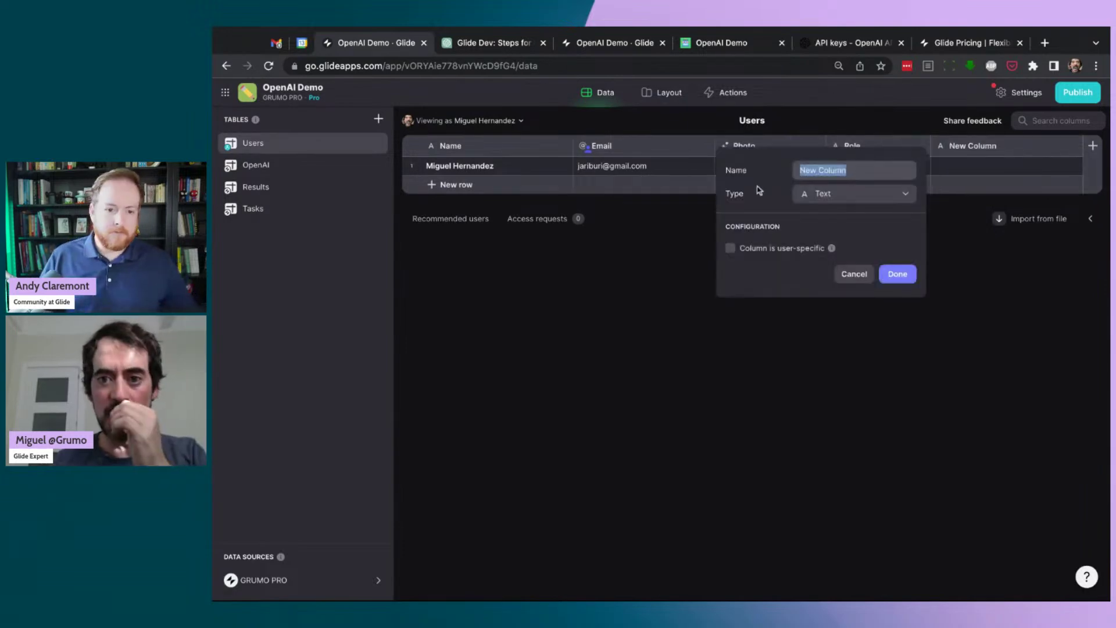
pyautogui.write('Tasks REL')
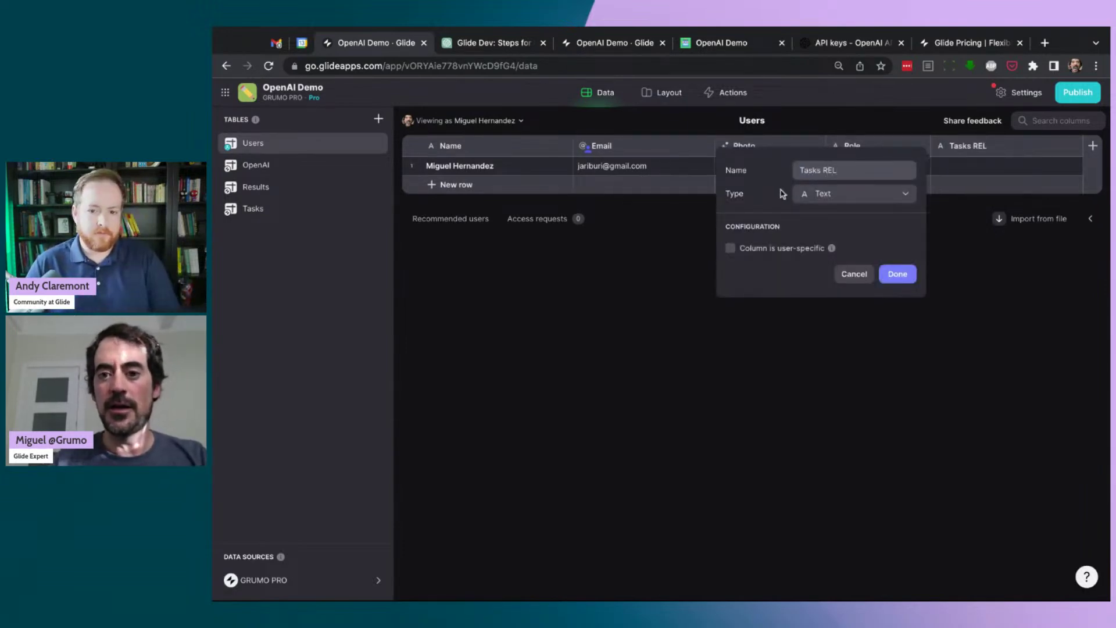
pyautogui.click(829, 195)
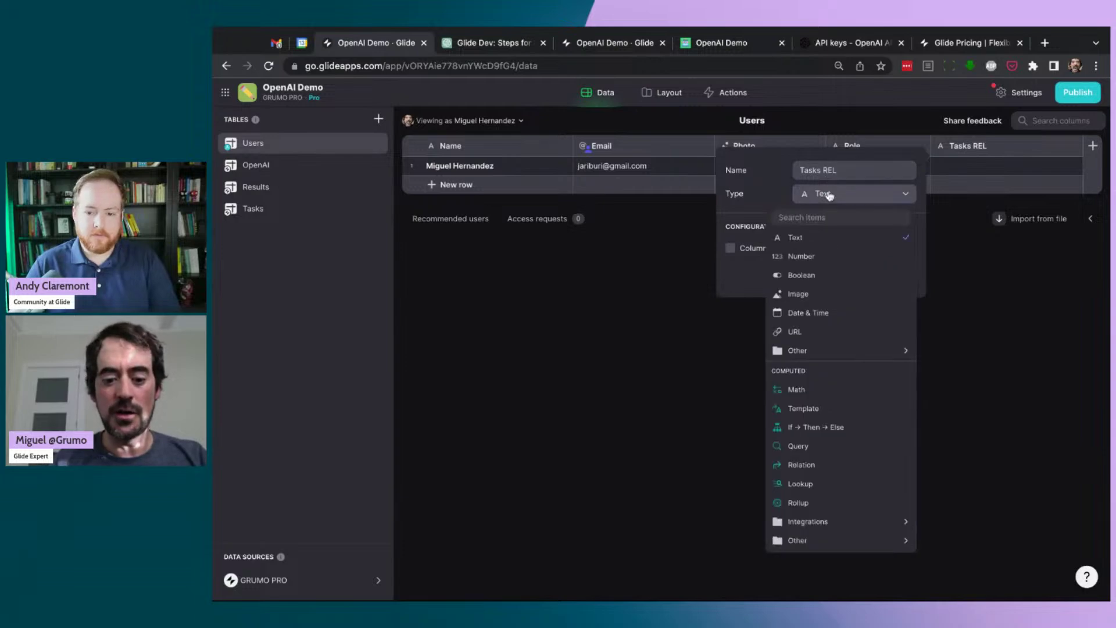
pyautogui.write('rel')
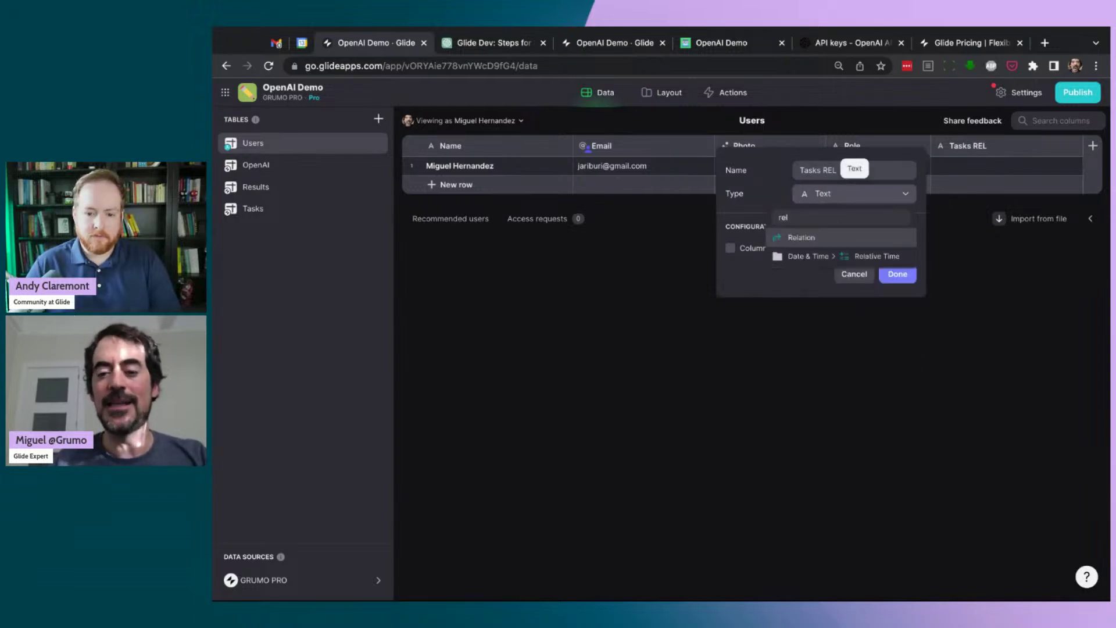
pyautogui.click(802, 239)
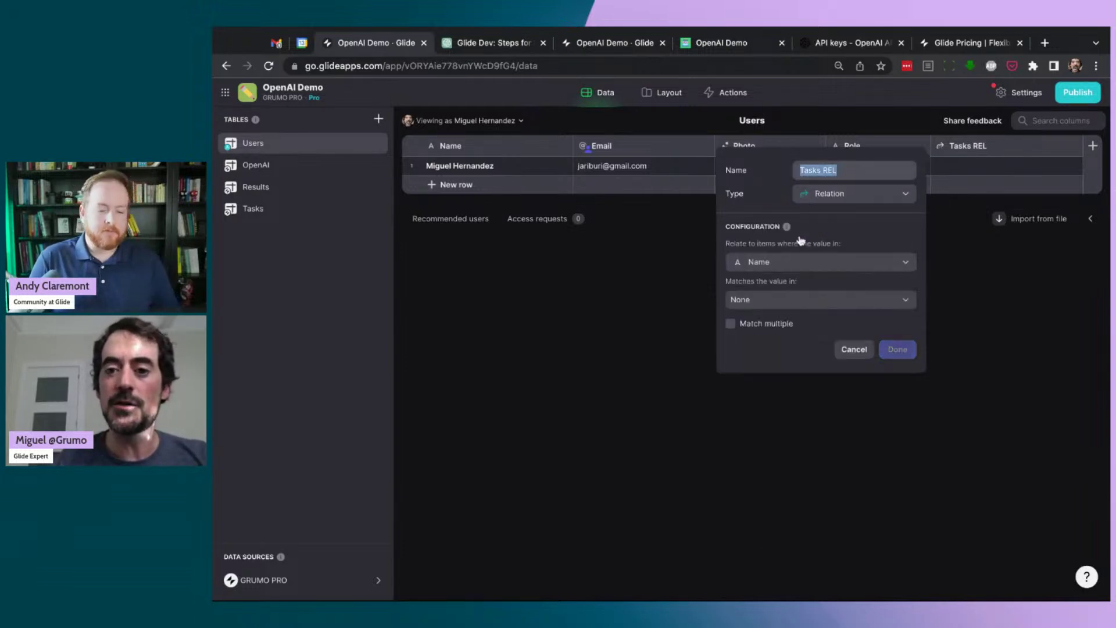
# Configure the Tasks REL relation to match Email with the Tasks table's Author ID, allow multiple matches, and save the column.
pyautogui.click(800, 269)
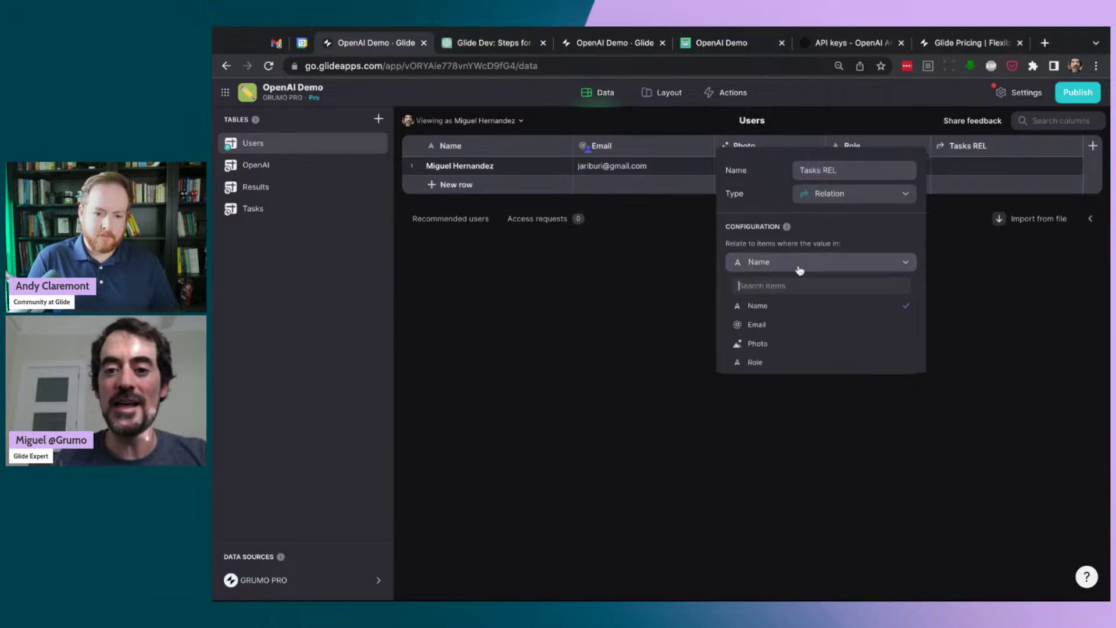
pyautogui.click(780, 324)
pyautogui.click(834, 302)
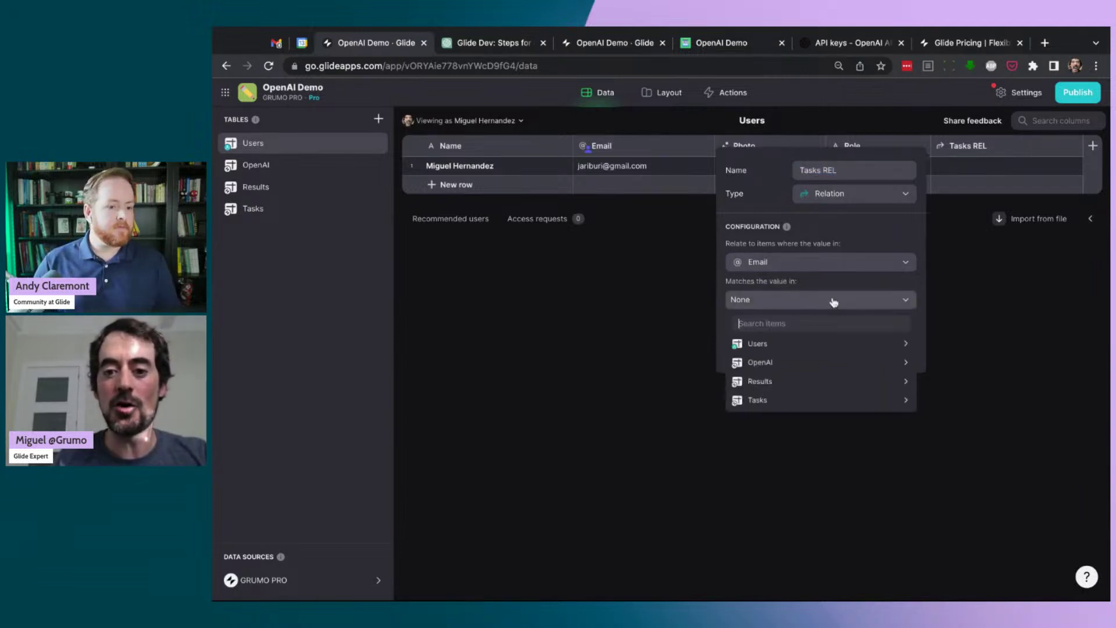
pyautogui.moveTo(804, 401)
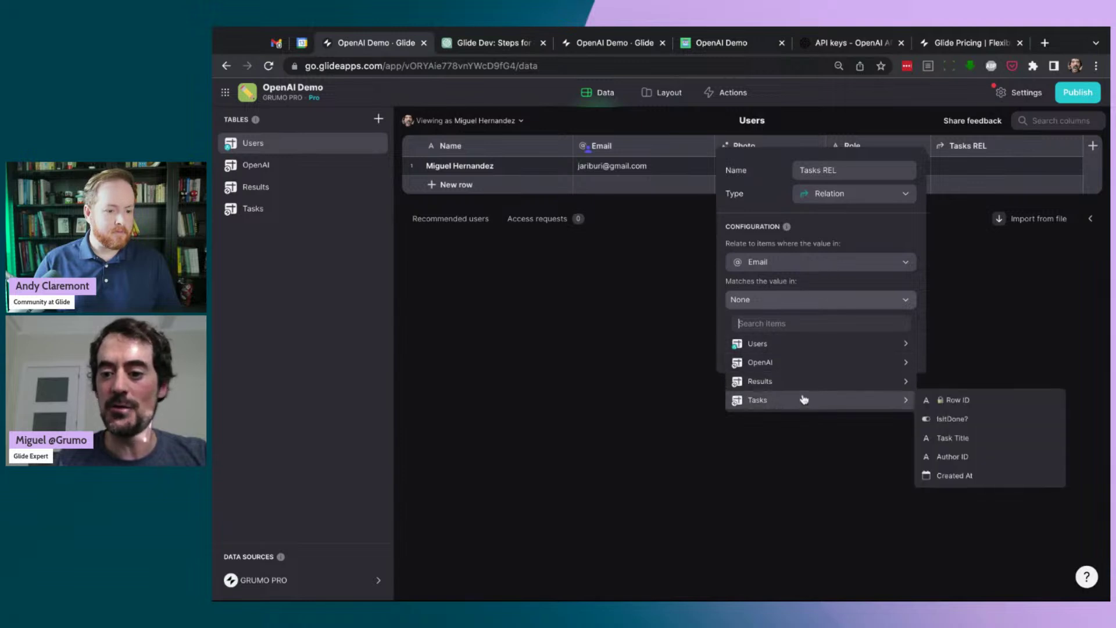
pyautogui.click(942, 456)
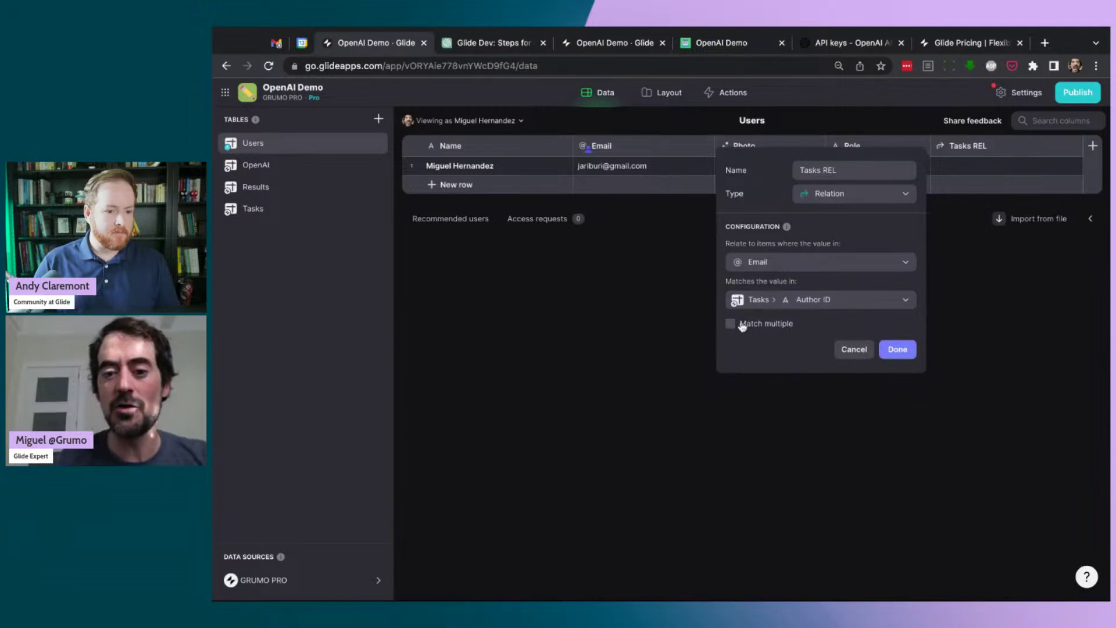
pyautogui.click(743, 326)
pyautogui.click(898, 349)
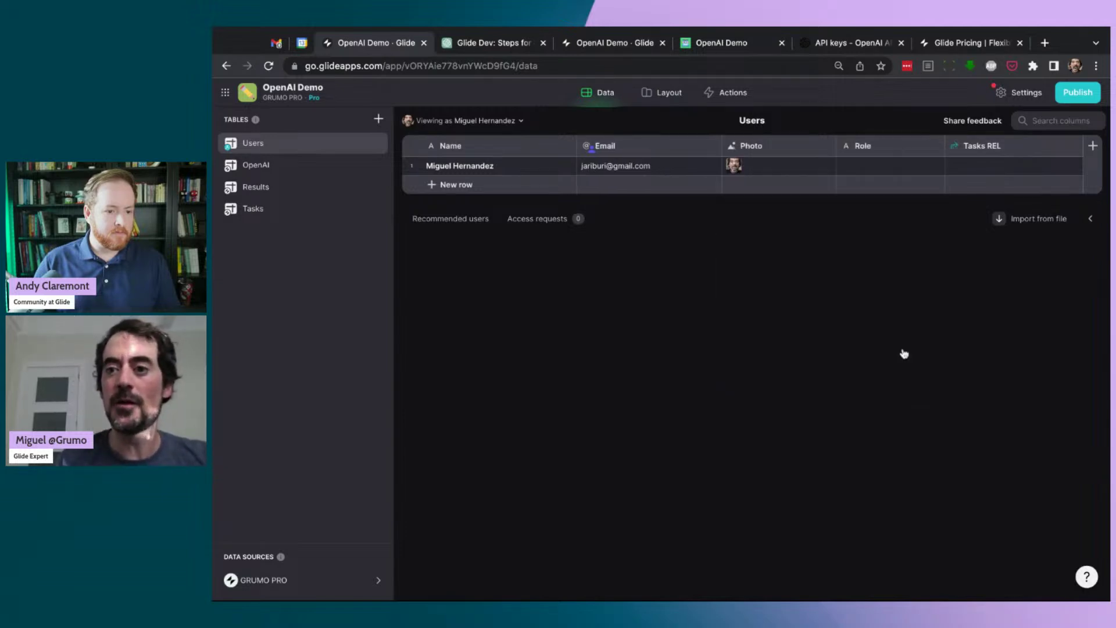
# Set the source of the Tasks screen's collection in the layout to the User Profile's Tasks REL relation.
pyautogui.click(668, 93)
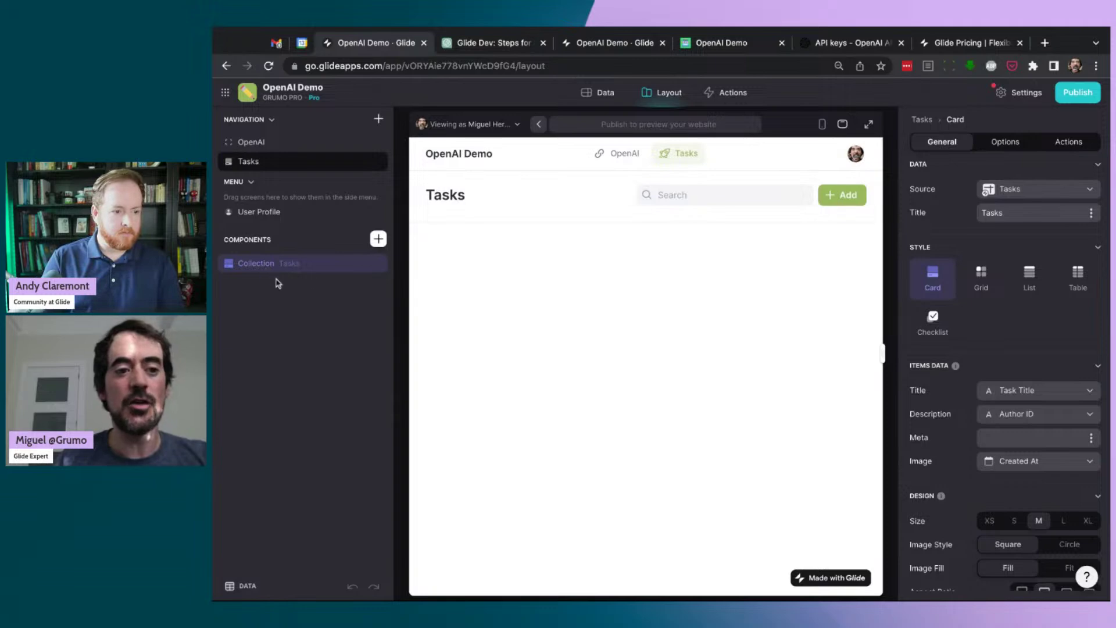
pyautogui.click(1039, 191)
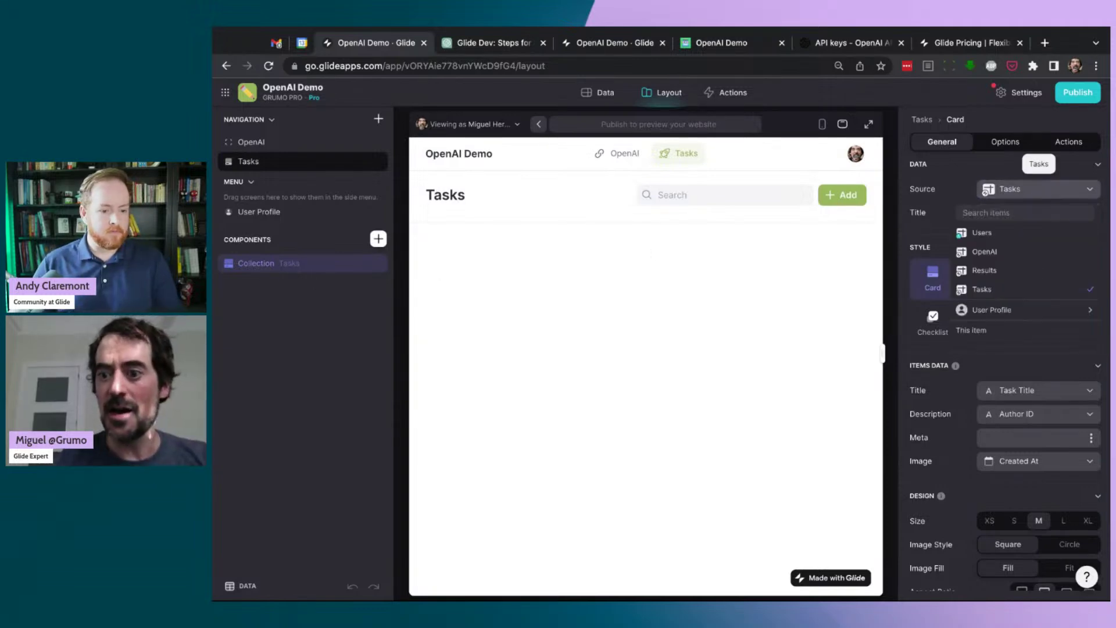
pyautogui.moveTo(1029, 312)
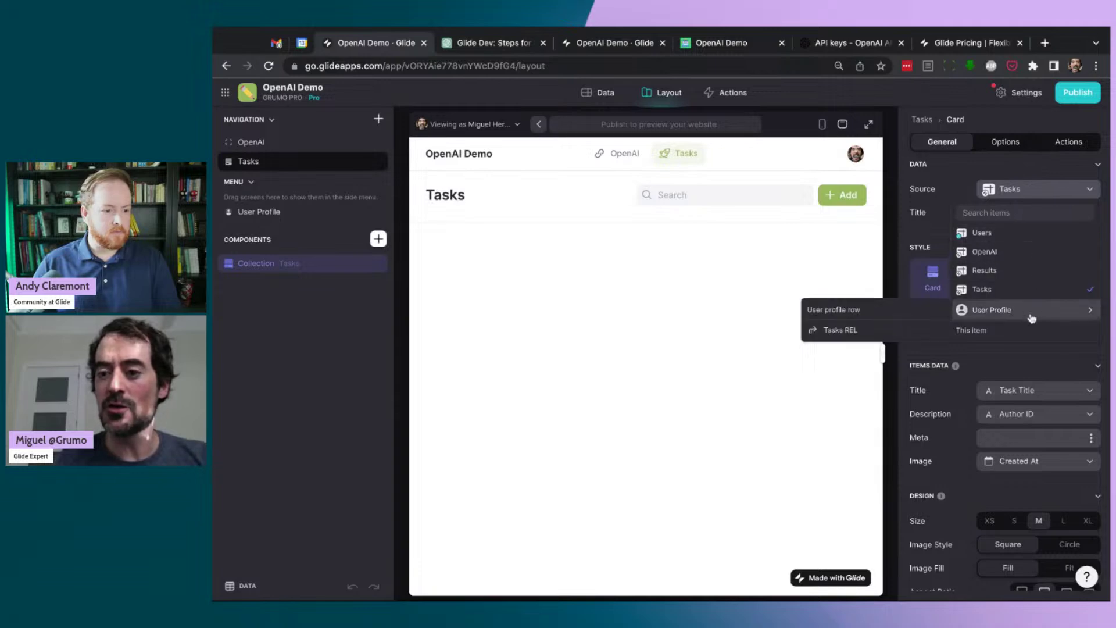
pyautogui.click(902, 335)
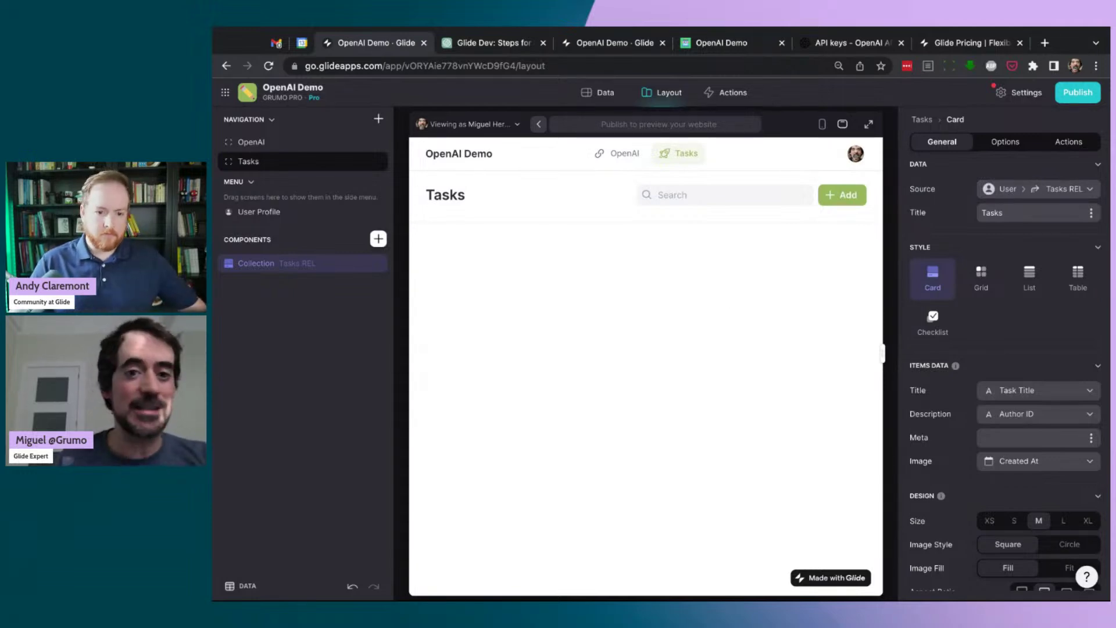
# Add the "Learn JavaScript" result from the previewed OpenAI screen and go to the Tasks screen to check it.
pyautogui.click(623, 162)
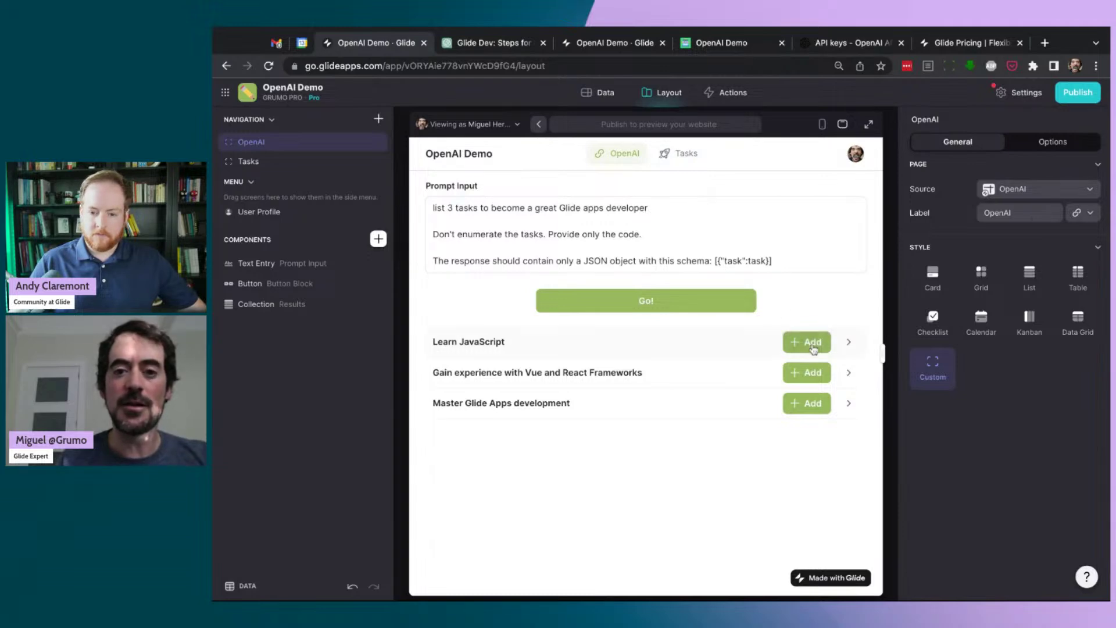
pyautogui.click(686, 154)
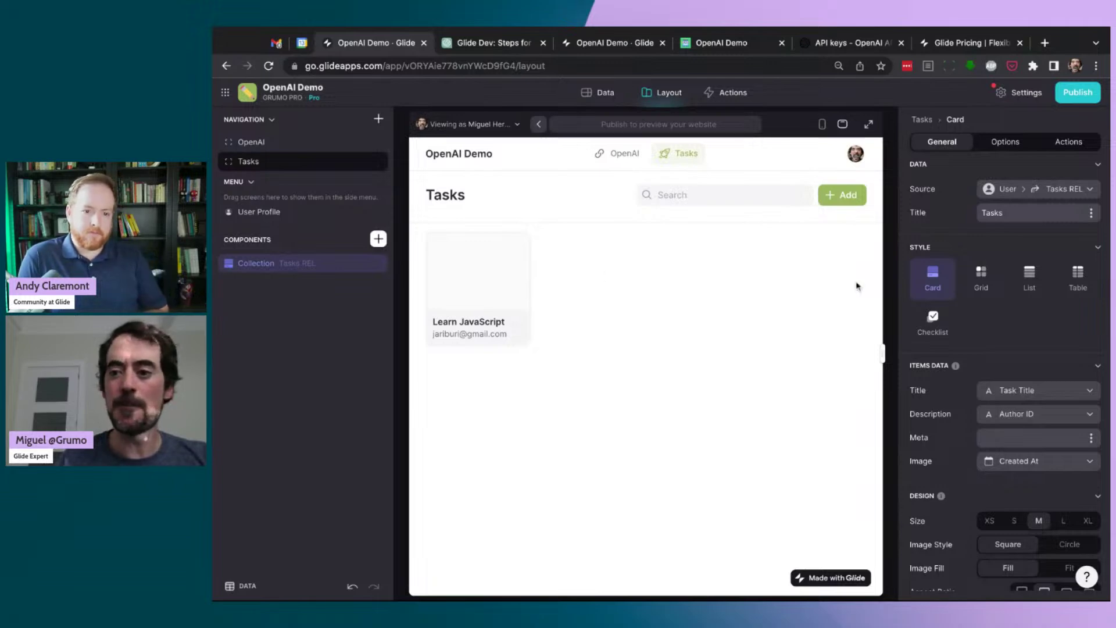
# Change the Tasks collection to the Checklist style, with Created At as the description and IsItDone? as the checked column.
pyautogui.click(1025, 275)
pyautogui.click(930, 318)
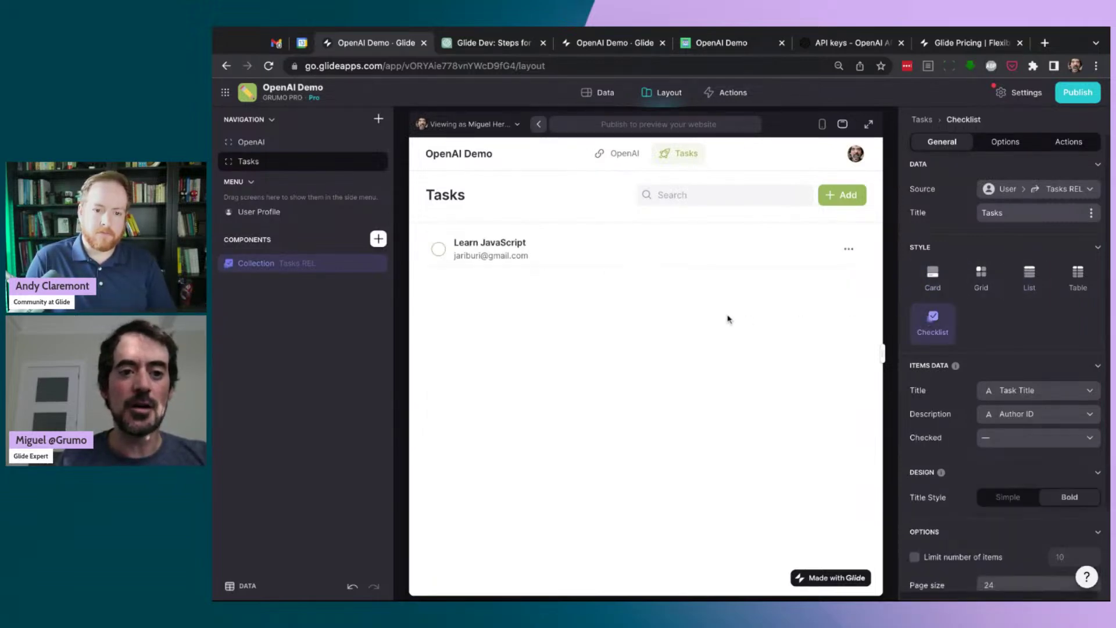
pyautogui.click(1037, 416)
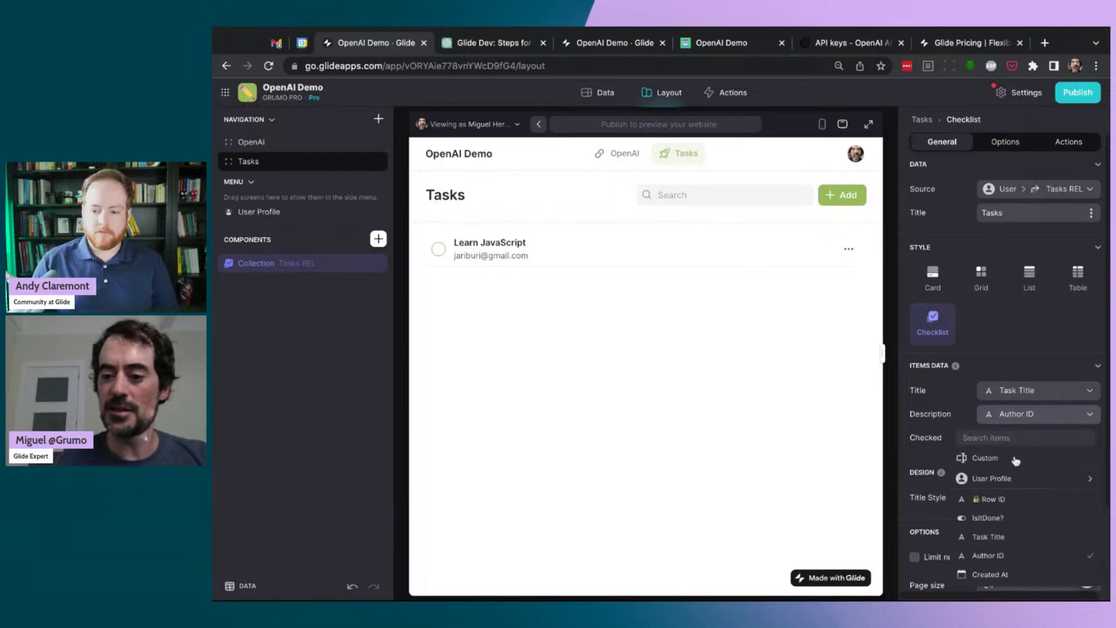
pyautogui.click(1012, 574)
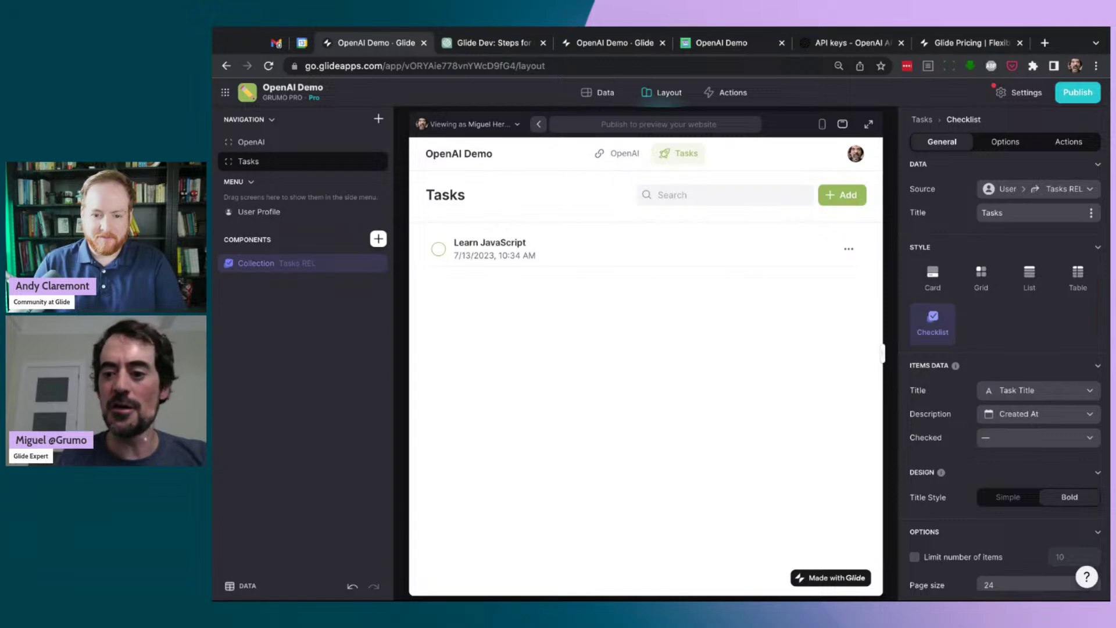
pyautogui.click(1027, 443)
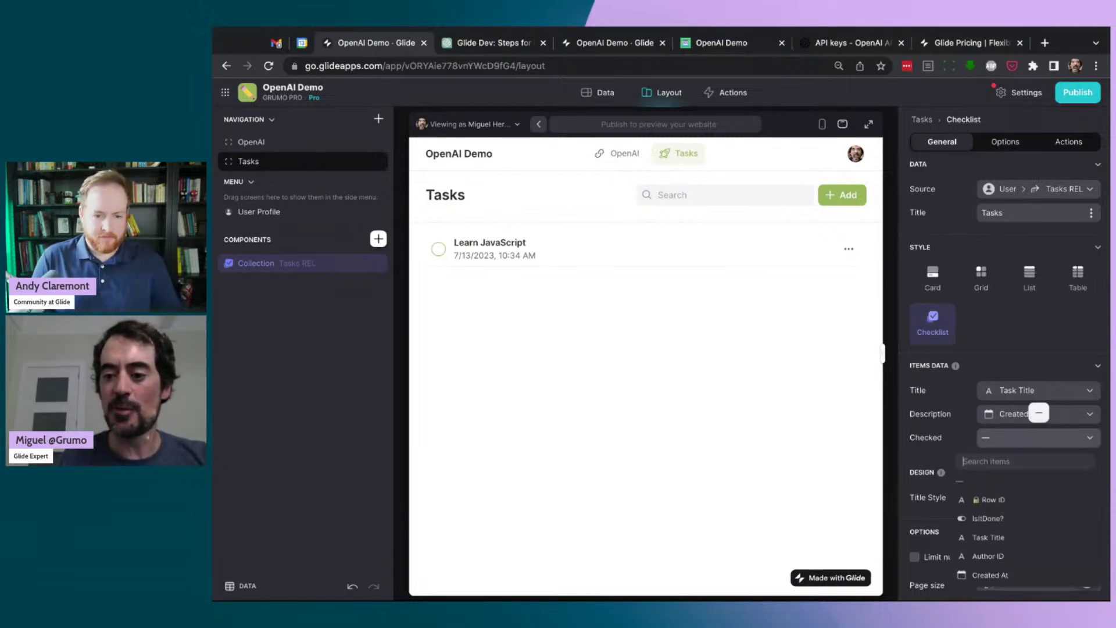
pyautogui.click(988, 519)
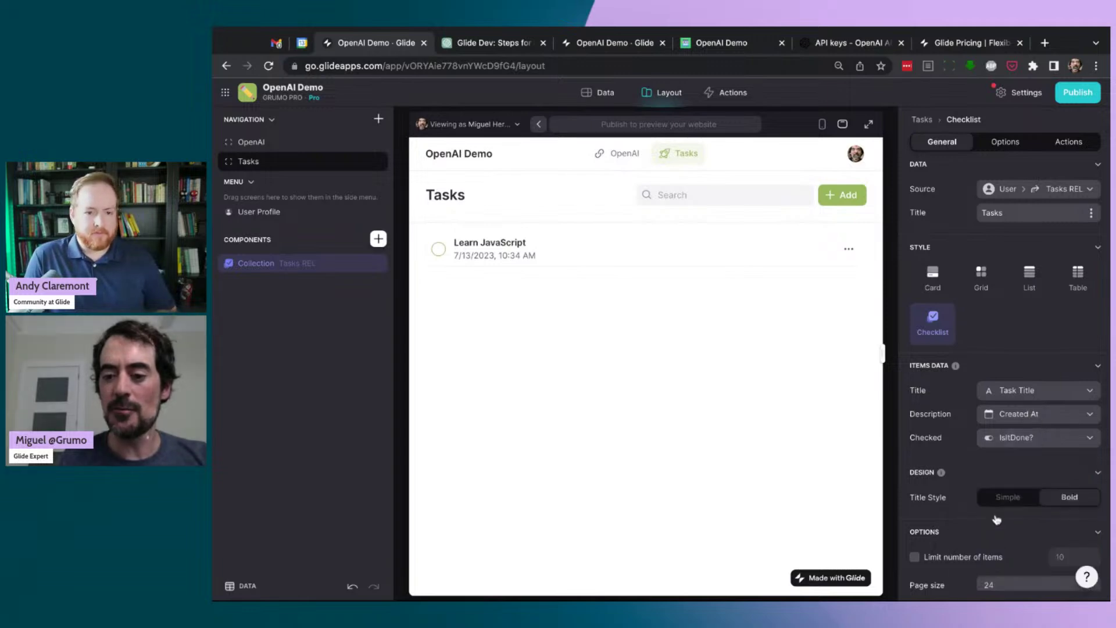
# Test the checklist by marking the "Learn JavaScript" task as done, and return to the OpenAI screen in the preview.
pyautogui.click(439, 250)
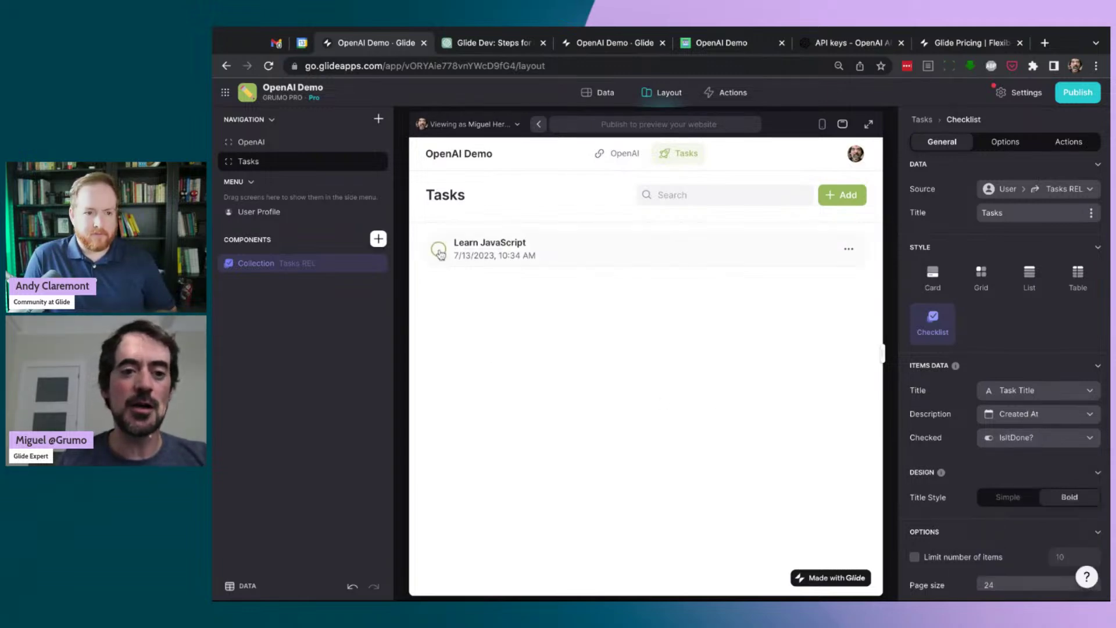
pyautogui.click(440, 253)
pyautogui.click(440, 252)
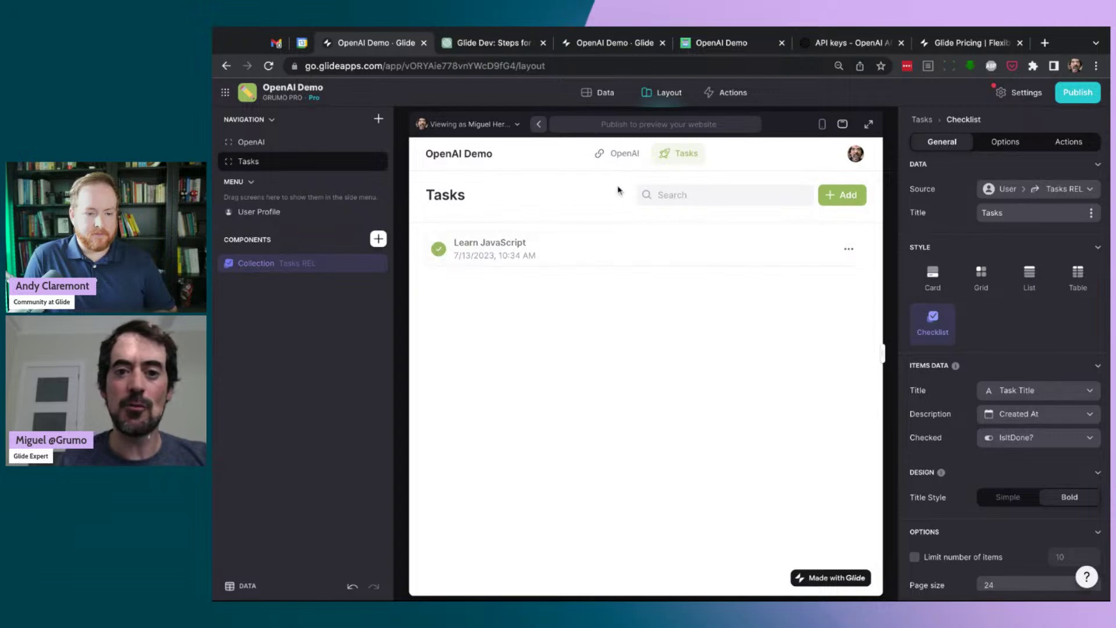
pyautogui.click(624, 155)
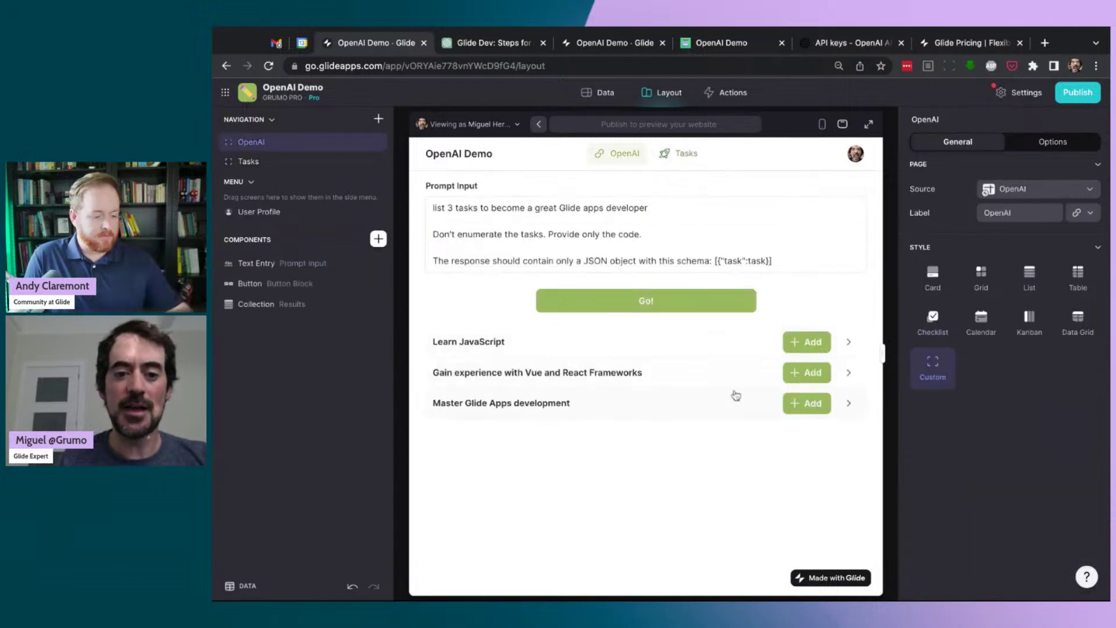
# Add the "Gain experience with Vue and React Frameworks" and "Master Glide Apps development" results, and go to the Tasks screen in the preview.
pyautogui.click(821, 373)
pyautogui.click(820, 403)
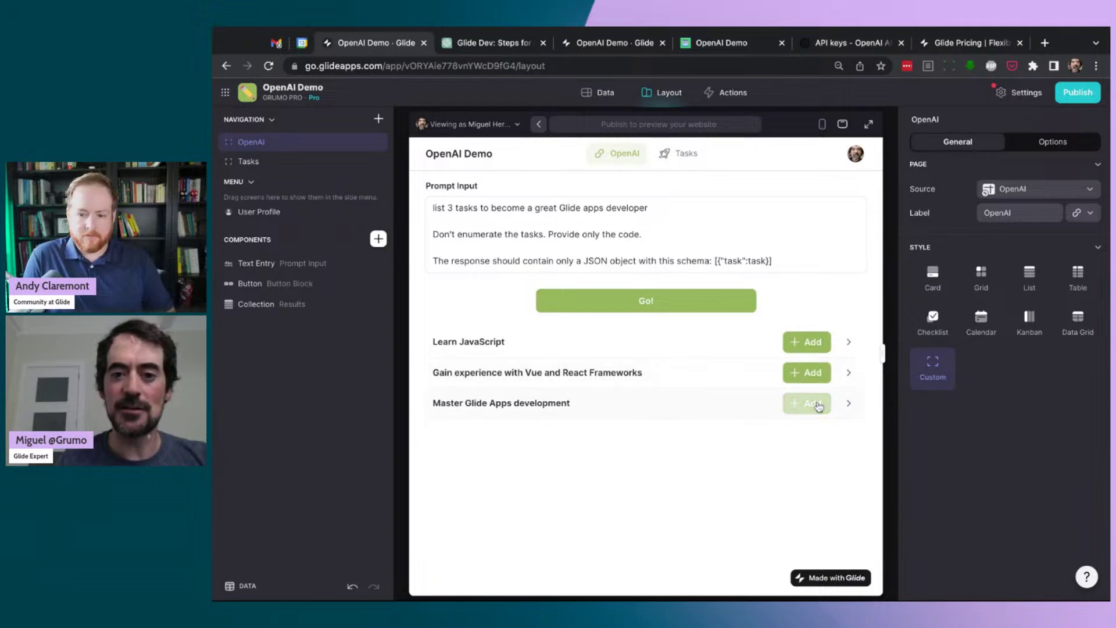
pyautogui.click(684, 154)
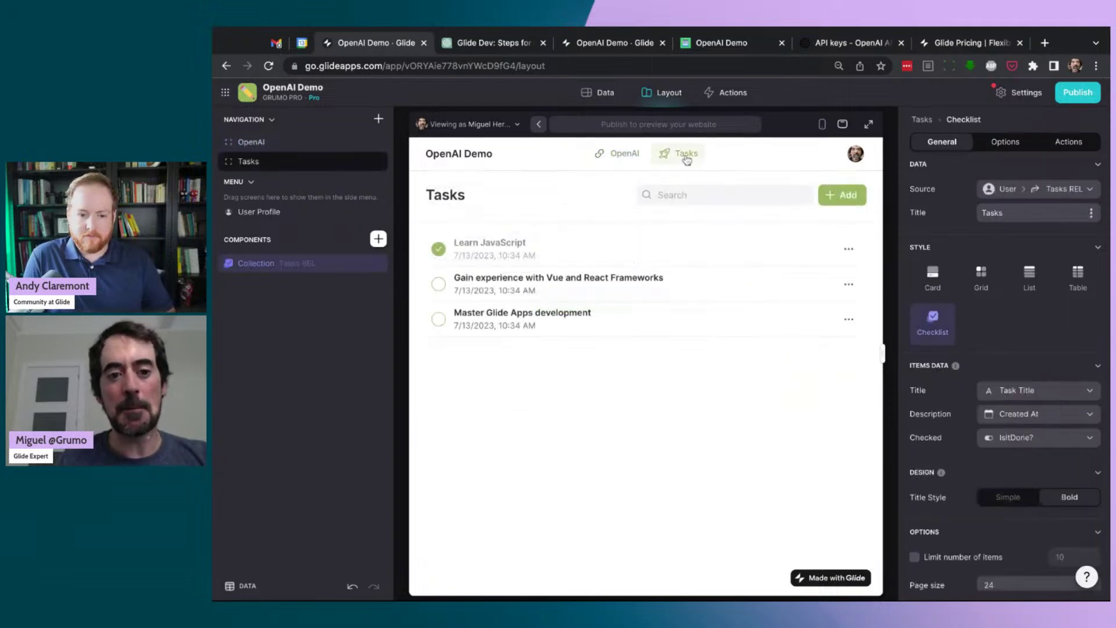
# Open the Vue and React task's details, return to the checklist, and mark the two newly added tasks as done.
pyautogui.click(491, 285)
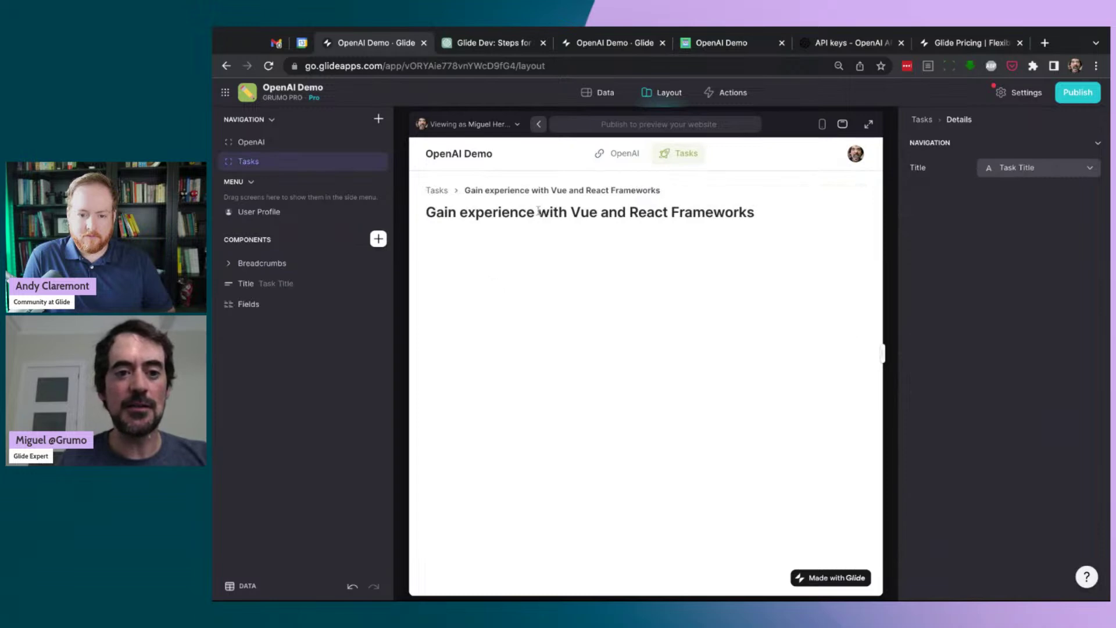
pyautogui.click(441, 189)
pyautogui.click(439, 283)
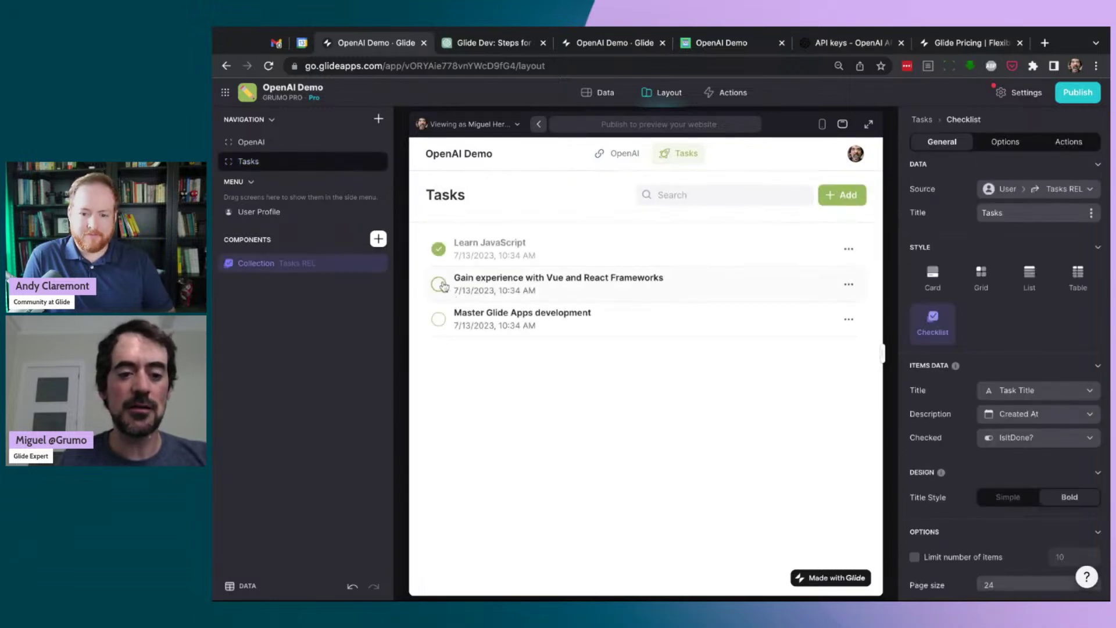
pyautogui.click(439, 319)
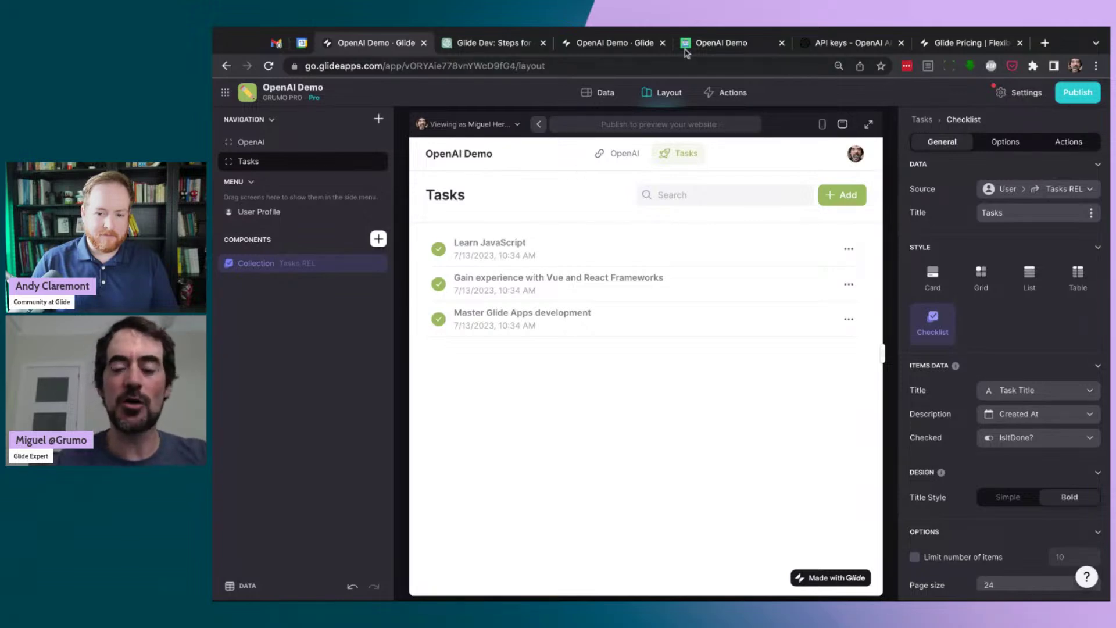
# Switch to the published OpenAI Demo app, clear its prompt and results, and review its Settings prompt template and My Tasks screen.
pyautogui.click(709, 51)
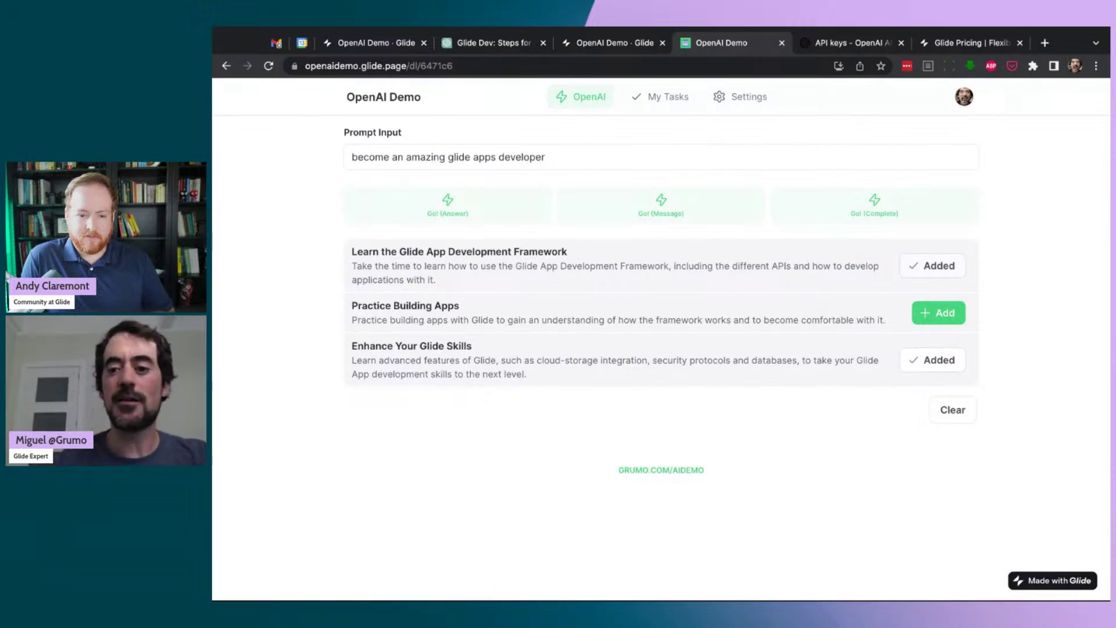
pyautogui.click(956, 412)
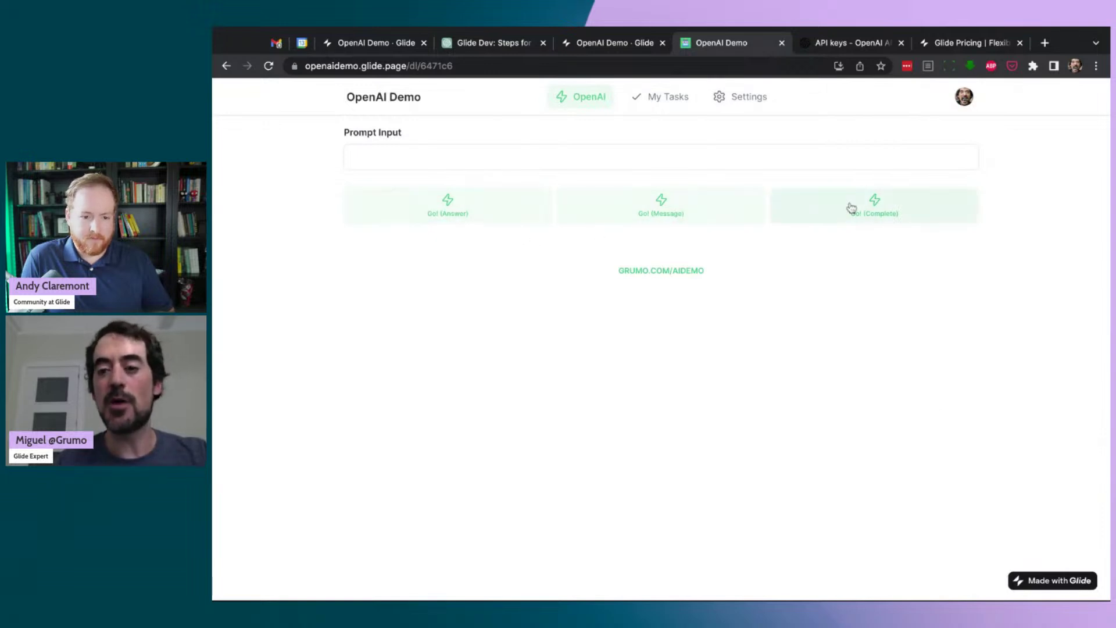
pyautogui.click(749, 108)
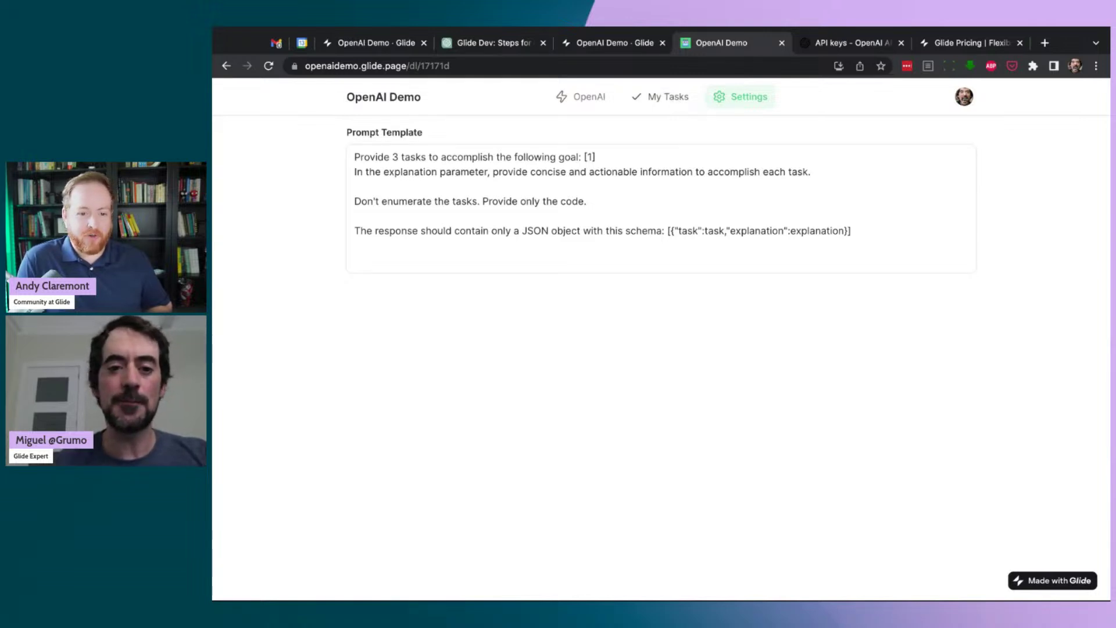
pyautogui.click(646, 214)
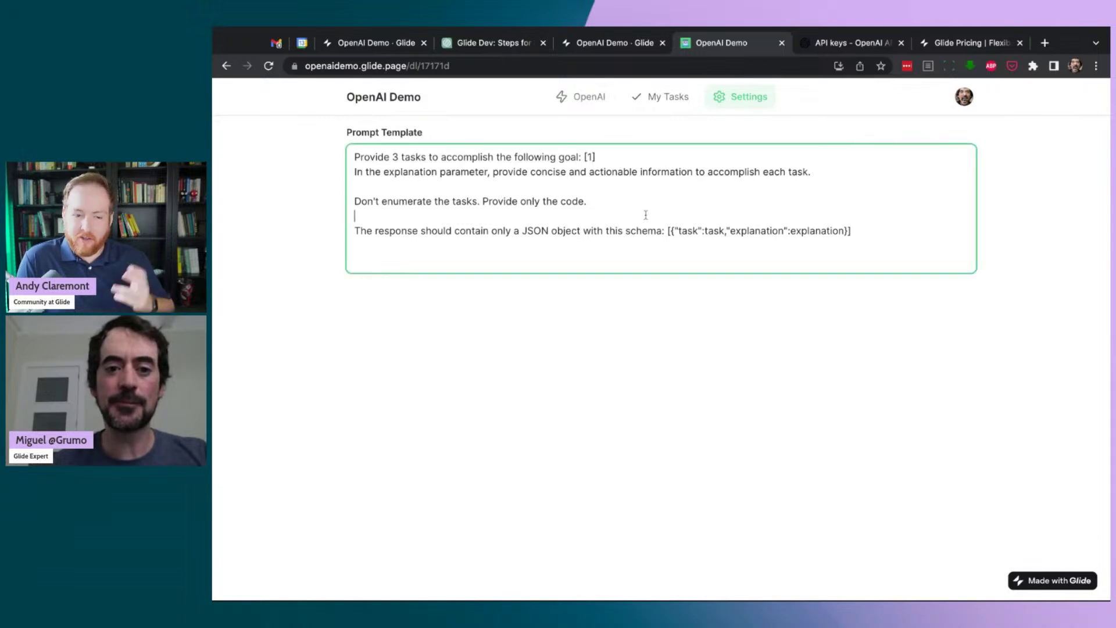
pyautogui.click(680, 109)
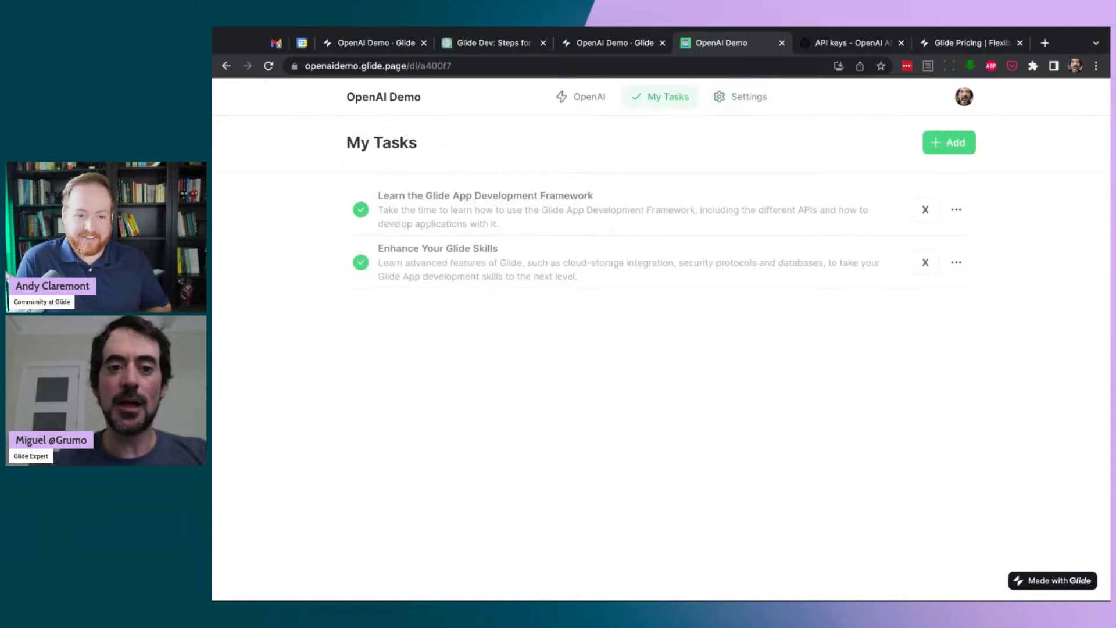
pyautogui.click(591, 105)
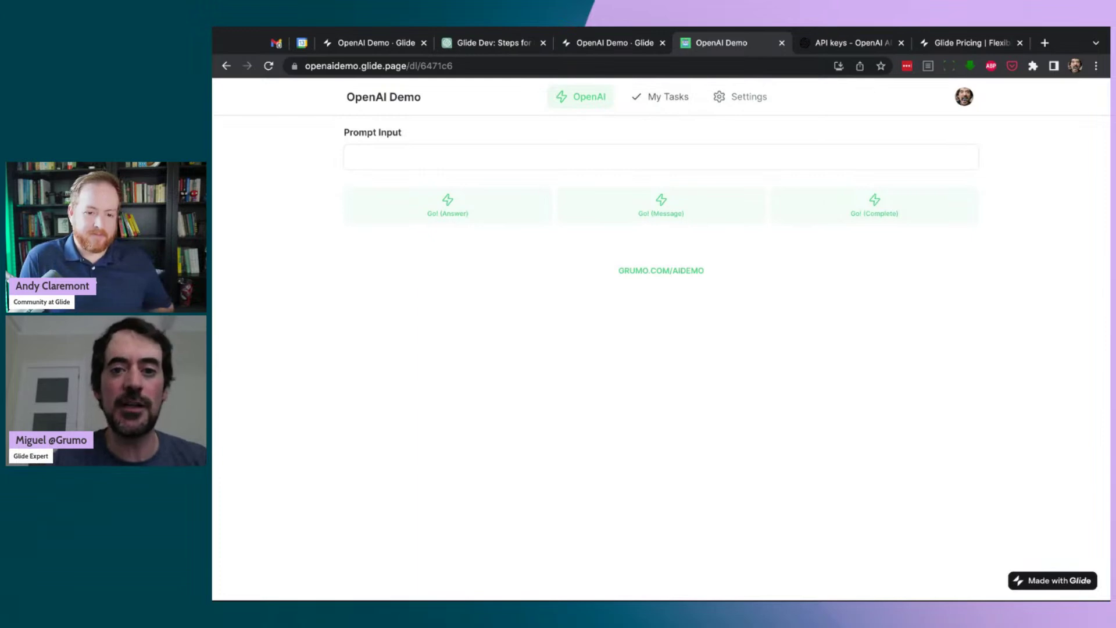
pyautogui.click(759, 100)
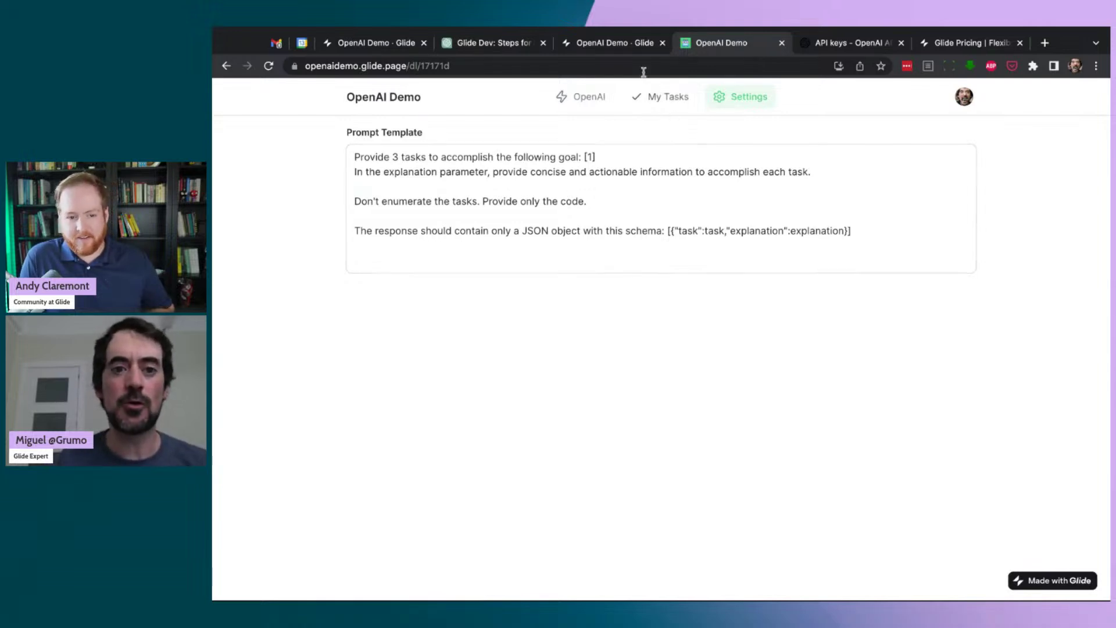
pyautogui.click(622, 45)
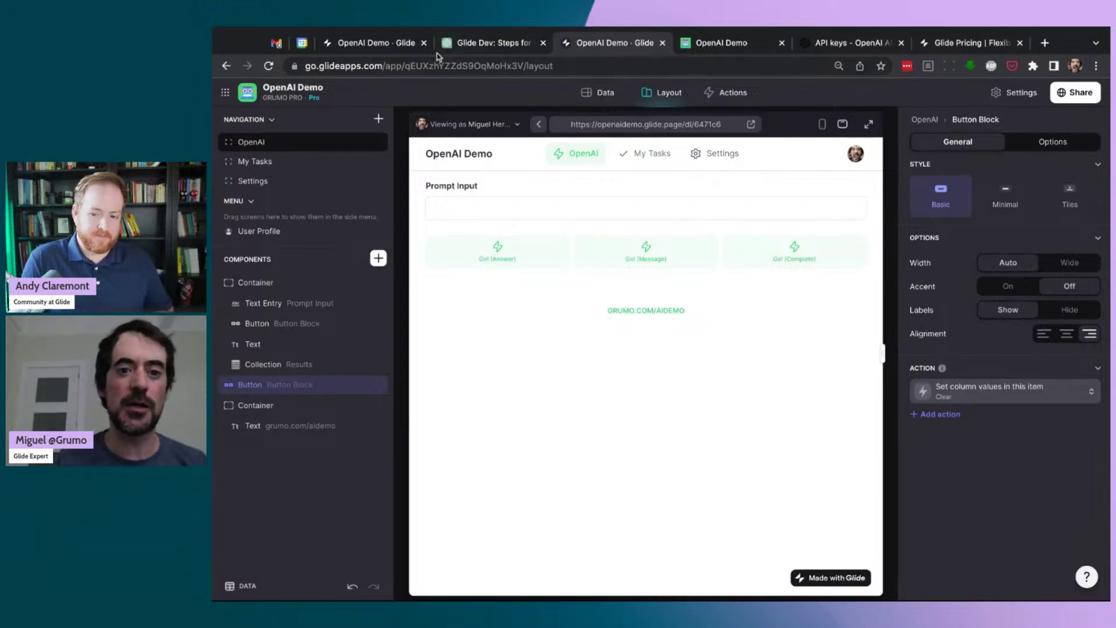
# Return to the new app's editor and rename the Name column of the OpenAI data table as Prompt Template.
pyautogui.click(390, 47)
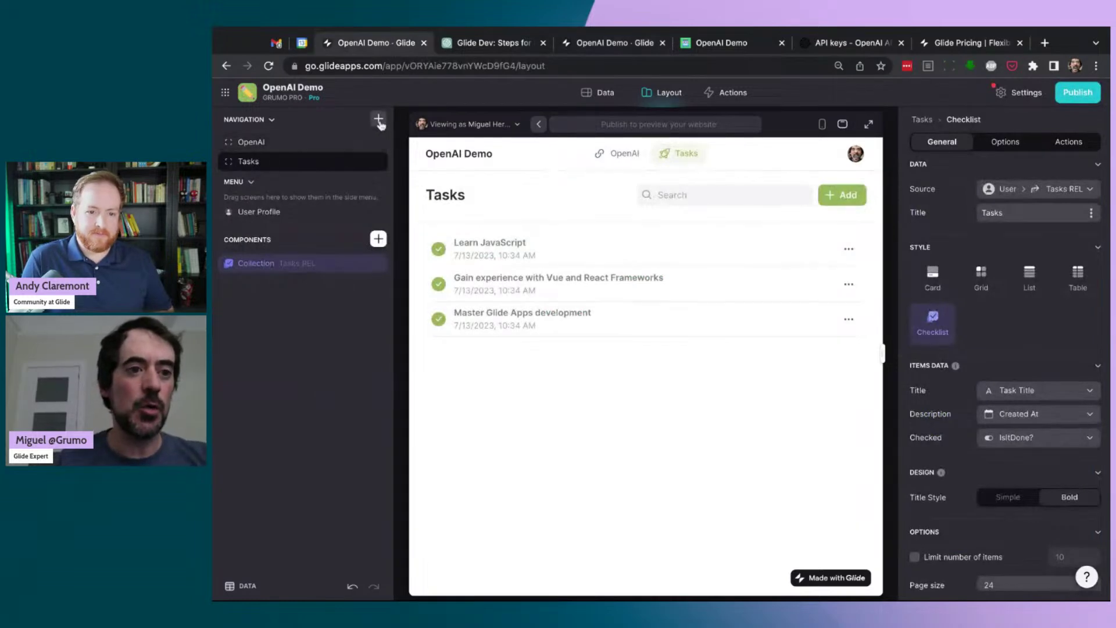
pyautogui.click(602, 95)
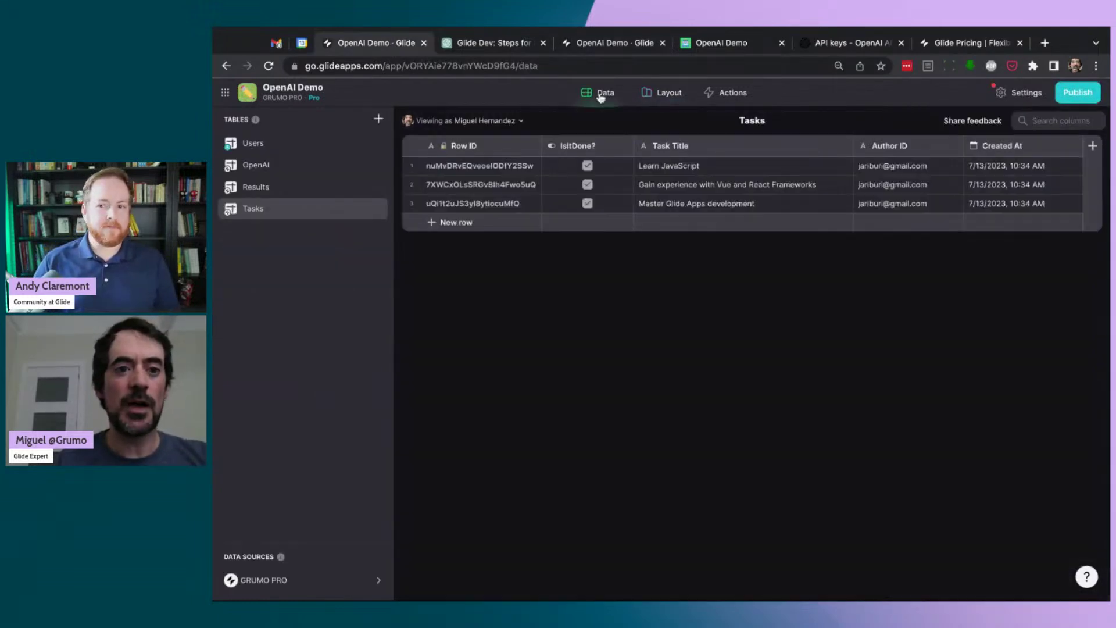
pyautogui.click(297, 167)
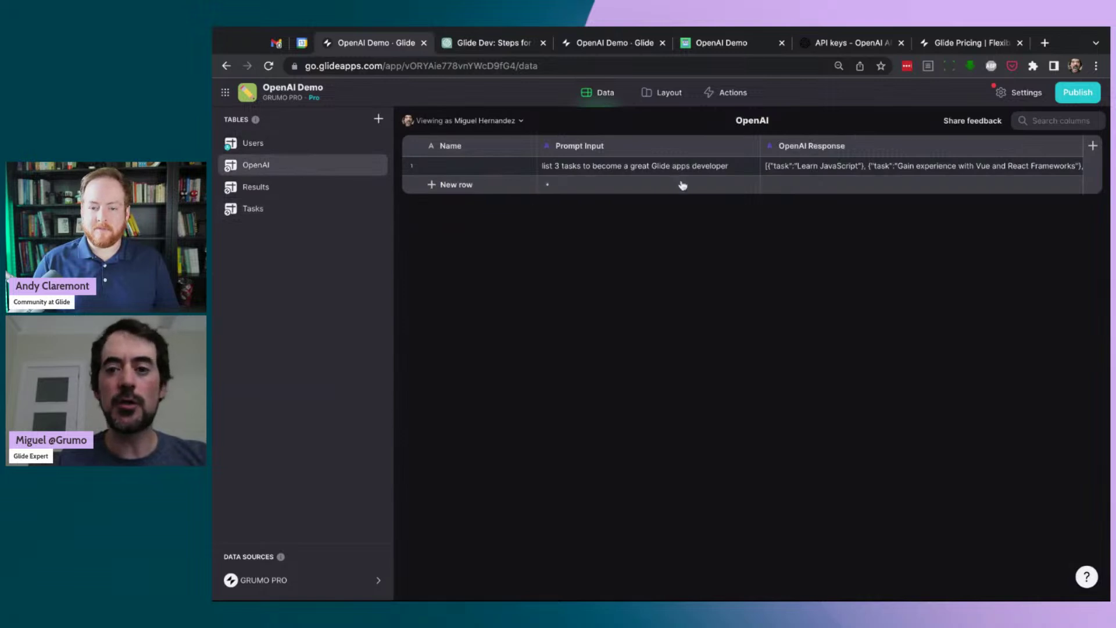
pyautogui.click(528, 147)
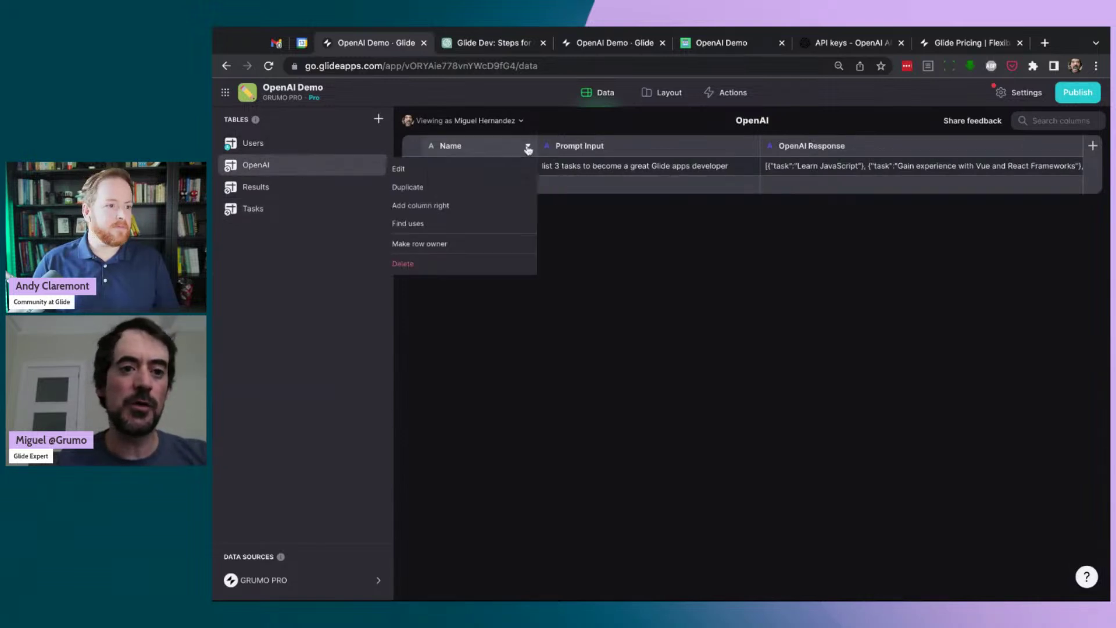
pyautogui.click(468, 168)
pyautogui.write('Prompt Template')
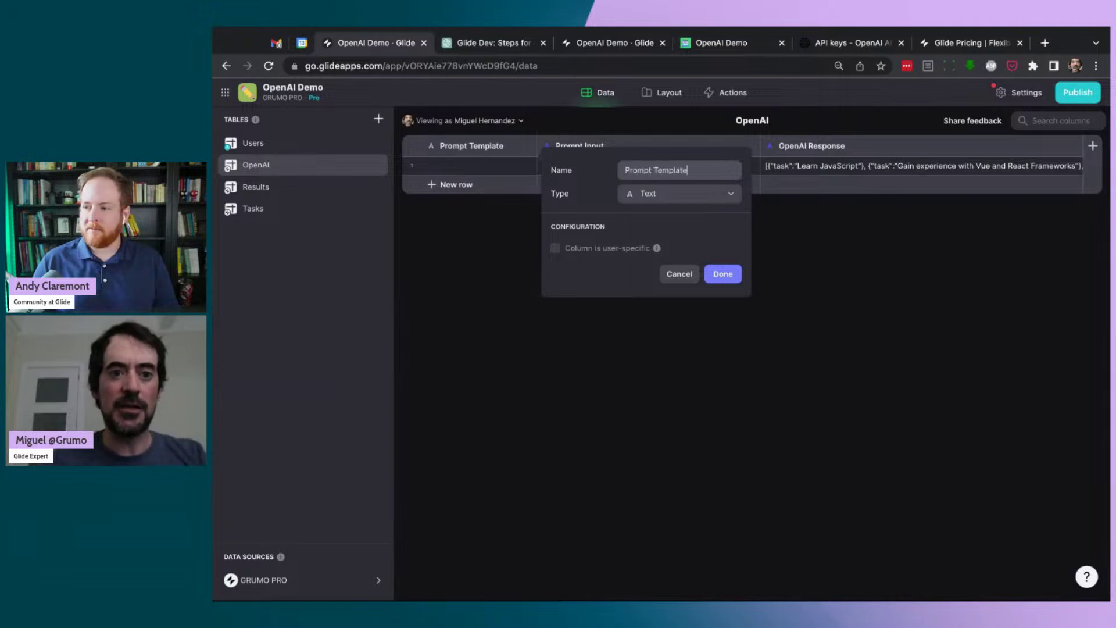
pyautogui.click(734, 274)
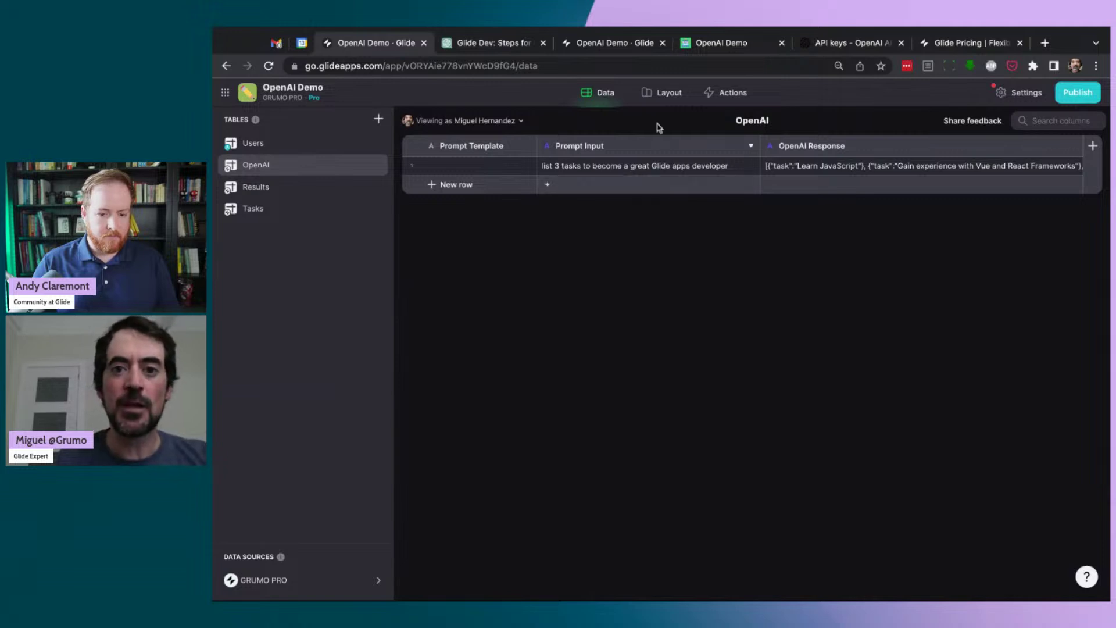
# Add a new screen from the OpenAI table in the layout and delete its default collection.
pyautogui.click(665, 94)
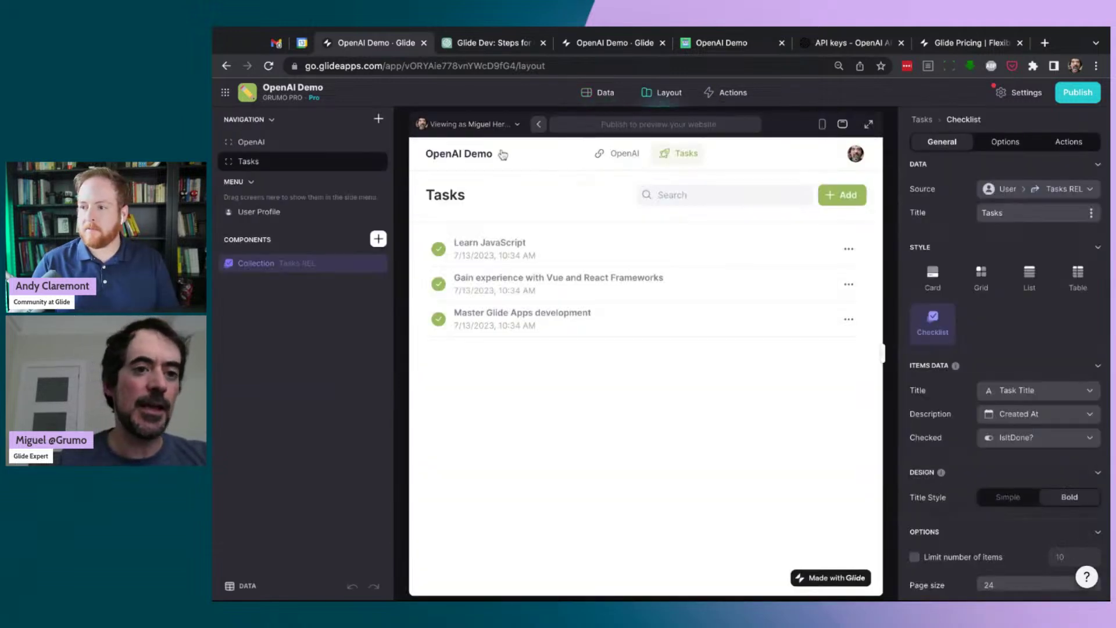
pyautogui.click(378, 119)
pyautogui.moveTo(407, 140)
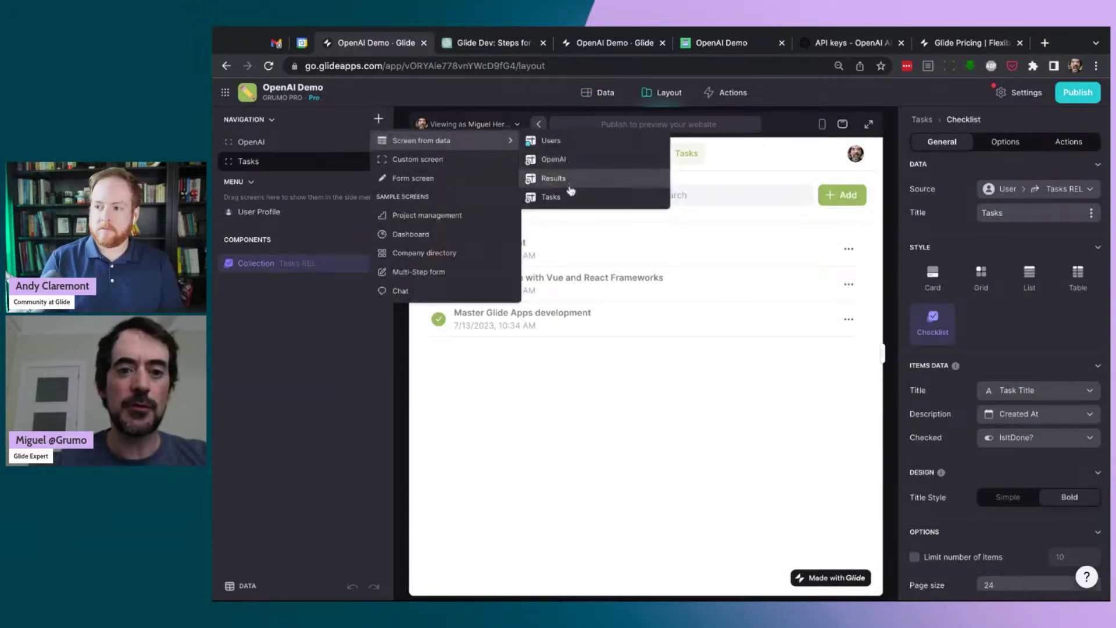
pyautogui.click(569, 159)
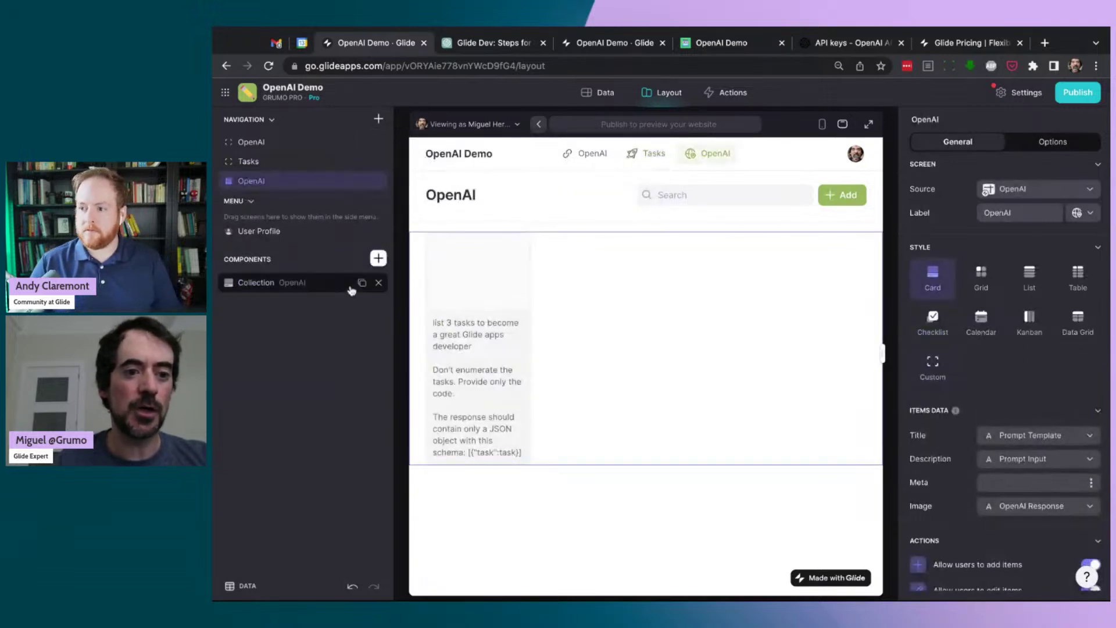
pyautogui.click(383, 284)
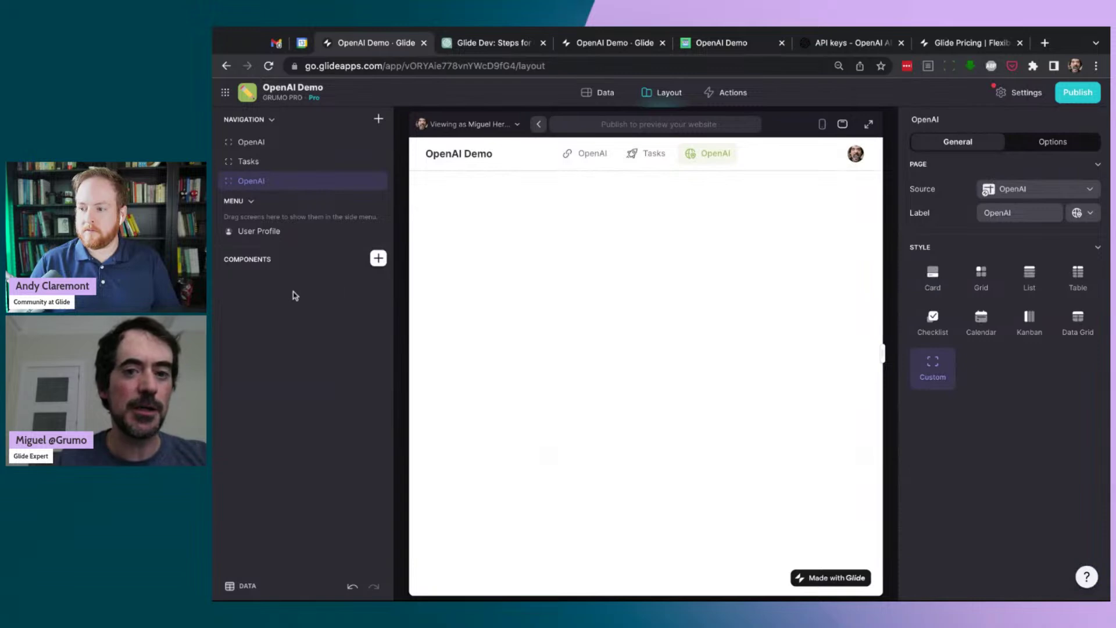
# Add a Text Entry component for the Prompt Template column to the new OpenAI screen.
pyautogui.click(379, 259)
pyautogui.write('text')
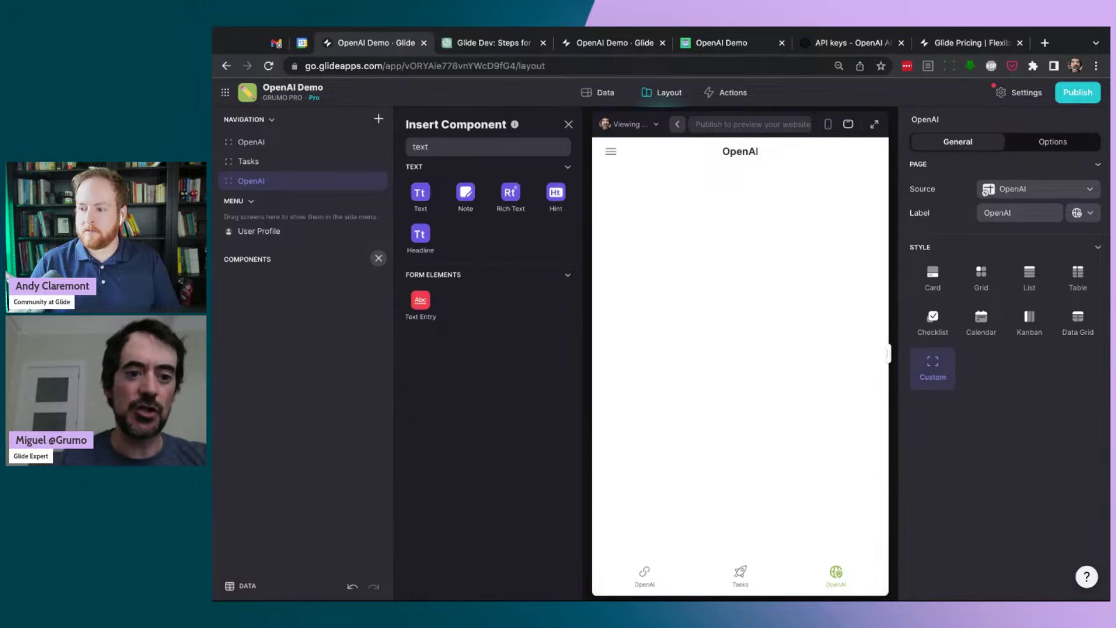
pyautogui.click(423, 317)
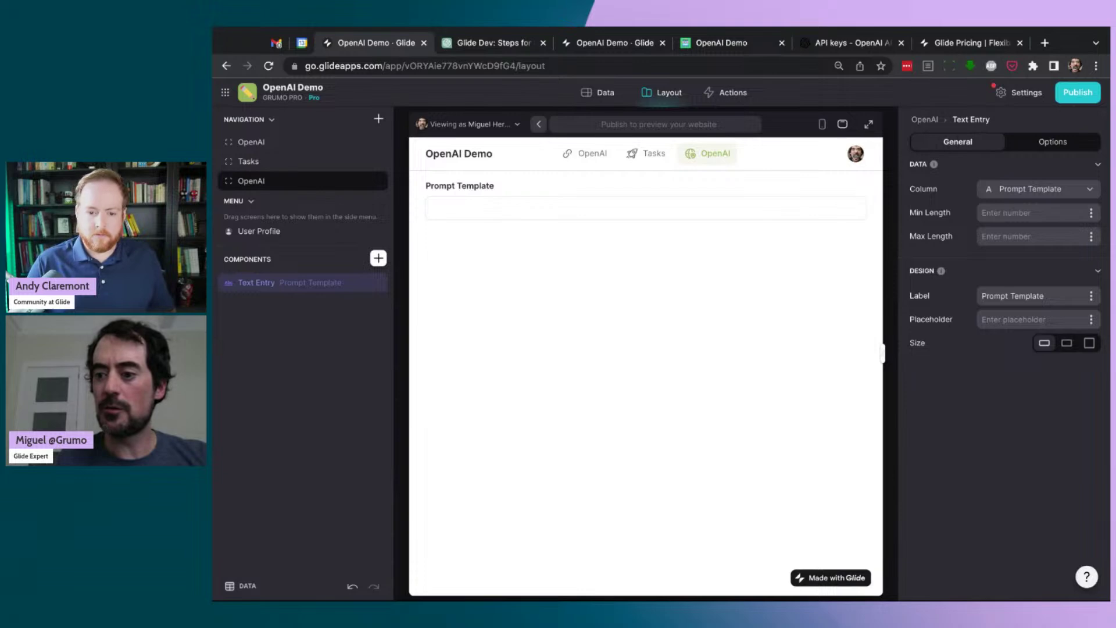
# Fill the previewed Prompt Template with a prompt requesting 3 tasks for goal [1], concise actionable explanations, and only JSON with schema [{"task":task,"explanation":explanation}].
pyautogui.press('super+Tab')
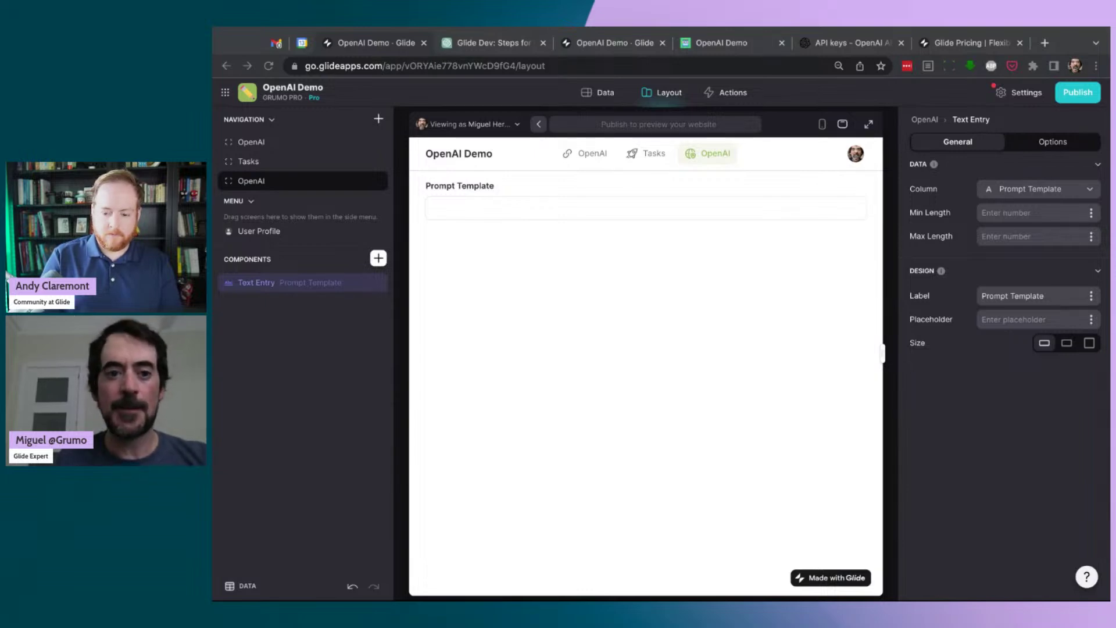
pyautogui.press('super+Tab')
pyautogui.click(467, 208)
pyautogui.write('Provide 3 tasks to accomplish the following goal: [1] In the explanation parameter, provide concise and actionable information to accomplish each task.  Don\'t enumerate the tasks. Provide only the code.  The response should contain only a JSON object with this schema: [{"task":task,"explanation":explanation}]')
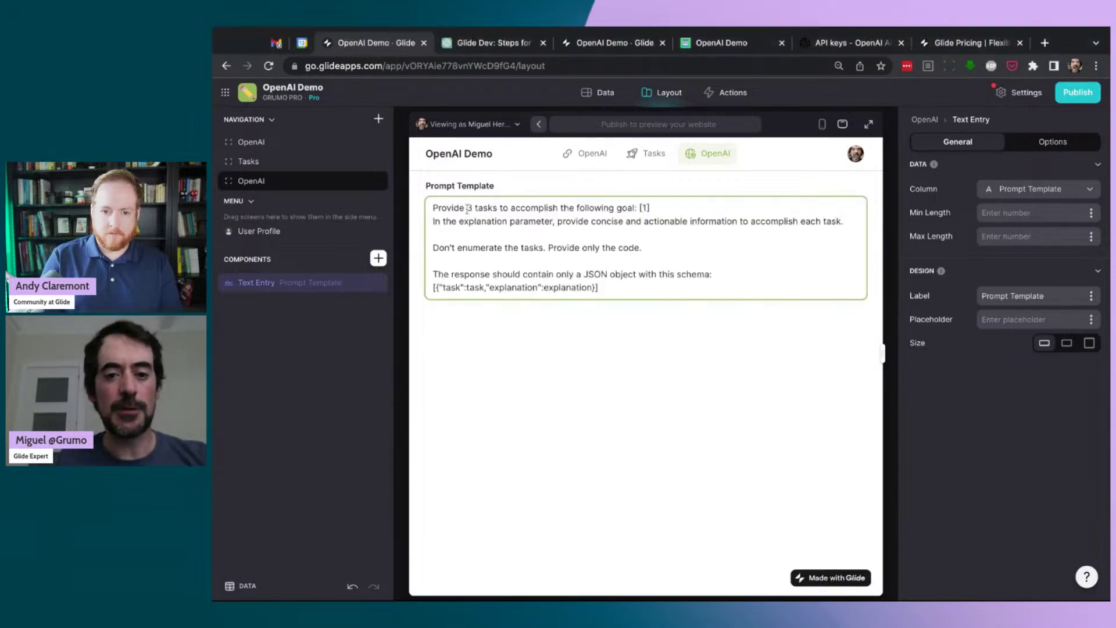
pyautogui.click(583, 344)
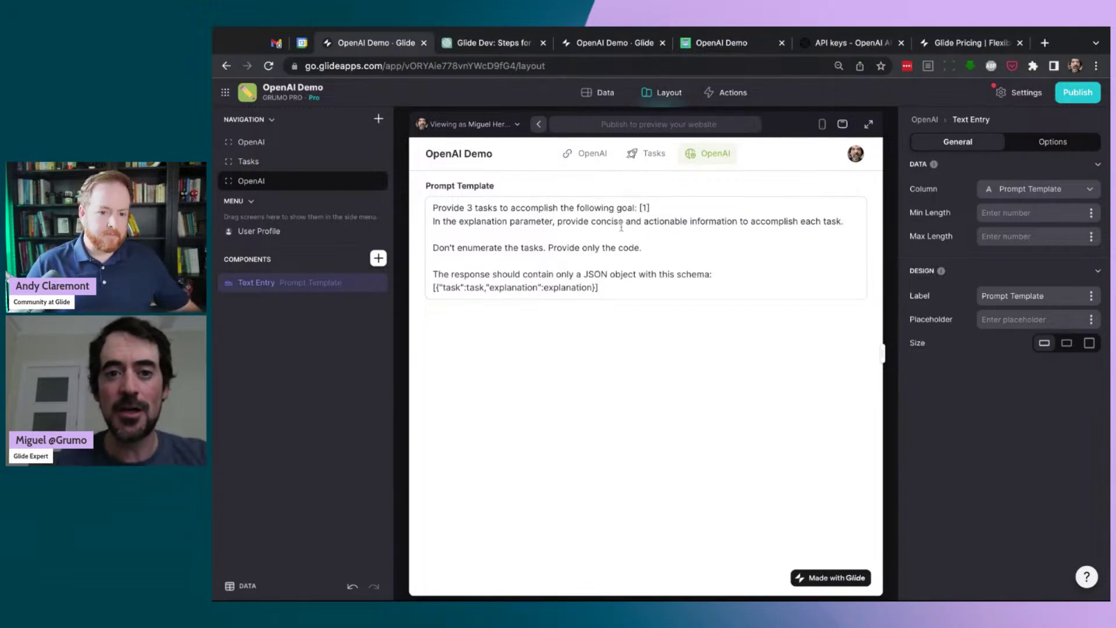
# Set the existing user's Role to Admin in the Users data table.
pyautogui.click(605, 98)
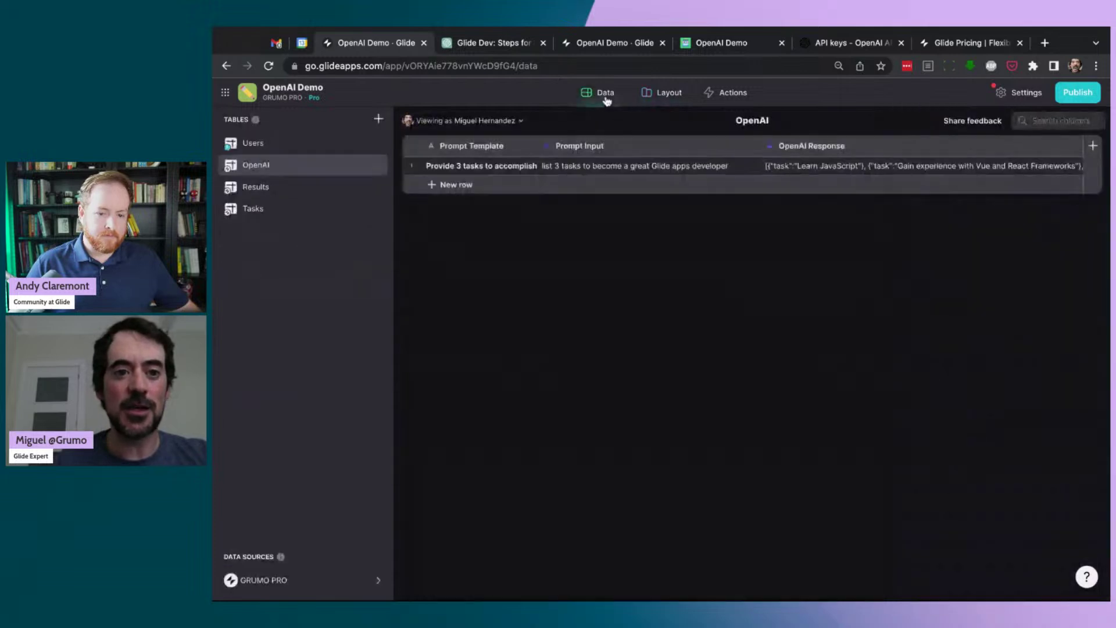
pyautogui.click(329, 149)
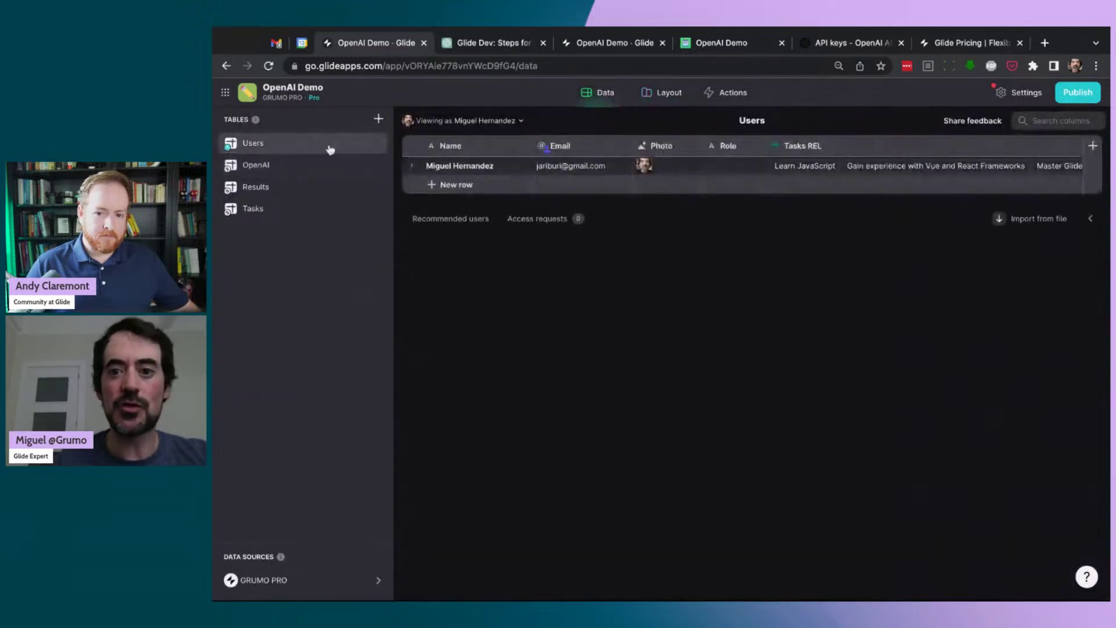
pyautogui.click(737, 169)
pyautogui.write('Admin')
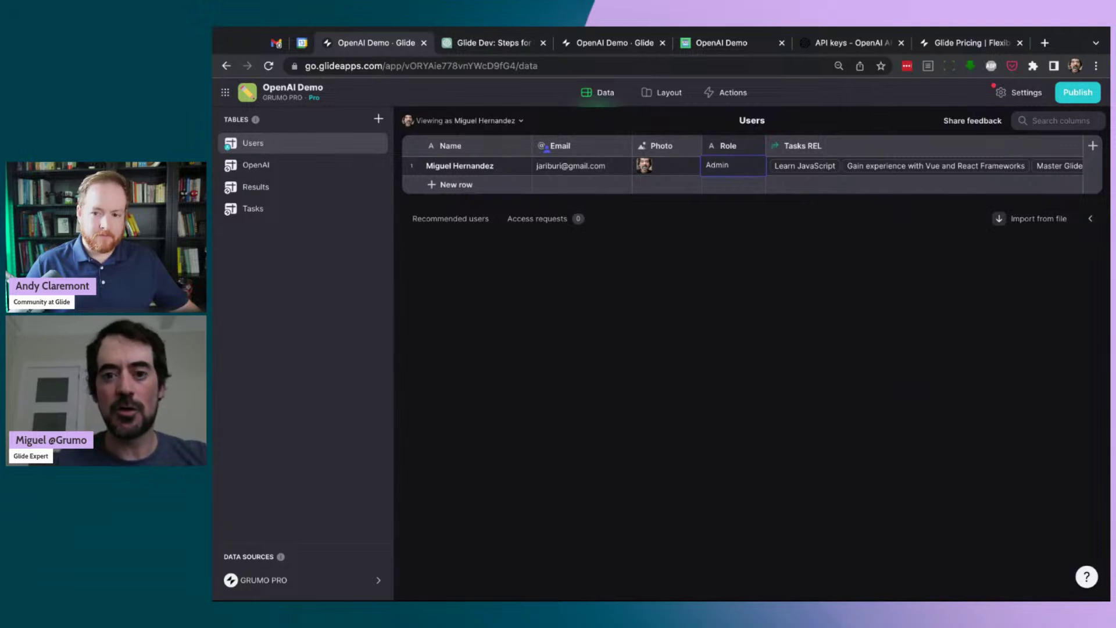
pyautogui.press('Return')
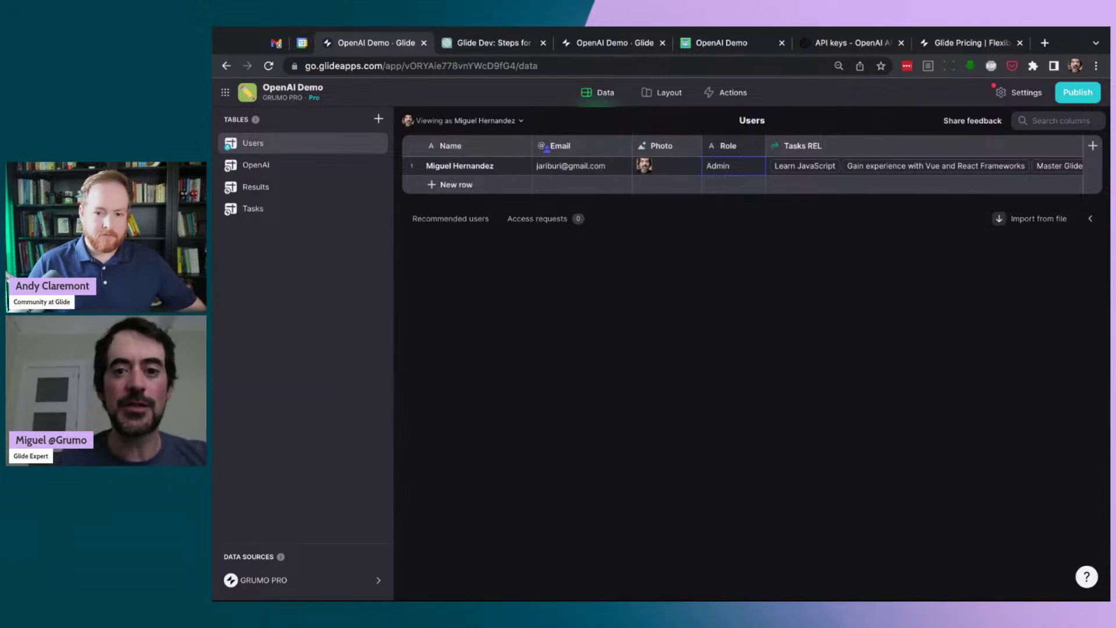
# Set the Prompt Template text entry to show only when the user profile's Role is Admin.
pyautogui.click(298, 166)
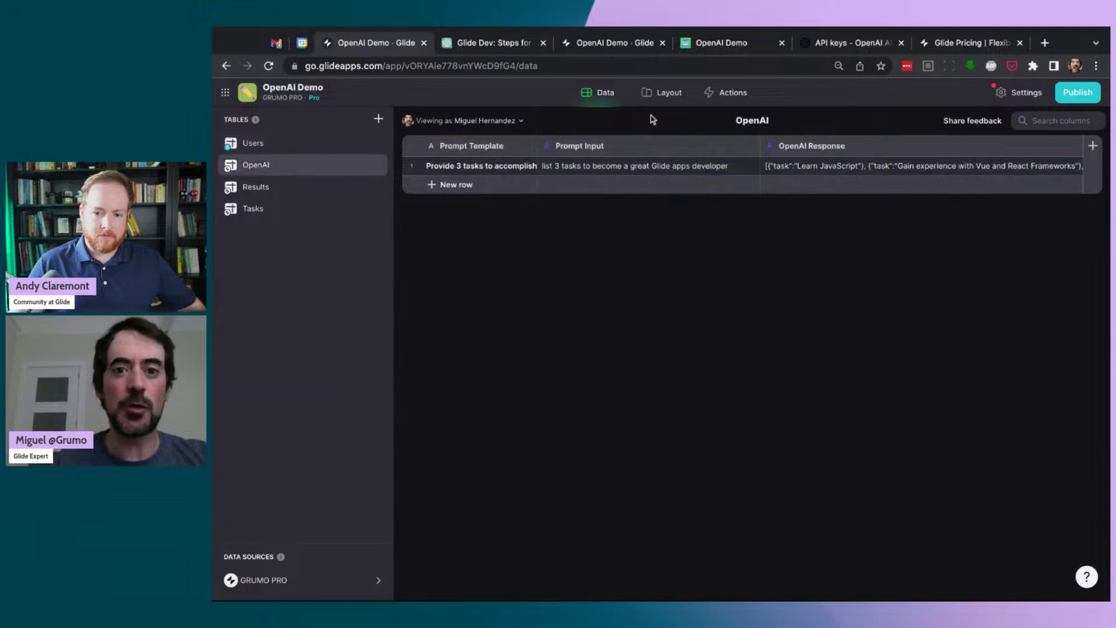
pyautogui.click(670, 93)
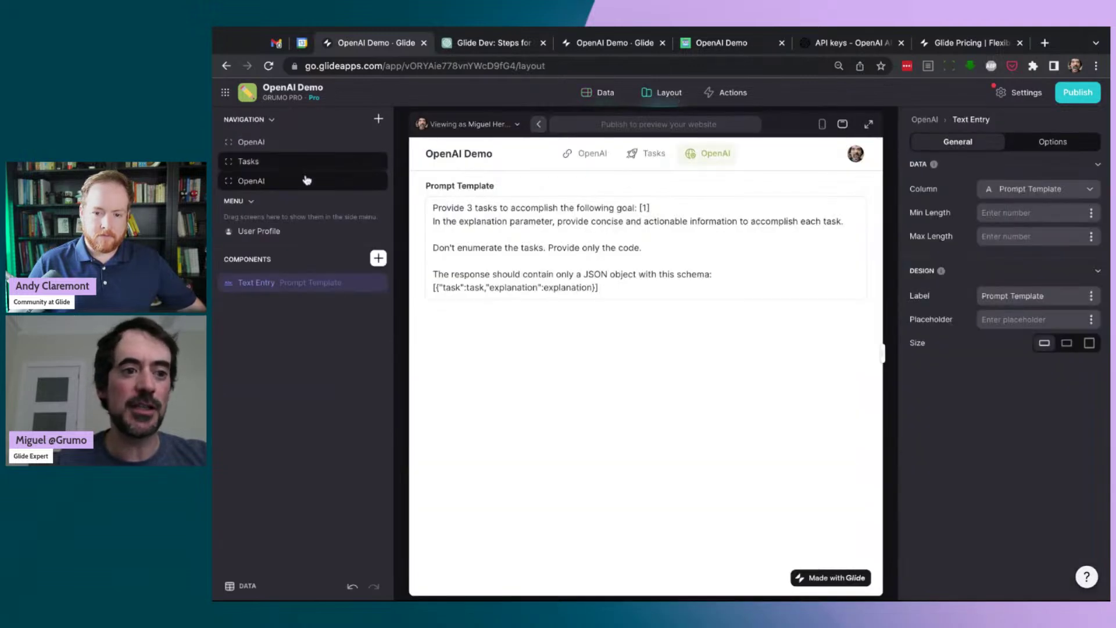
pyautogui.click(1060, 145)
pyautogui.click(945, 203)
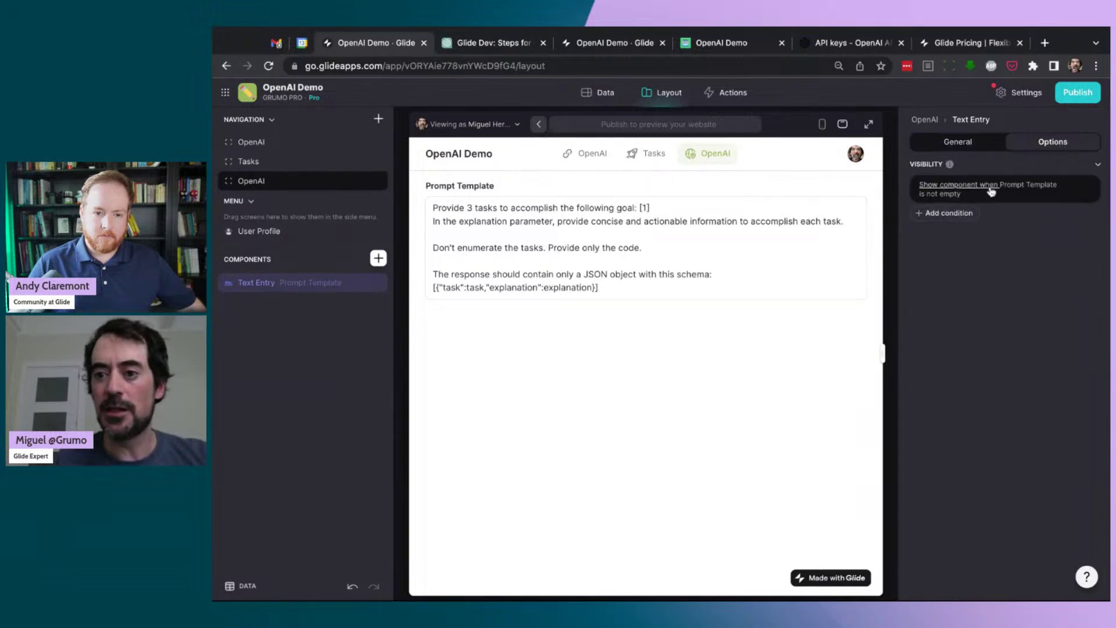
pyautogui.click(990, 189)
pyautogui.click(955, 230)
pyautogui.moveTo(946, 275)
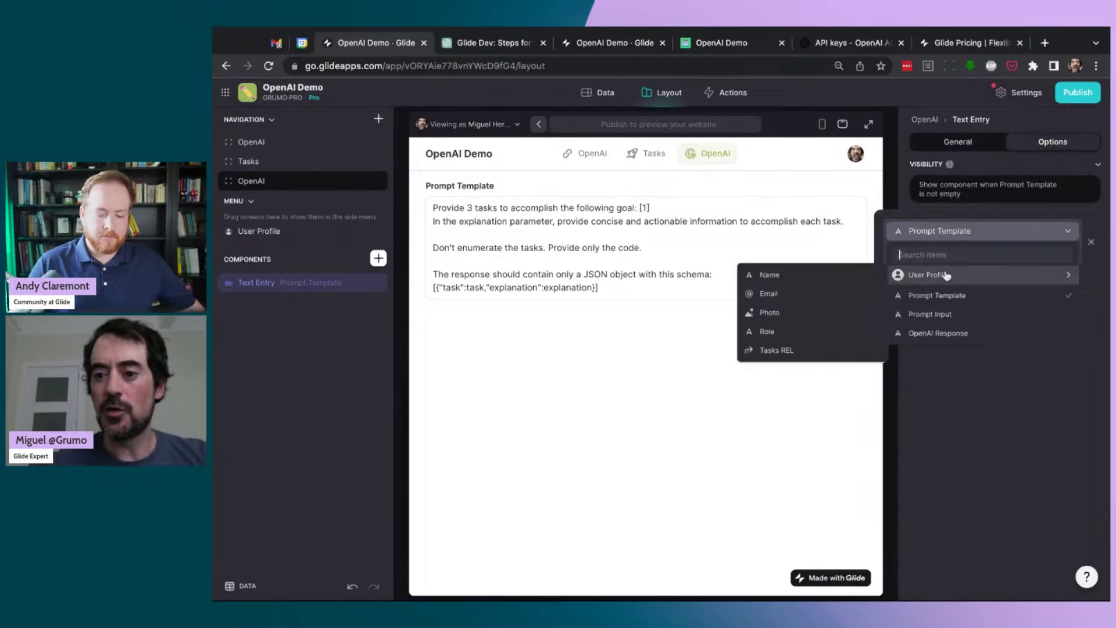
pyautogui.click(805, 332)
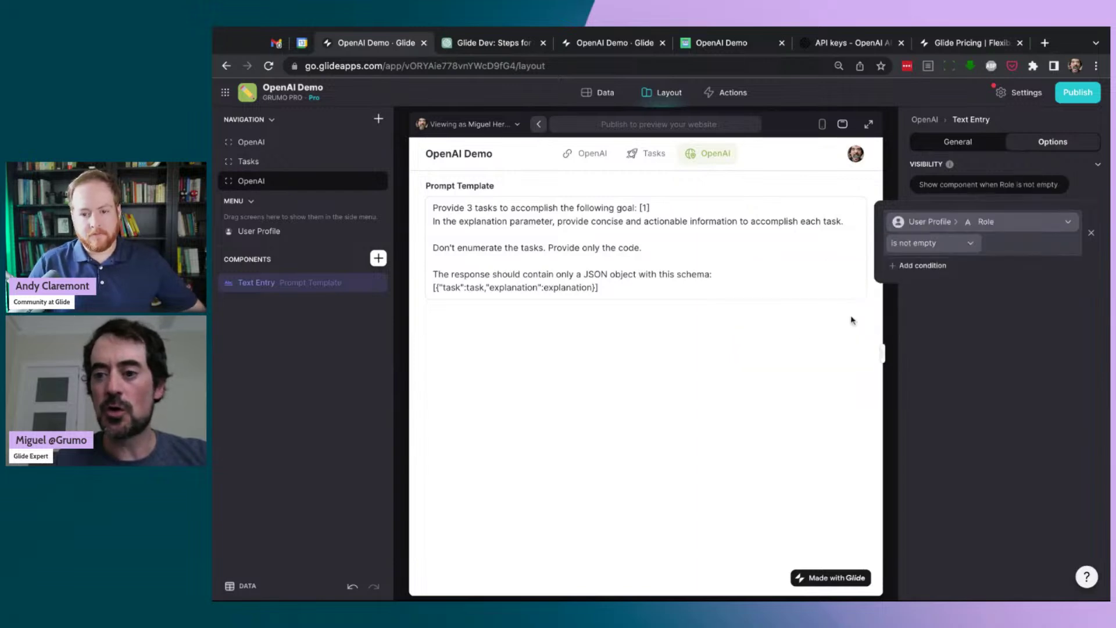
pyautogui.click(939, 244)
pyautogui.click(849, 260)
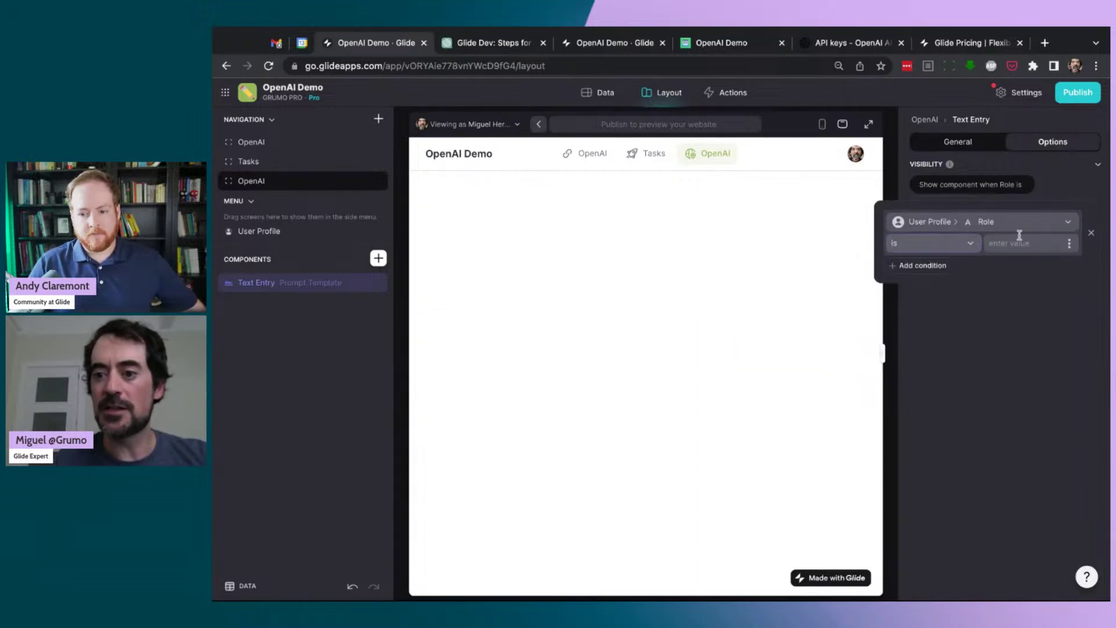
pyautogui.write('Admin')
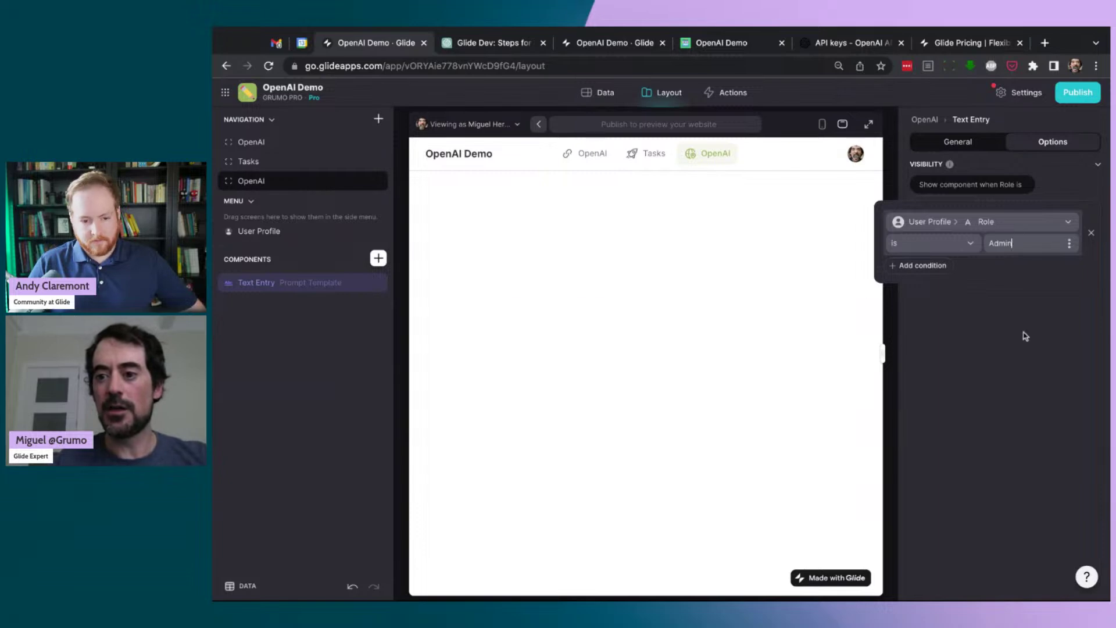
pyautogui.click(1028, 326)
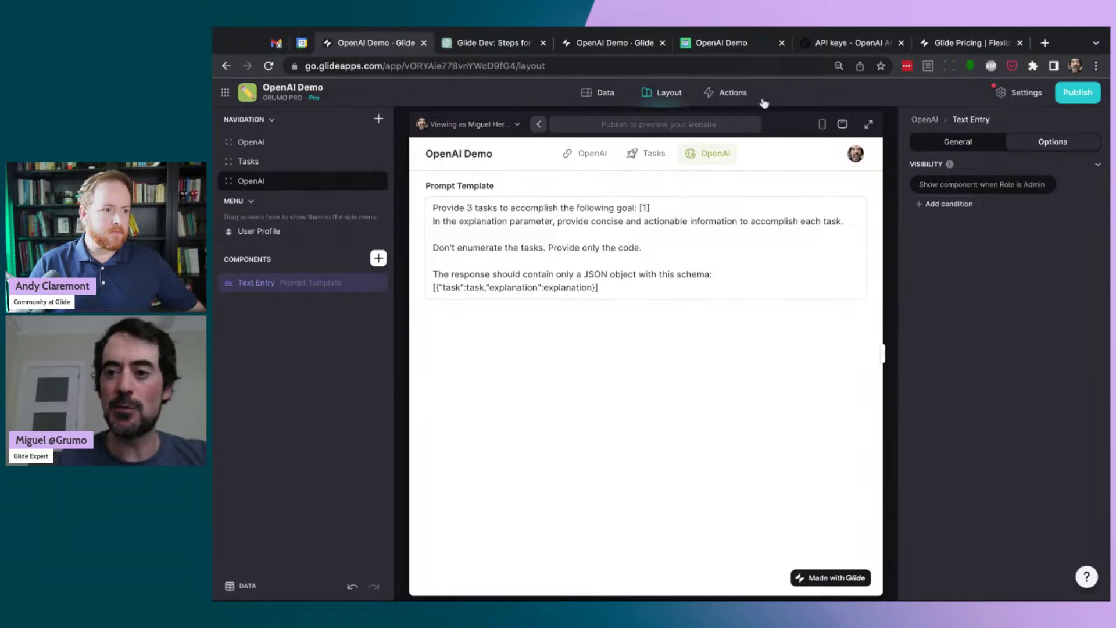
# Label the prompt template screen Settings and give it a gear icon.
pyautogui.click(925, 119)
pyautogui.doubleClick(1014, 212)
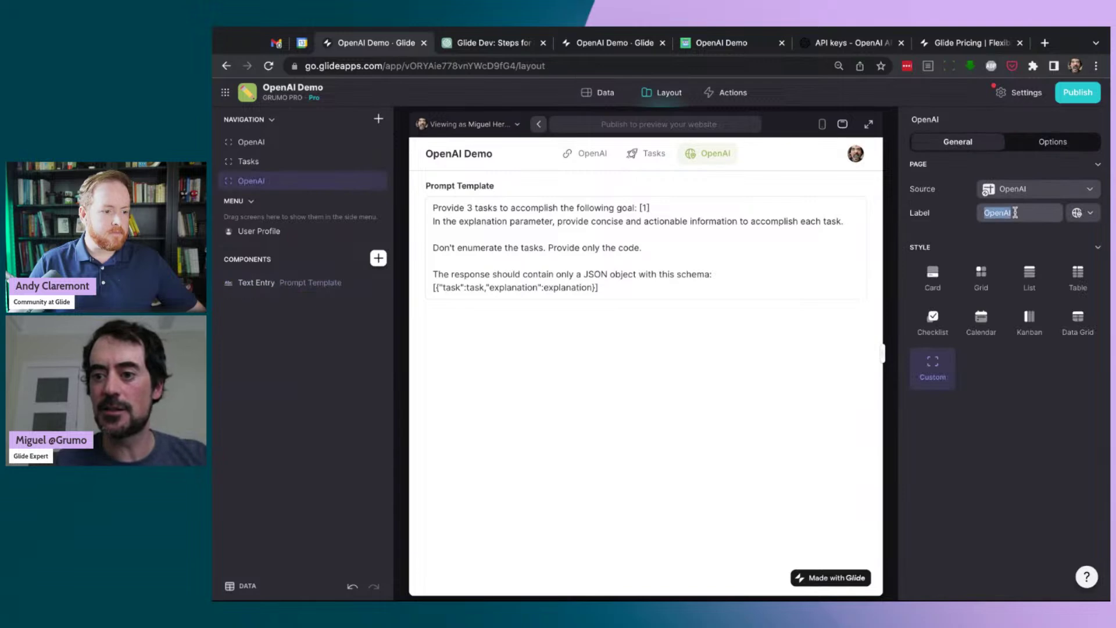
pyautogui.write('Settings')
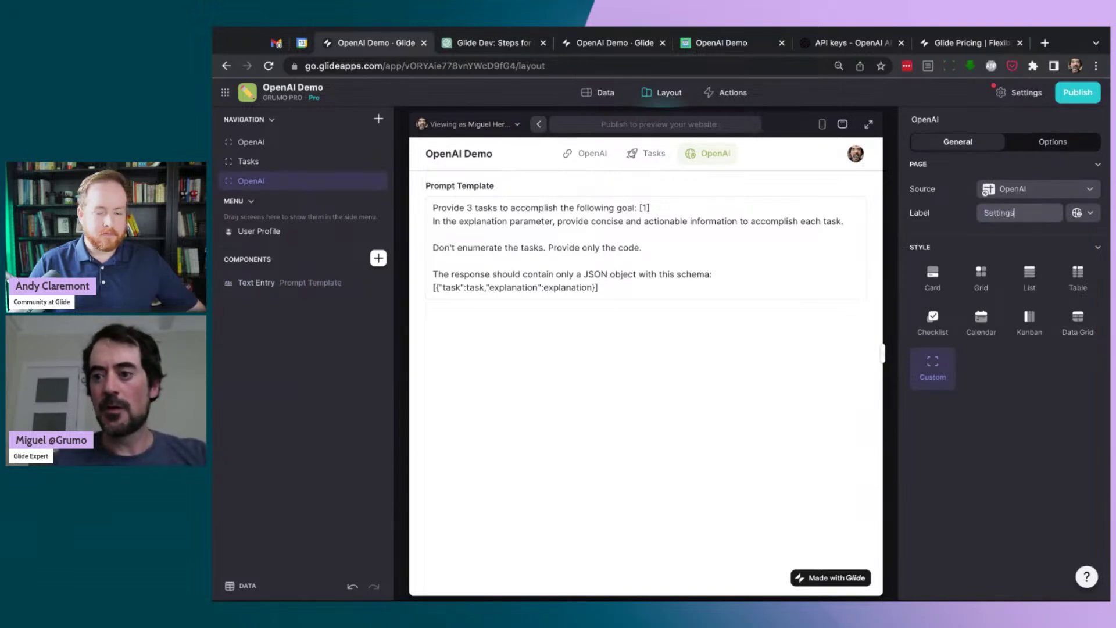
pyautogui.click(1090, 215)
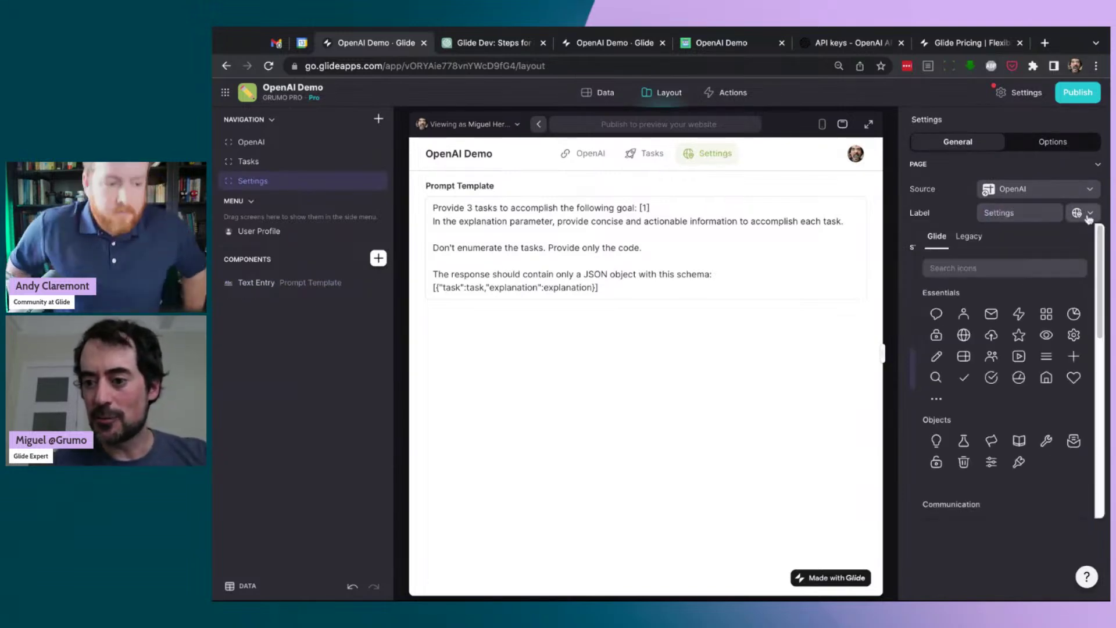
pyautogui.click(1076, 338)
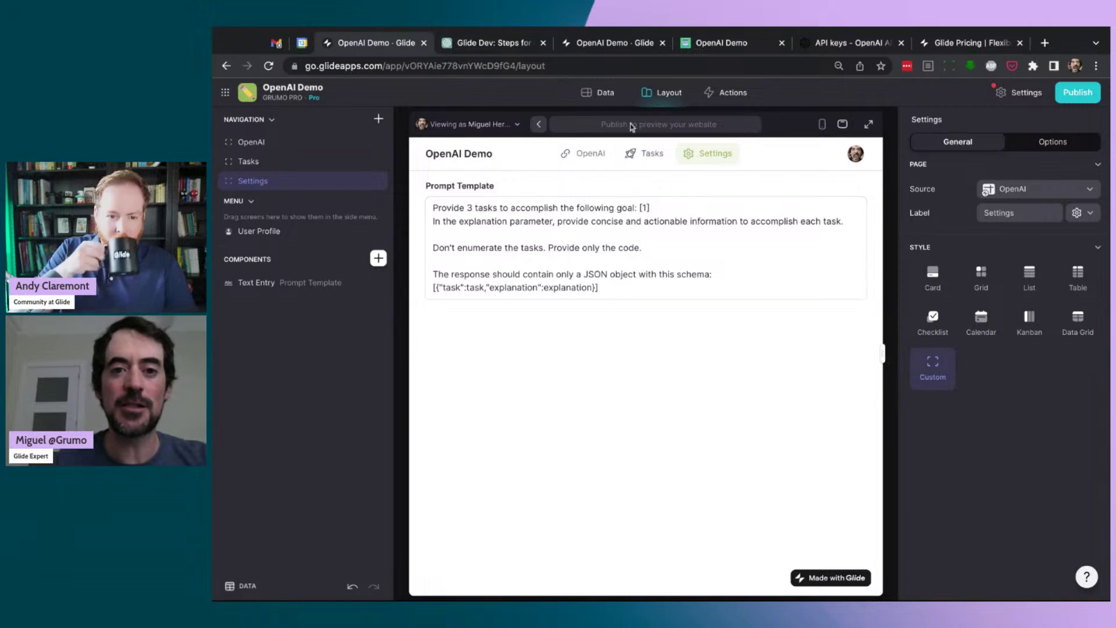
# Add a Template column named Prompt Formatted directly after Prompt Template in the OpenAI data table.
pyautogui.click(610, 98)
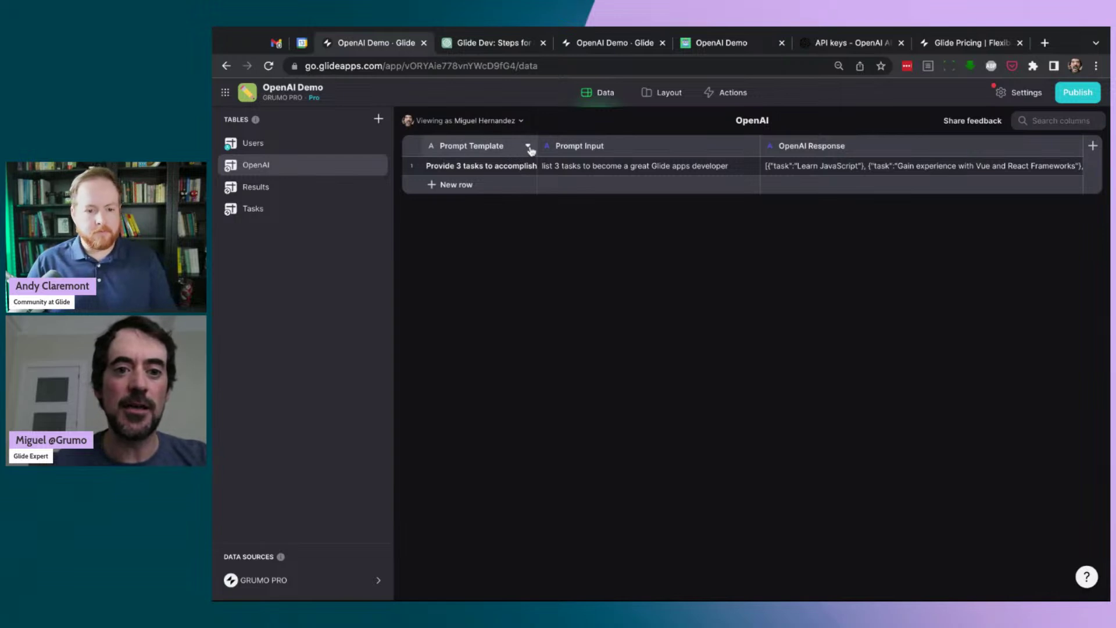
pyautogui.click(529, 146)
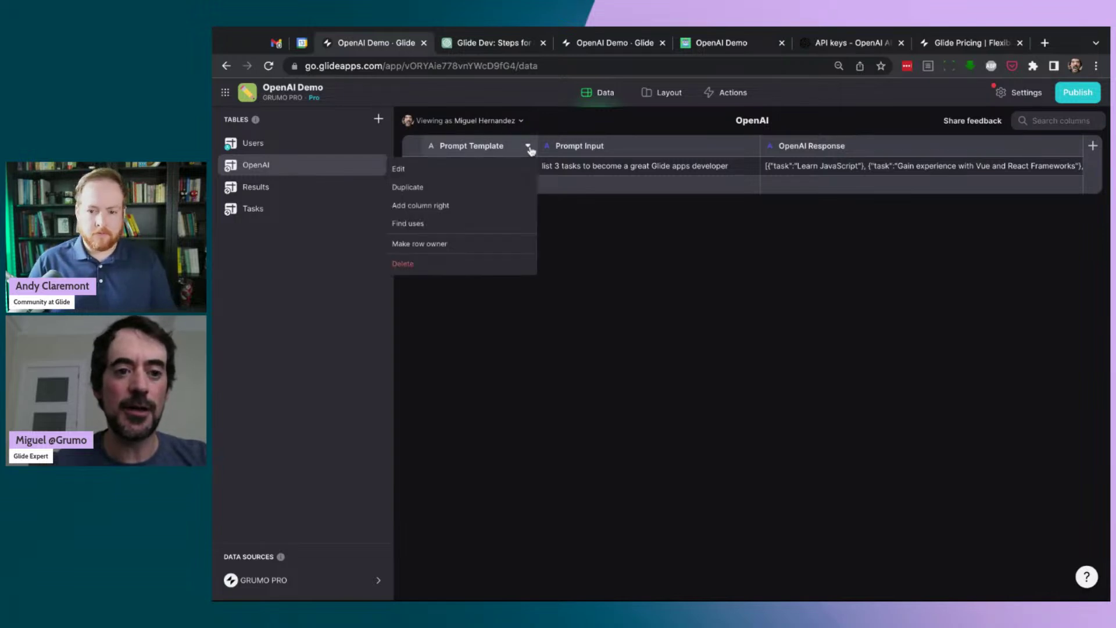
pyautogui.click(489, 207)
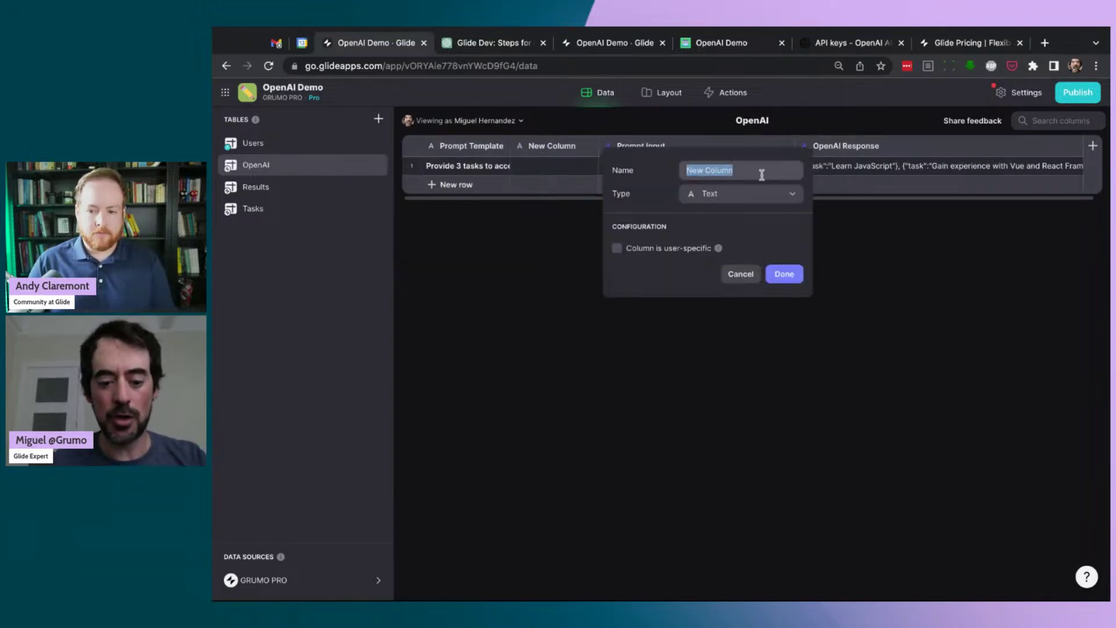
pyautogui.write('Prompt Formatter')
pyautogui.press('BackSpace')
pyautogui.write('d')
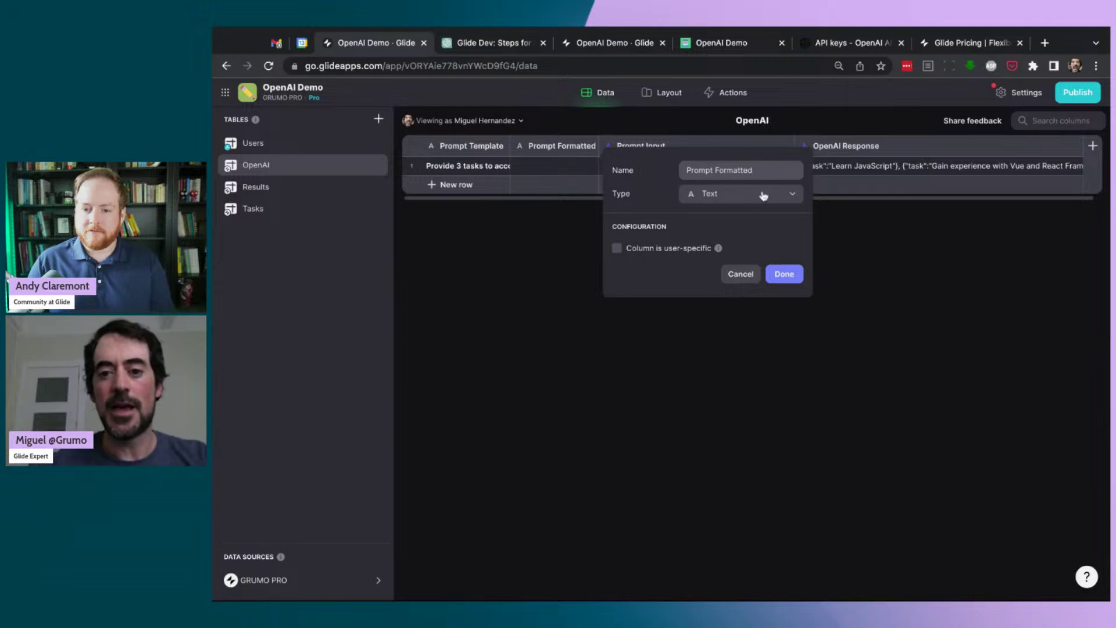
pyautogui.click(731, 196)
pyautogui.write('tem')
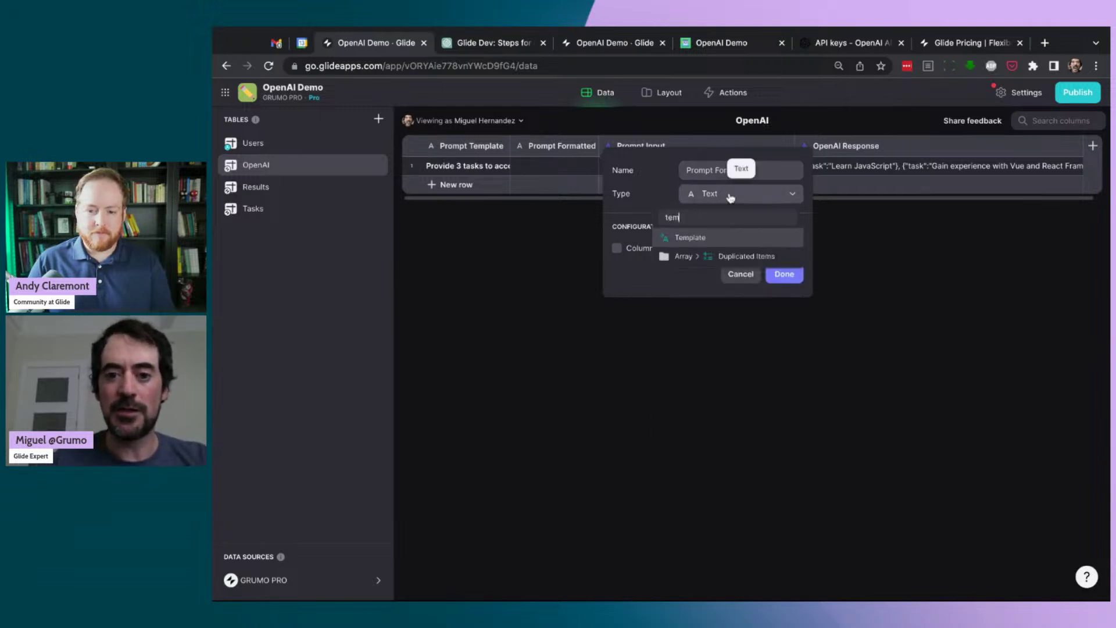
pyautogui.click(743, 236)
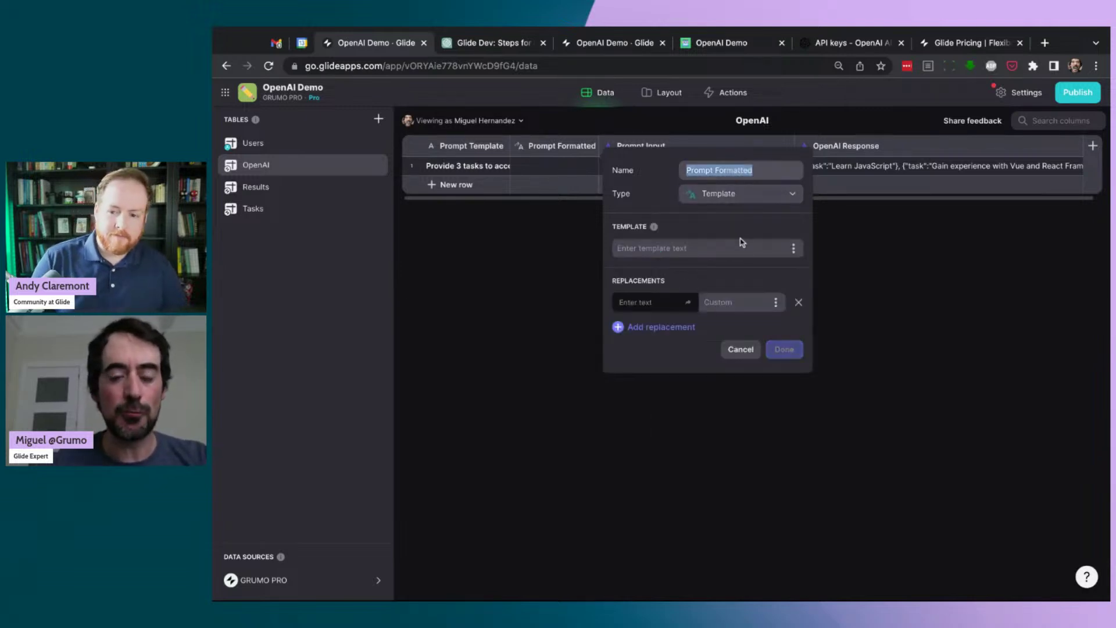
# Use the Prompt Template column as the template, replace [1] with Prompt Input, and save the column.
pyautogui.click(796, 252)
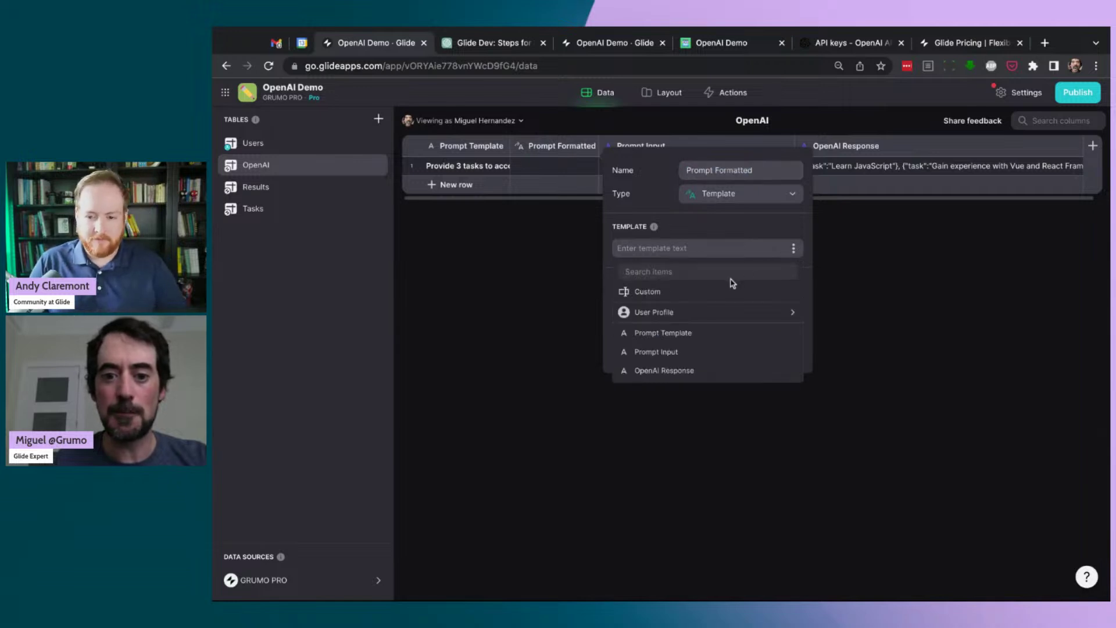
pyautogui.click(706, 333)
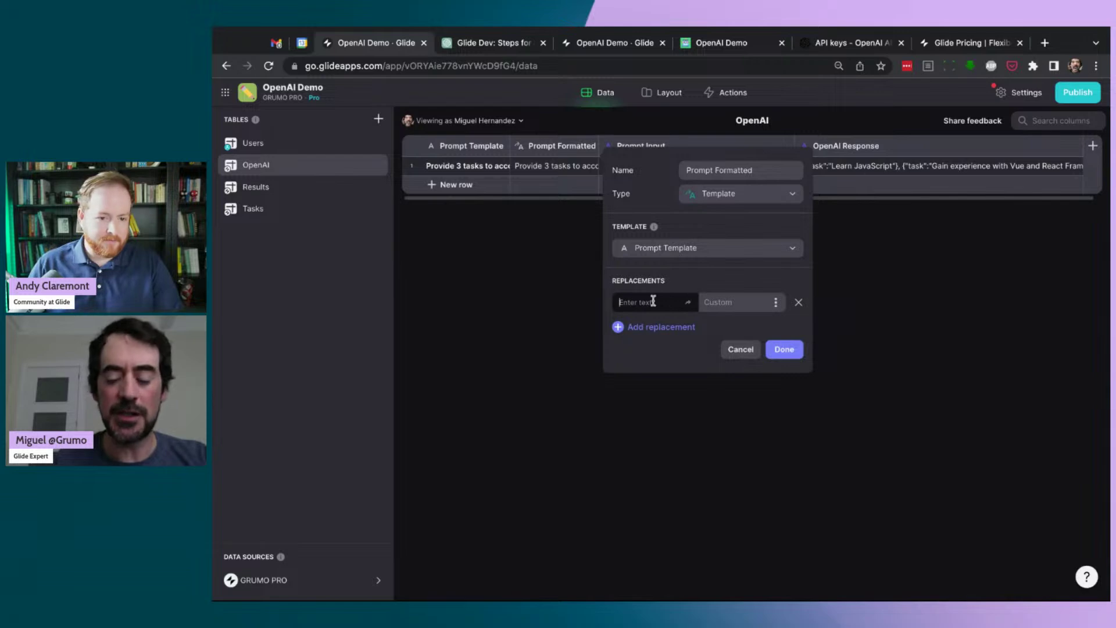
pyautogui.click(621, 303)
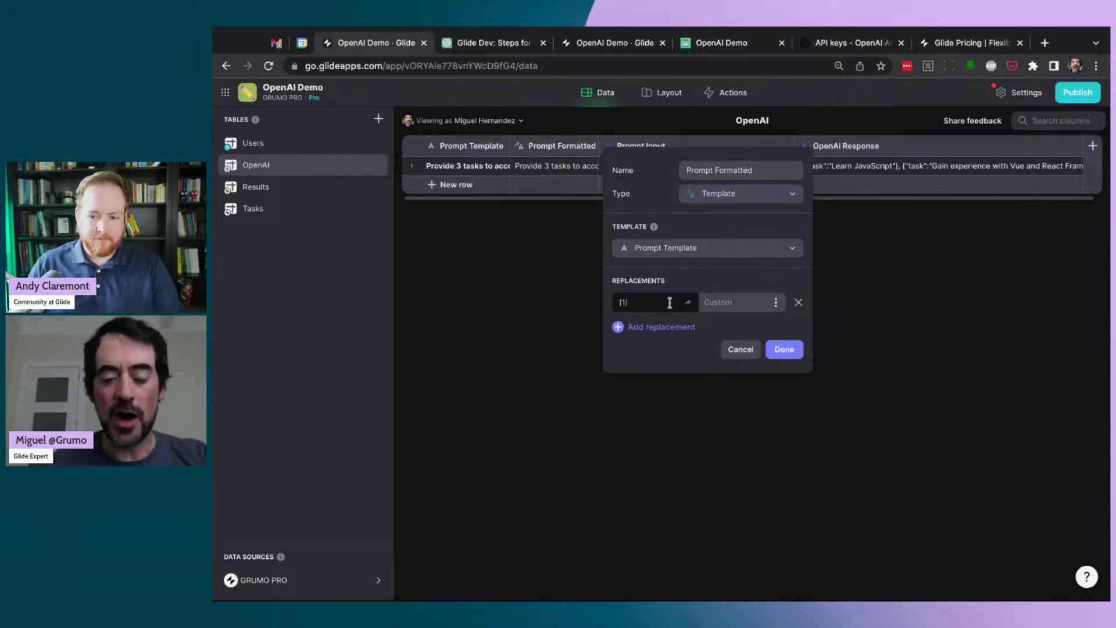
pyautogui.click(777, 302)
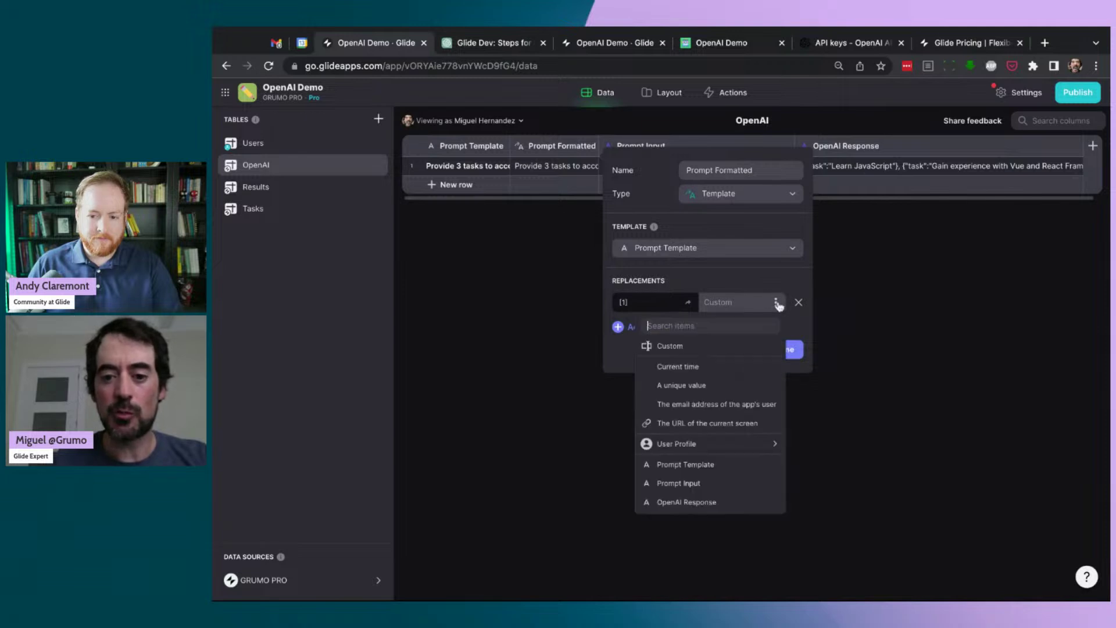
pyautogui.click(692, 483)
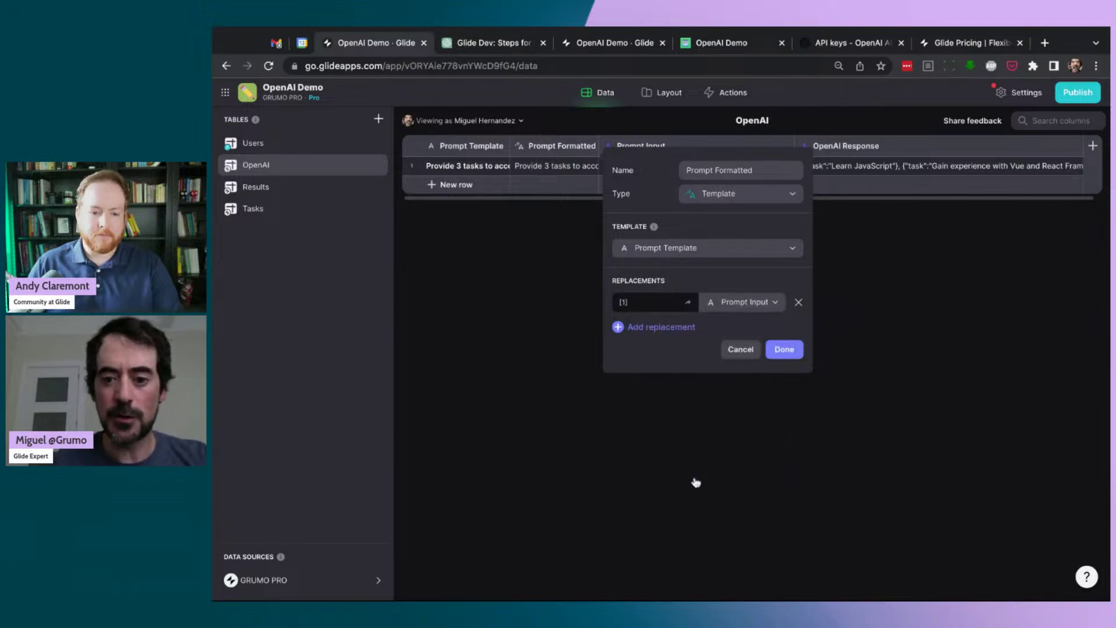
pyautogui.click(789, 351)
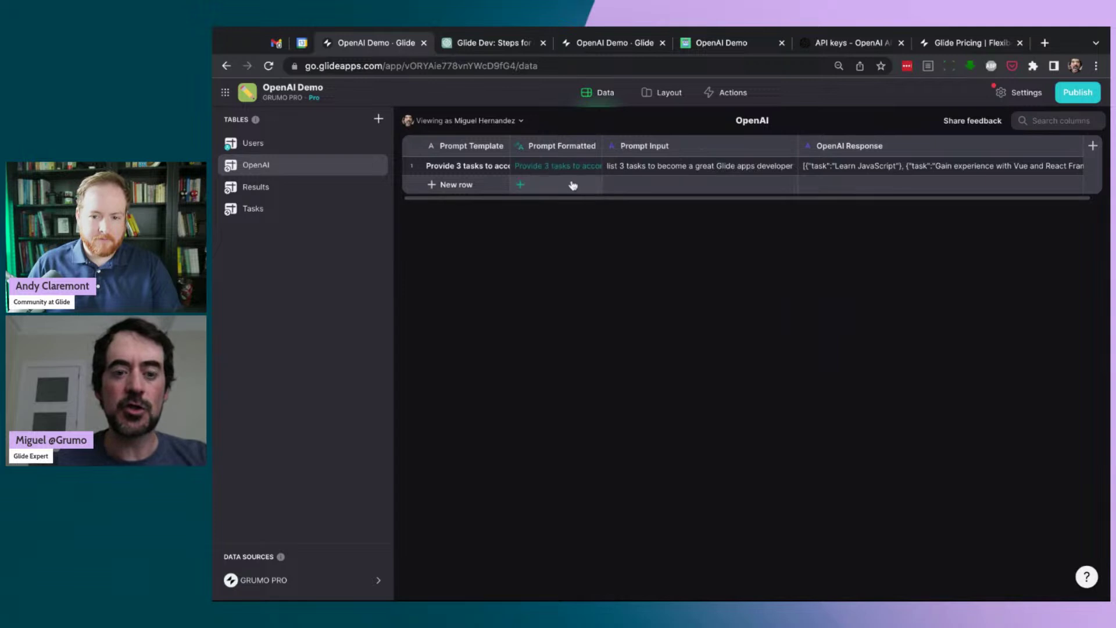
# Widen the Prompt Template column and compare the full text of the Prompt Template and Prompt Formatted cells.
pyautogui.moveTo(510, 146); pyautogui.dragTo(600, 145)
pyautogui.doubleClick(542, 169)
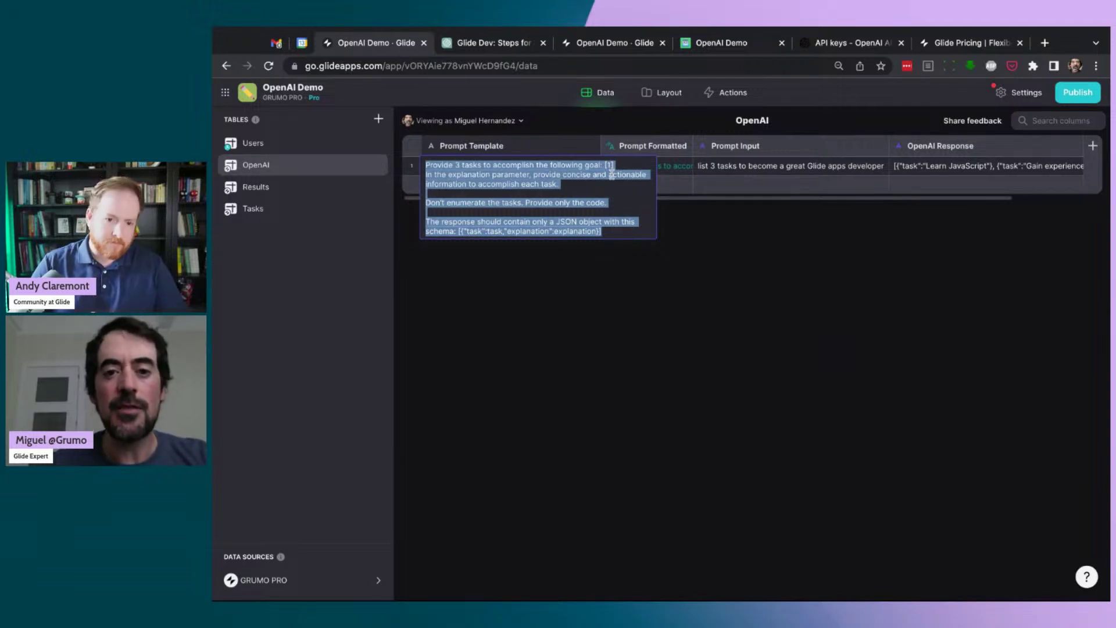
pyautogui.click(673, 169)
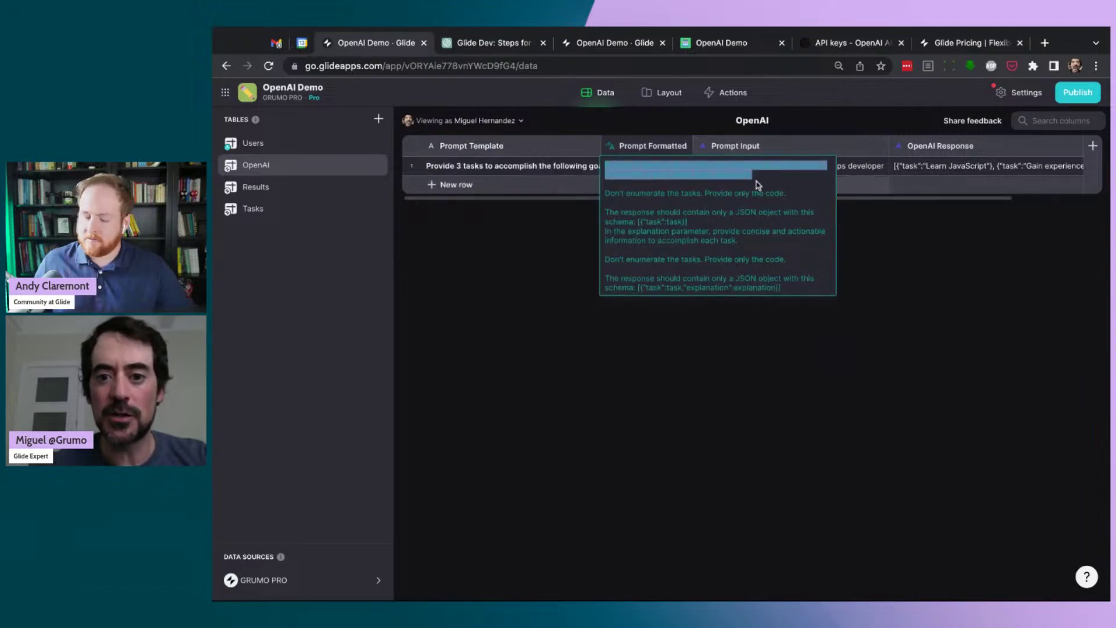
pyautogui.click(743, 212)
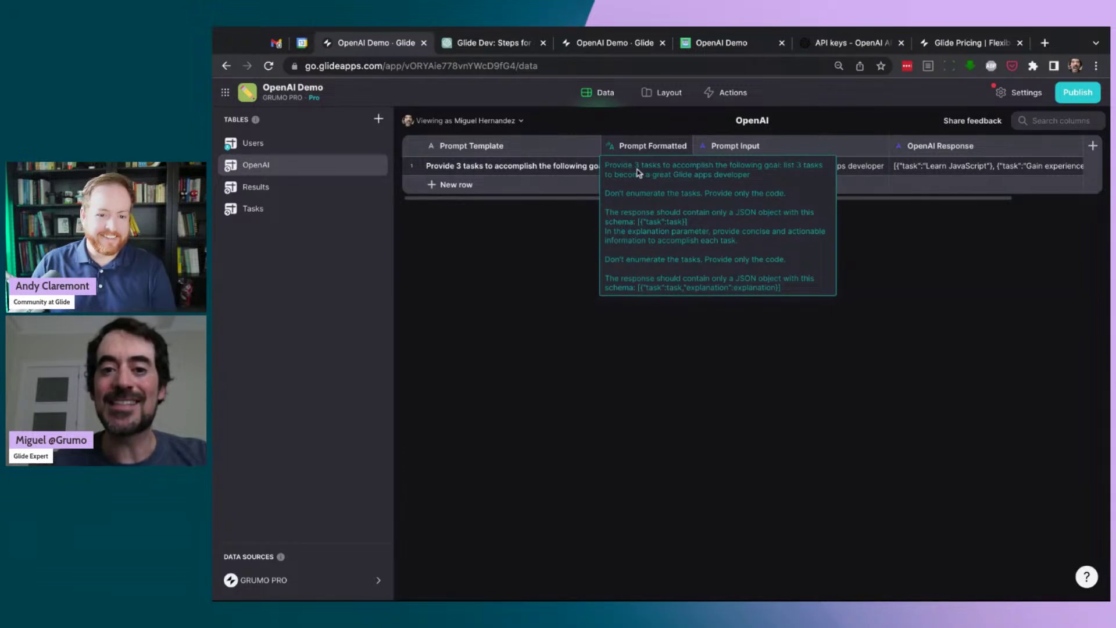
# Delete the code-only and JSON schema instructions from the Prompt Input cell, keeping only its first line.
pyautogui.click(858, 167)
pyautogui.click(785, 168)
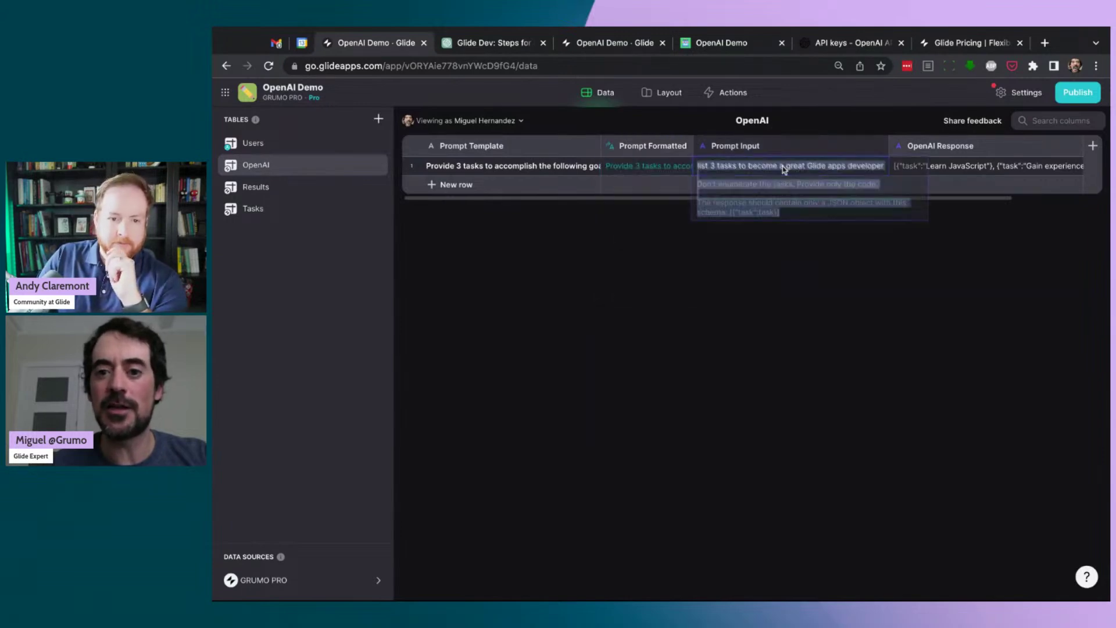
pyautogui.click(747, 167)
pyautogui.moveTo(790, 211); pyautogui.dragTo(686, 185)
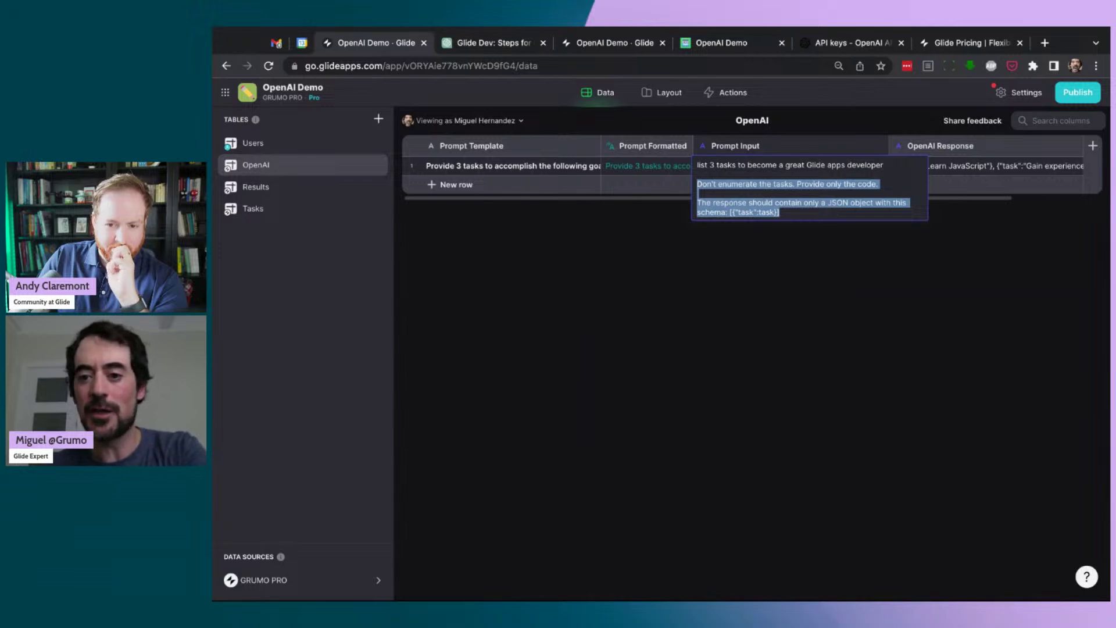
pyautogui.press('BackSpace')
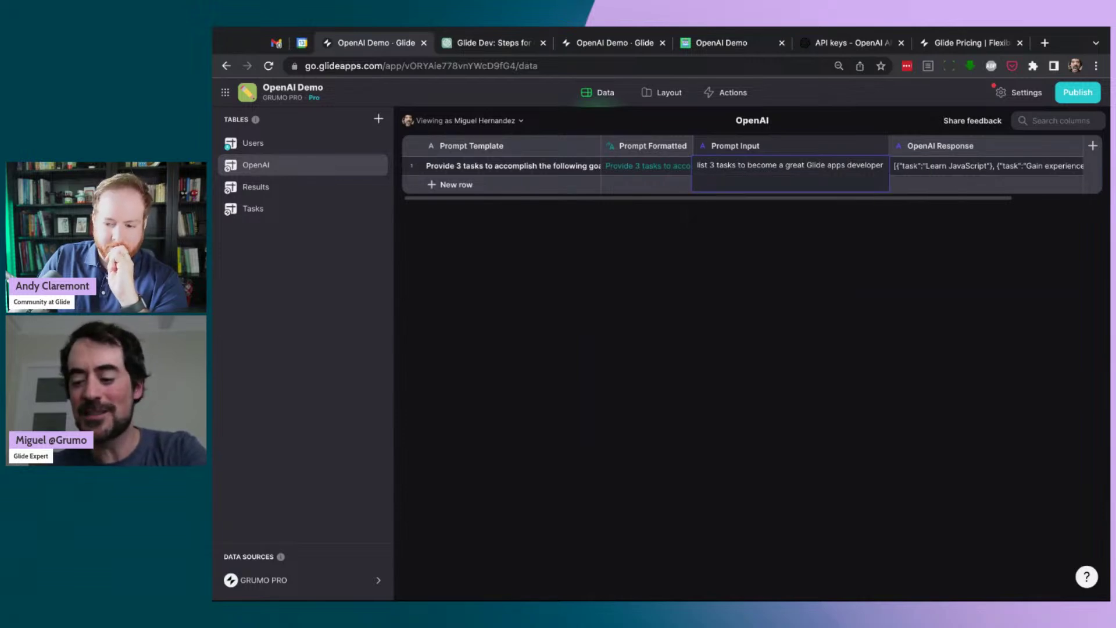
pyautogui.press('BackSpace')
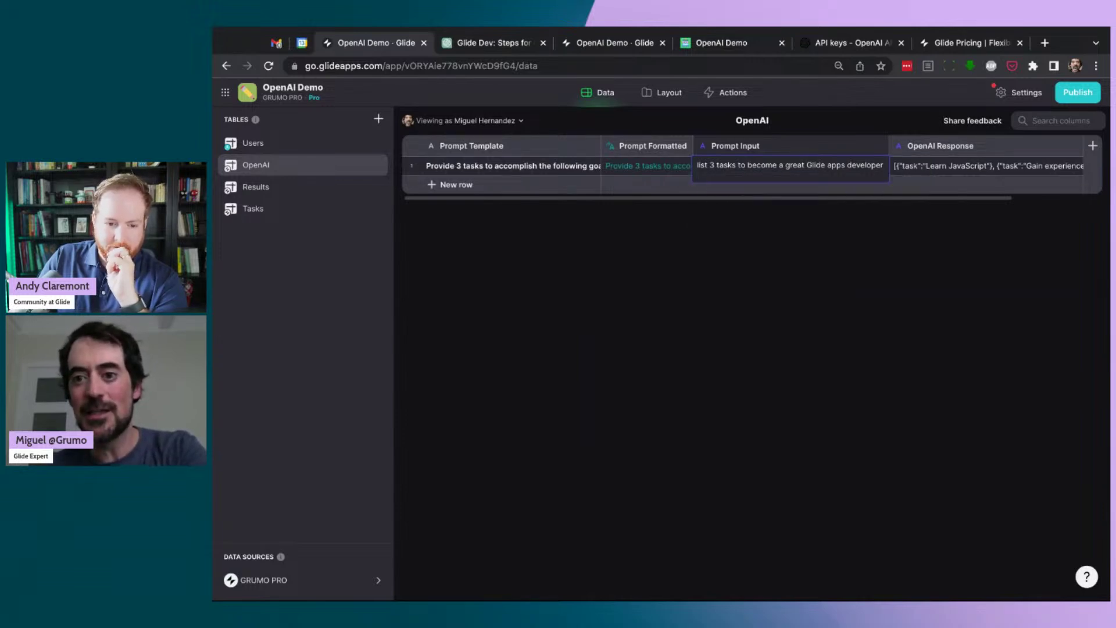
pyautogui.press('BackSpace')
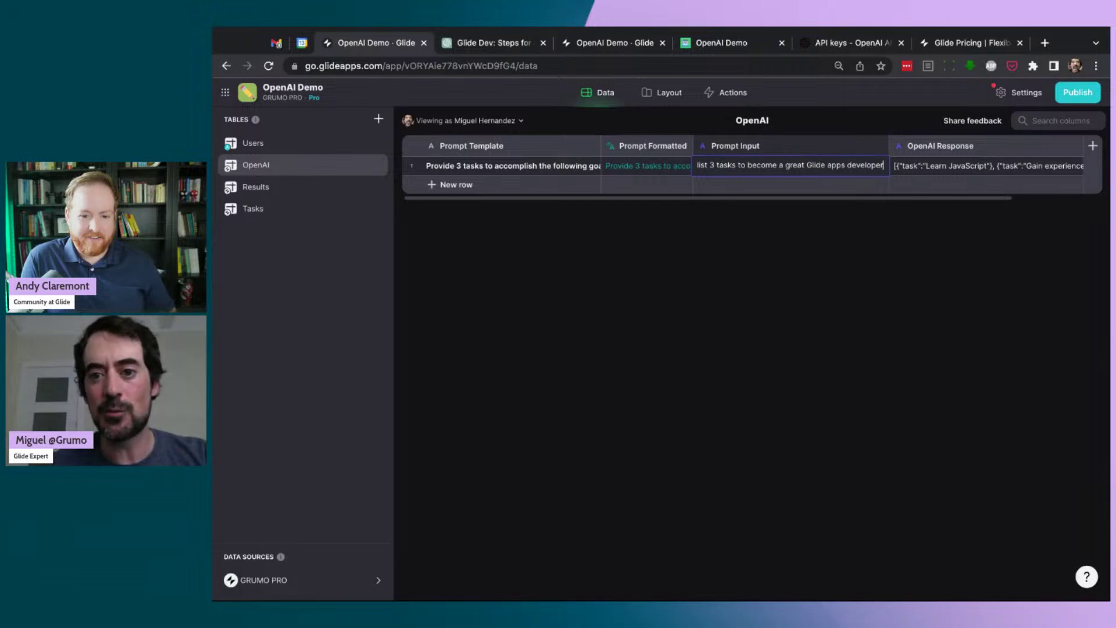
# Shorten the Prompt Input value to "become a great Glide apps developer".
pyautogui.click(749, 162)
pyautogui.hotkey('ctrl', 'shift', 'Left')
pyautogui.hotkey('ctrl', 'shift', 'Left')
pyautogui.hotkey('ctrl', 'shift', 'Left')
pyautogui.hotkey('ctrl', 'shift', 'Left')
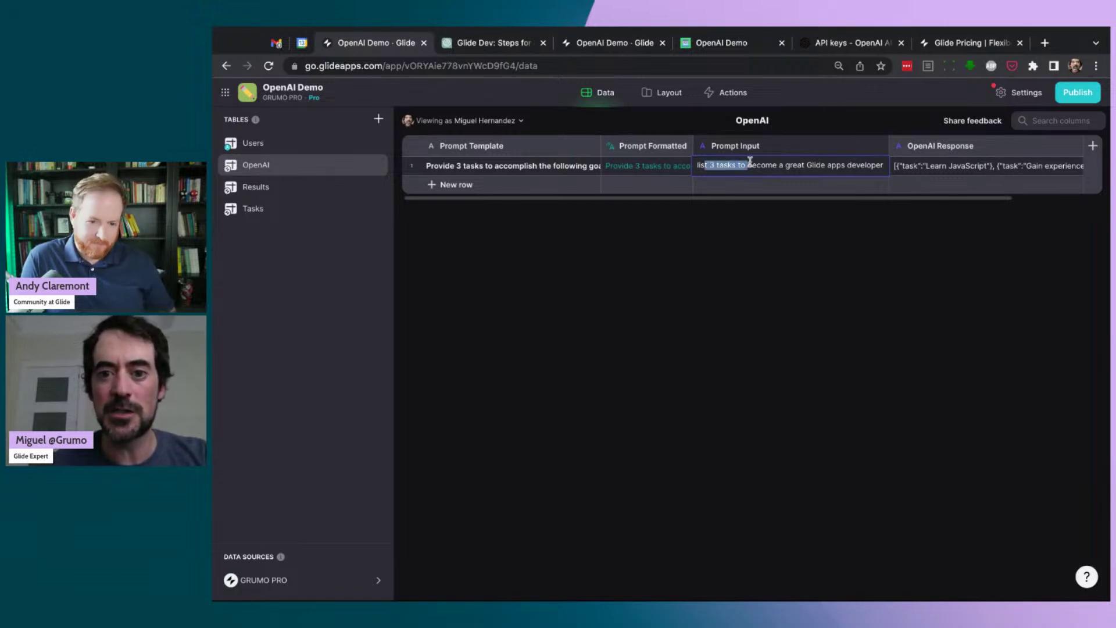
pyautogui.press('BackSpace')
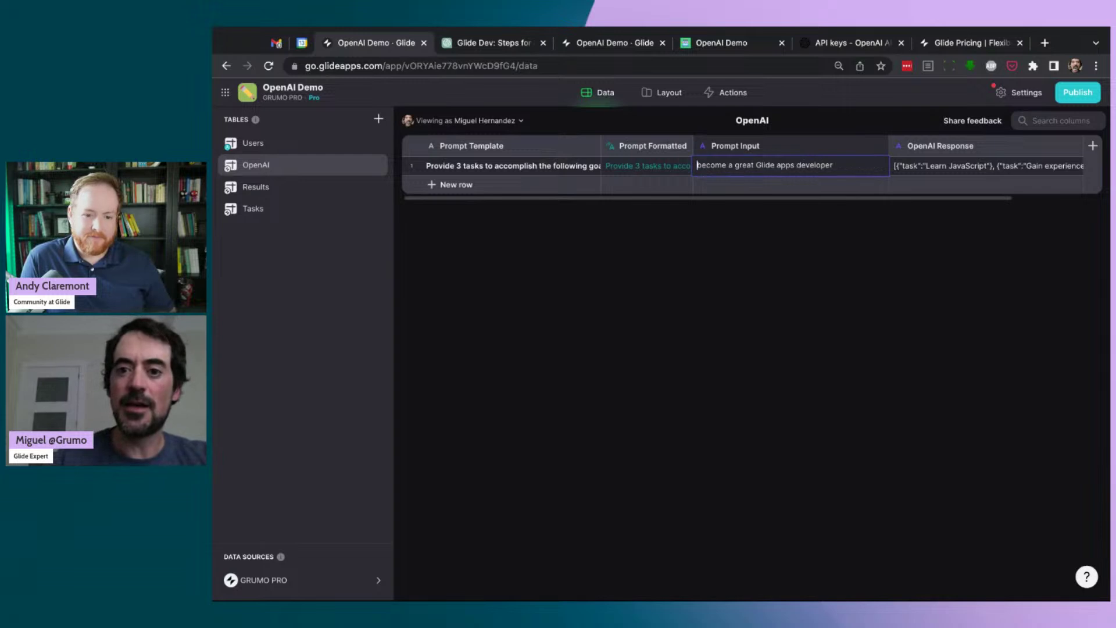
pyautogui.click(765, 218)
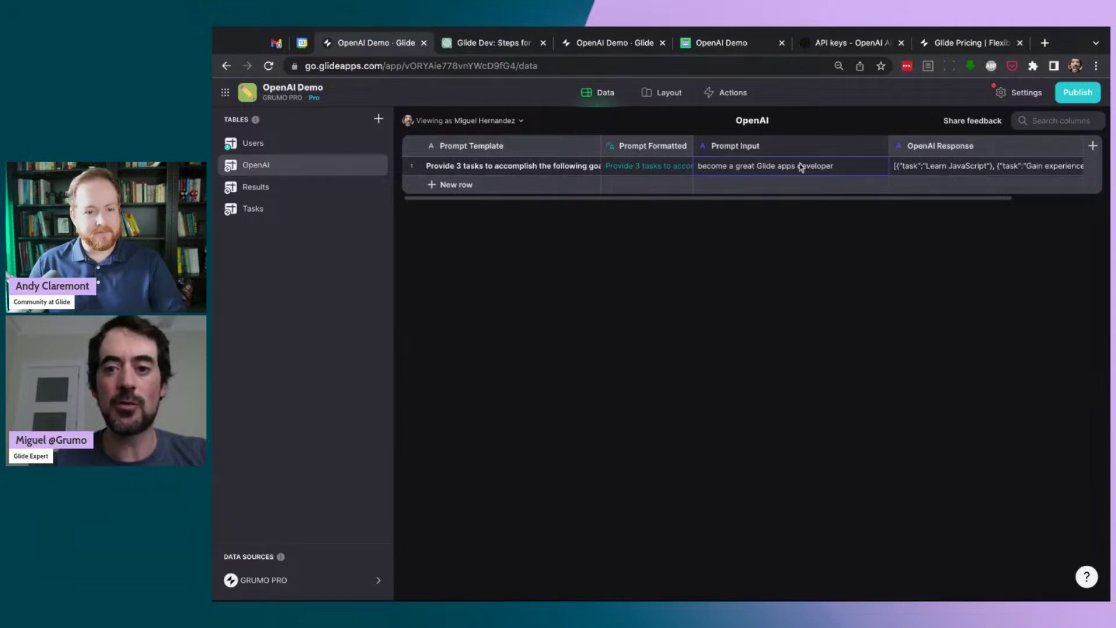
# Clear the entire Prompt Template text on the app's Settings screen.
pyautogui.click(674, 95)
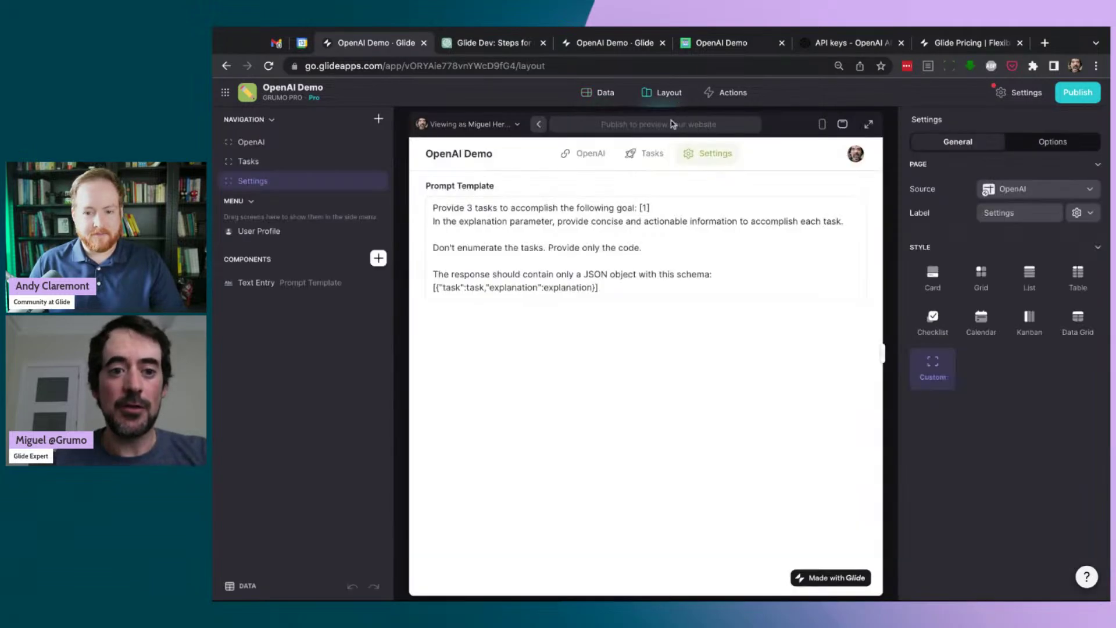
pyautogui.tripleClick(586, 245)
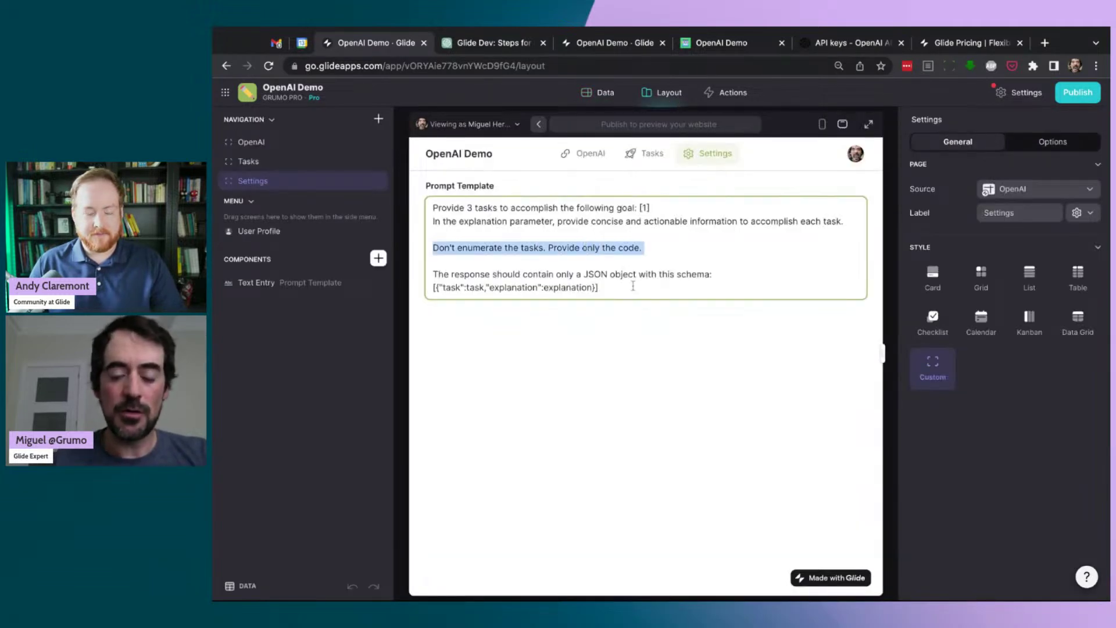
pyautogui.click(633, 286)
pyautogui.hotkey('shift', 'Up')
pyautogui.hotkey('shift', 'Up')
pyautogui.hotkey('shift', 'Up')
pyautogui.hotkey('shift', 'Up')
pyautogui.hotkey('shift', 'Up')
pyautogui.hotkey('shift', 'Up')
pyautogui.hotkey('shift', 'Up')
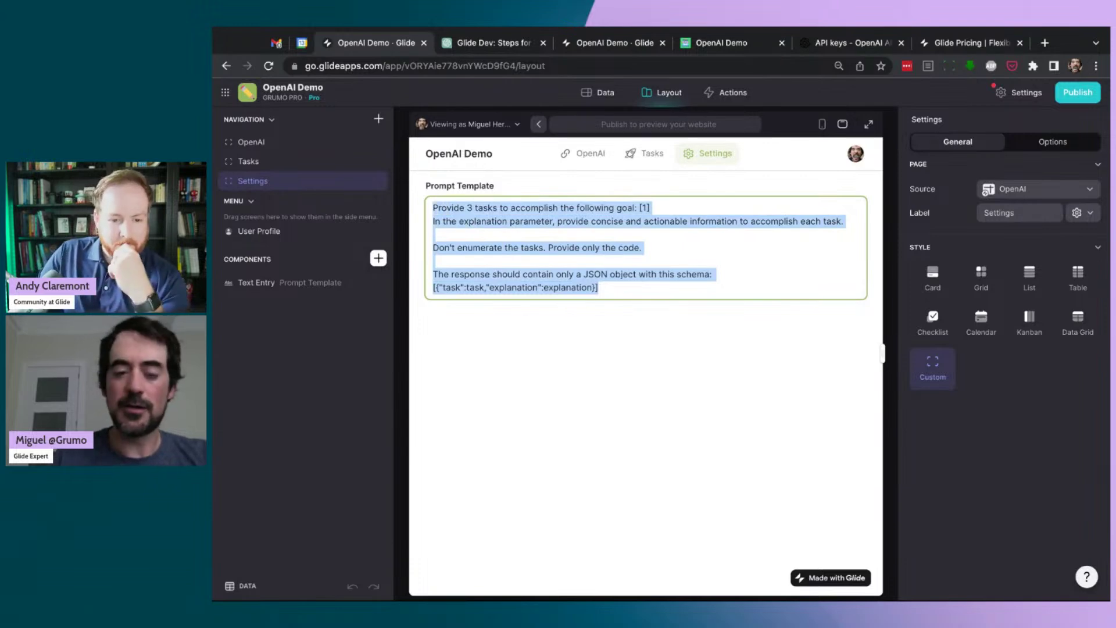
pyautogui.press('BackSpace')
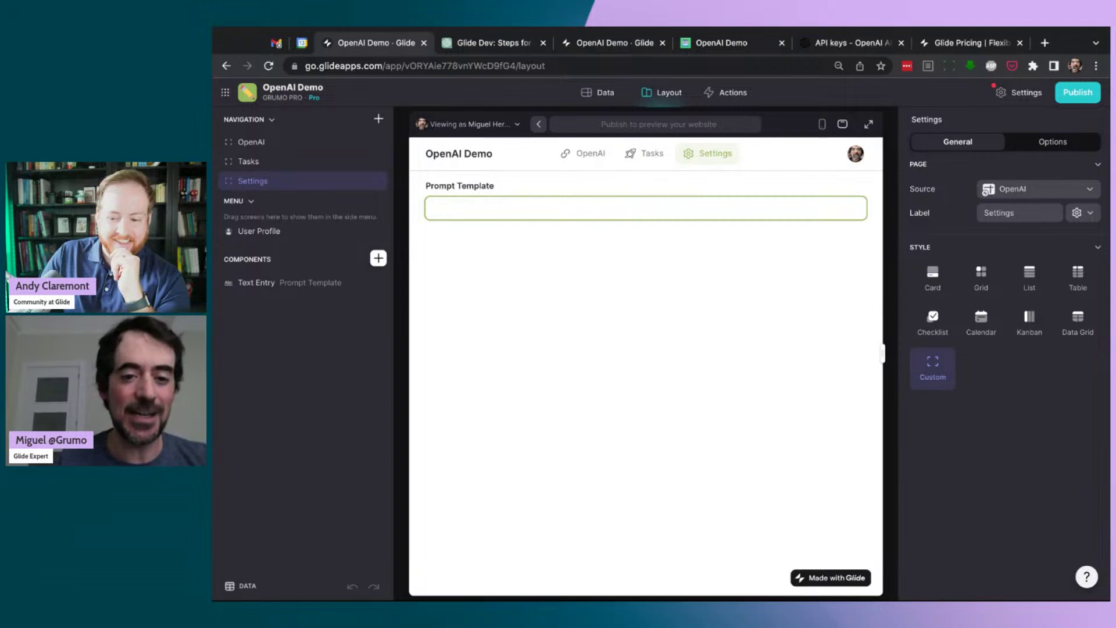
# Use the Prompt Formatted column as the question in the OpenAI: Submit action's Answer question step.
pyautogui.click(743, 99)
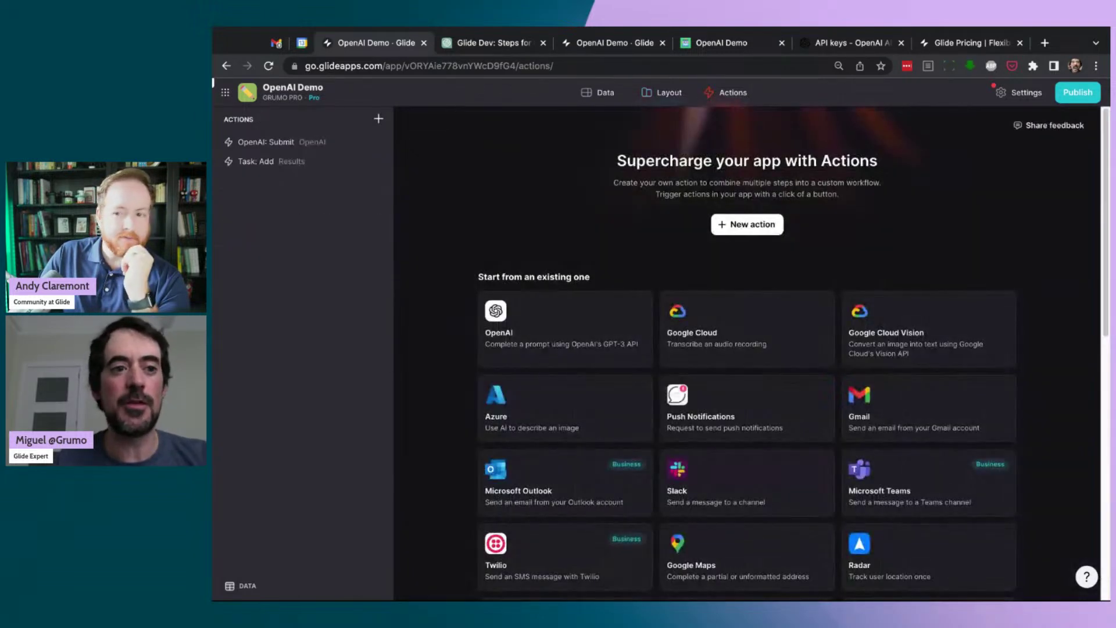
pyautogui.click(308, 145)
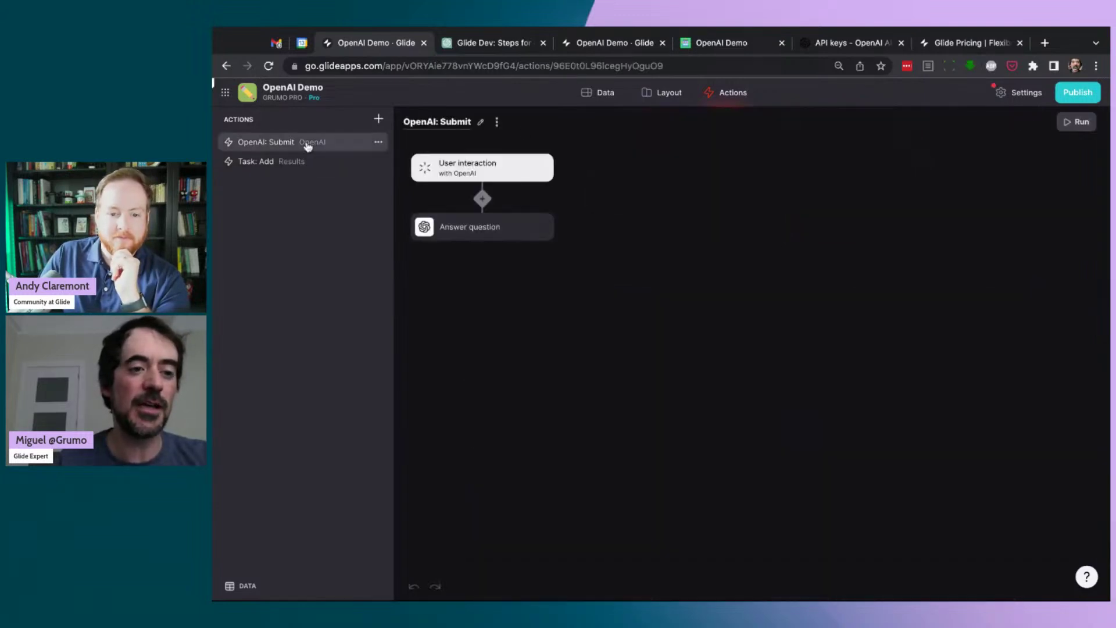
pyautogui.click(511, 227)
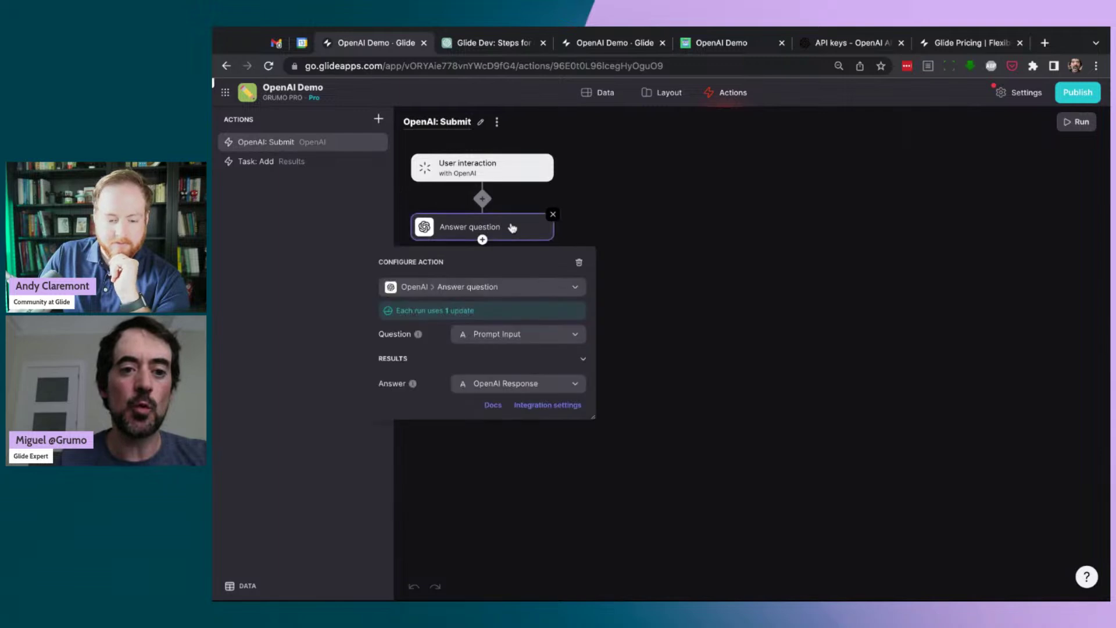
pyautogui.click(531, 340)
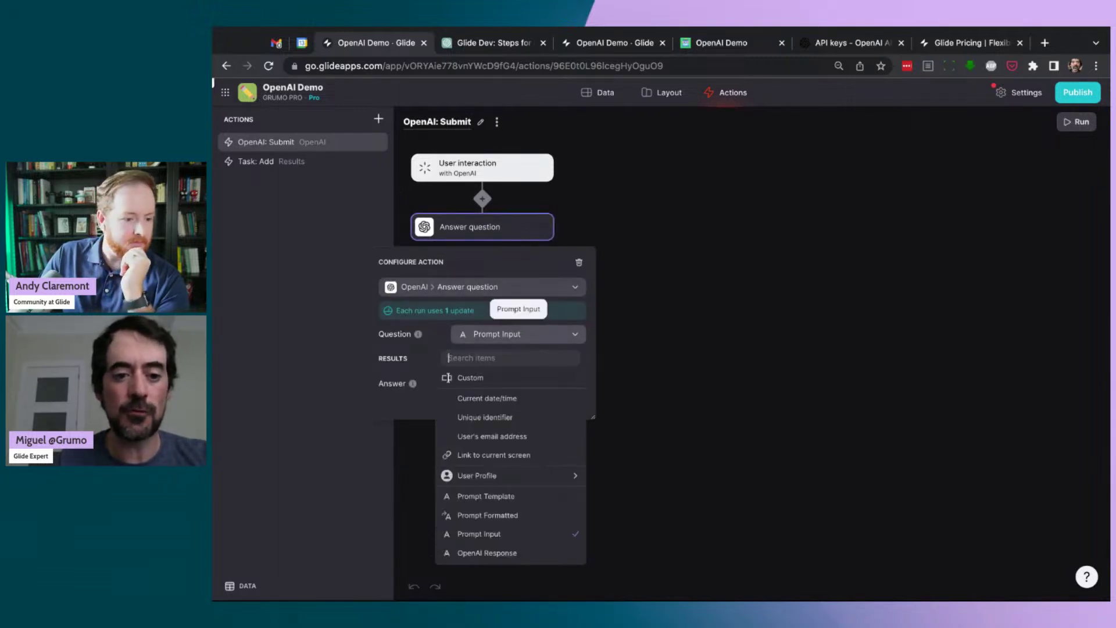
pyautogui.click(507, 516)
pyautogui.click(678, 439)
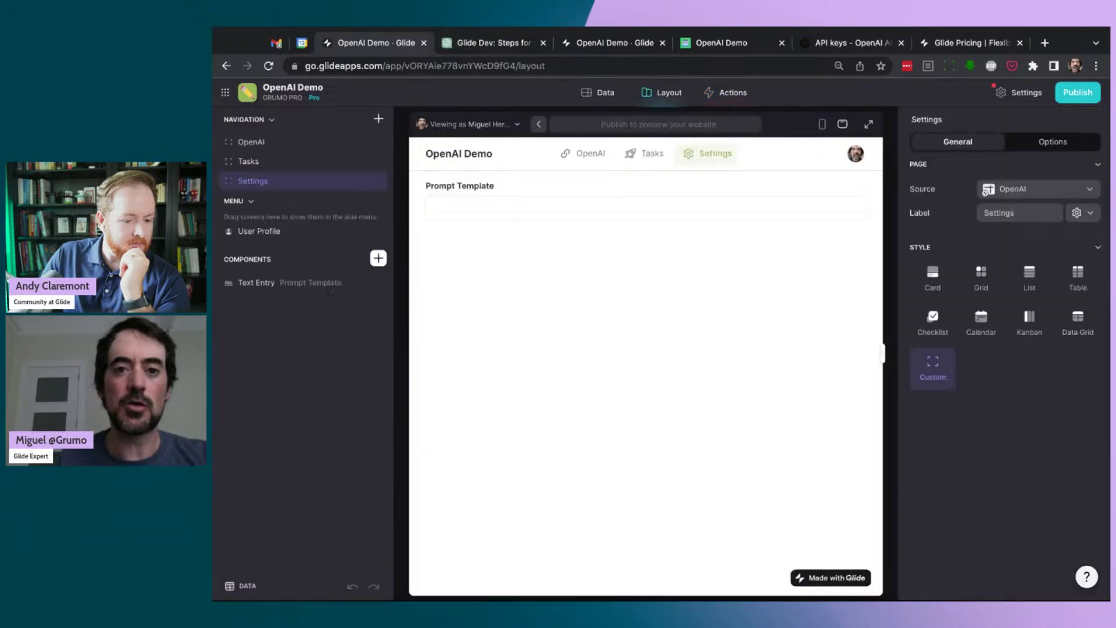
# Enter "how to hire a great no-code app developer" as the Prompt Template on the Settings screen, and erase it.
pyautogui.click(489, 206)
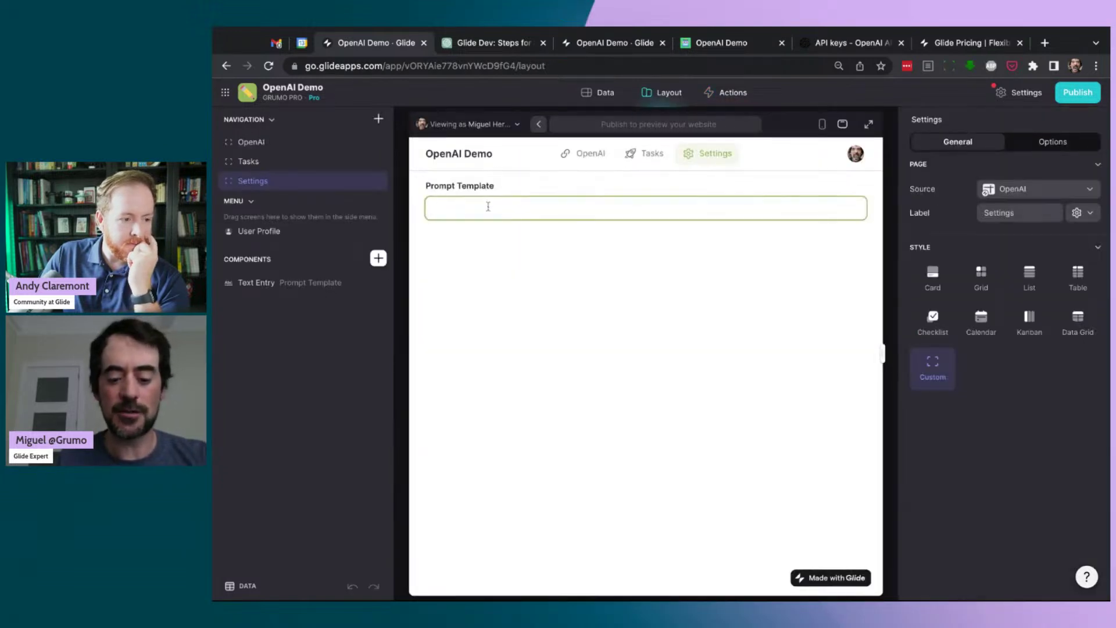
pyautogui.write('how to hire a g')
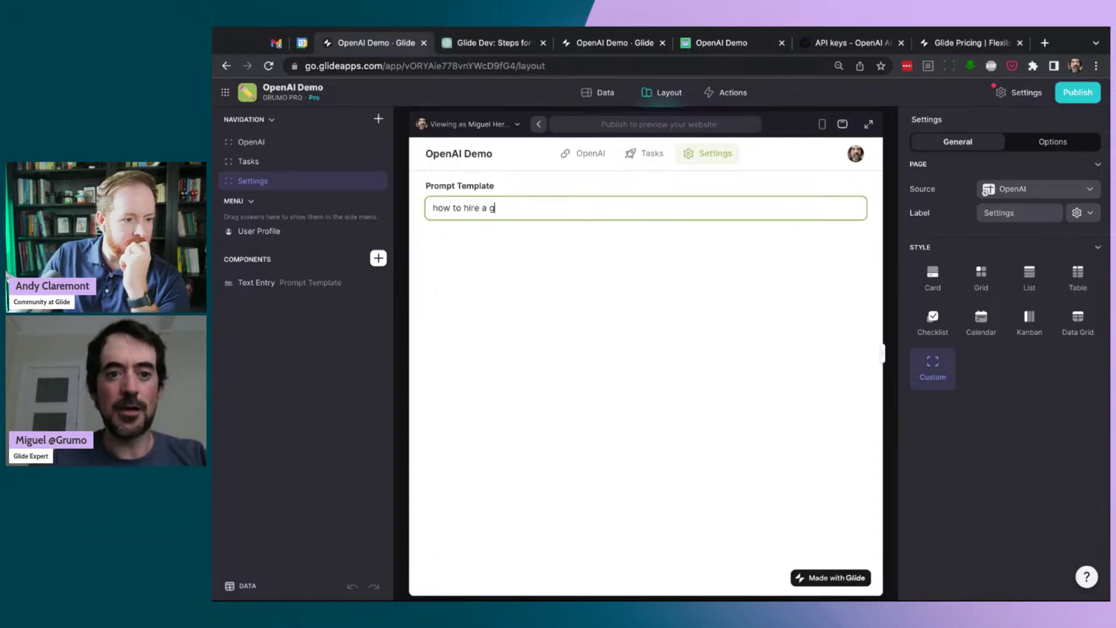
pyautogui.write('reat no-code app developer')
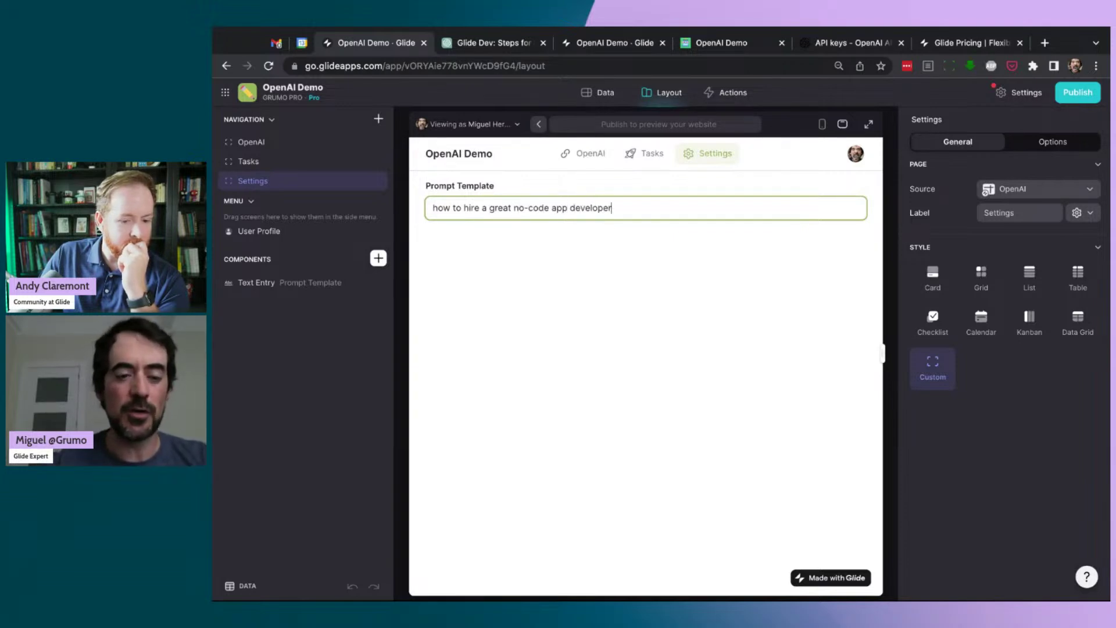
pyautogui.tripleClick(541, 207)
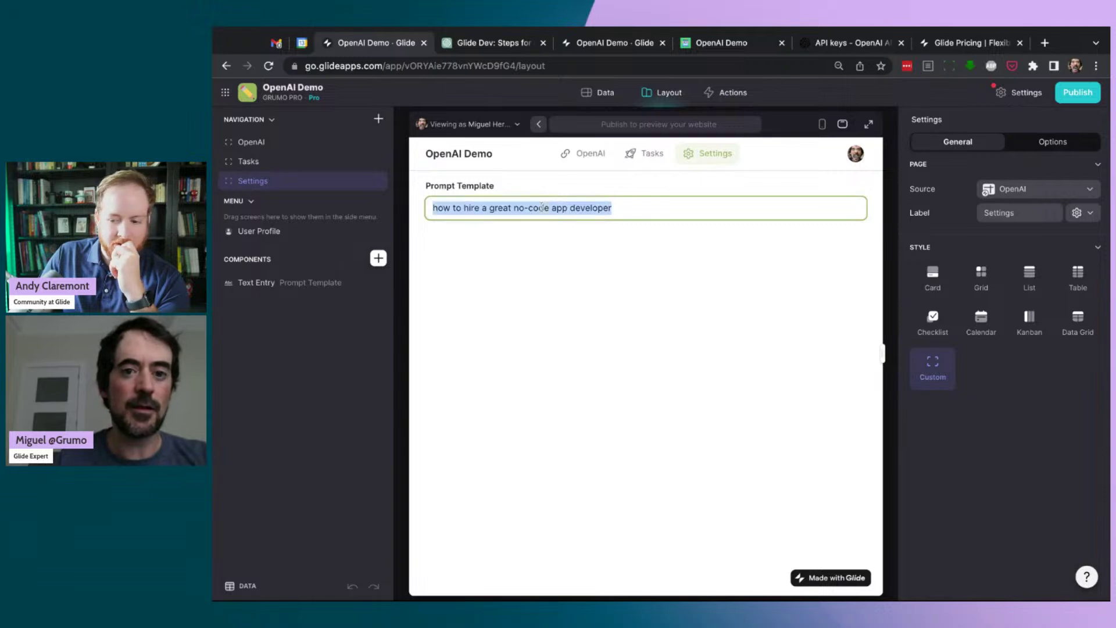
pyautogui.press('BackSpace')
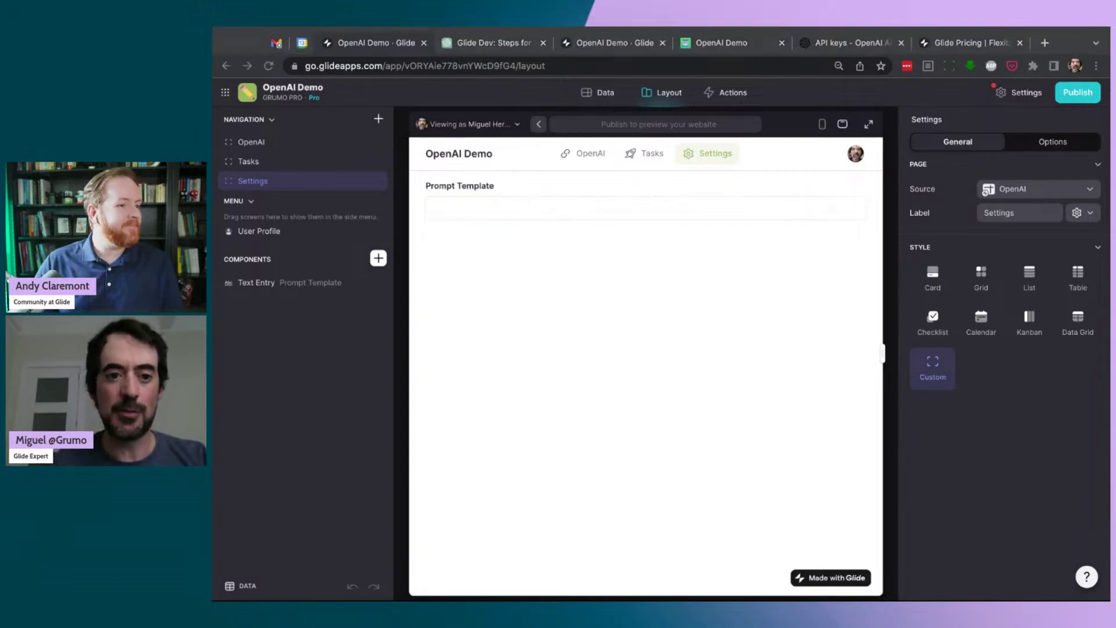
# Restore the three-task JSON prompt with the [1] placeholder as the Prompt Template, and generate tasks for the existing goal on the OpenAI screen.
pyautogui.write('Provide 3 tasks to accomplish the following goal: {T} In the explanation parameter, provide concise and actionable information to accomplish each task.  Don\'t enumerate the tasks. Provide only the code.  The response should contain only a JSON object with this schema: [{"task":"task","explanation":"explanation"}]')
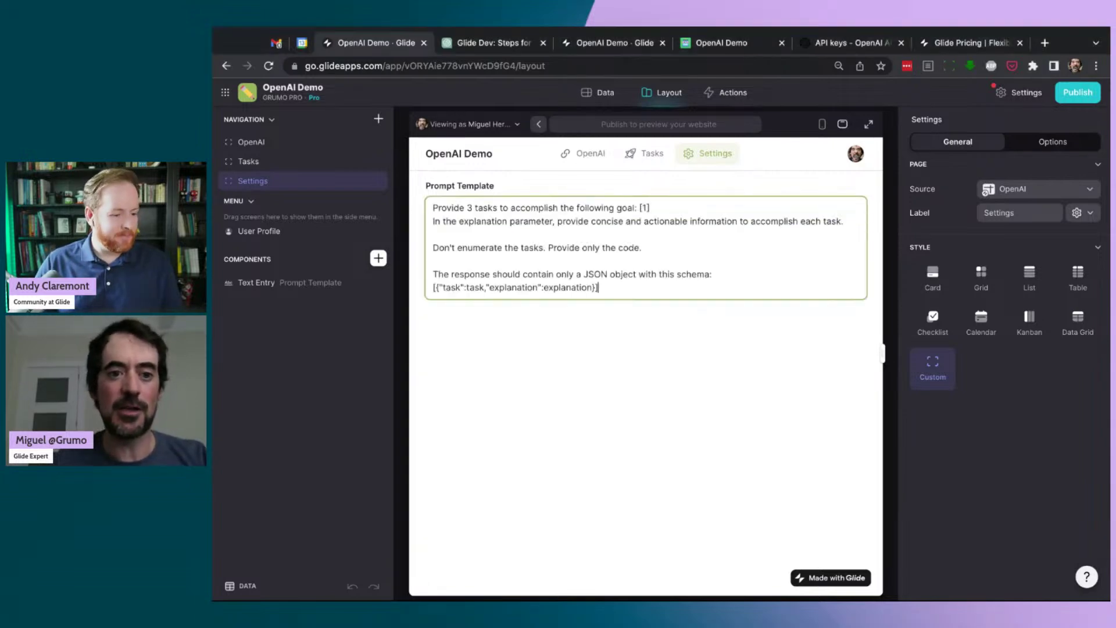
pyautogui.click(588, 154)
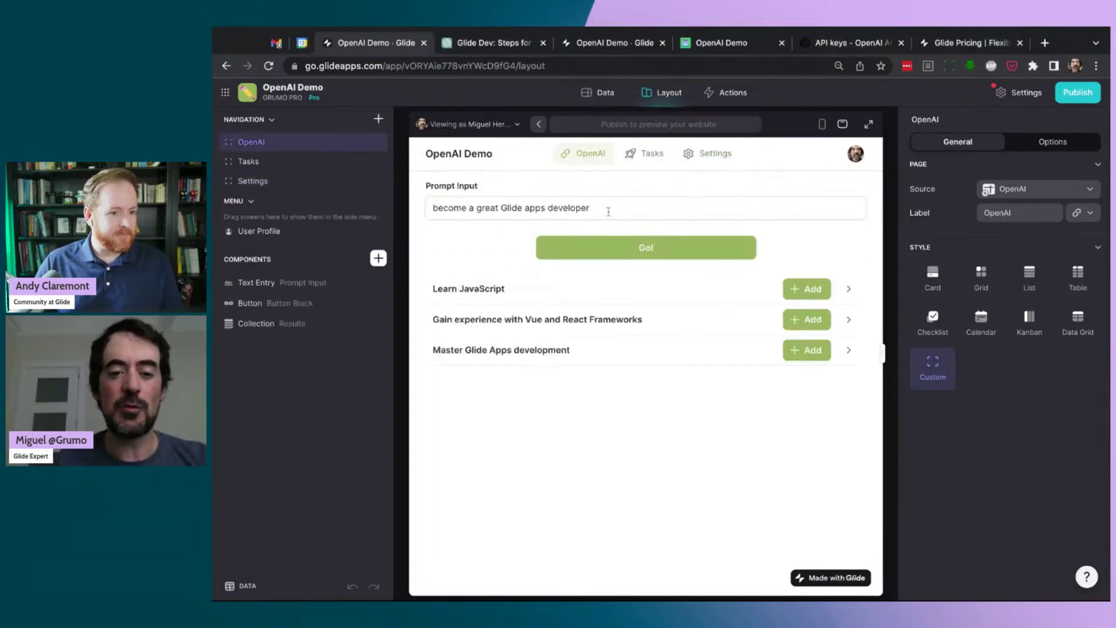
pyautogui.click(640, 250)
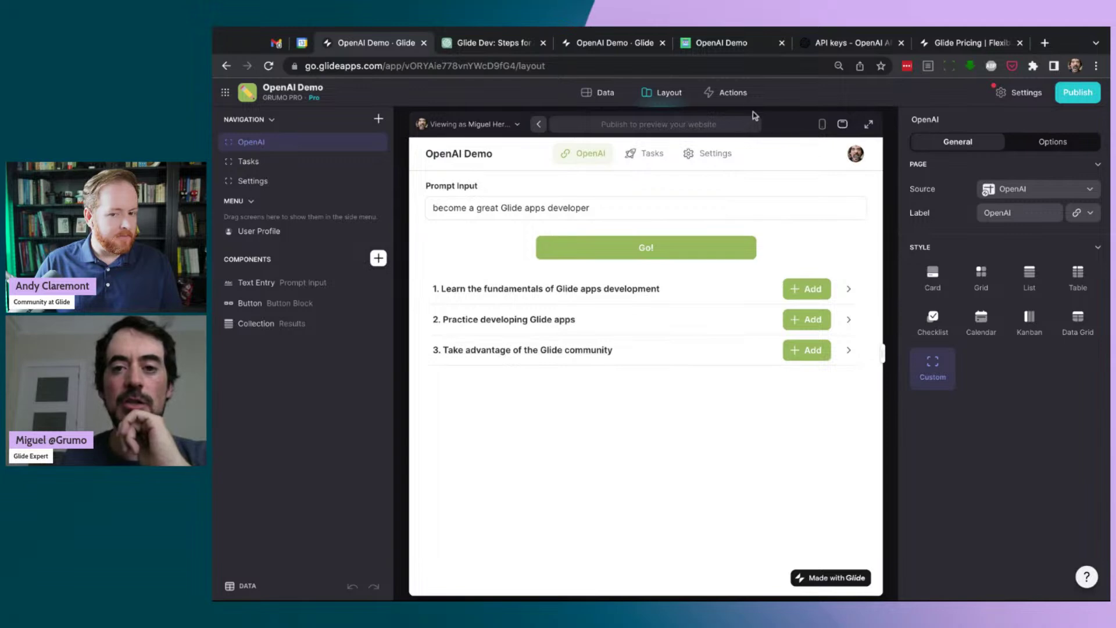
# Duplicate the OpenAI: Submit action.
pyautogui.click(743, 94)
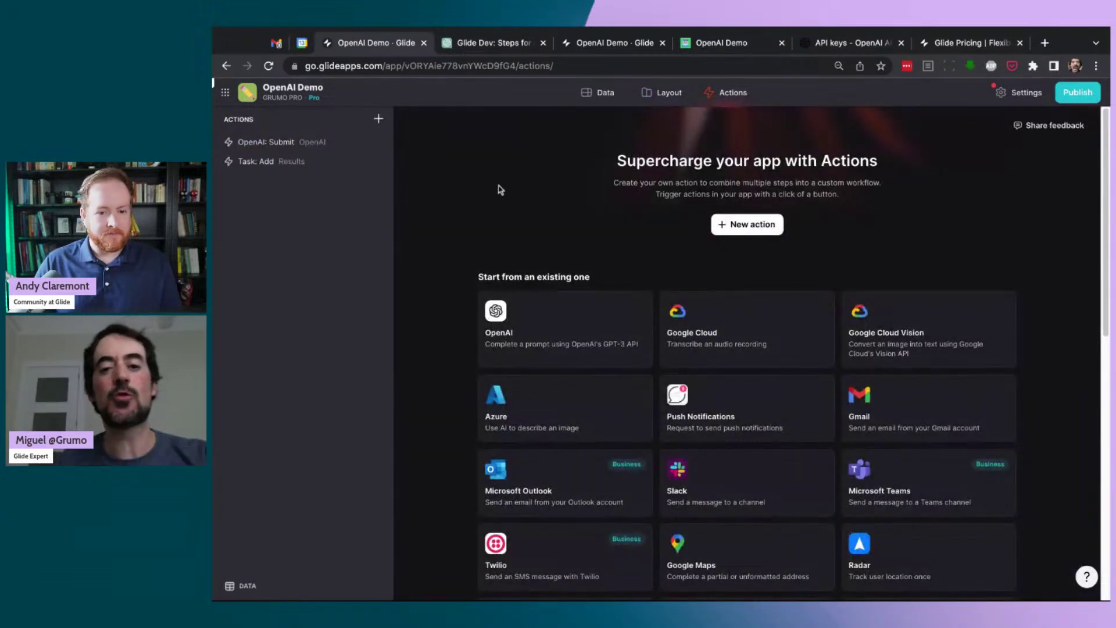
pyautogui.click(325, 141)
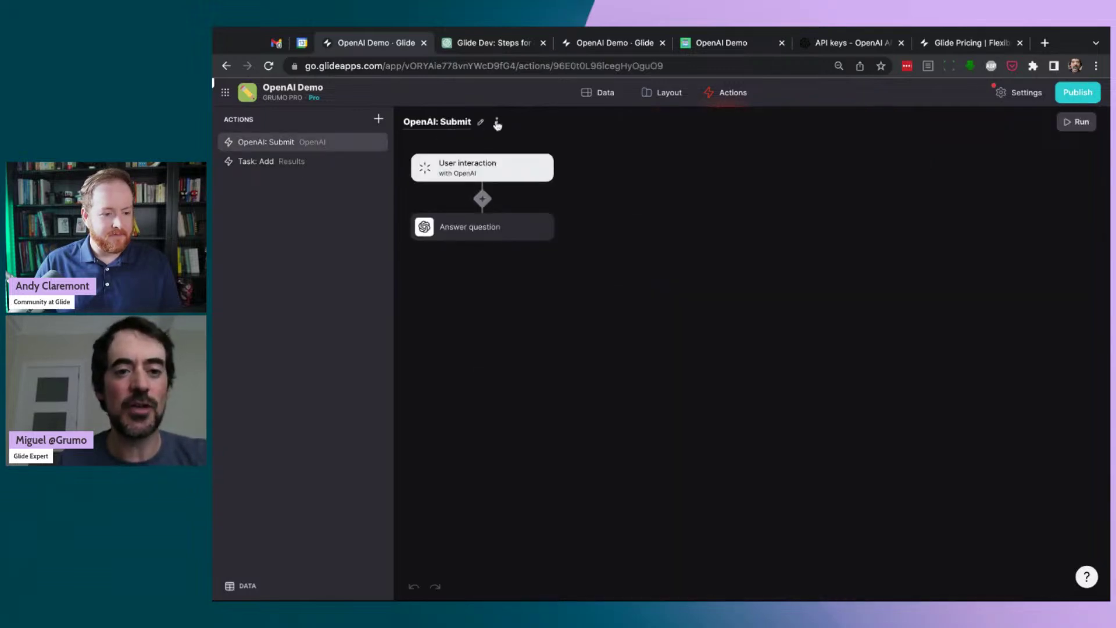
pyautogui.click(497, 123)
pyautogui.click(444, 135)
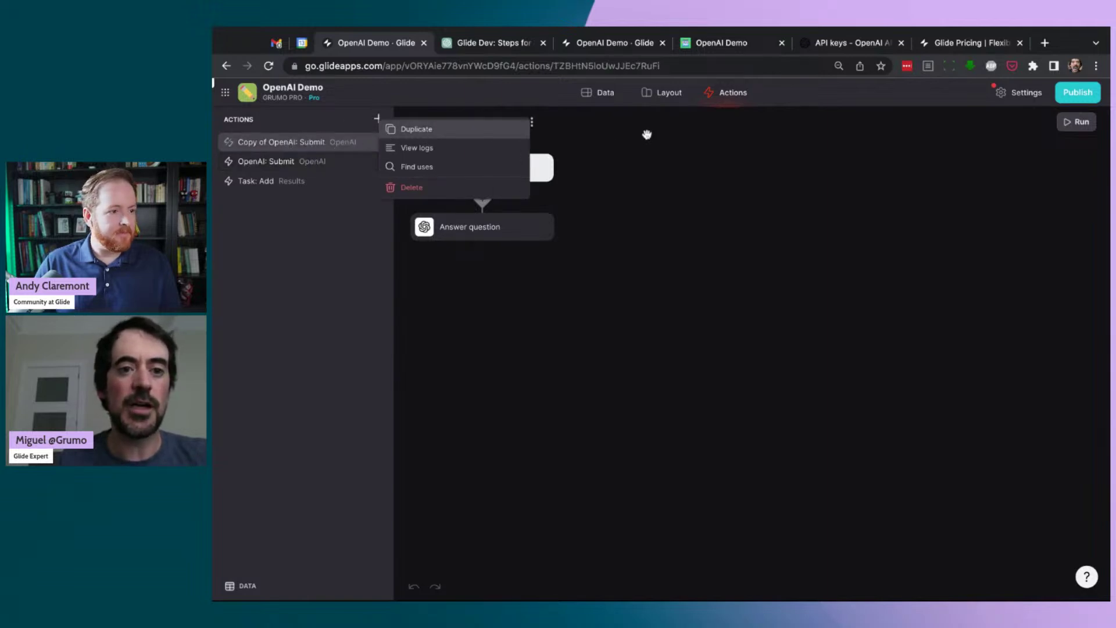
pyautogui.click(607, 137)
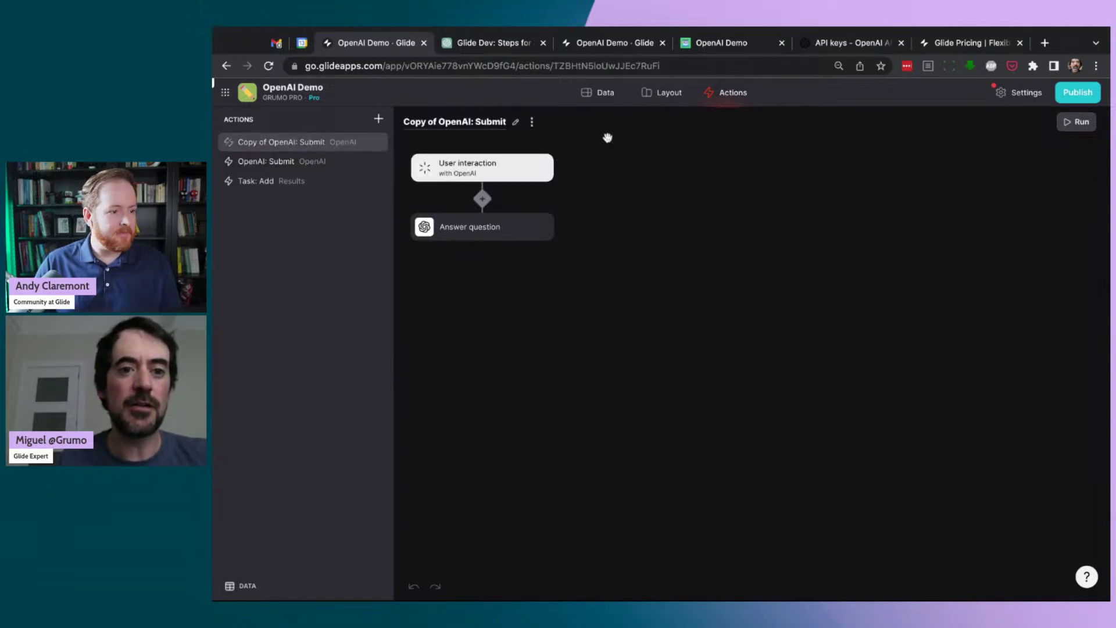
# Rename the original OpenAI: Submit action to "OpenAI: Submit (Answer)".
pyautogui.click(317, 162)
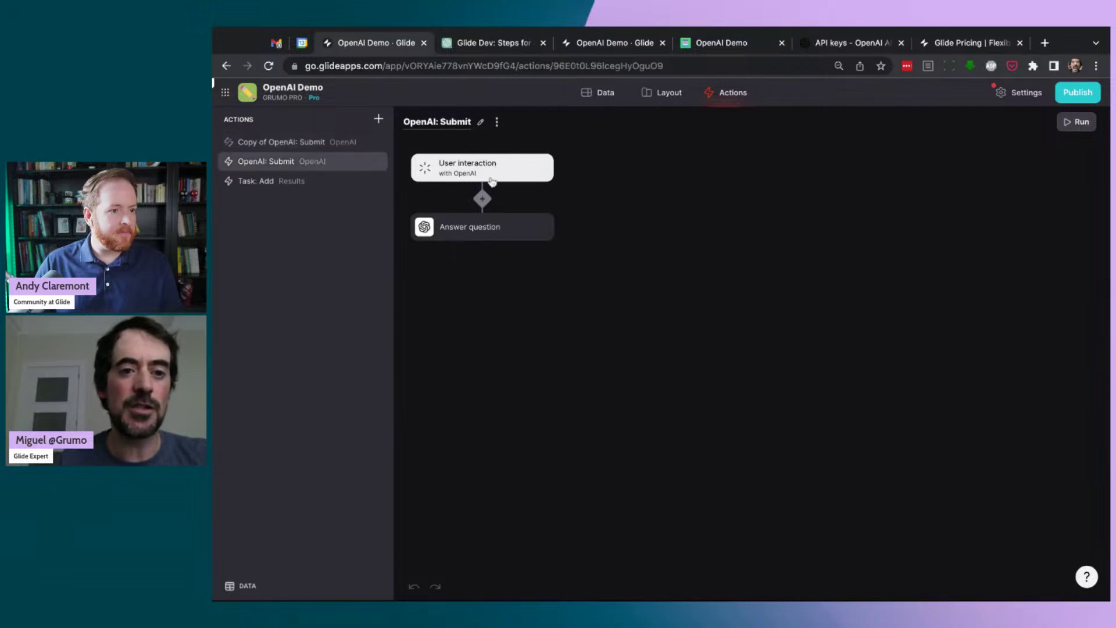
pyautogui.click(470, 122)
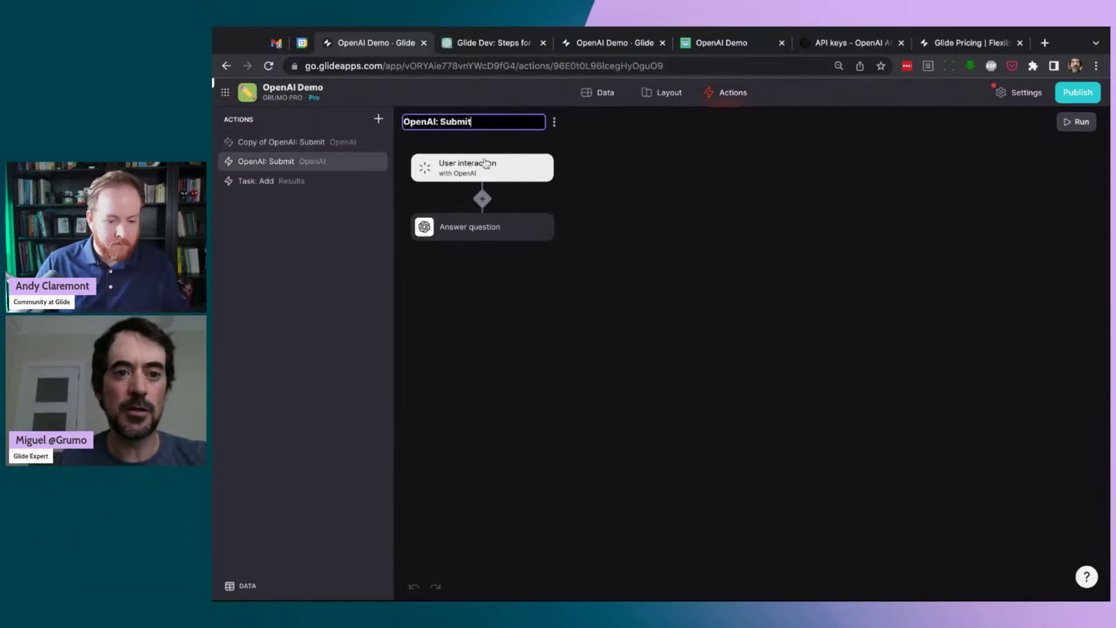
pyautogui.write('(')
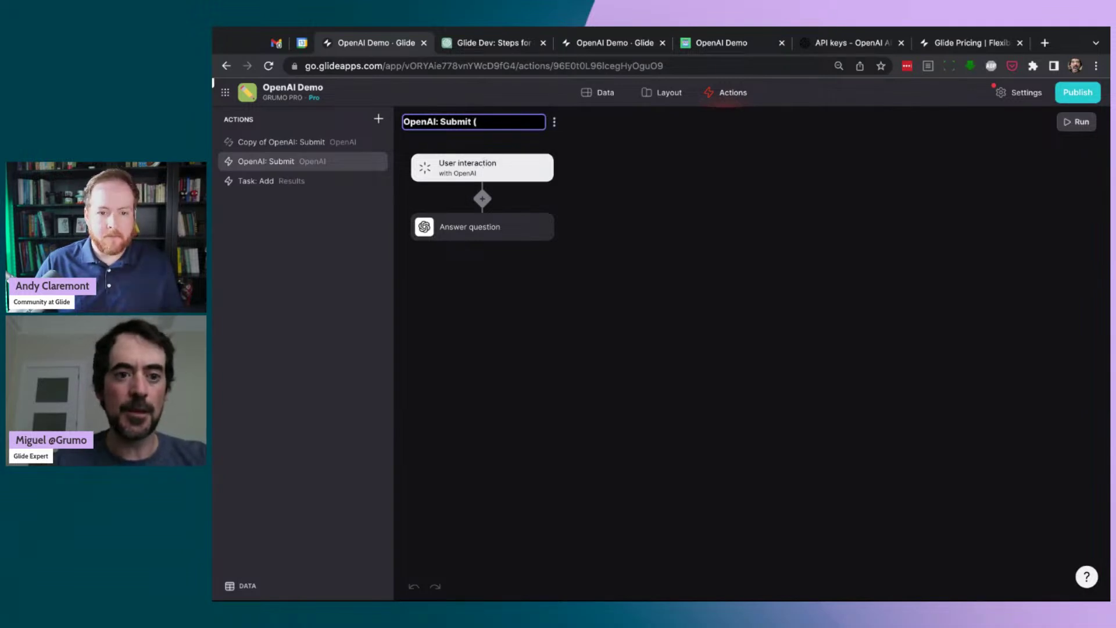
pyautogui.write('Answer)')
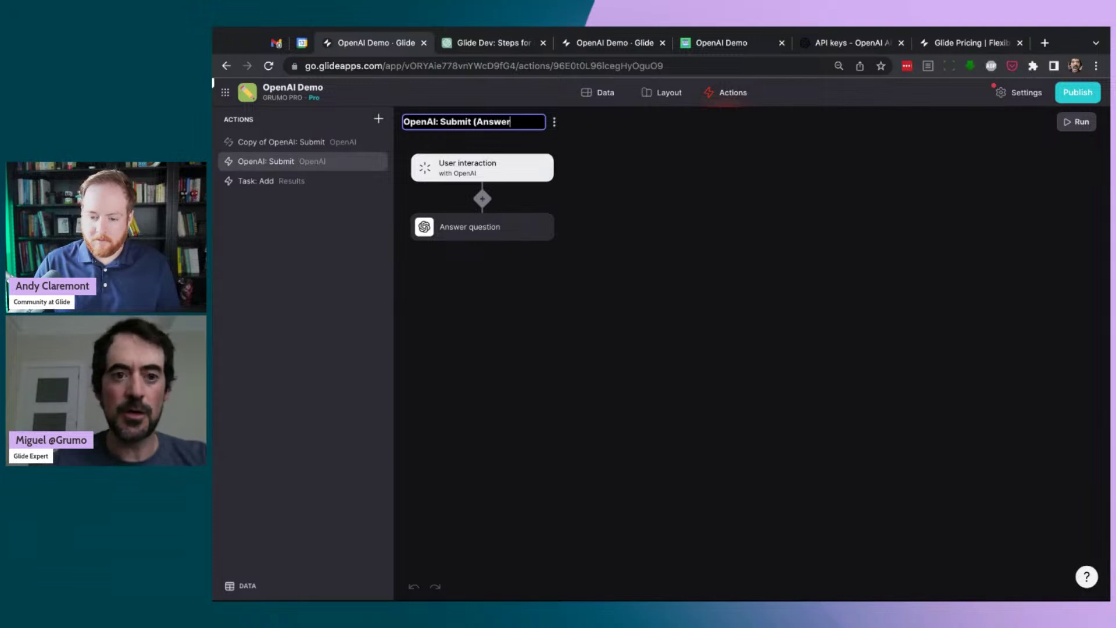
pyautogui.click(613, 293)
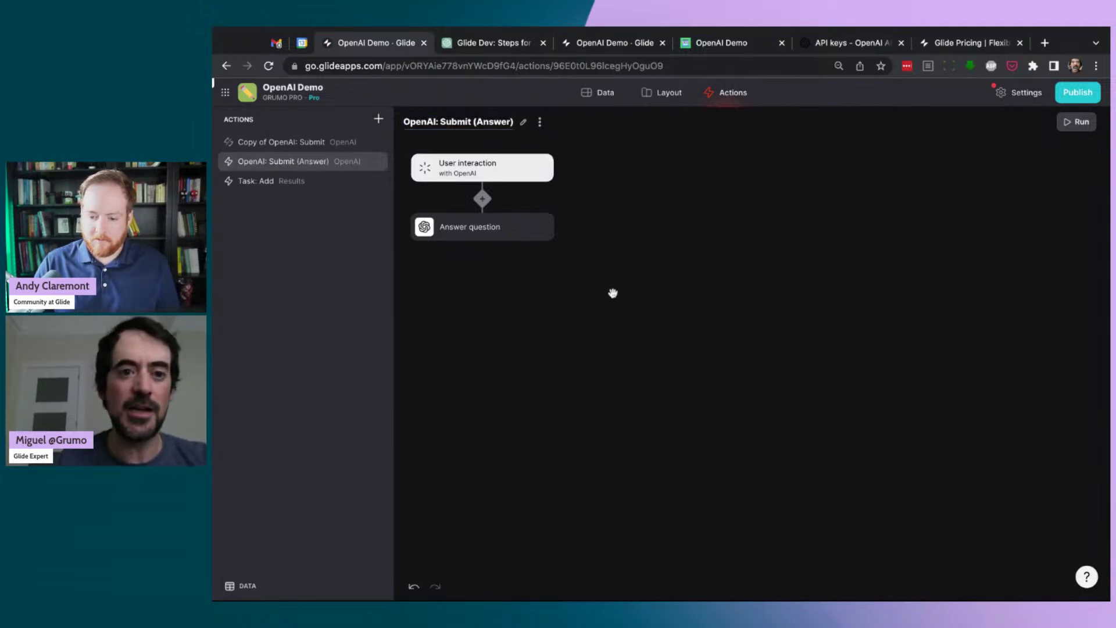
# Change the Answer question step in the copied OpenAI: Submit action to OpenAI's Complete prompt.
pyautogui.click(329, 142)
pyautogui.click(530, 227)
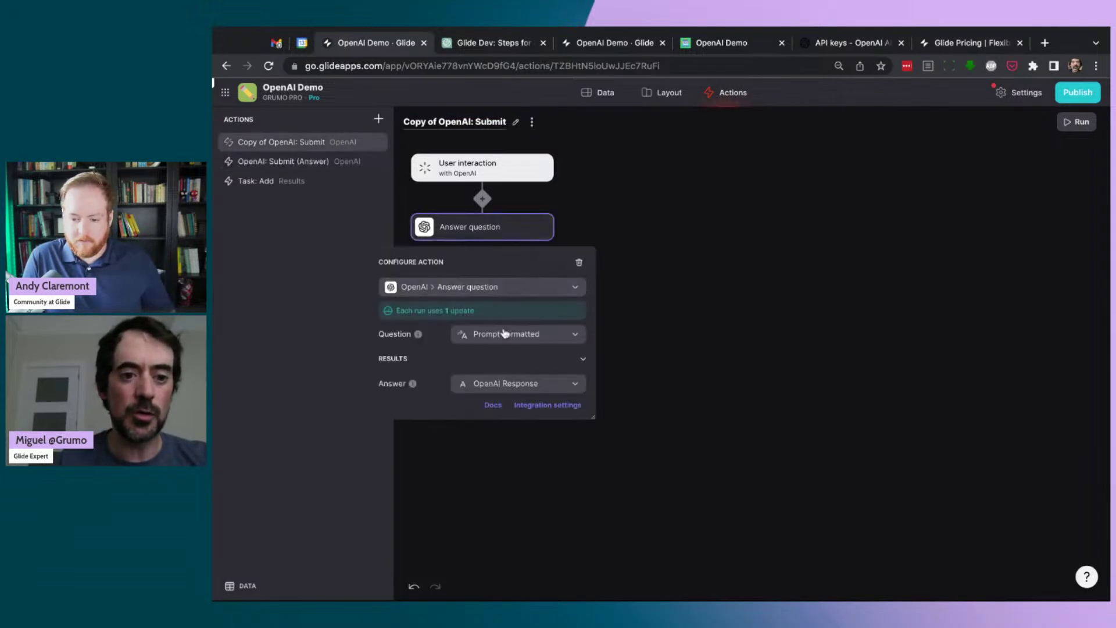
pyautogui.click(504, 291)
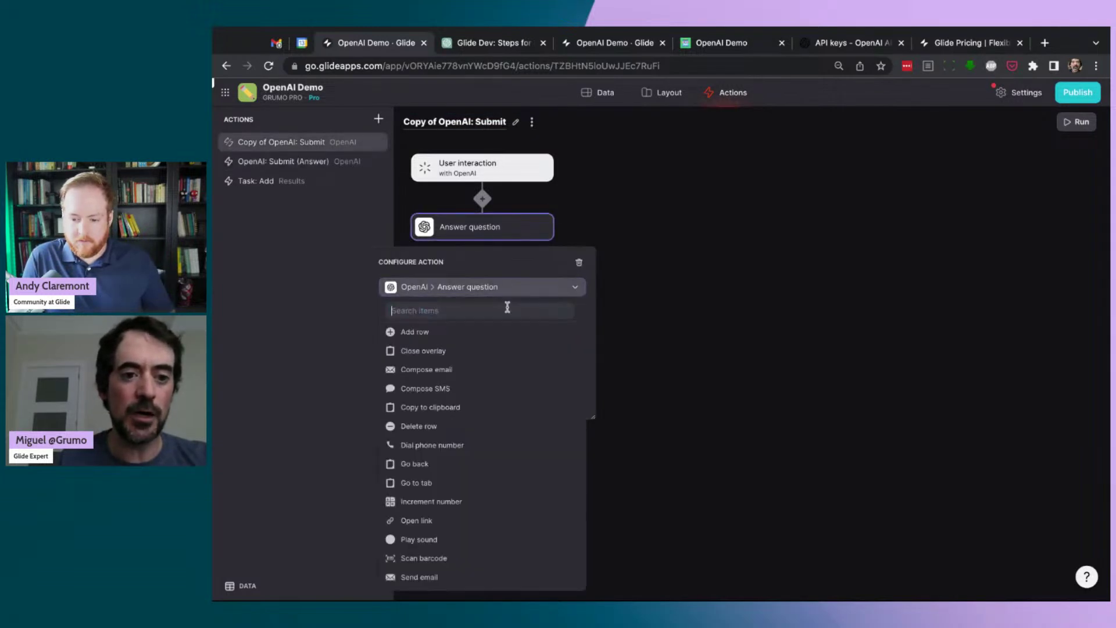
pyautogui.write('open')
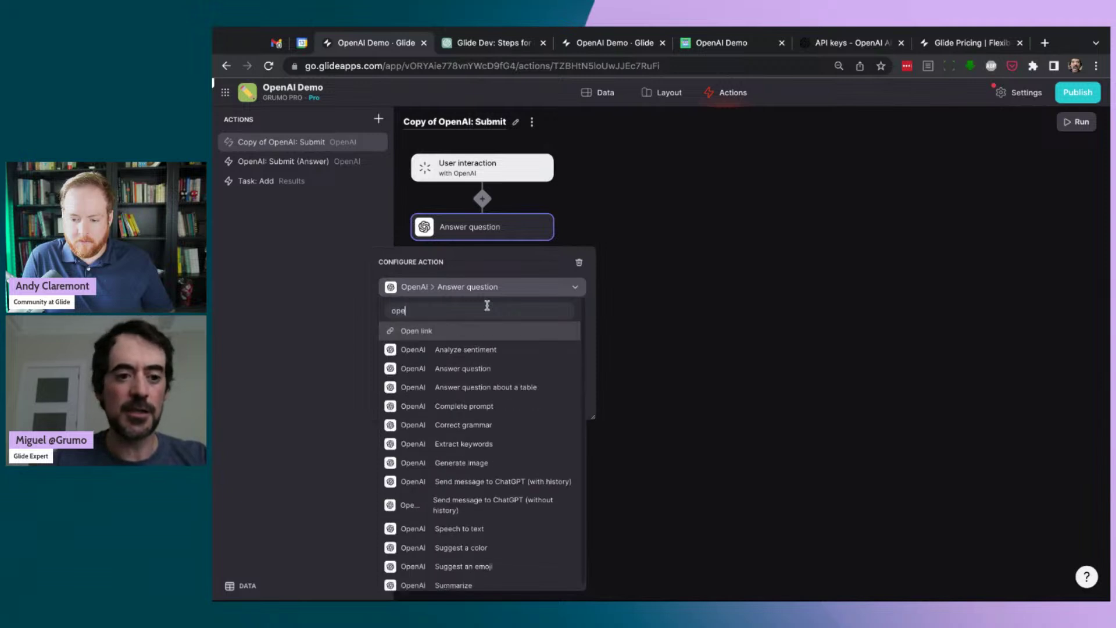
pyautogui.click(506, 410)
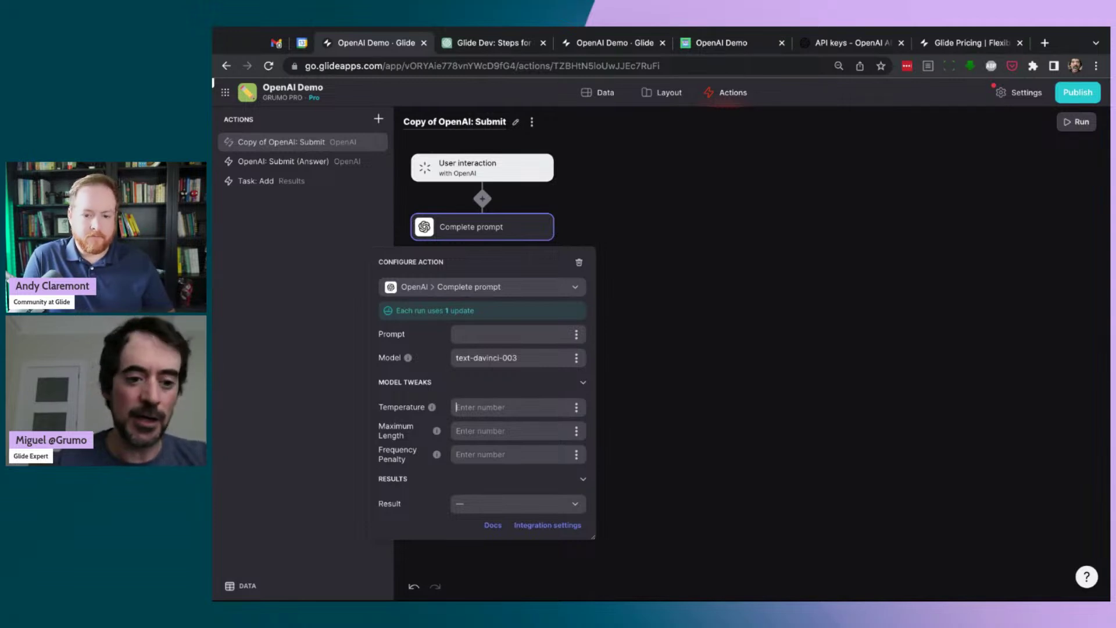
# Set the Complete prompt step's temperature to 0.1, frequency penalty to 0.3 and maximum length to 2000.
pyautogui.moveTo(433, 408)
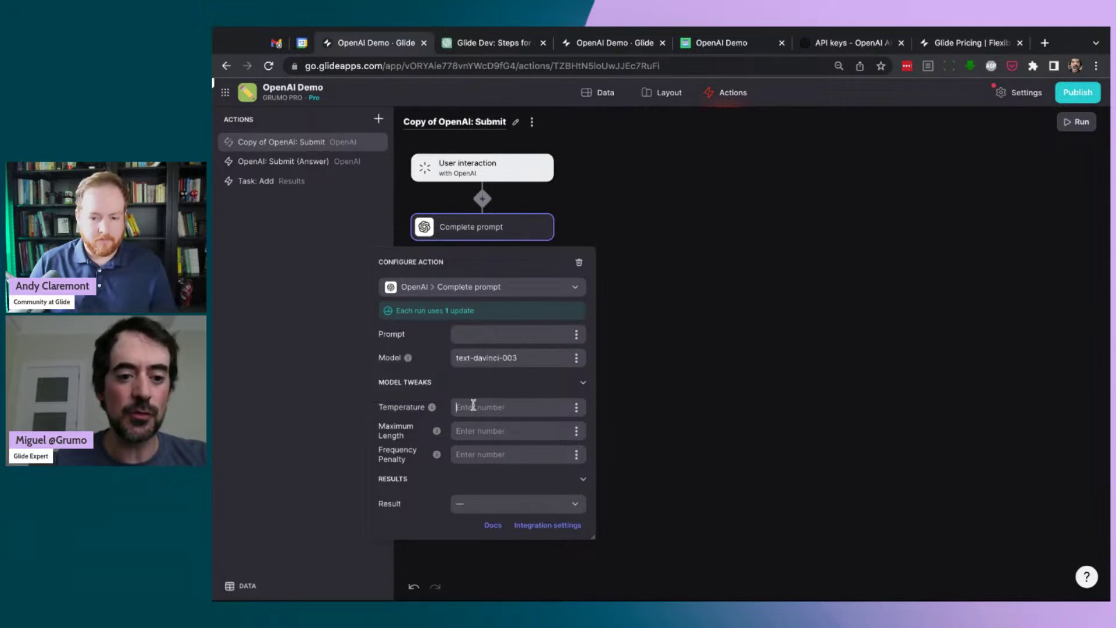
pyautogui.write('0.1')
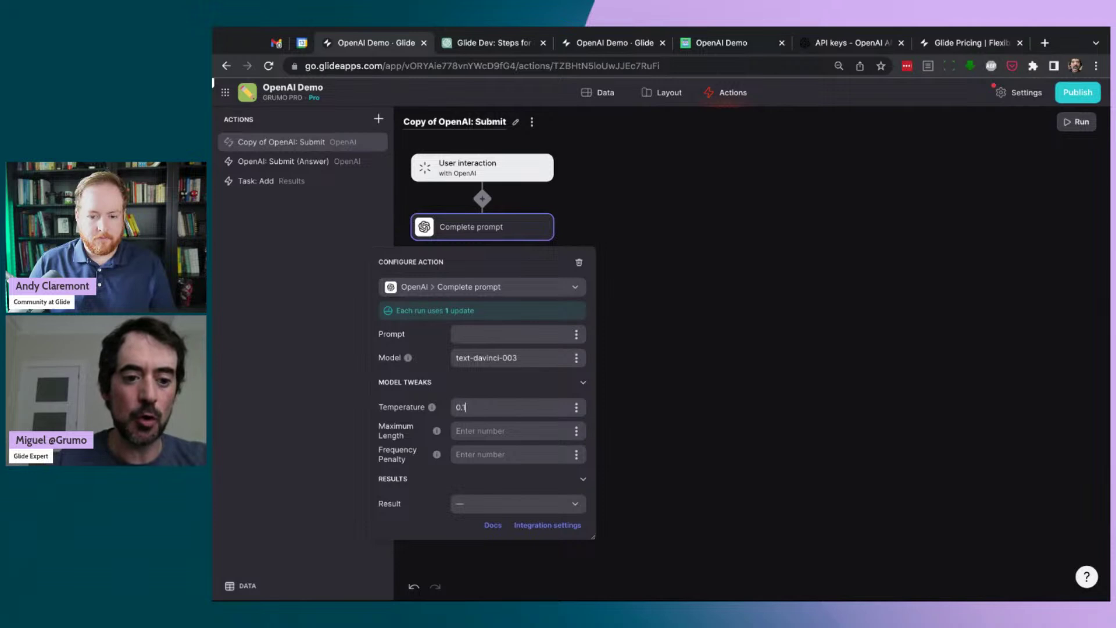
pyautogui.click(469, 454)
pyautogui.write('0.3')
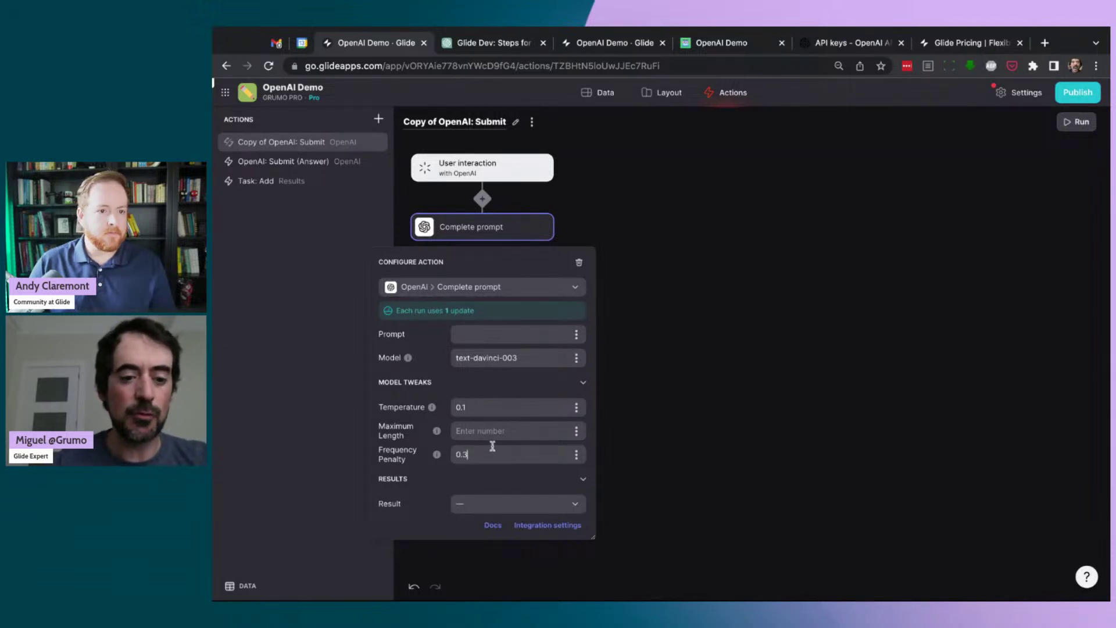
pyautogui.moveTo(437, 432)
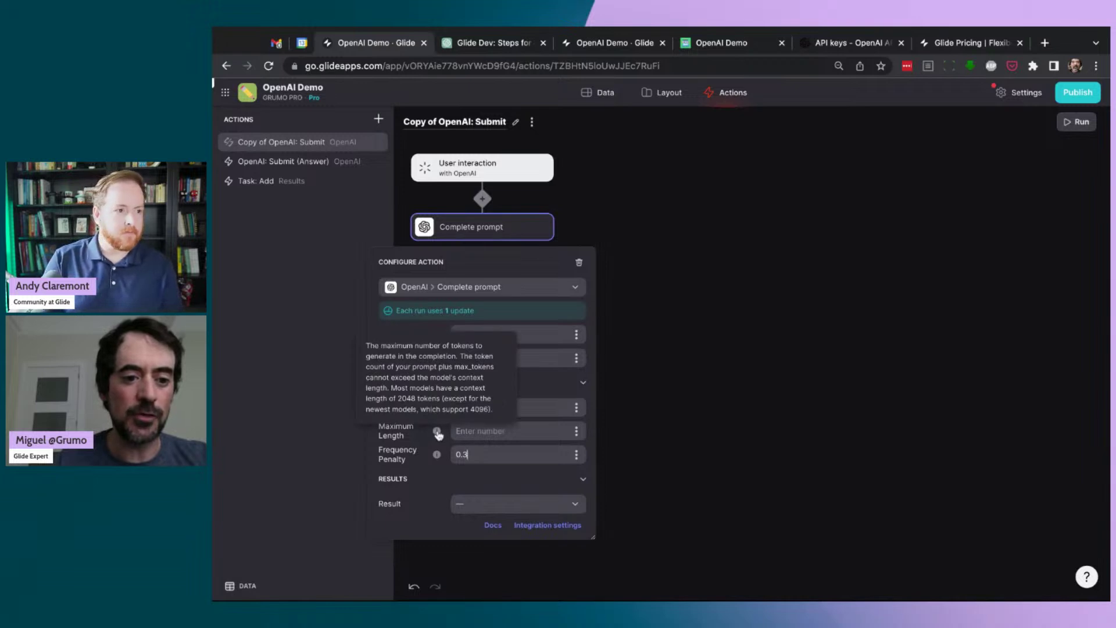
pyautogui.click(493, 433)
pyautogui.write('2000')
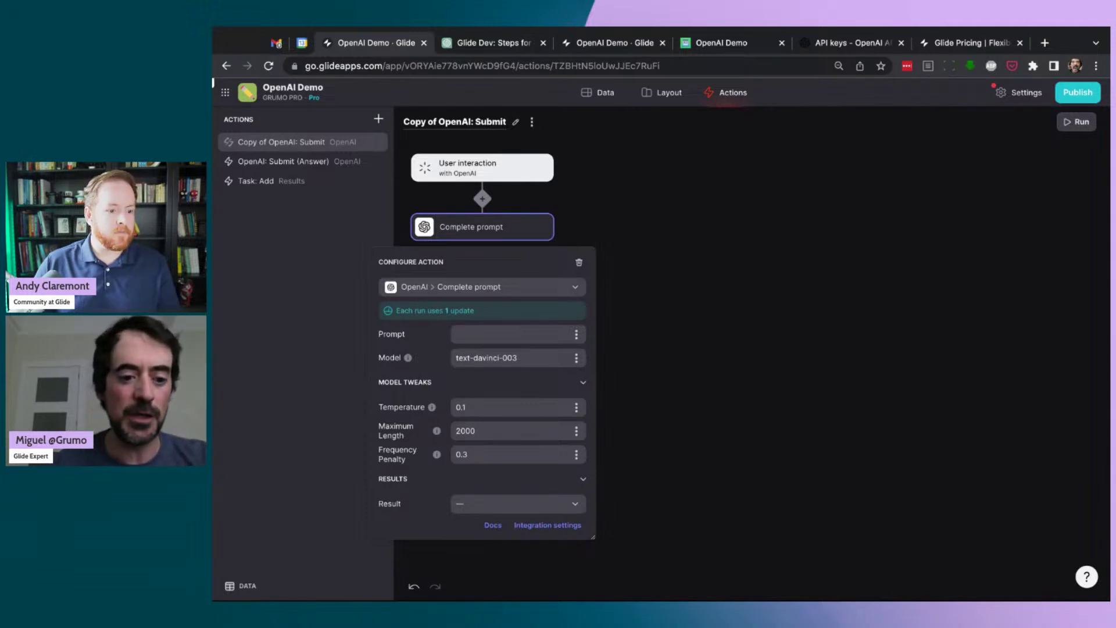
# Set the Complete prompt step's result to OpenAI Response and its prompt to Prompt Formatted.
pyautogui.click(503, 506)
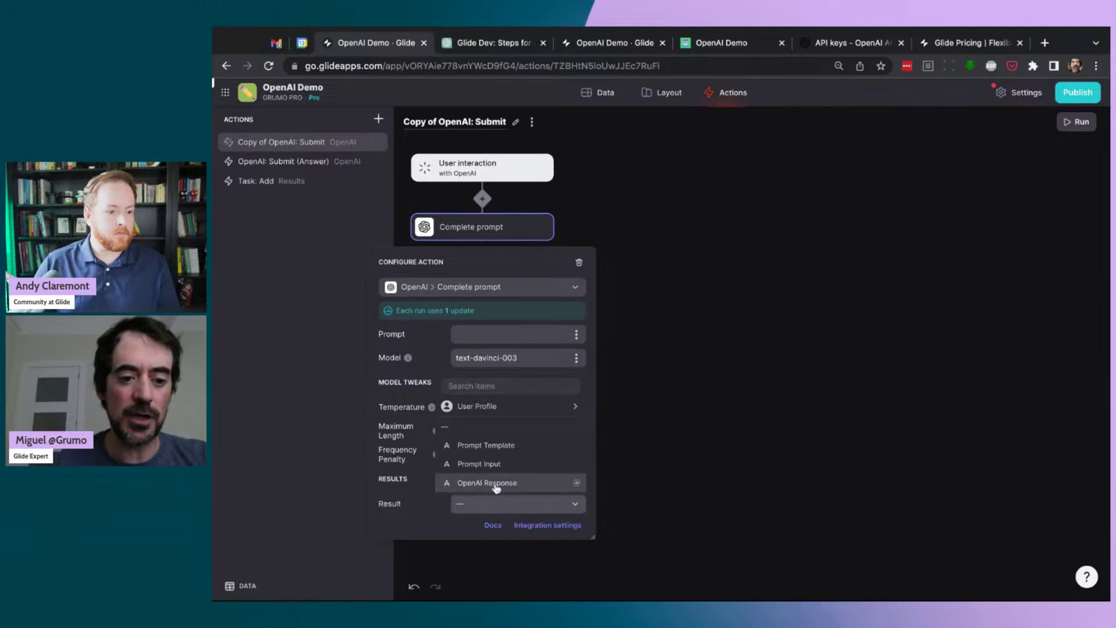
pyautogui.click(496, 484)
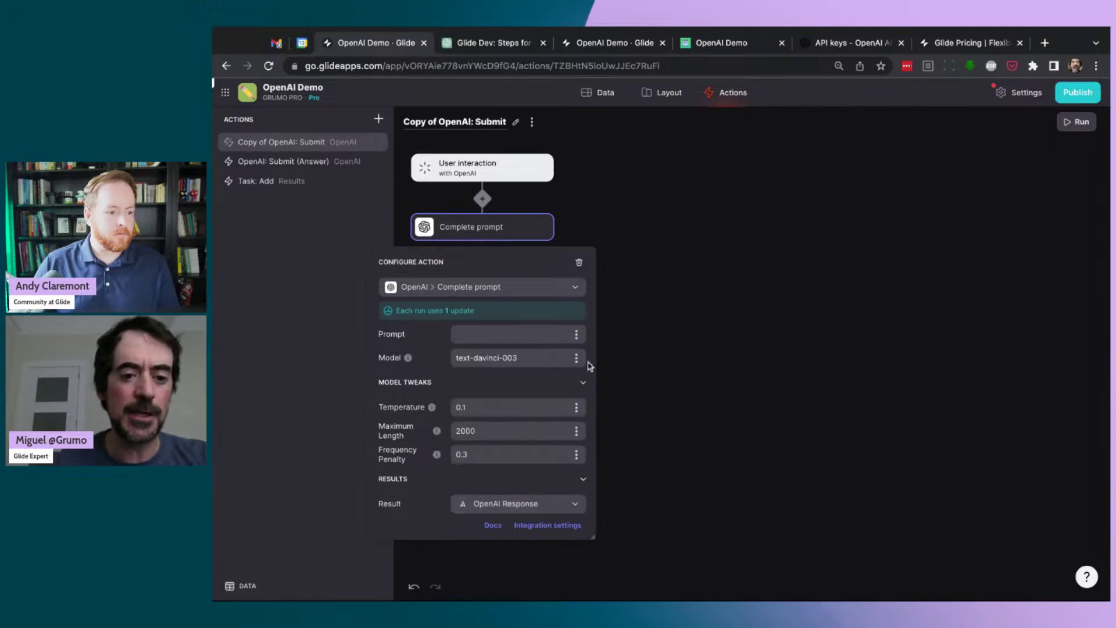
pyautogui.click(577, 336)
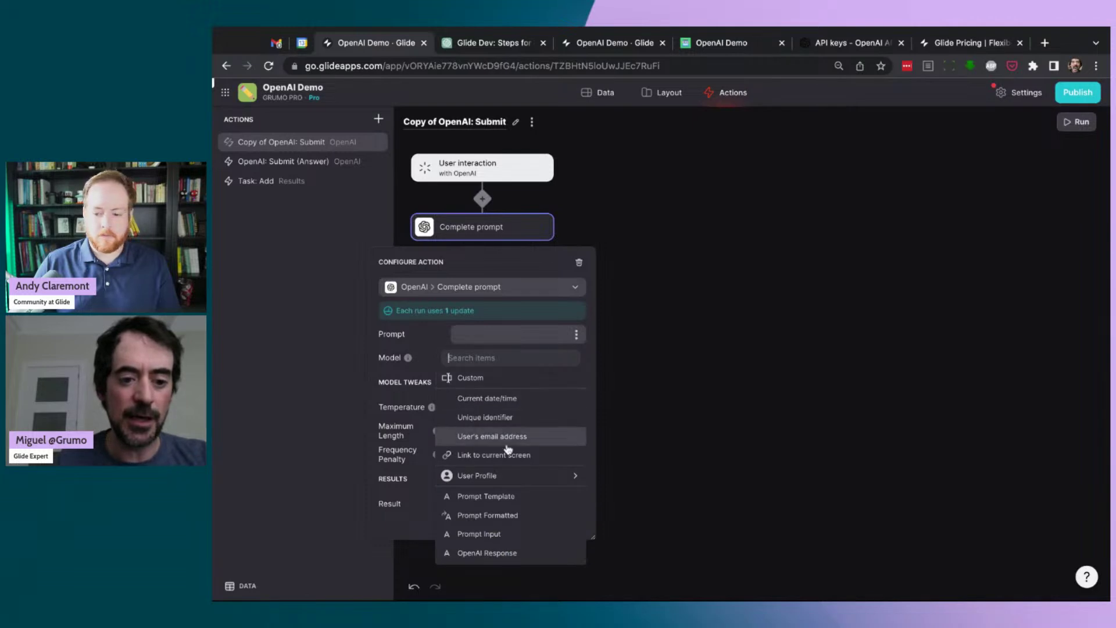
pyautogui.click(508, 516)
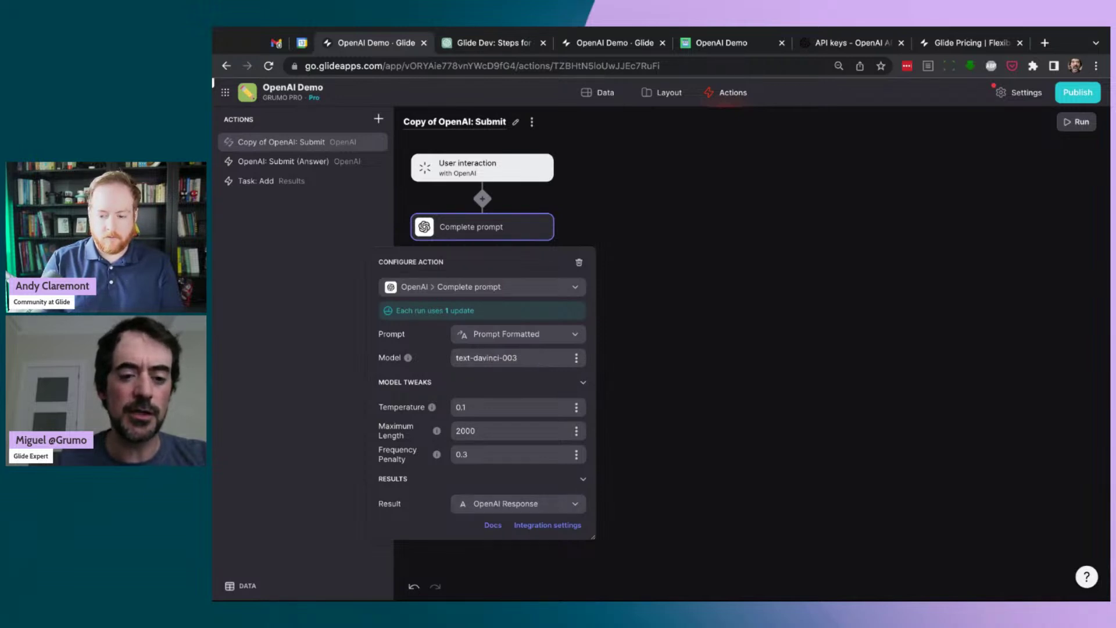
pyautogui.moveTo(518, 358); pyautogui.dragTo(455, 357)
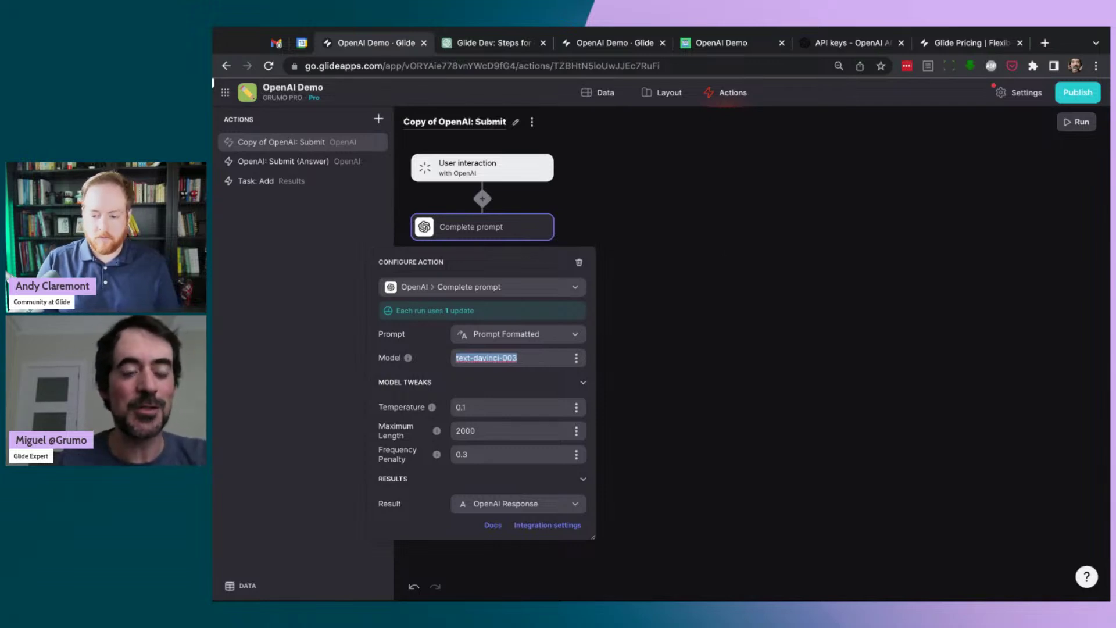
pyautogui.click(653, 252)
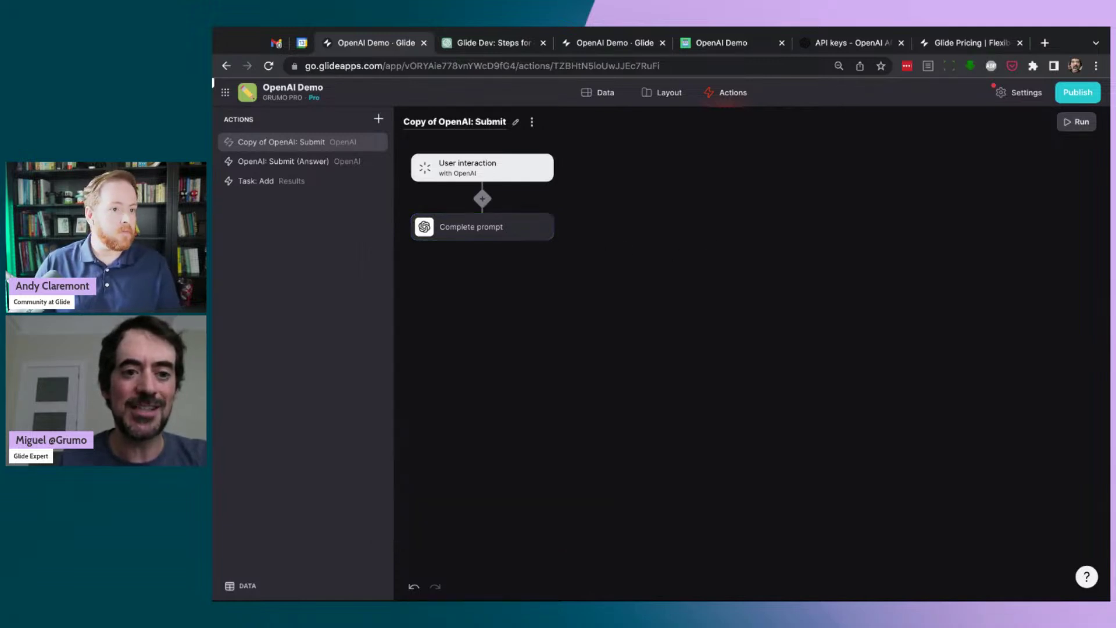
pyautogui.click(523, 231)
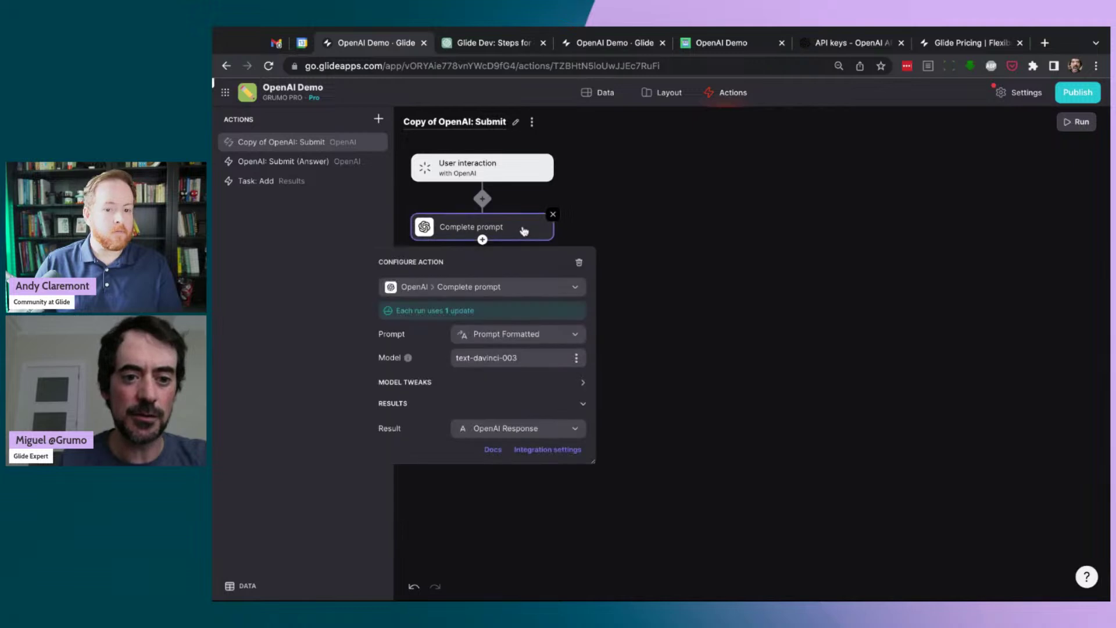
pyautogui.click(583, 383)
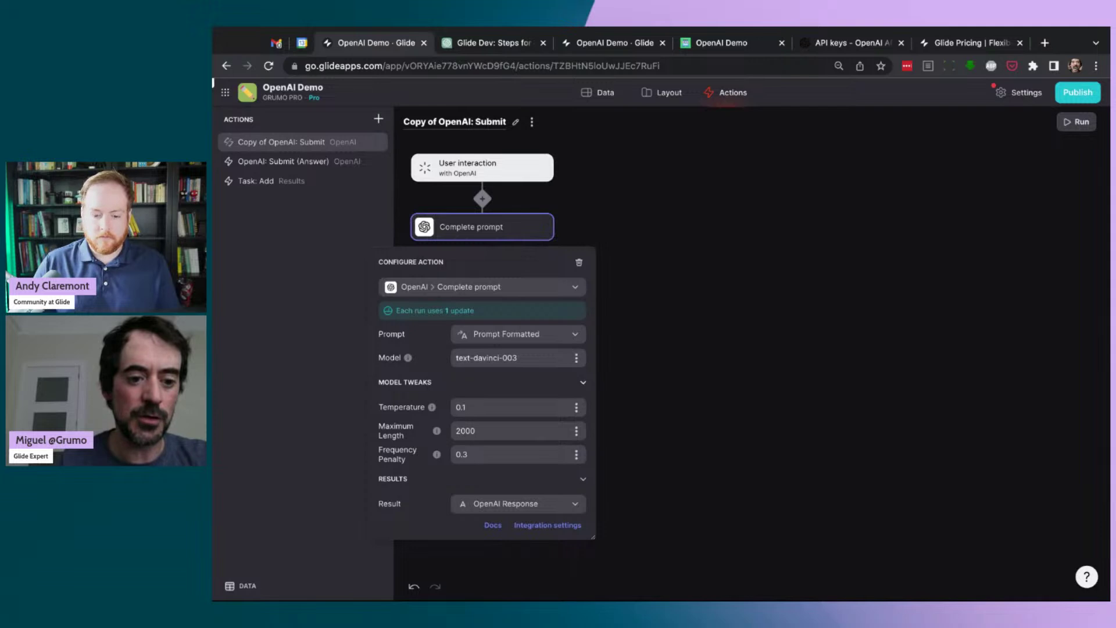
pyautogui.click(710, 394)
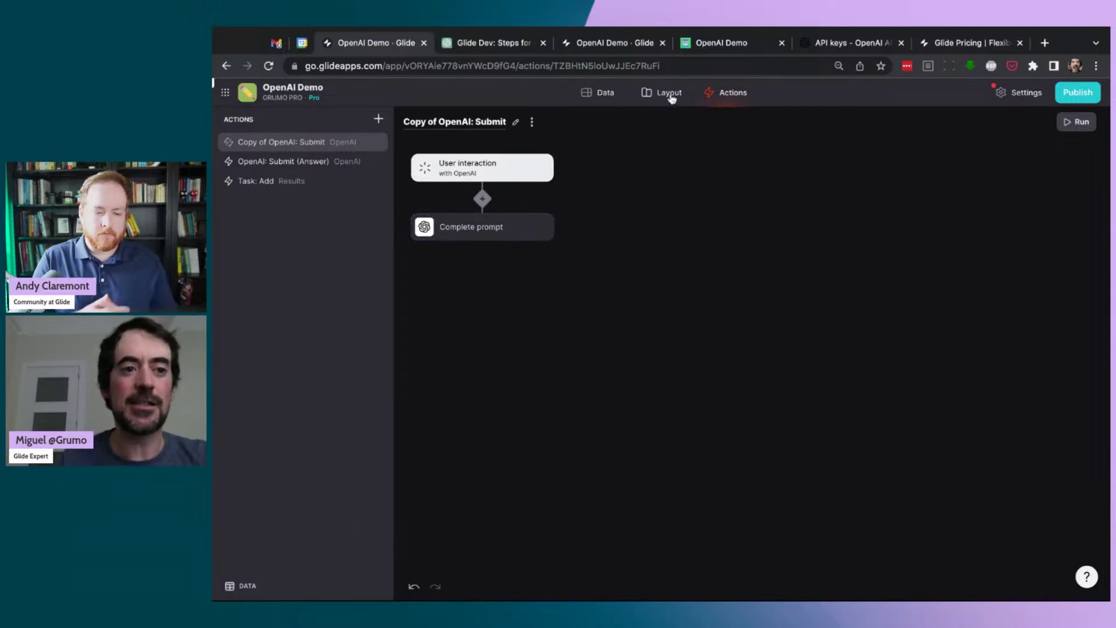
# Rename the copied OpenAI: Submit action to "OpenAI: Submit (Prompt)".
pyautogui.click(515, 122)
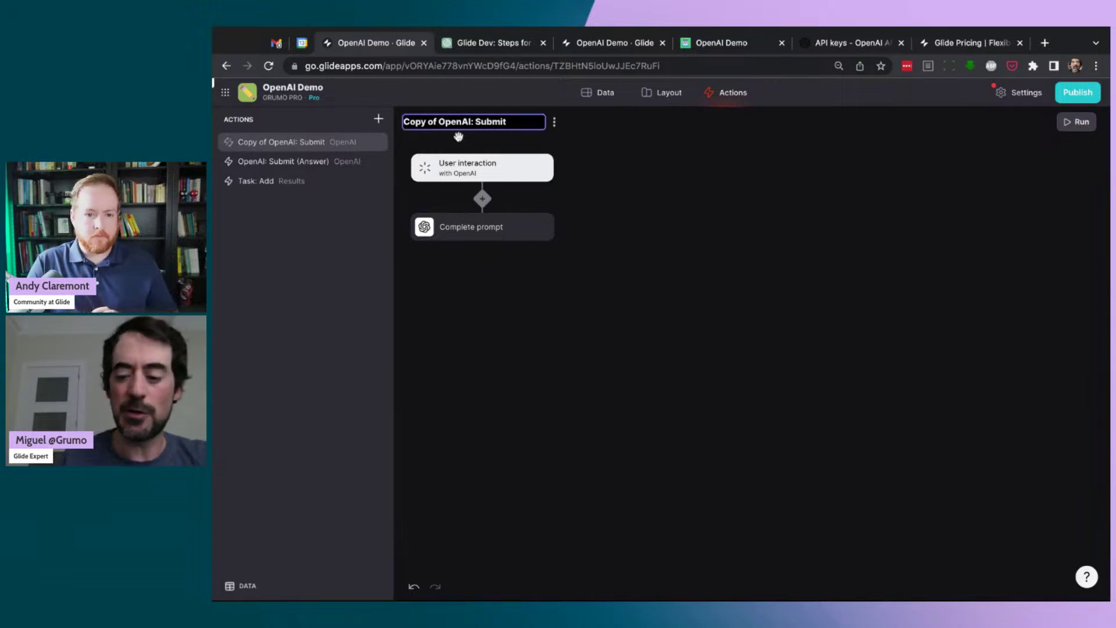
pyautogui.press('BackSpace')
pyautogui.press('BackSpace')
pyautogui.press('BackSpace')
pyautogui.press('BackSpace')
pyautogui.press('BackSpace')
pyautogui.press('BackSpace')
pyautogui.press('BackSpace')
pyautogui.press('BackSpace')
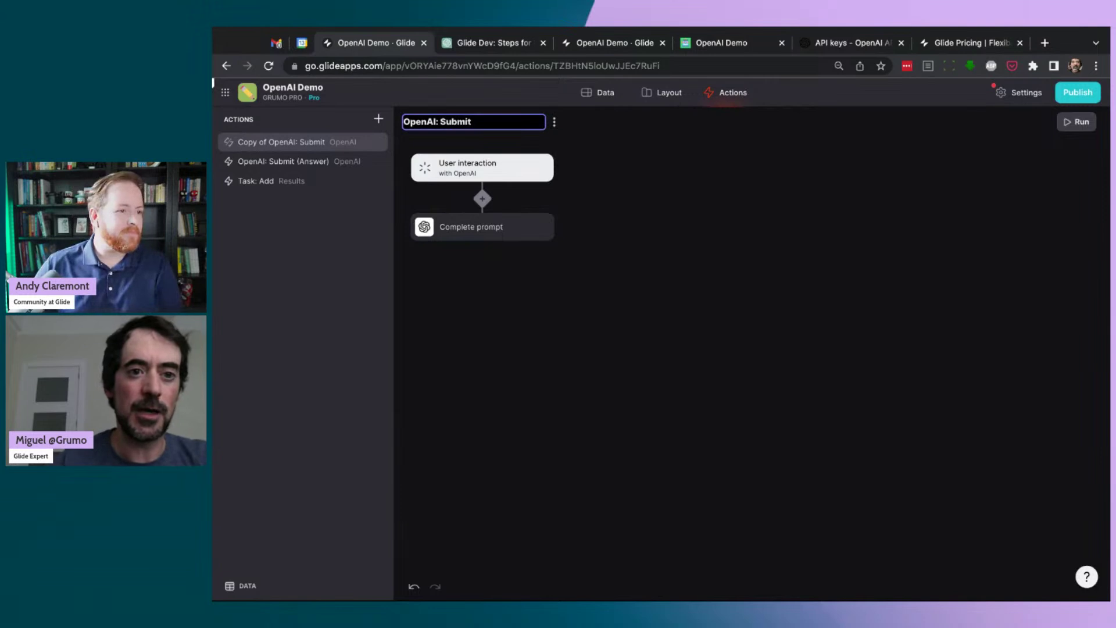
pyautogui.click(489, 123)
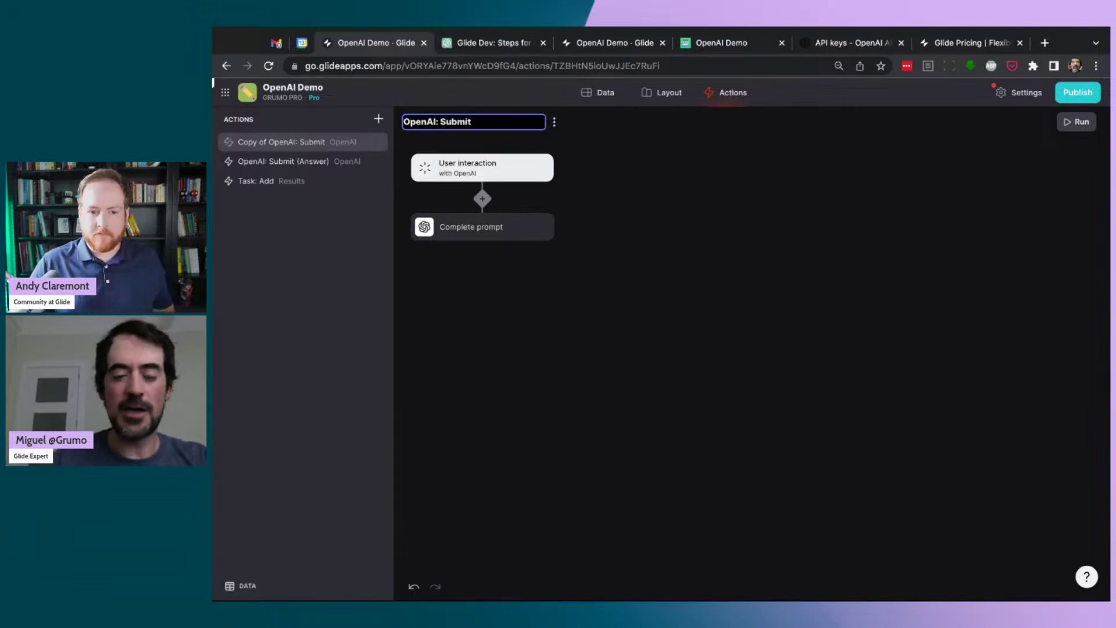
pyautogui.write('(')
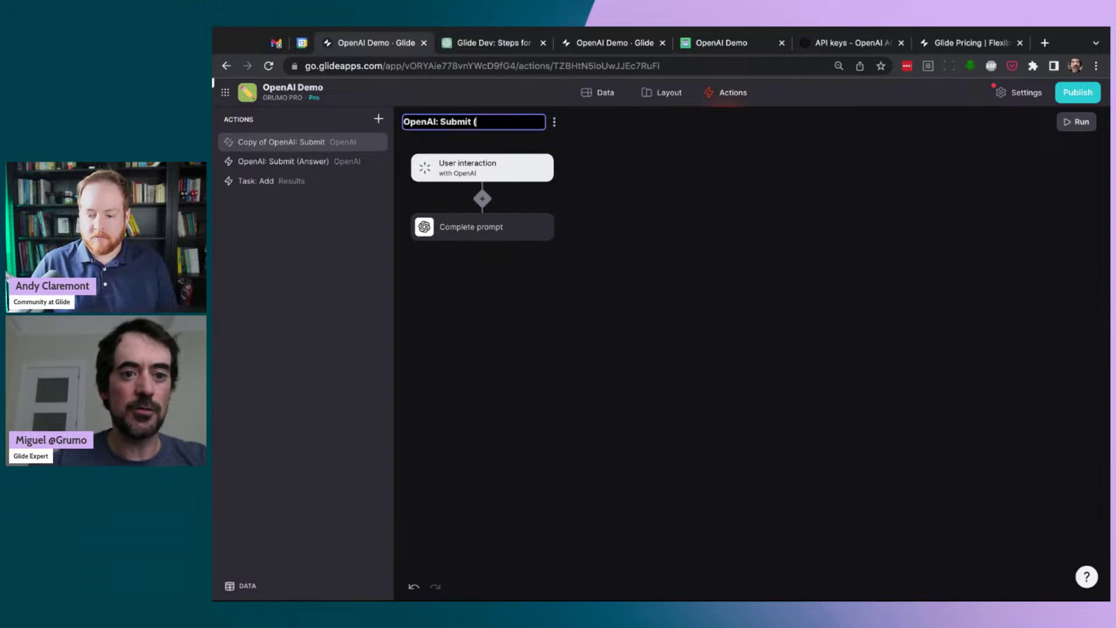
pyautogui.write('Prompt)')
pyautogui.press('Return')
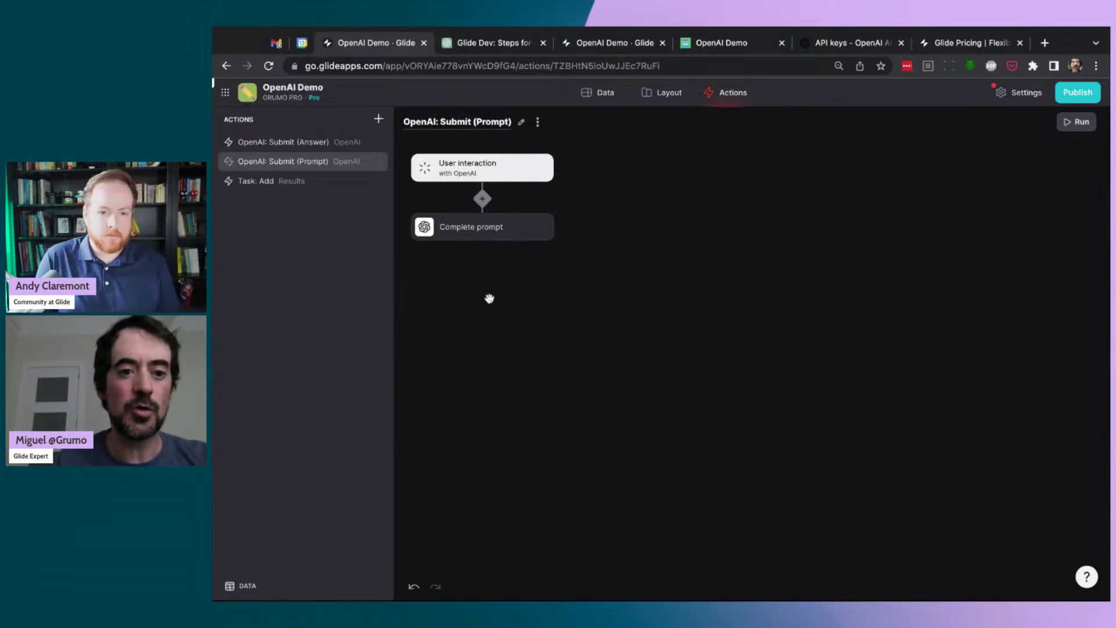
# Assign OpenAI: Submit (Prompt) to the Go! button on the OpenAI screen and run it on the existing goal.
pyautogui.click(669, 93)
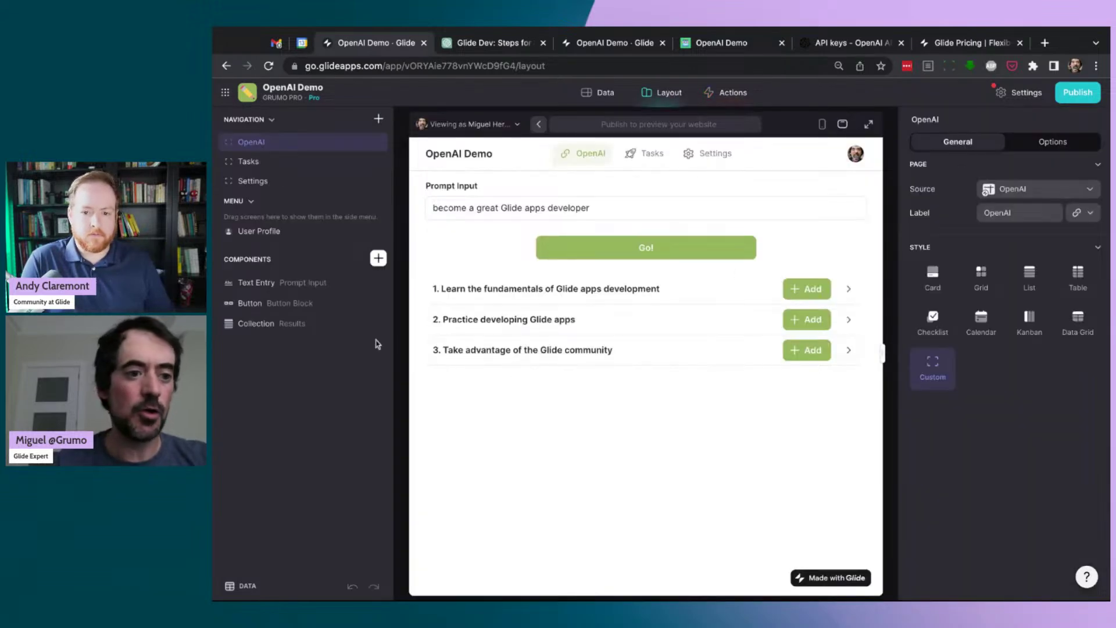
pyautogui.click(290, 305)
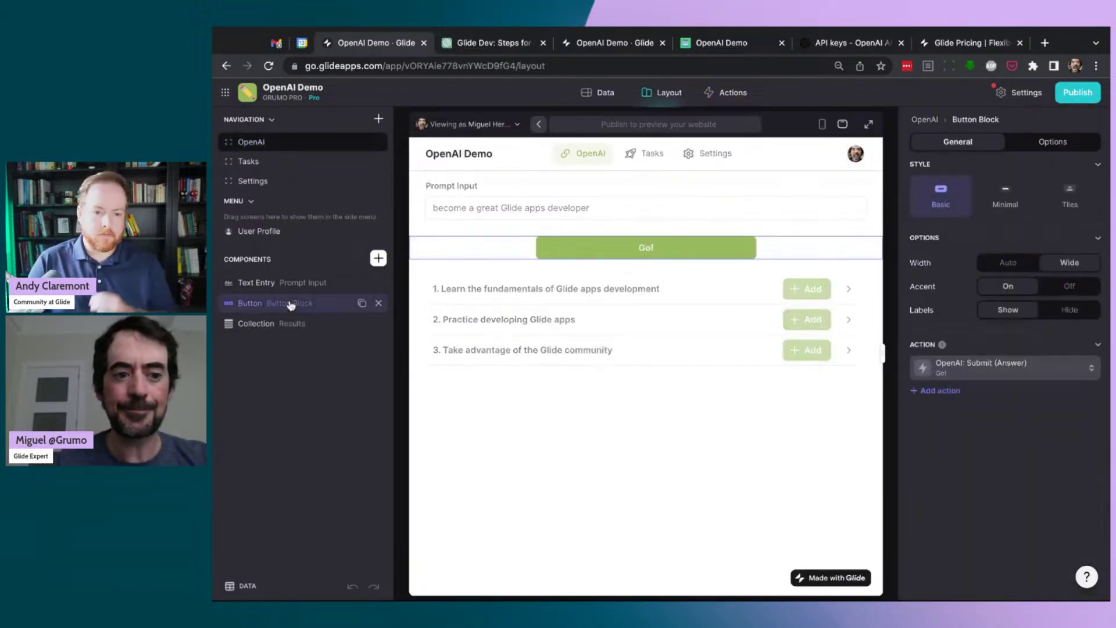
pyautogui.click(1053, 368)
pyautogui.click(991, 468)
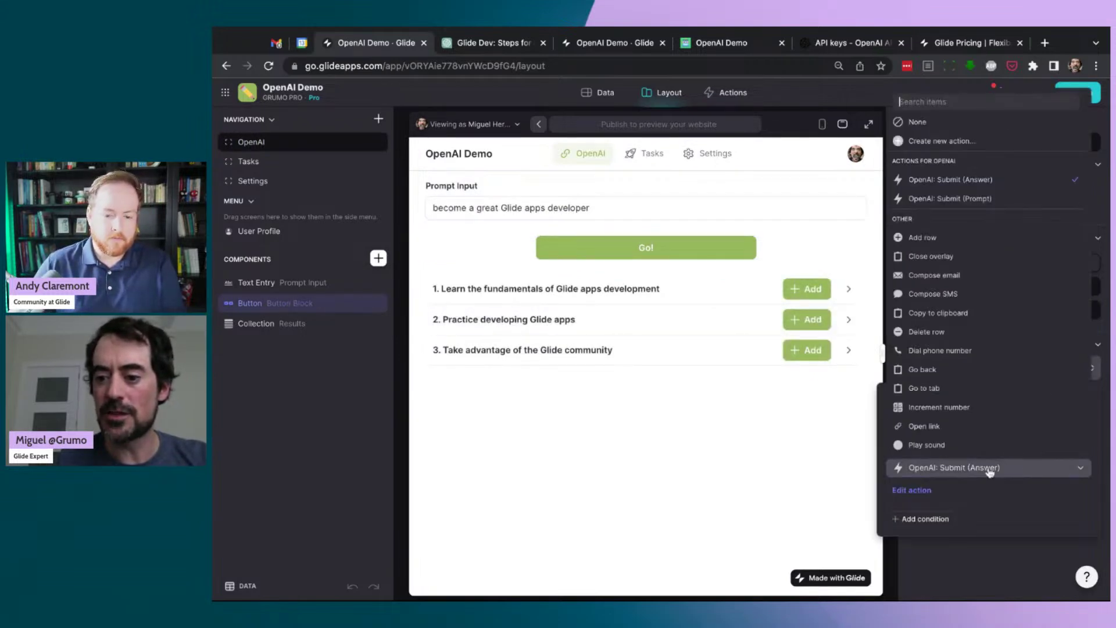
pyautogui.click(967, 199)
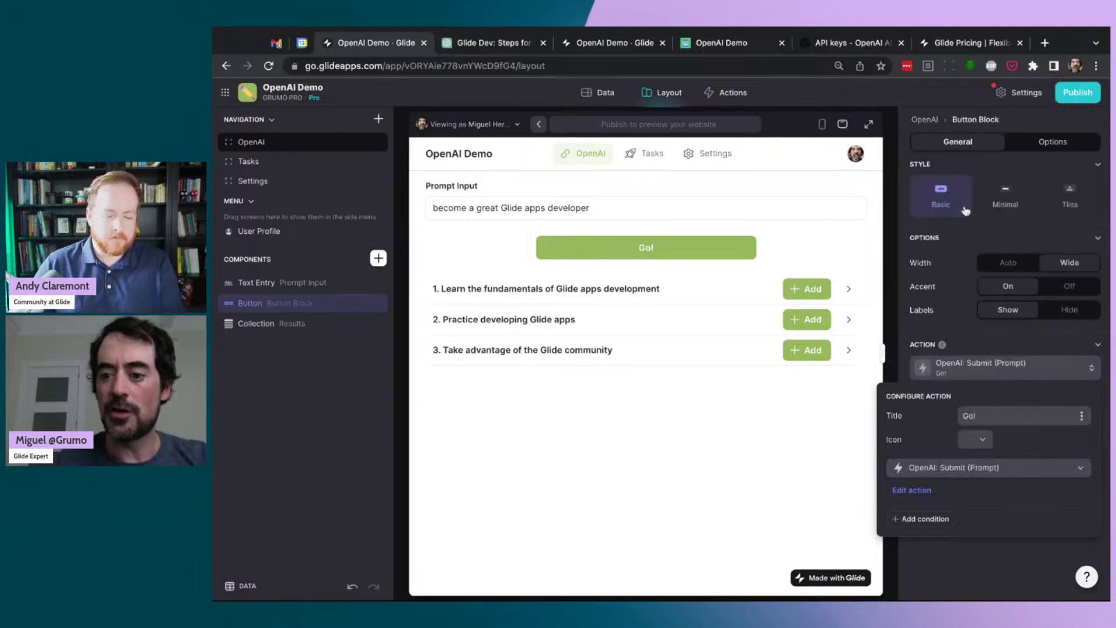
pyautogui.click(701, 442)
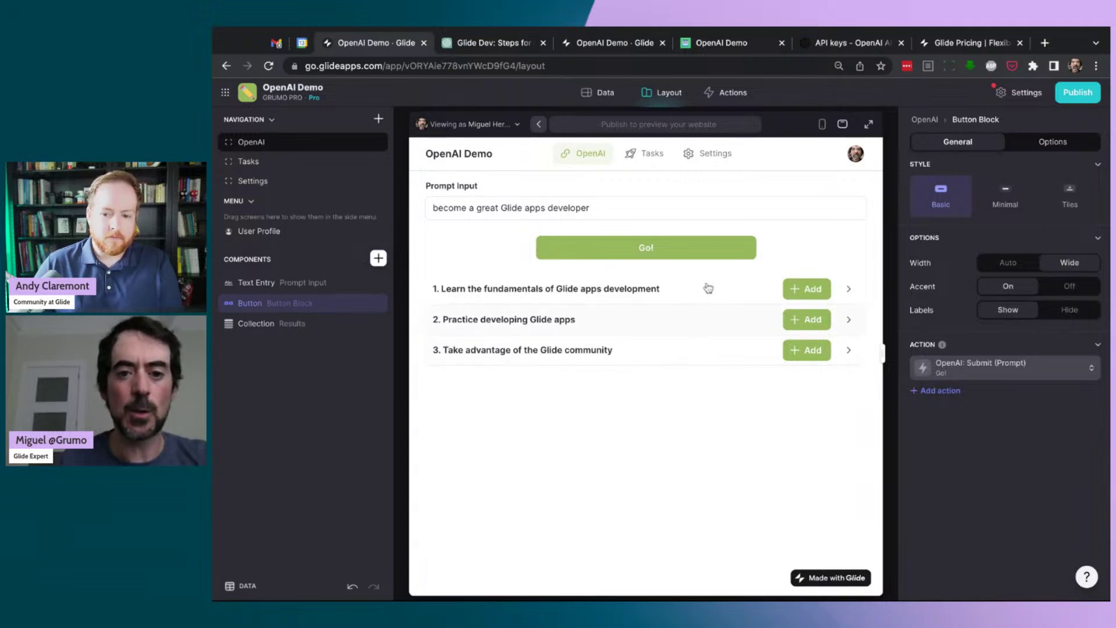
pyautogui.click(686, 256)
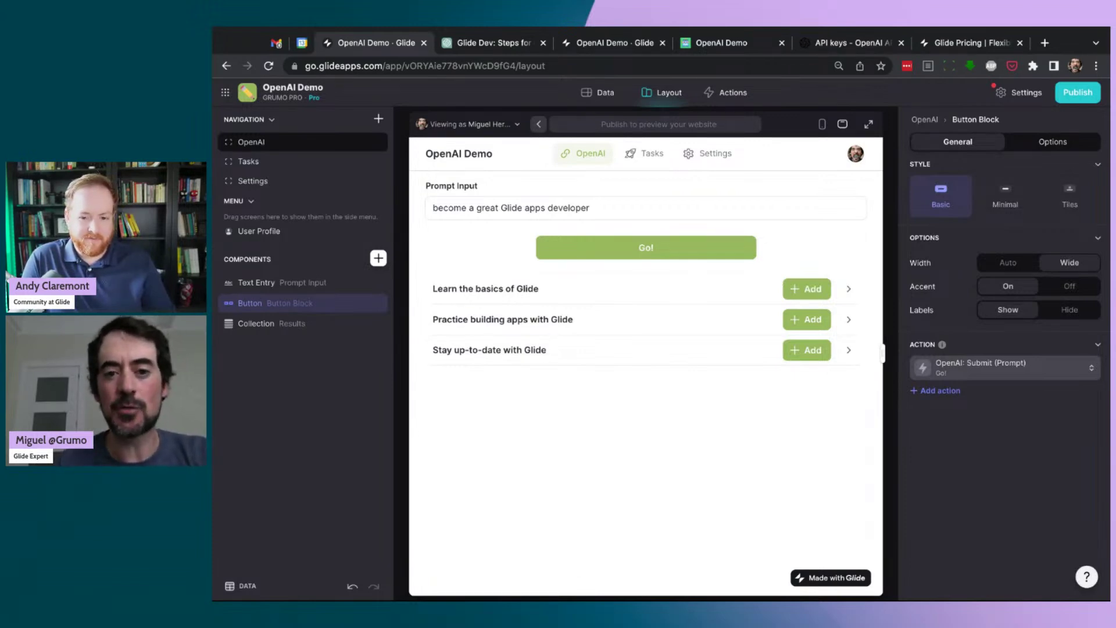
# Duplicate the task column in the Results table and name the copy "explanation".
pyautogui.click(719, 155)
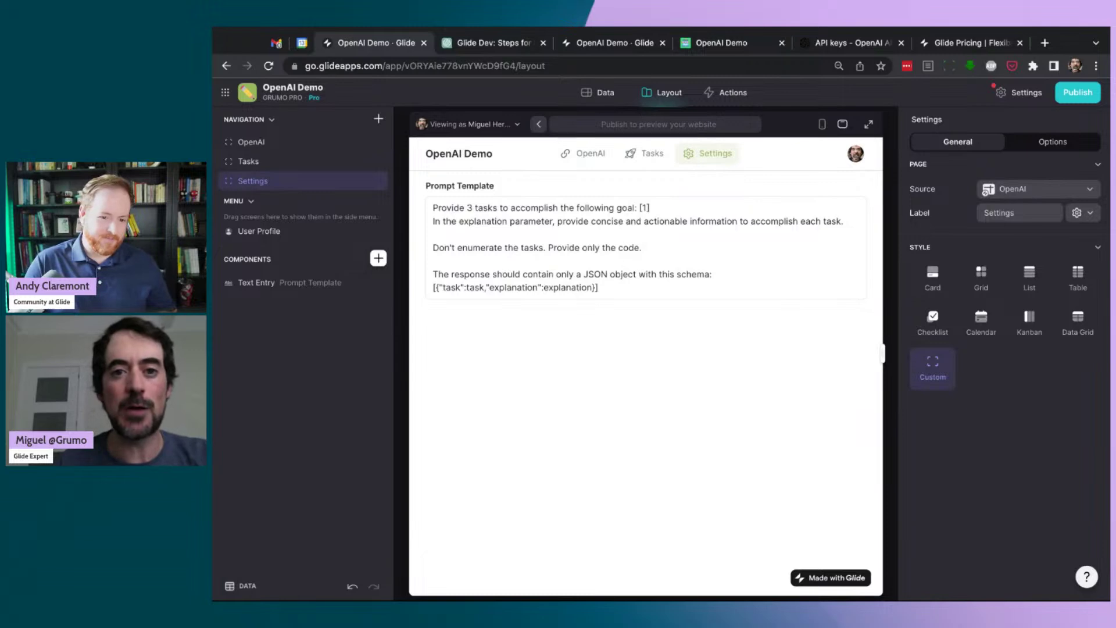
pyautogui.click(610, 99)
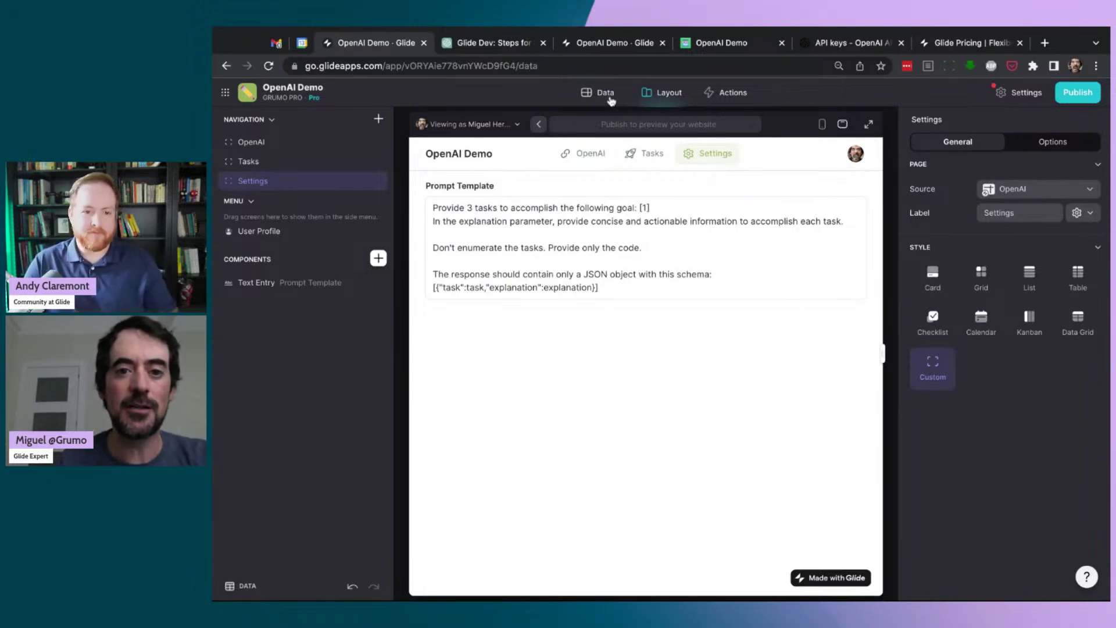
pyautogui.click(323, 195)
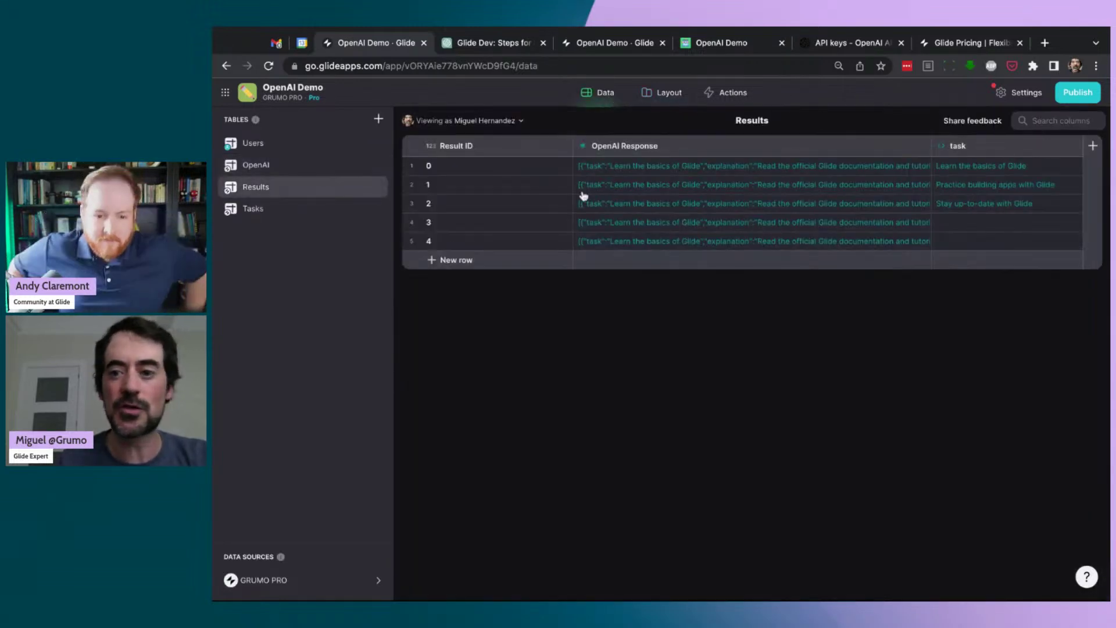
pyautogui.click(1075, 148)
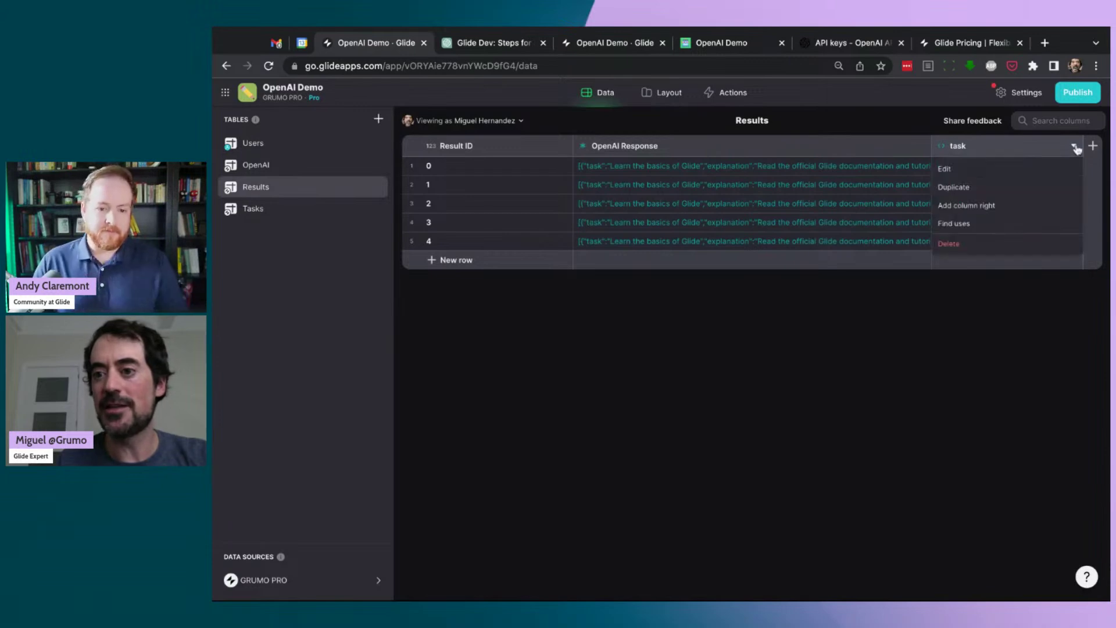
pyautogui.click(973, 189)
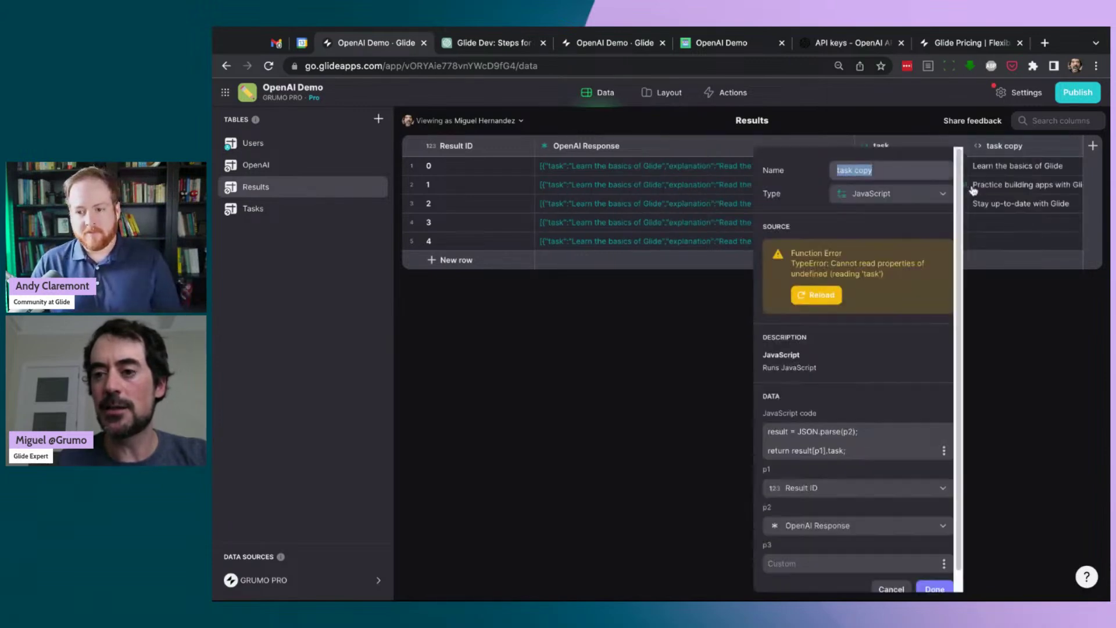
pyautogui.doubleClick(867, 169)
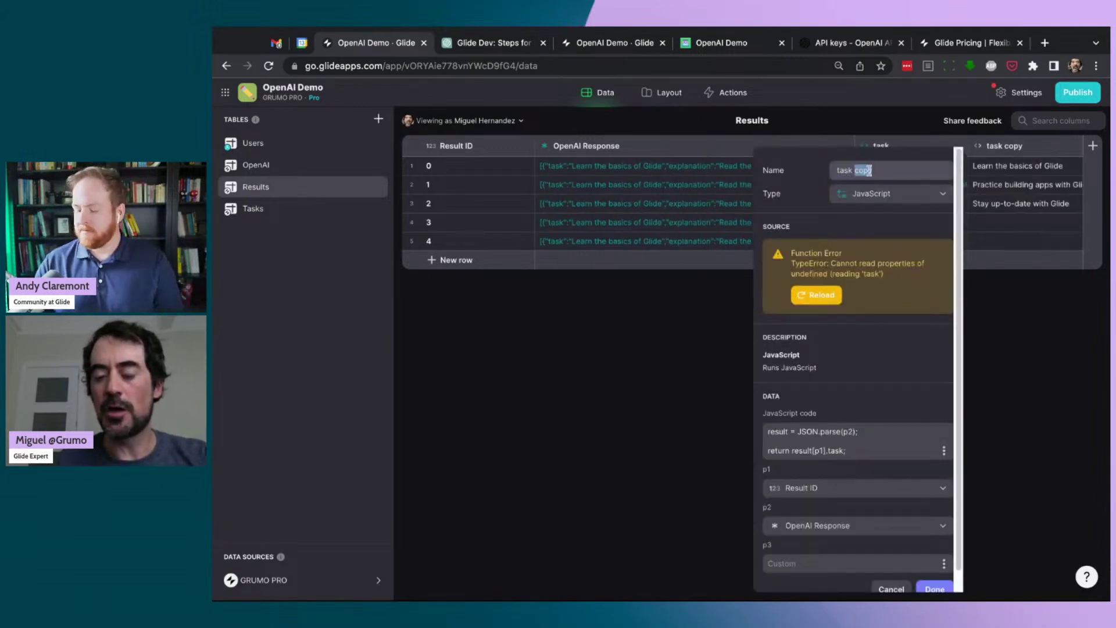
pyautogui.tripleClick(867, 169)
pyautogui.write('explanation')
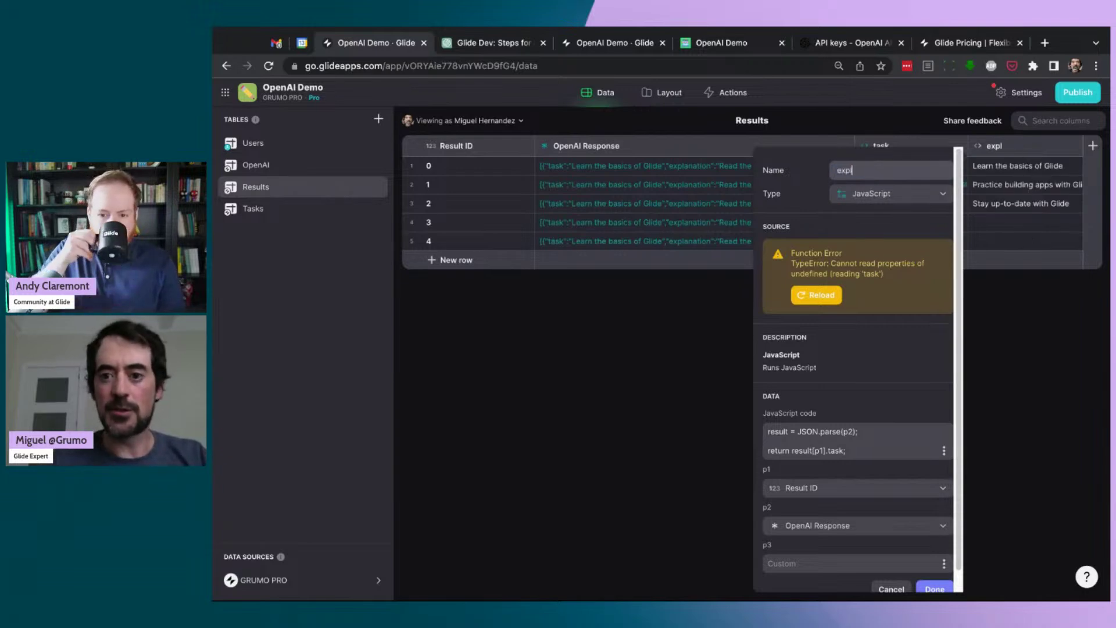
# Change the explanation column's JavaScript to return result[p1].explanation and save the column.
pyautogui.doubleClick(863, 171)
pyautogui.hotkey('ctrl', 'c')
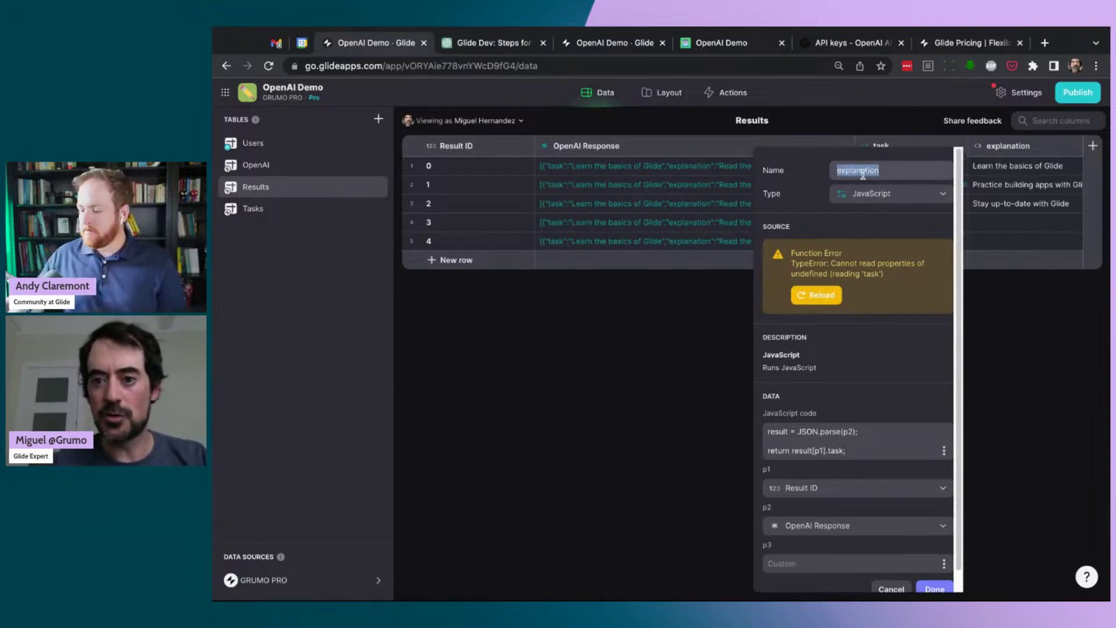
pyautogui.doubleClick(836, 450)
pyautogui.hotkey('ctrl', 'v')
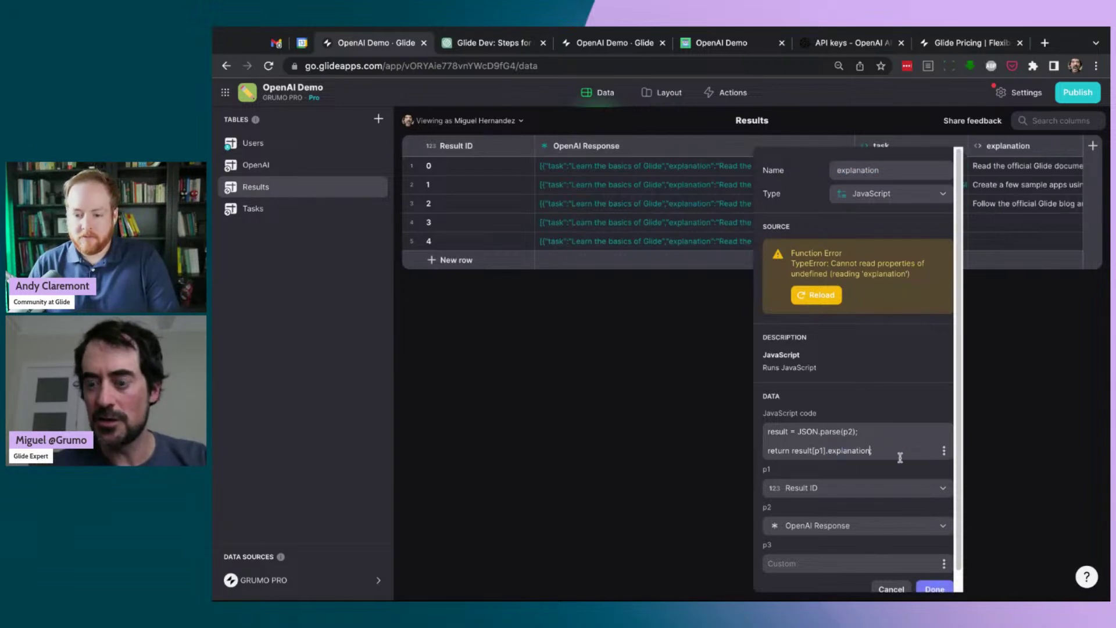
pyautogui.click(935, 587)
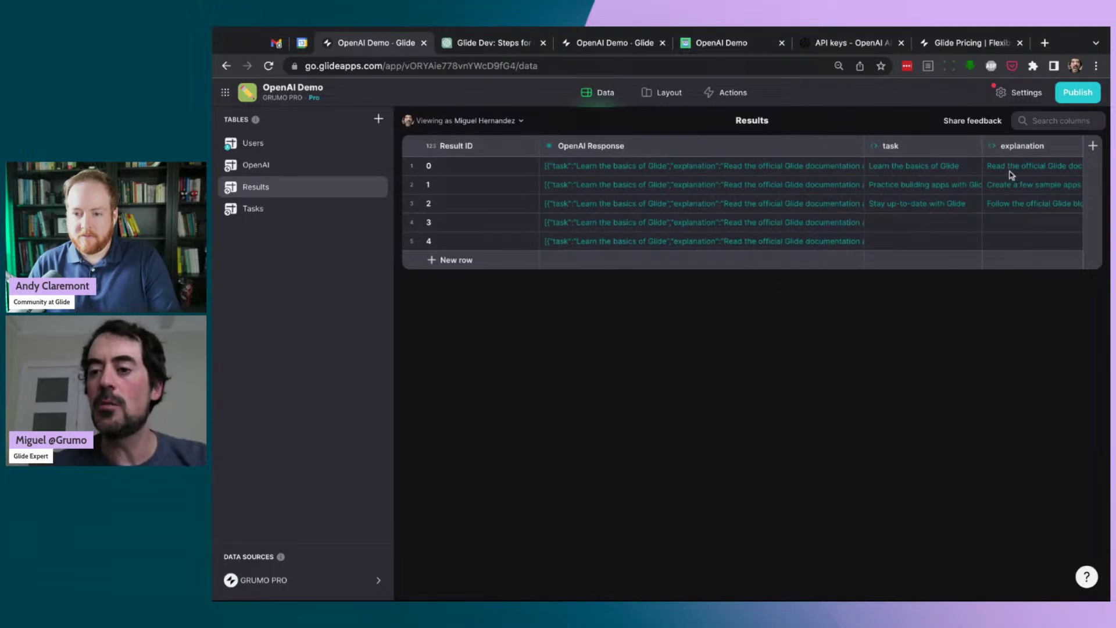
# Set the item description of the OpenAI screen's Results collection to the explanation column.
pyautogui.click(671, 102)
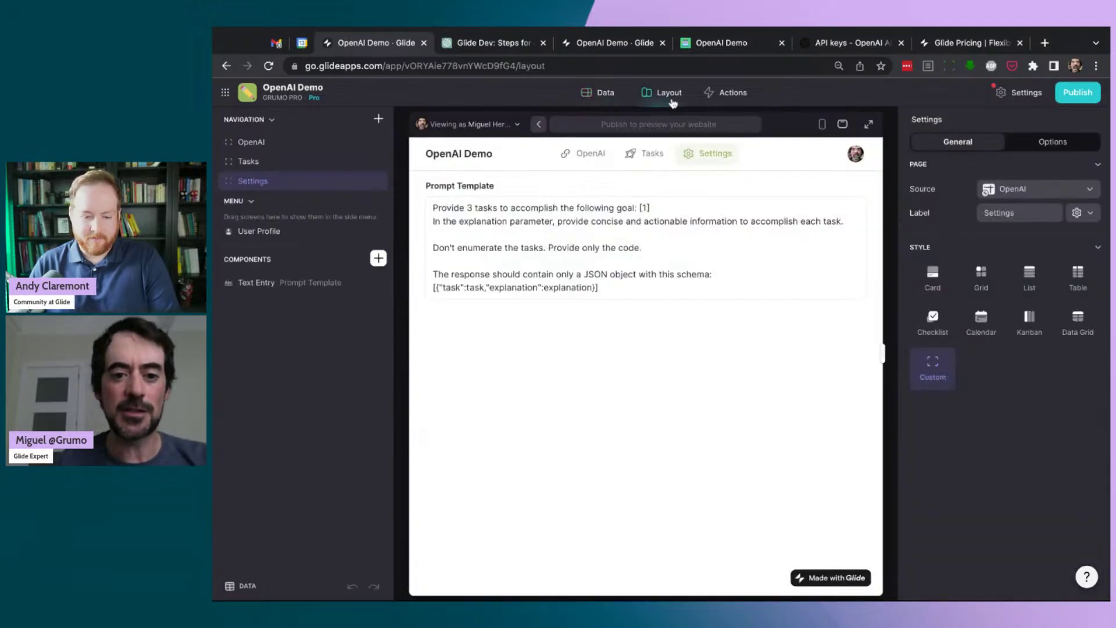
pyautogui.click(597, 157)
pyautogui.click(286, 329)
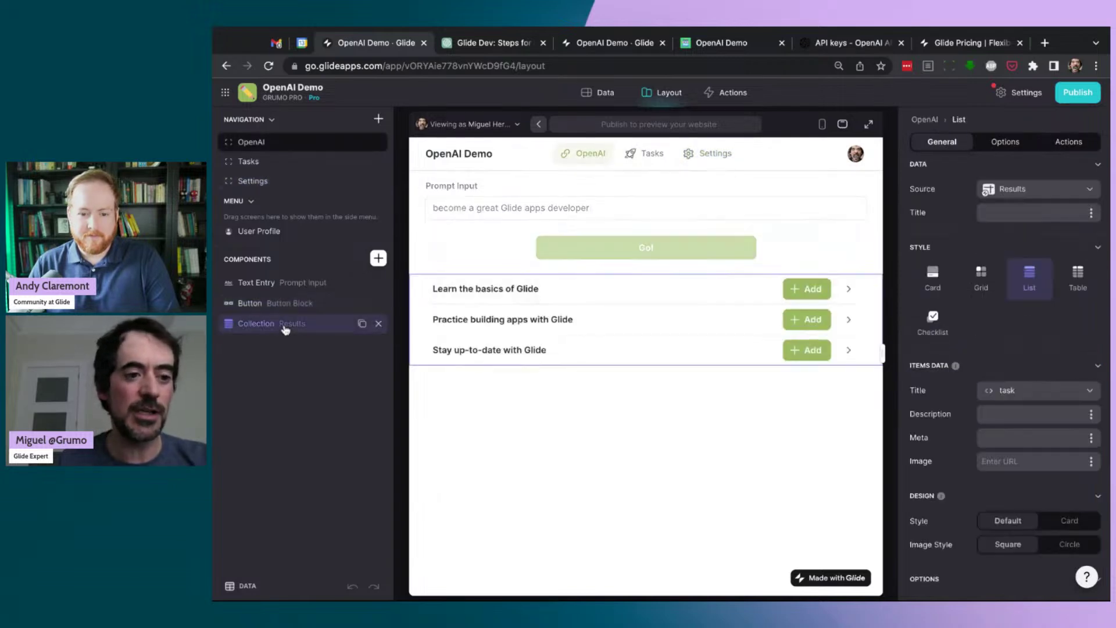
pyautogui.click(1092, 414)
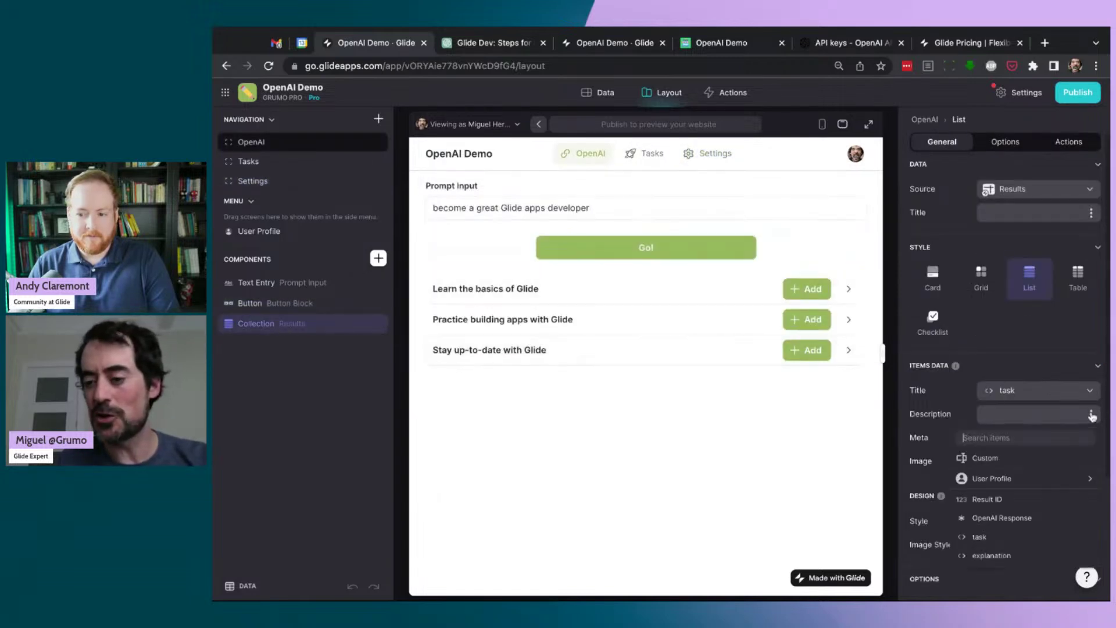
pyautogui.click(1009, 555)
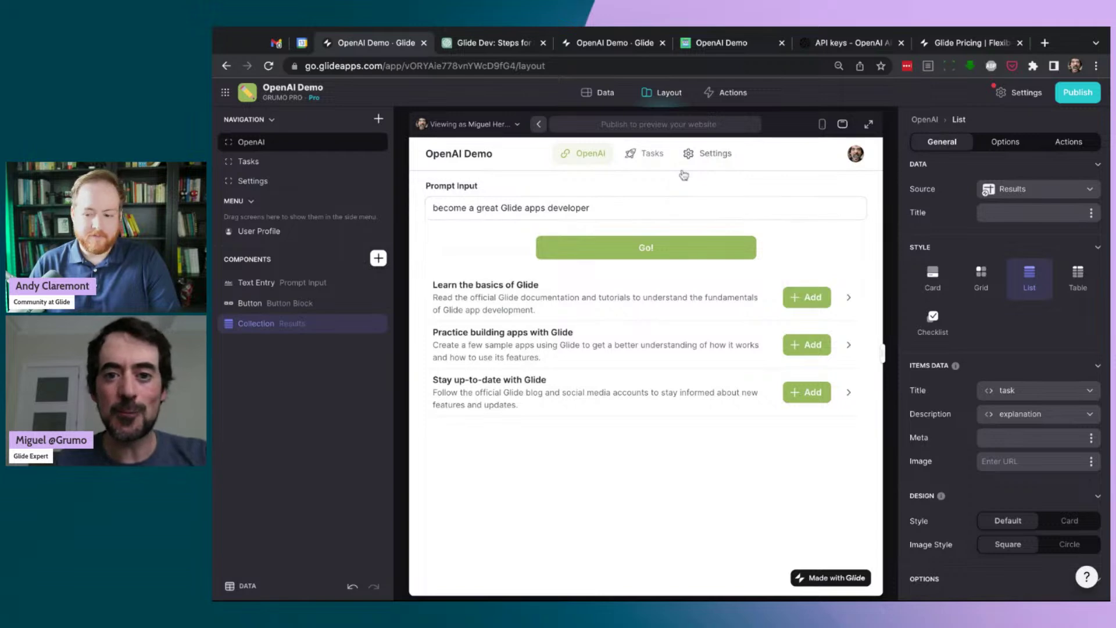
# Replace "concise" with "detailed" in the Settings screen's prompt template and regenerate the tasks for the existing goal on the OpenAI screen.
pyautogui.click(710, 154)
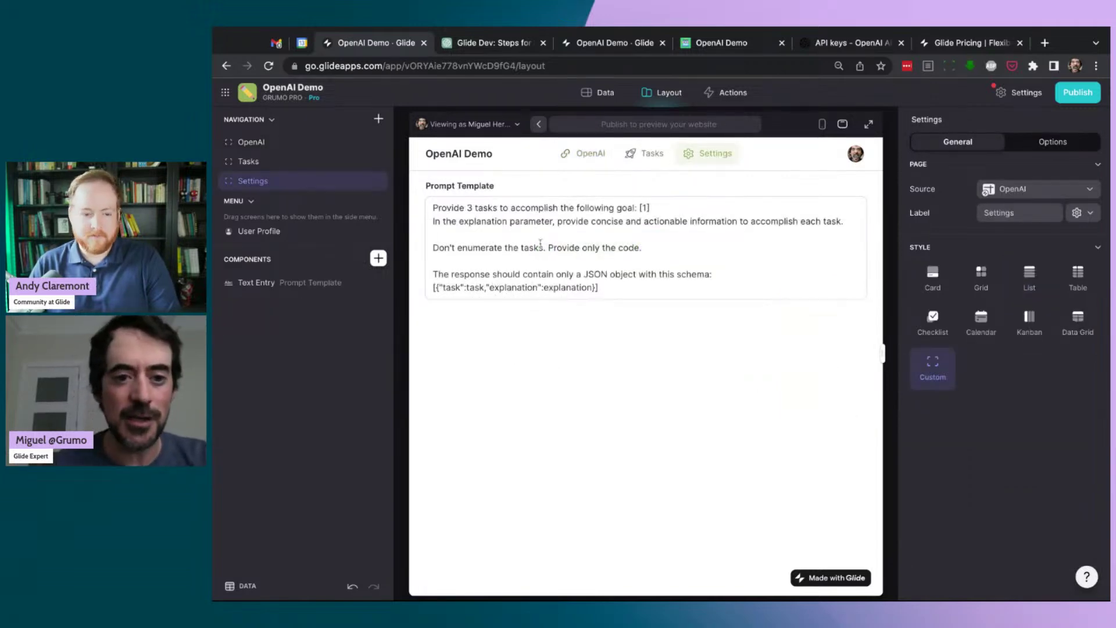
pyautogui.tripleClick(614, 224)
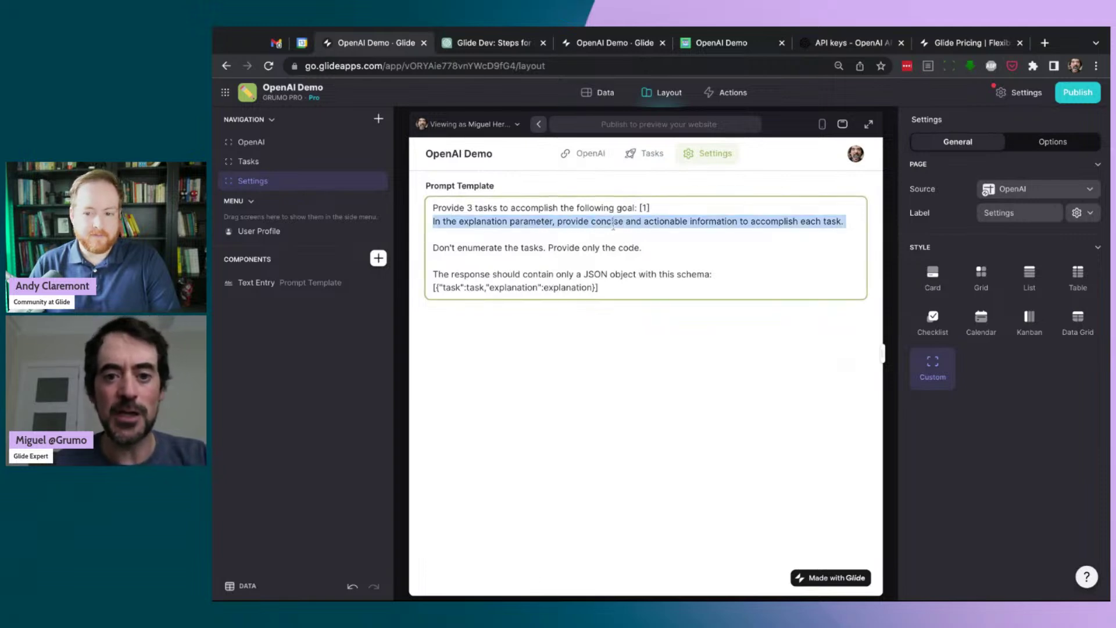
pyautogui.doubleClick(614, 224)
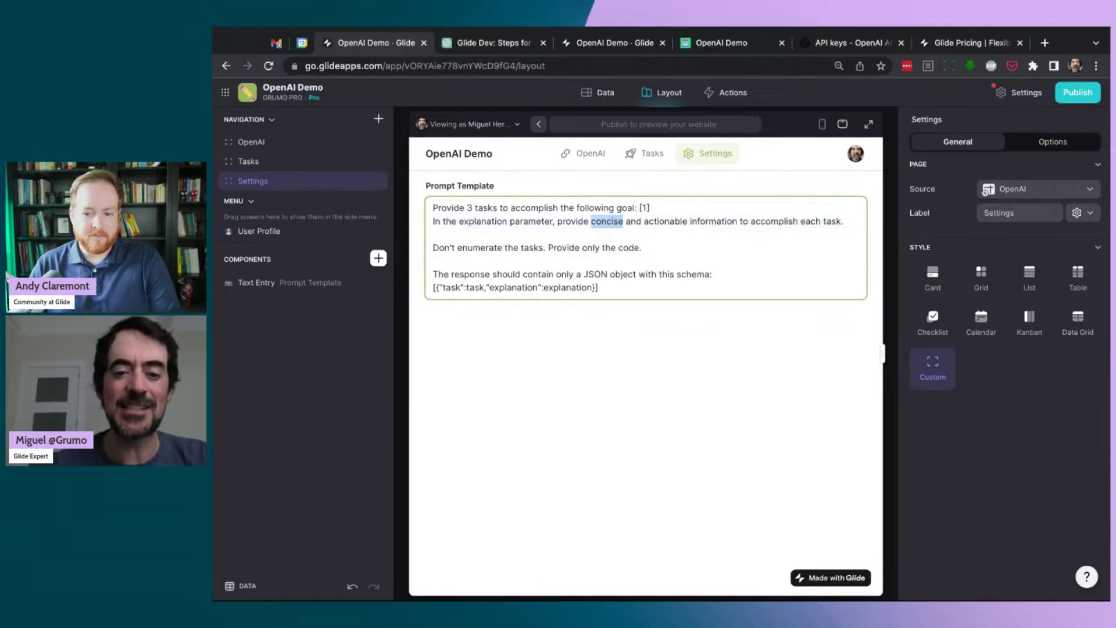
pyautogui.write('detailed')
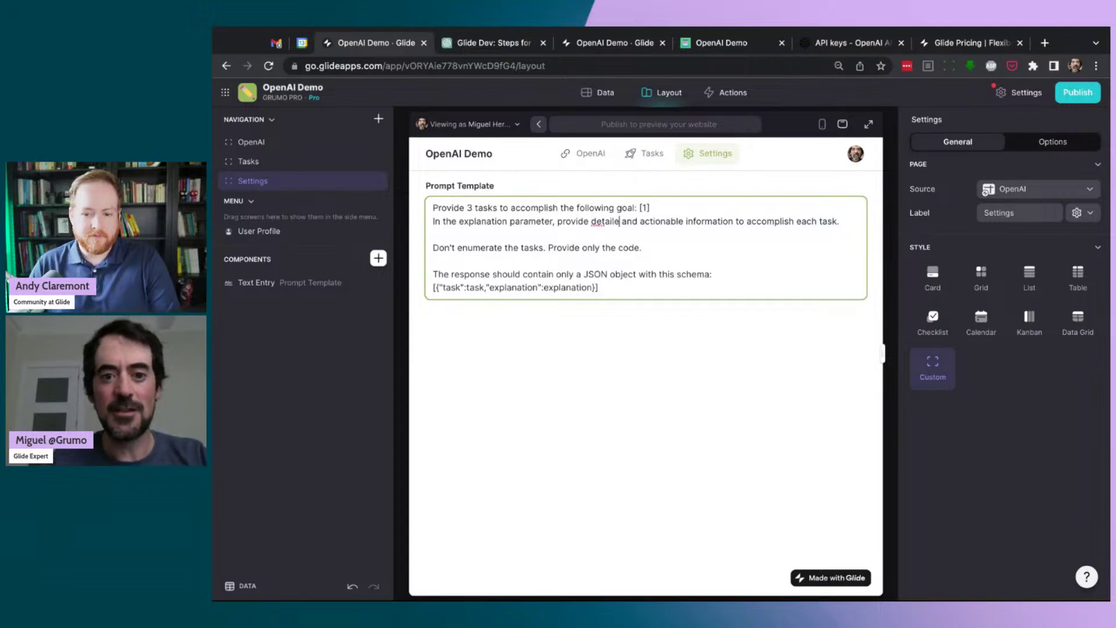
pyautogui.click(590, 349)
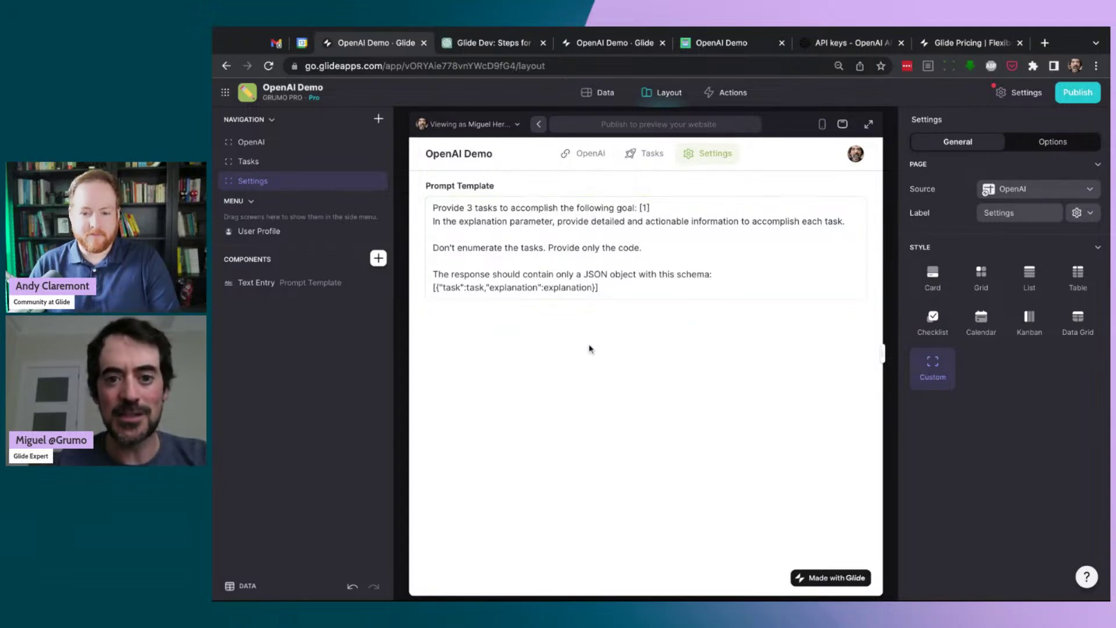
pyautogui.click(595, 155)
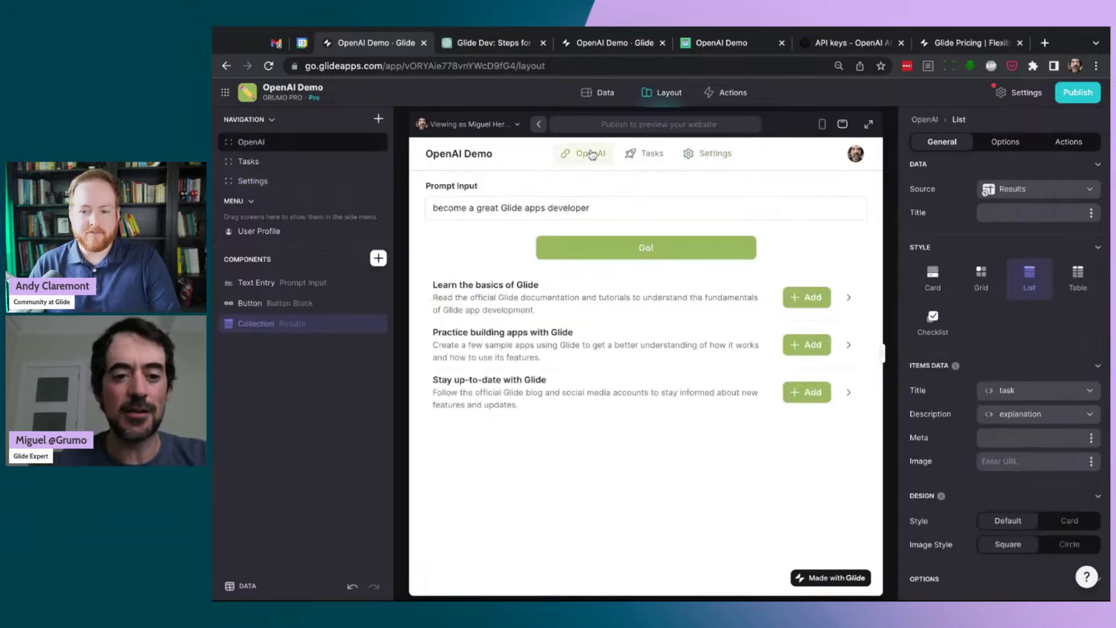
pyautogui.click(689, 250)
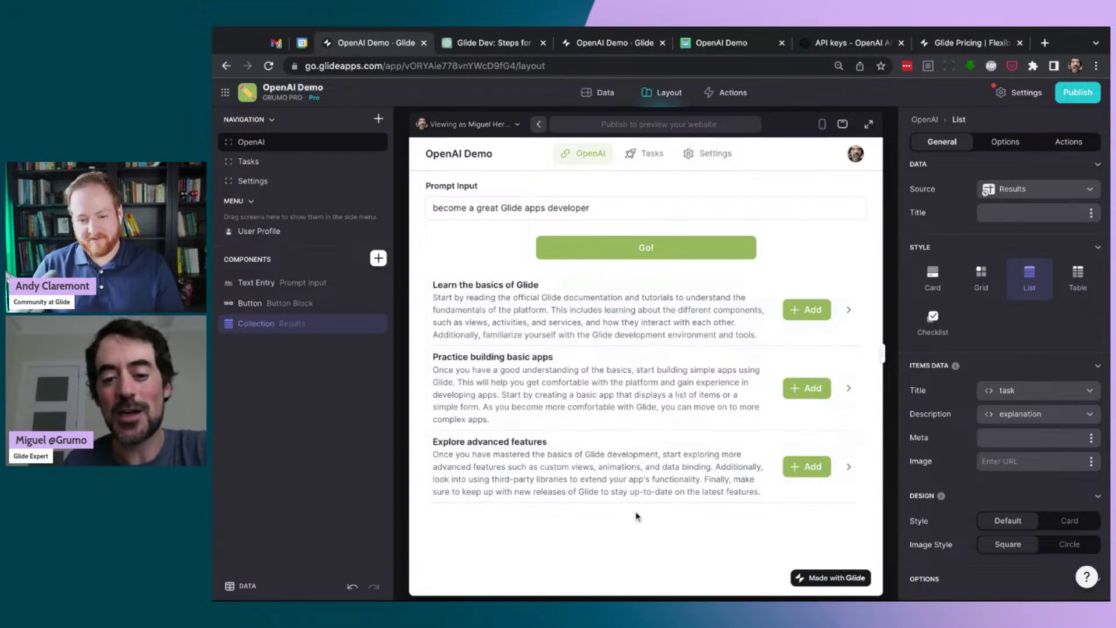
pyautogui.click(605, 46)
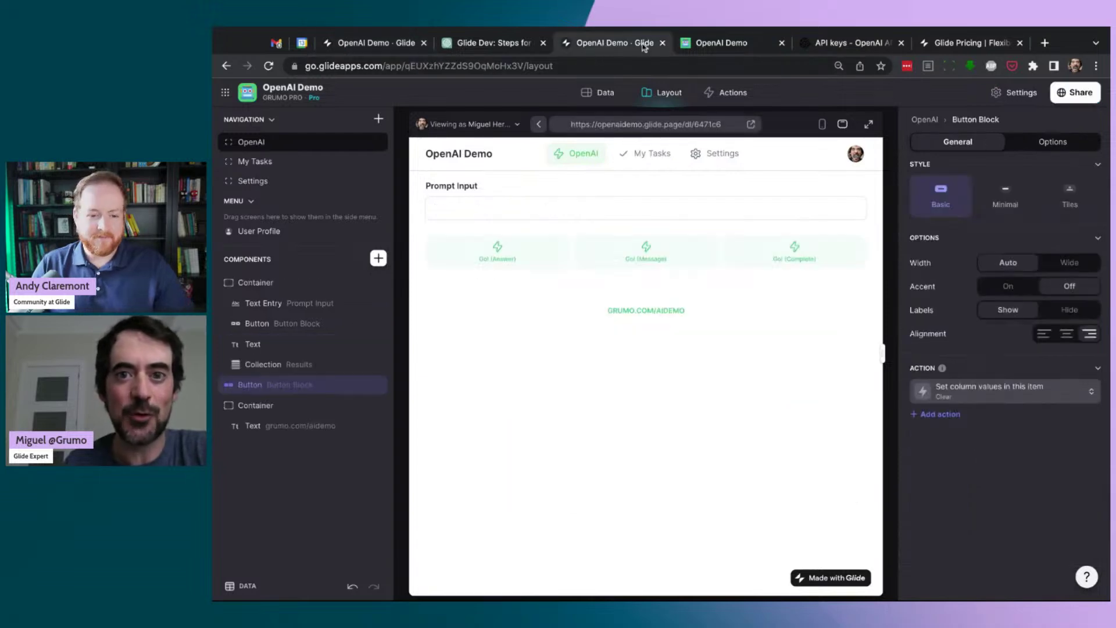
pyautogui.click(491, 43)
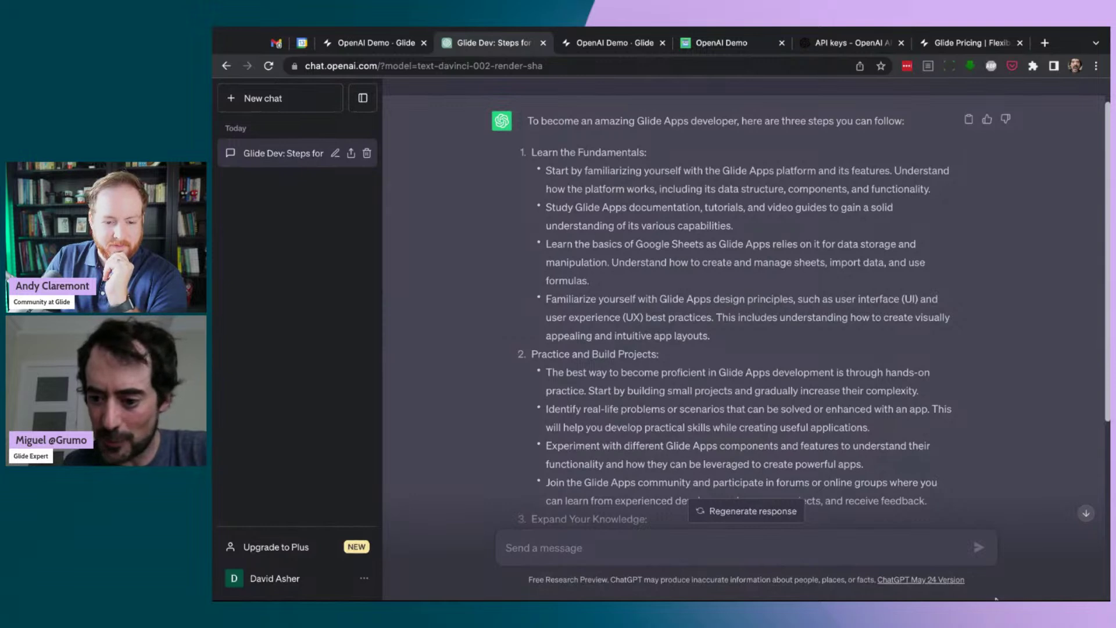
pyautogui.moveTo(996, 599)
pyautogui.mouseDown()
pyautogui.moveTo(996, 581)
pyautogui.moveTo(996, 600)
pyautogui.mouseUp()
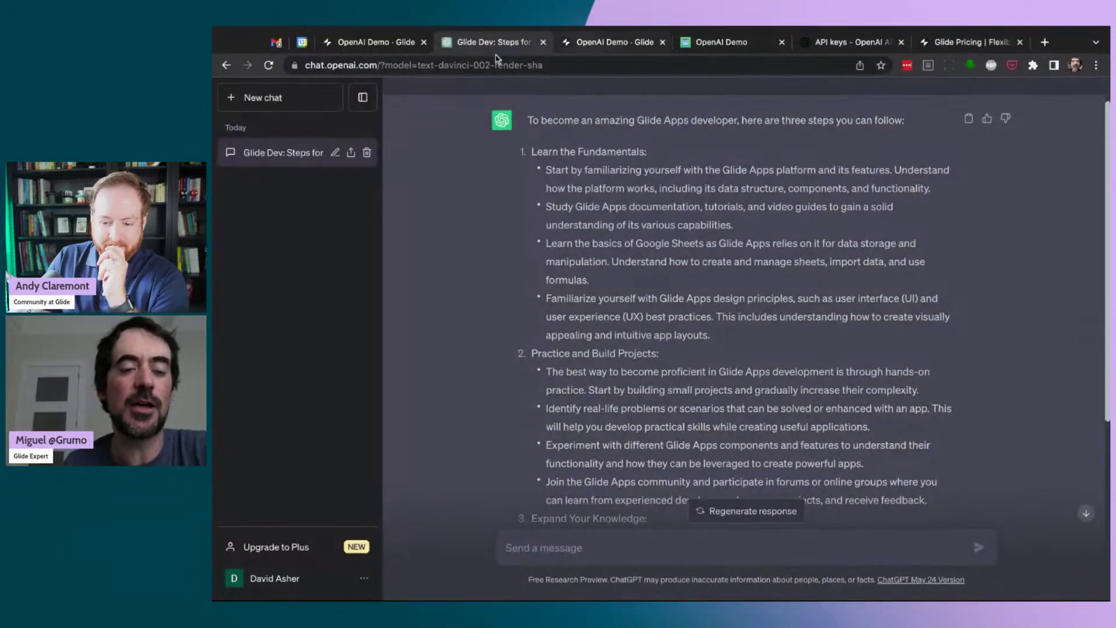
pyautogui.click(375, 44)
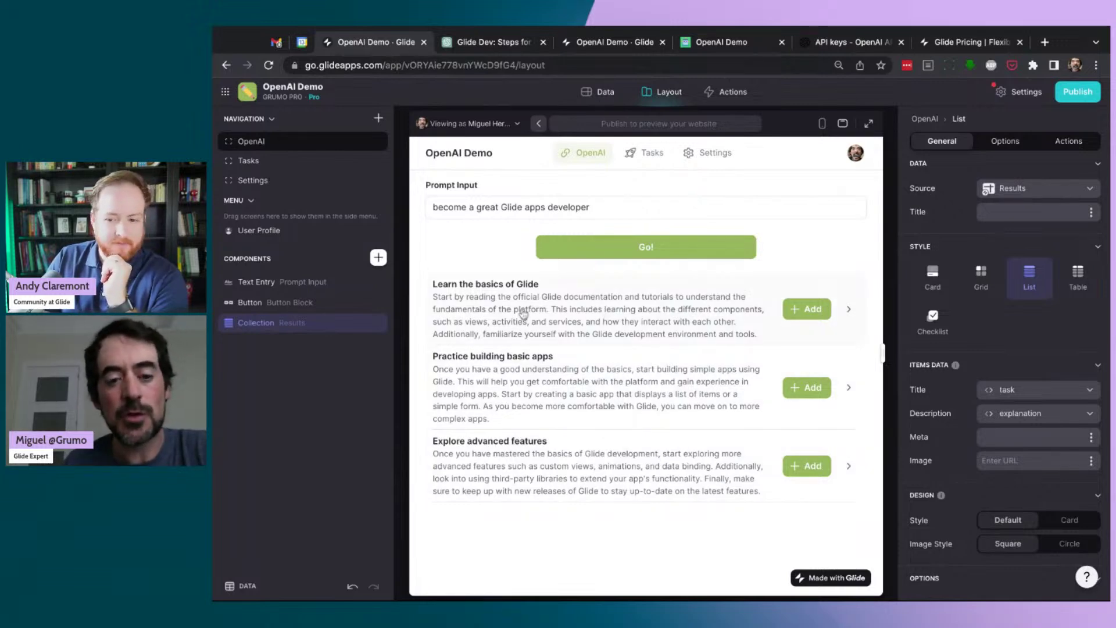
# Add the generated result "Practice building basic apps" to the tasks and check it on the Tasks screen.
pyautogui.click(812, 390)
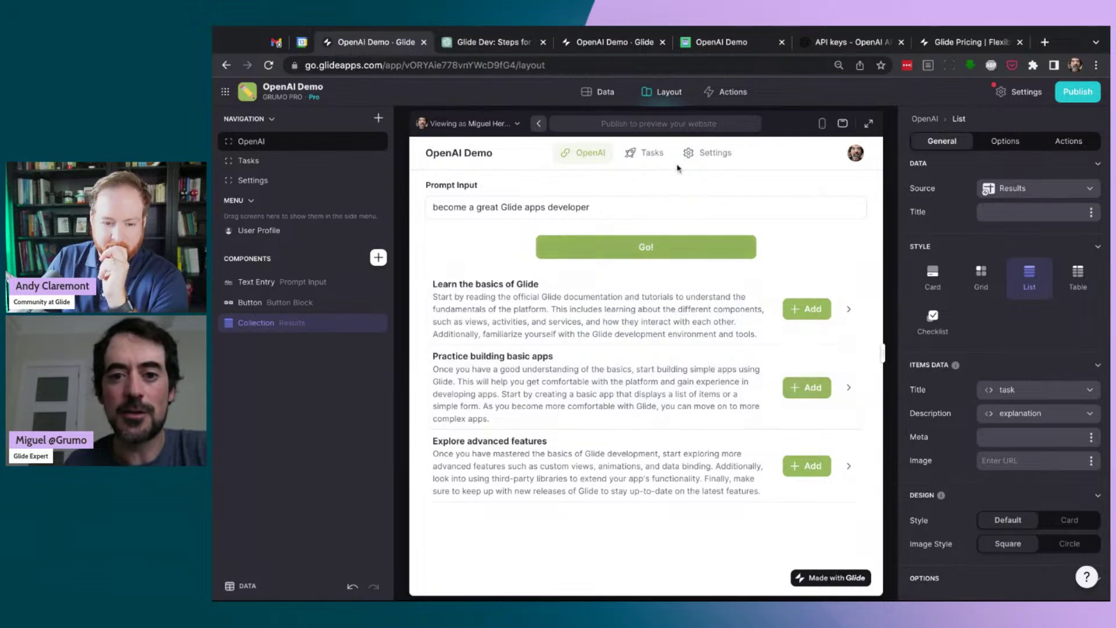
pyautogui.click(652, 154)
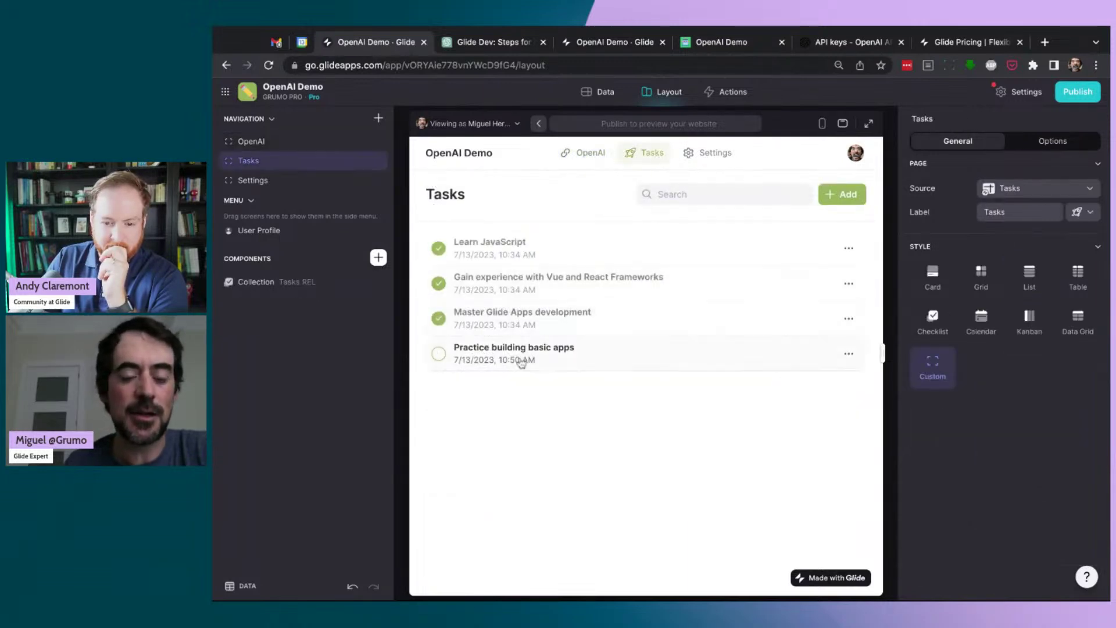
pyautogui.click(307, 286)
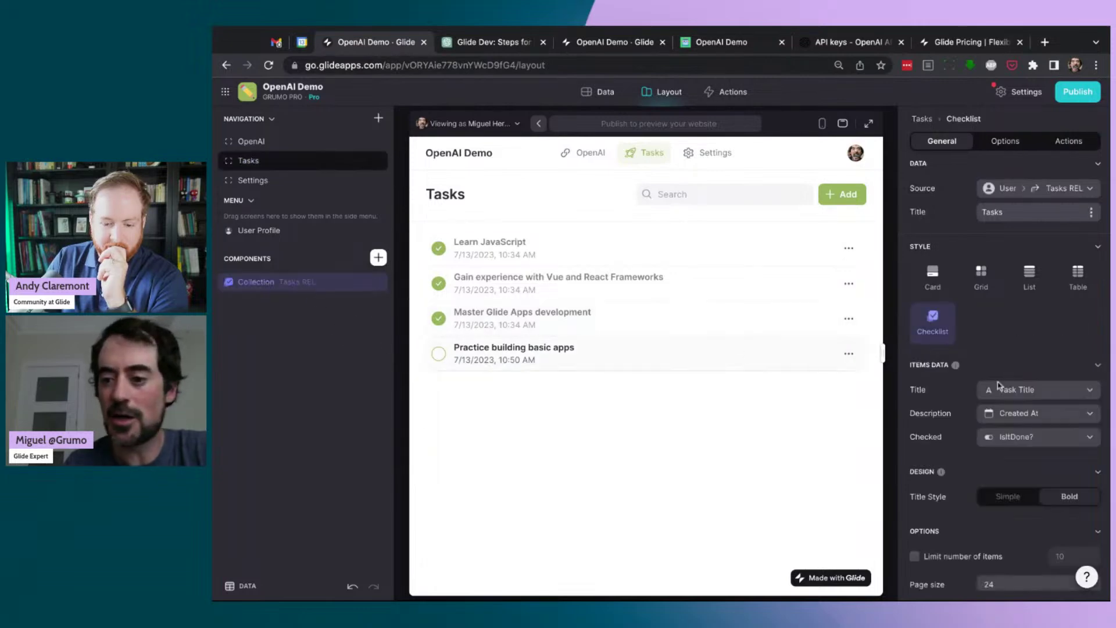
pyautogui.click(1056, 416)
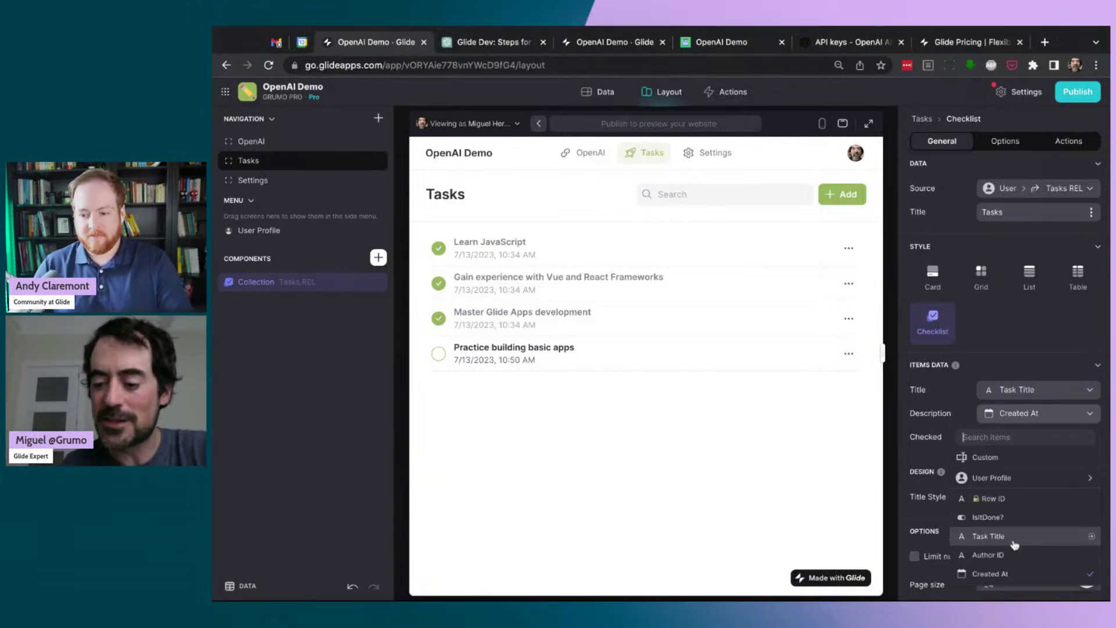
pyautogui.click(736, 96)
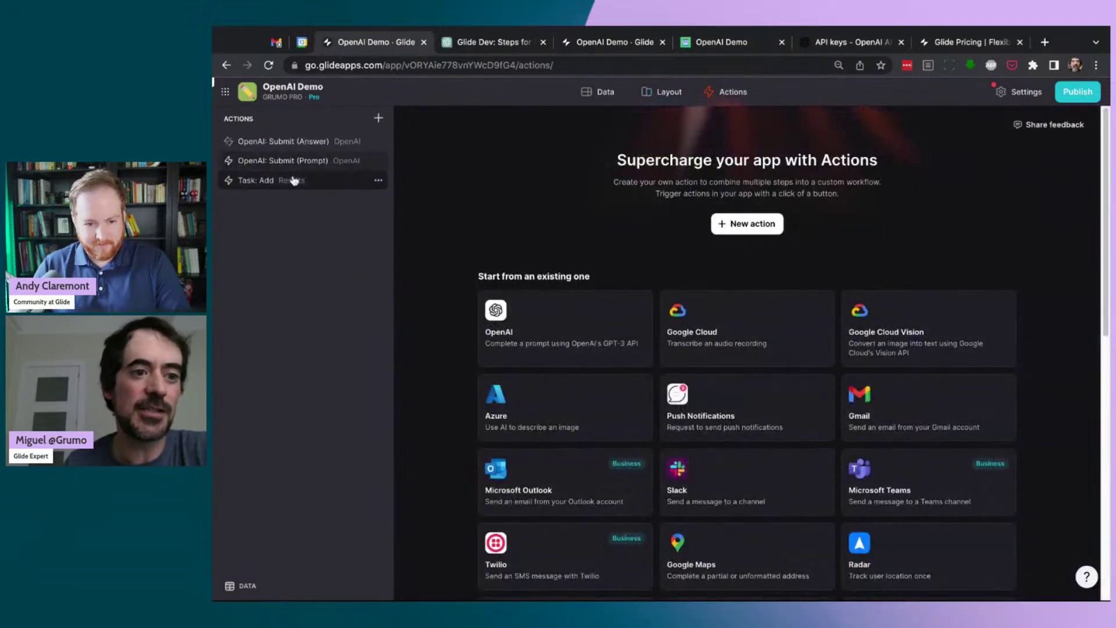
pyautogui.click(325, 180)
pyautogui.click(518, 234)
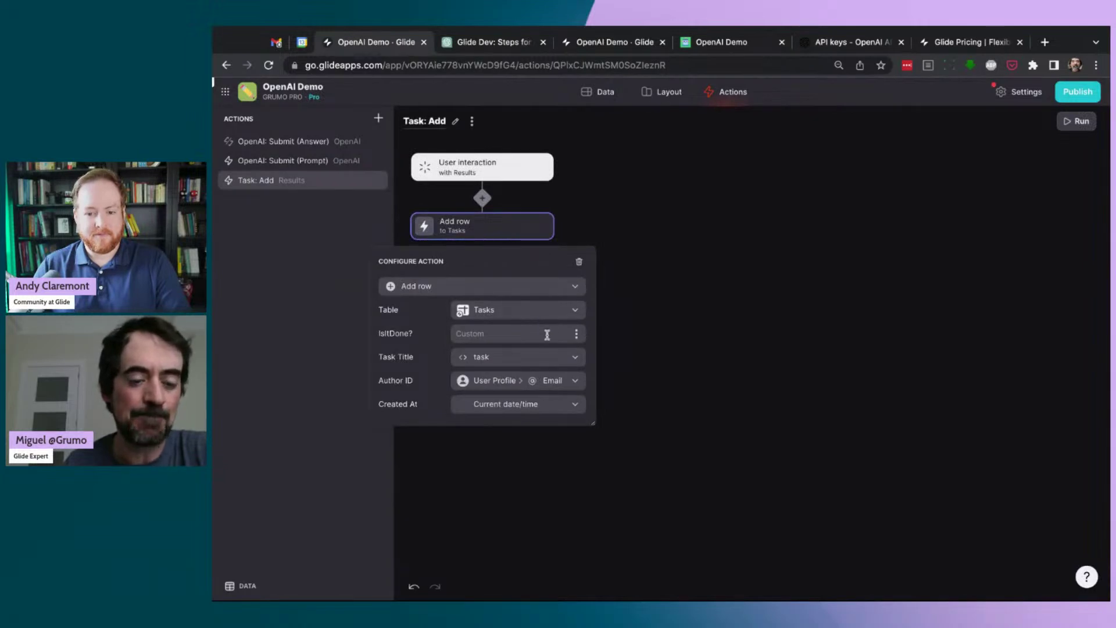
pyautogui.click(693, 258)
# Duplicate the Task Title column in the Tasks table and name the copy "Task Description".
pyautogui.click(605, 98)
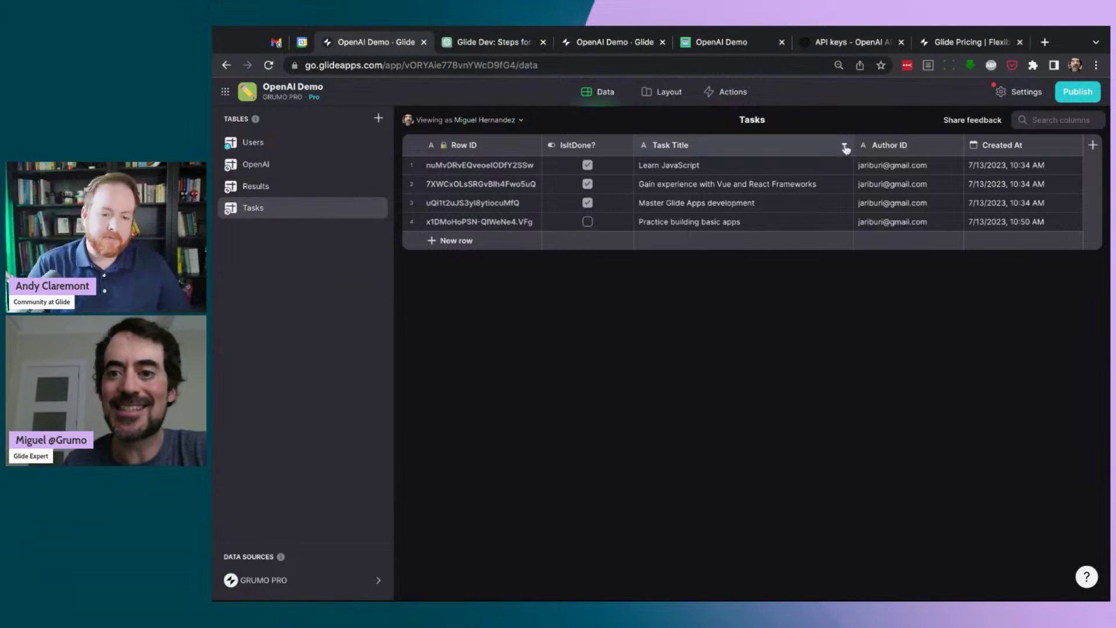
pyautogui.click(845, 148)
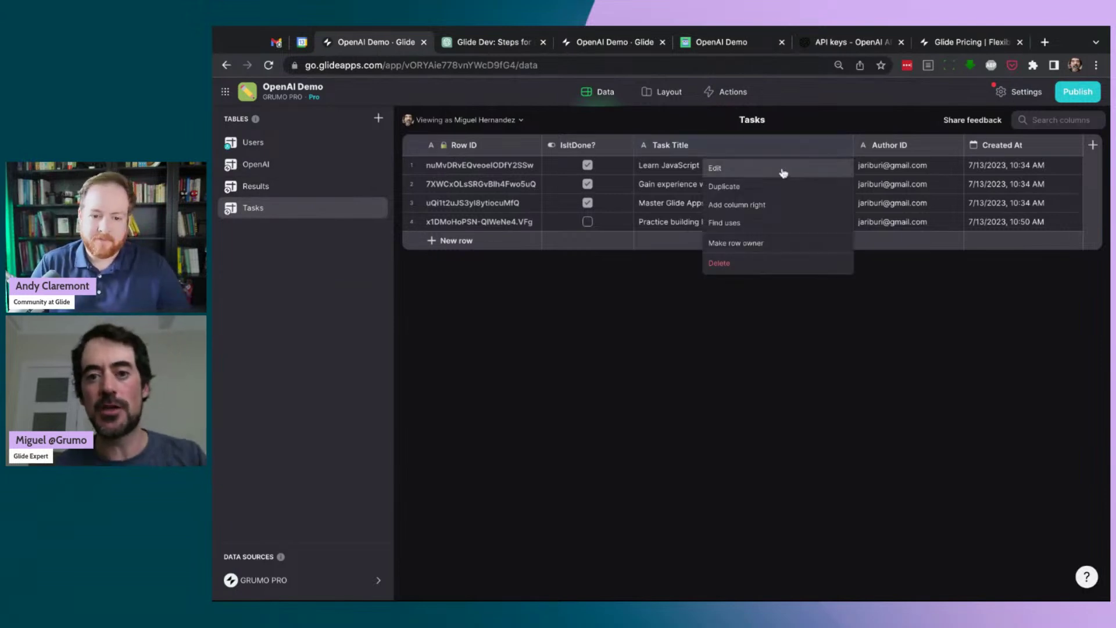
pyautogui.click(765, 187)
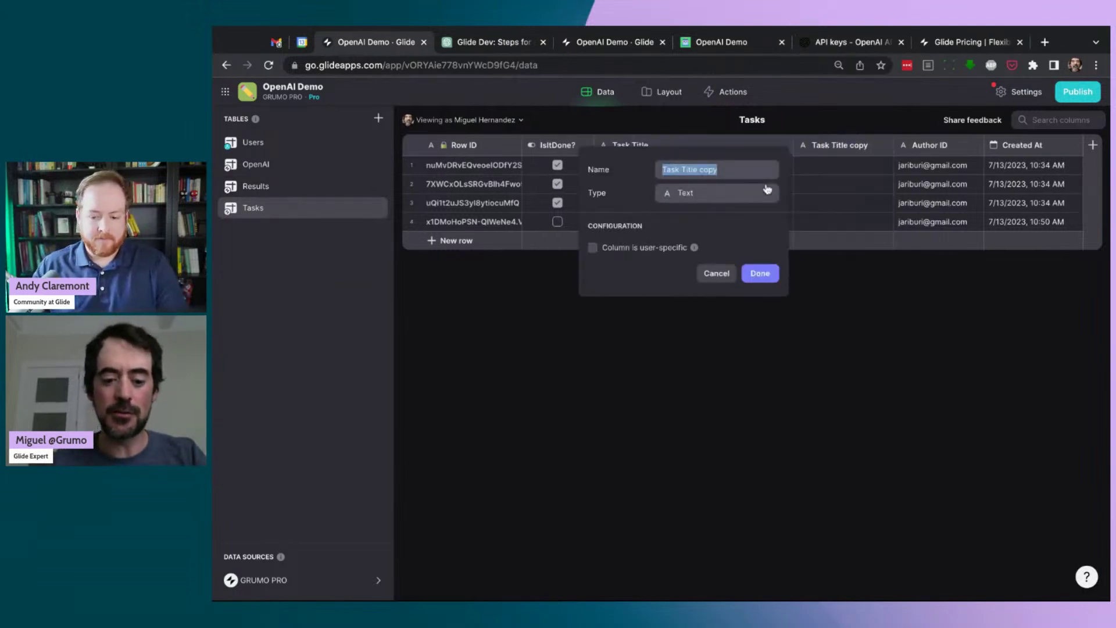
pyautogui.write('Task')
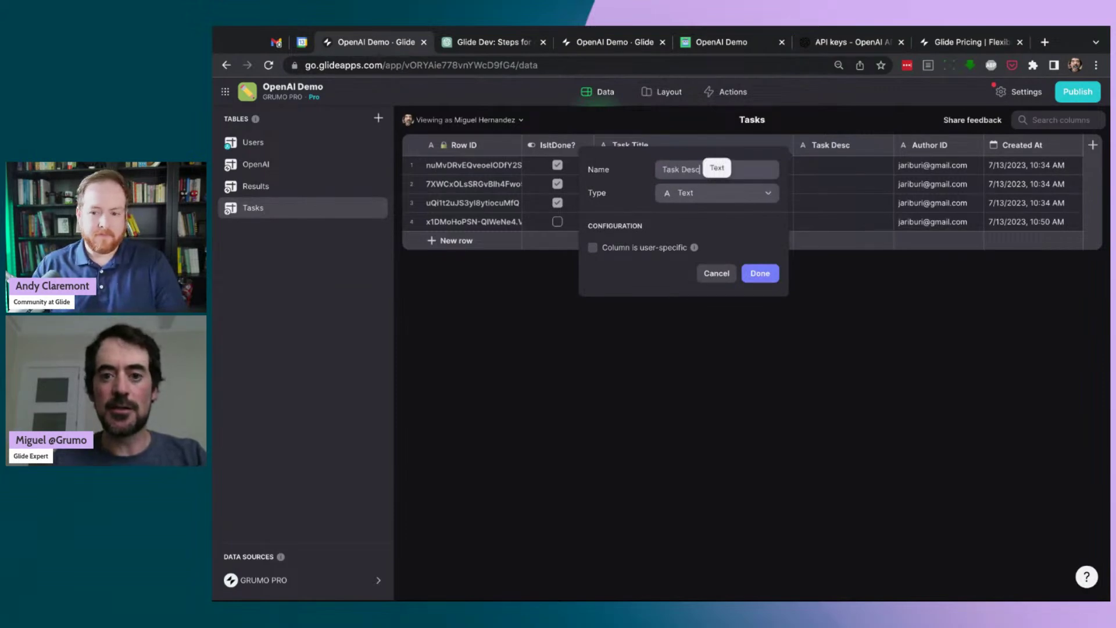
pyautogui.click(760, 273)
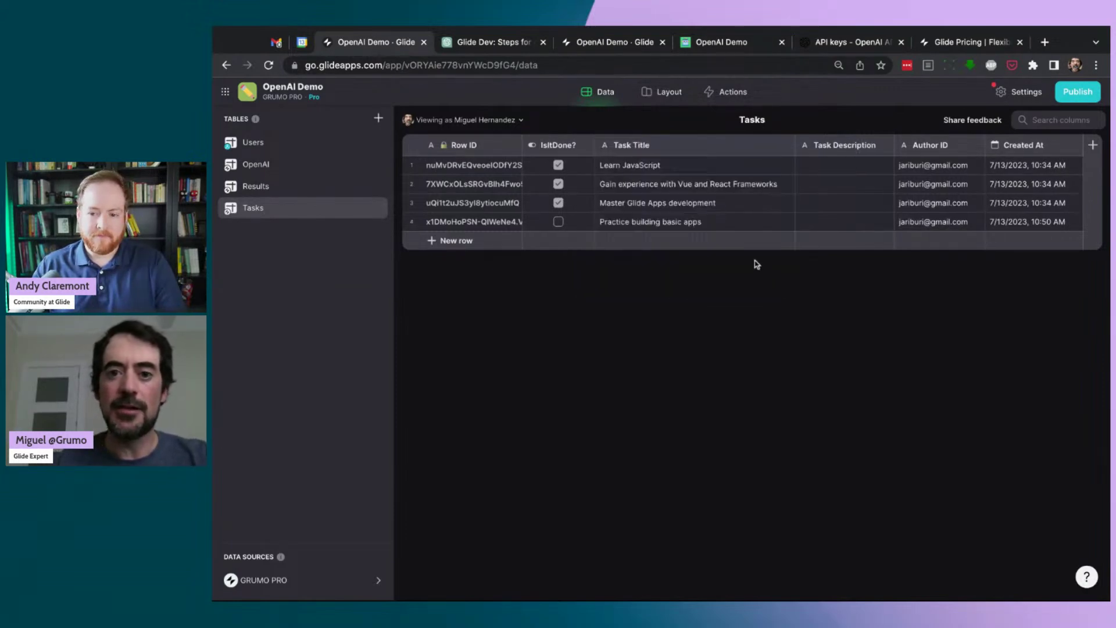
# Map Task Description to the explanation column in the Add row step of the Task: Add action.
pyautogui.click(722, 94)
pyautogui.click(295, 181)
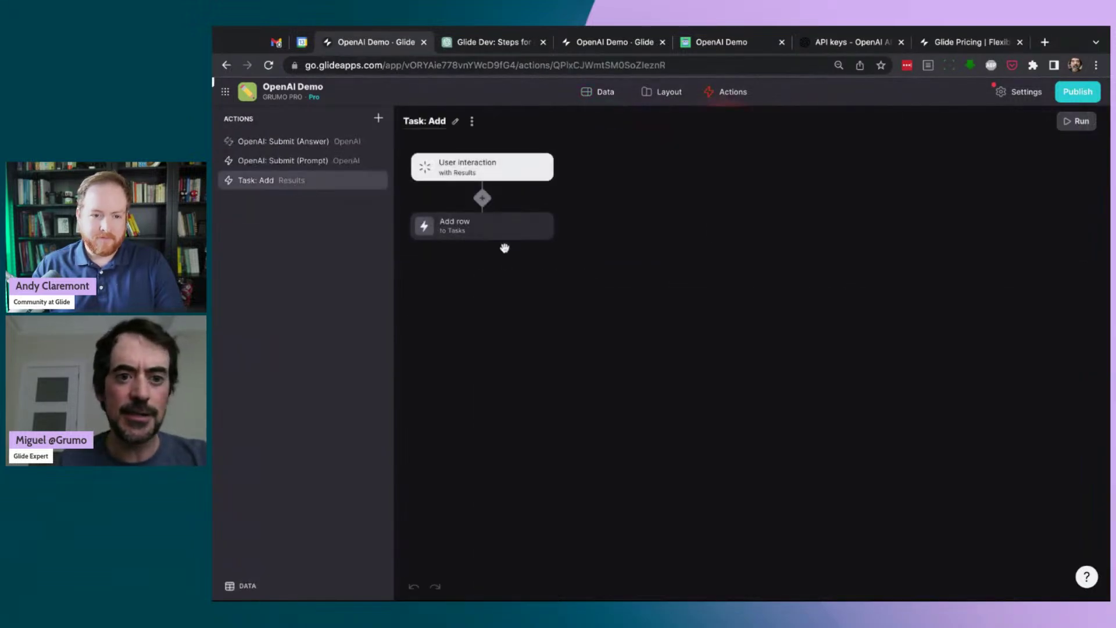
pyautogui.click(524, 235)
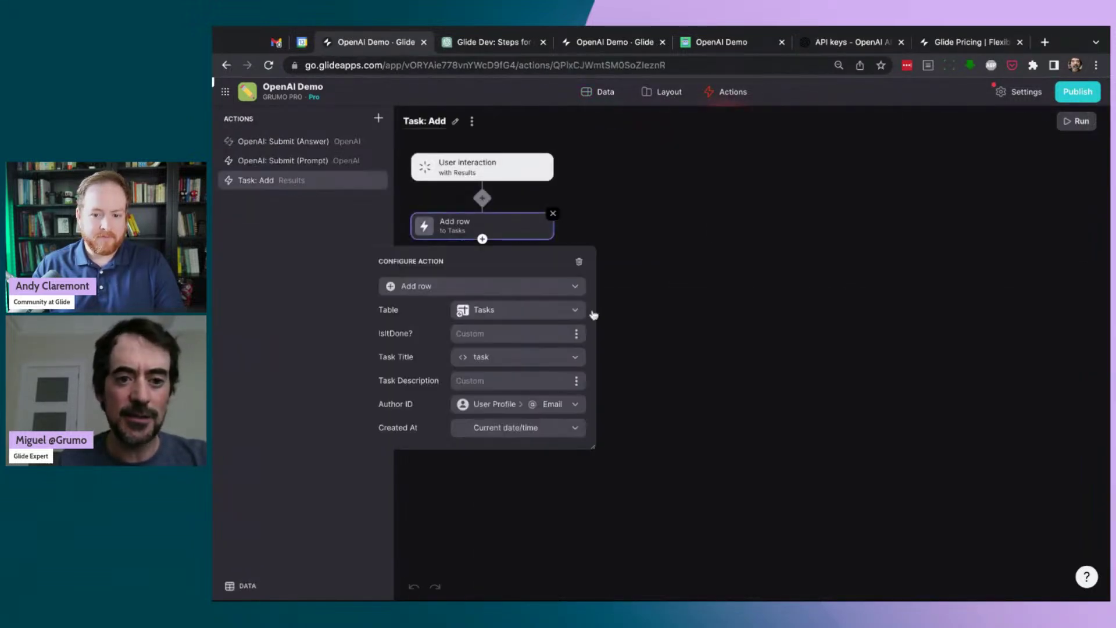
pyautogui.click(581, 376)
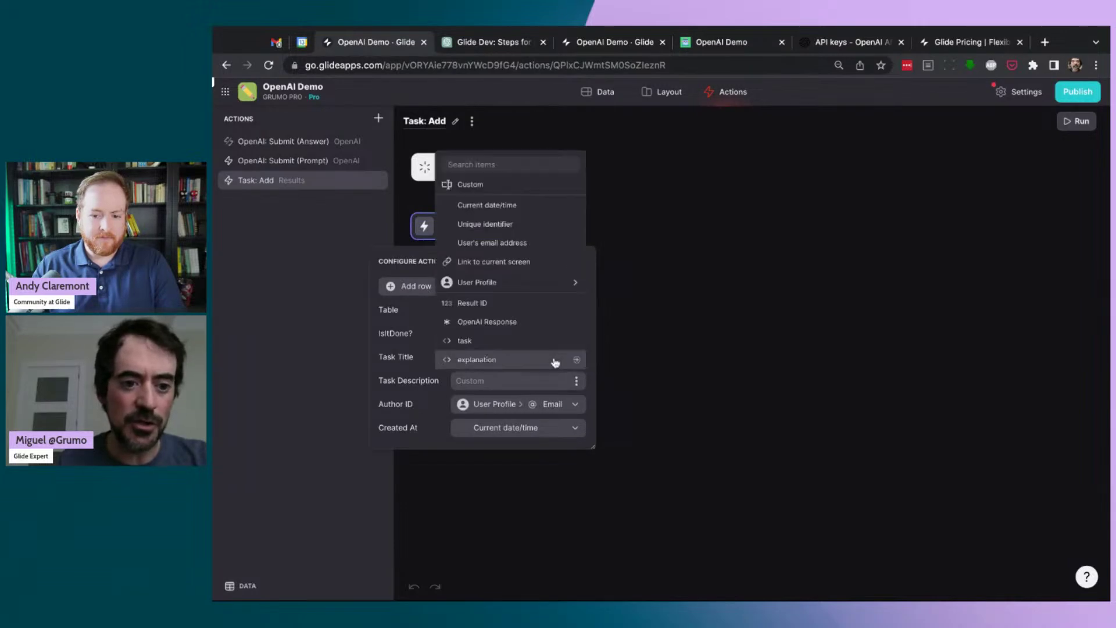
pyautogui.click(553, 363)
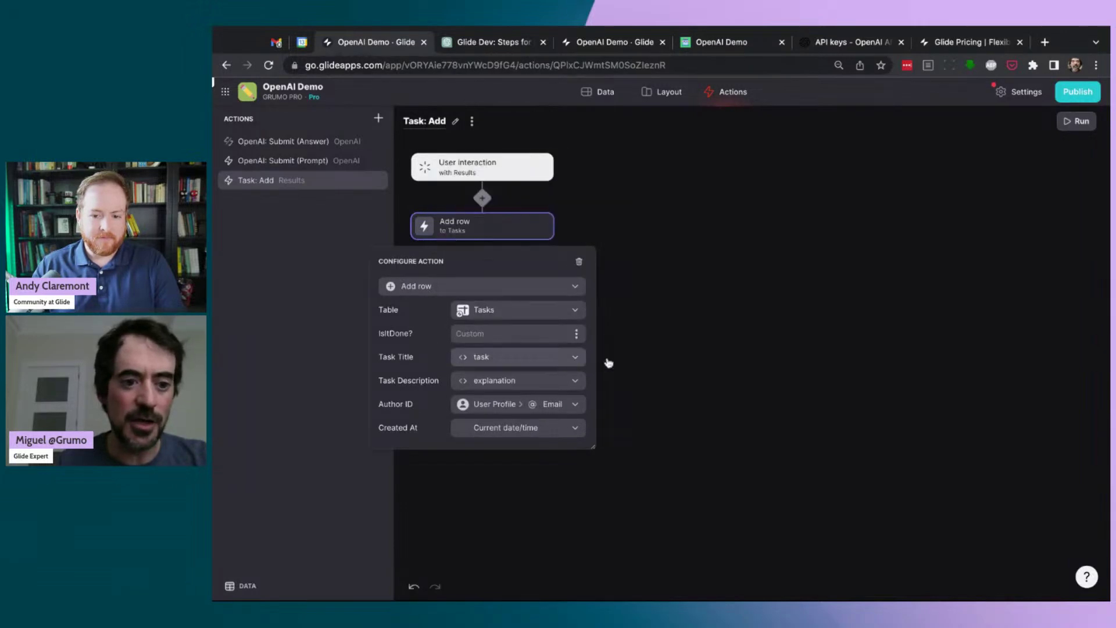
pyautogui.click(678, 357)
# Add the generated result "Learn the basics of Glide" to the tasks from the OpenAI screen.
pyautogui.click(663, 92)
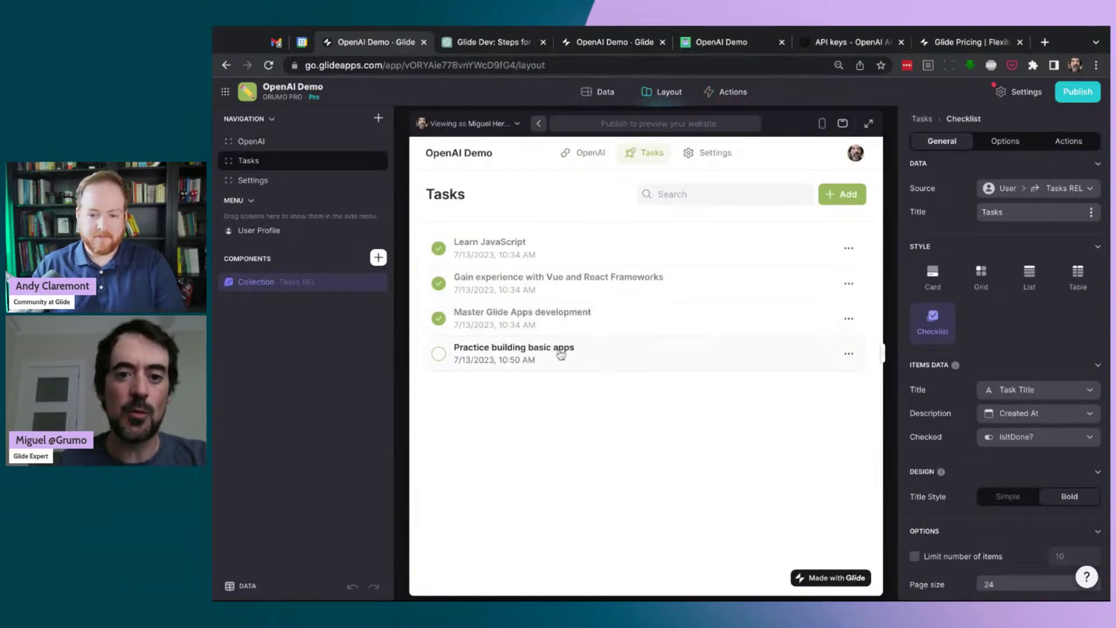
pyautogui.click(600, 158)
pyautogui.click(817, 309)
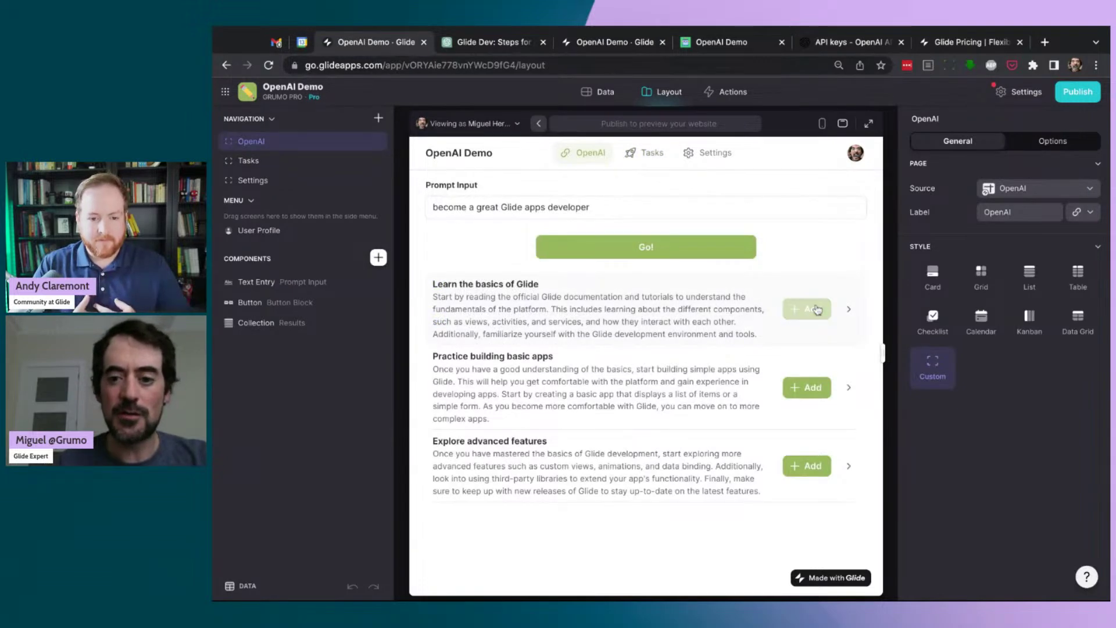
# Set the item description of the Tasks checklist to Task Description and mark "Learn the basics of Glide" as done.
pyautogui.click(650, 154)
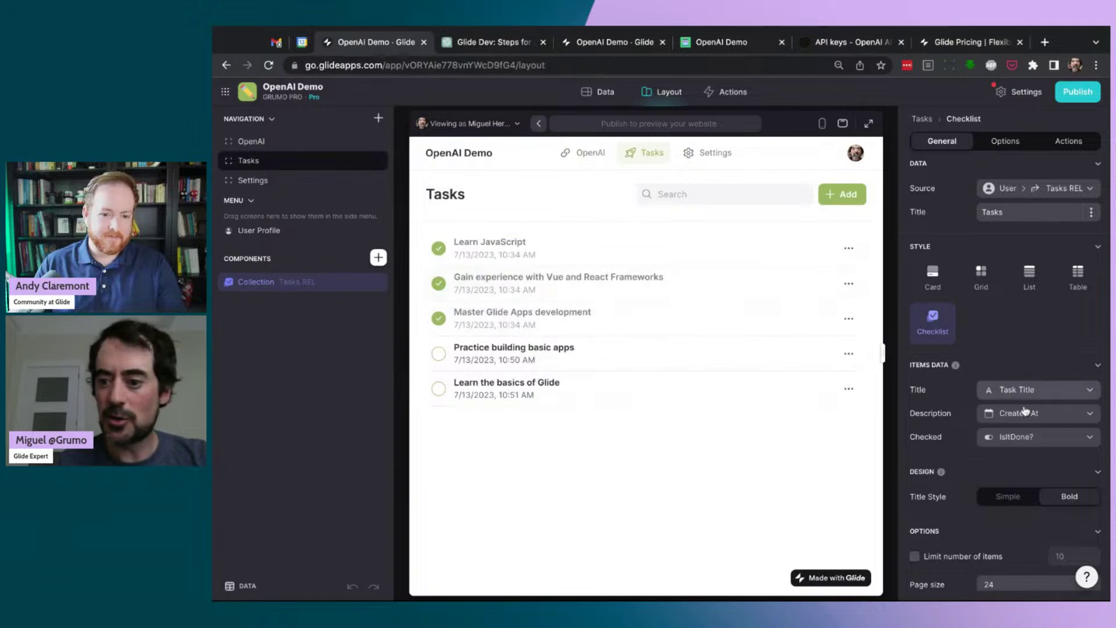
pyautogui.click(1049, 415)
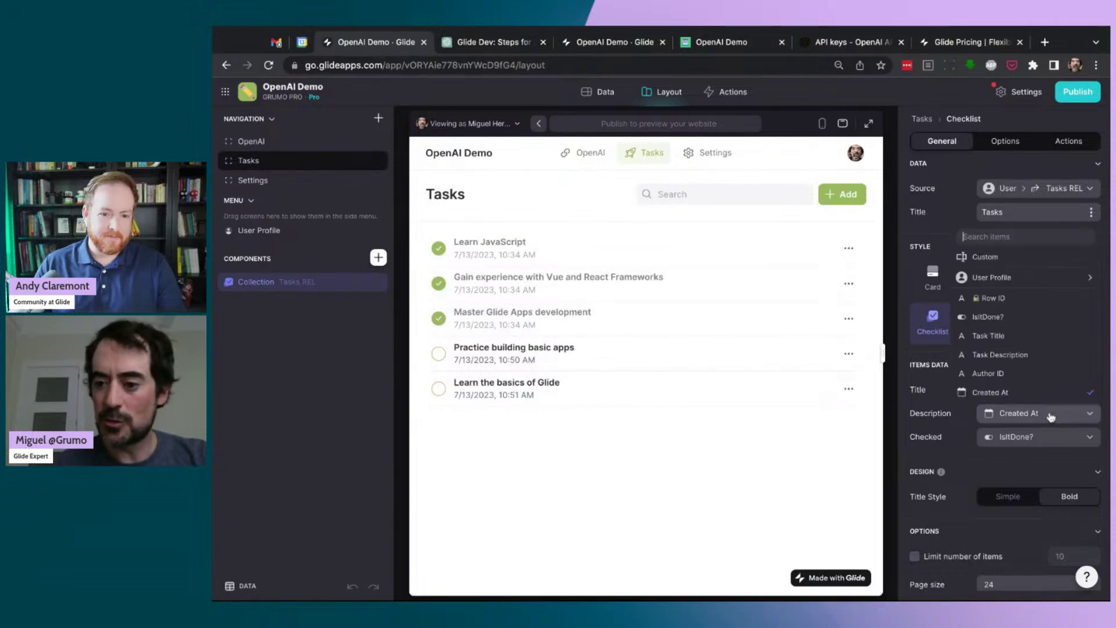
pyautogui.click(1019, 355)
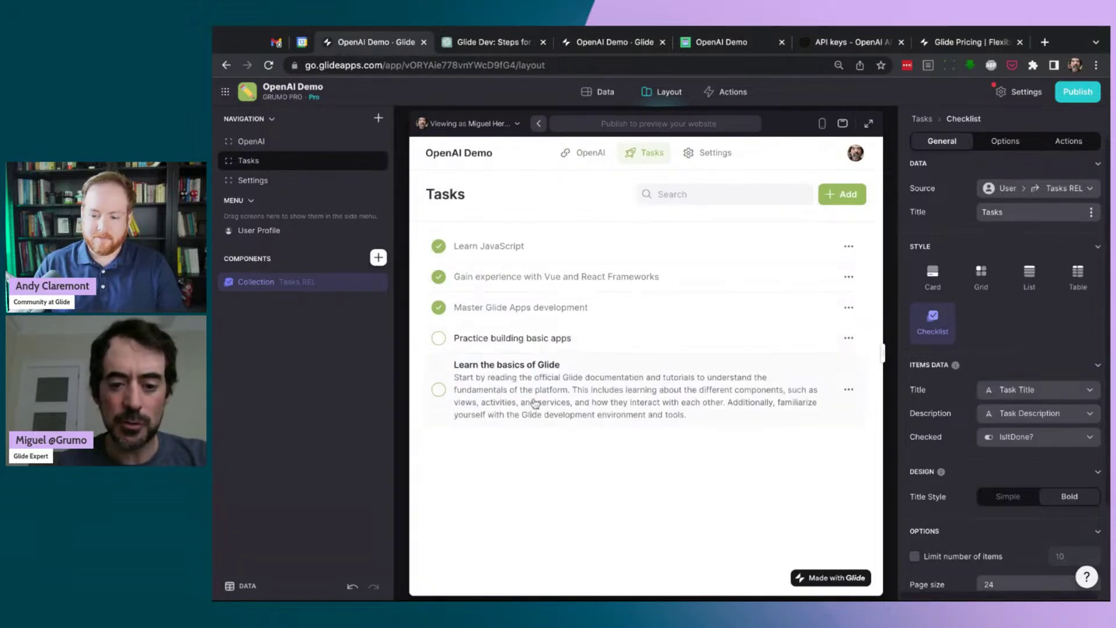
pyautogui.click(439, 393)
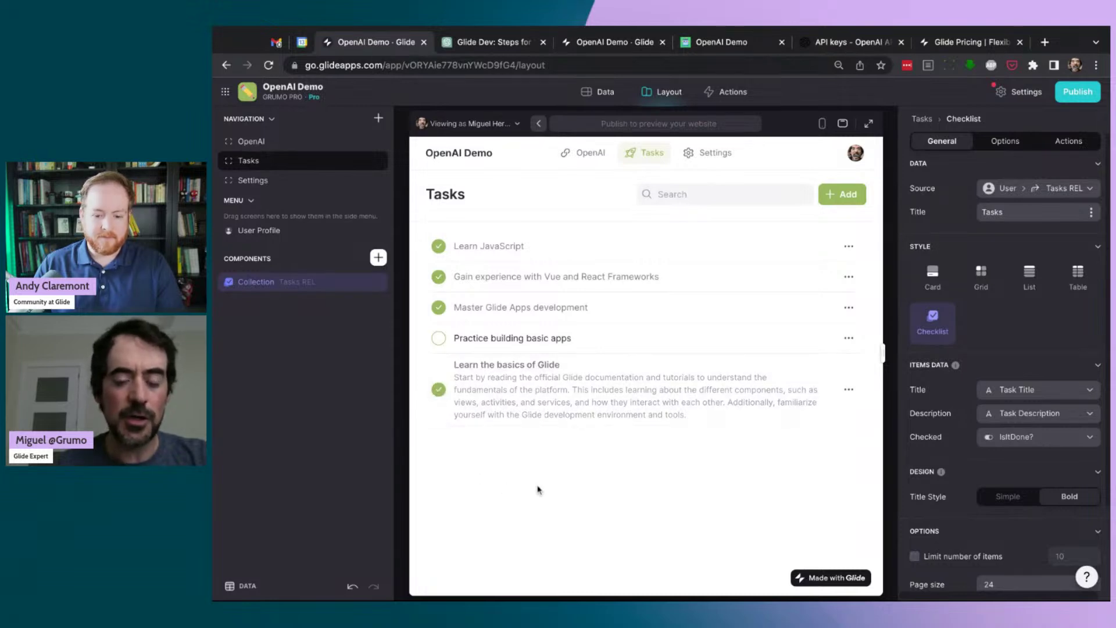
pyautogui.click(723, 157)
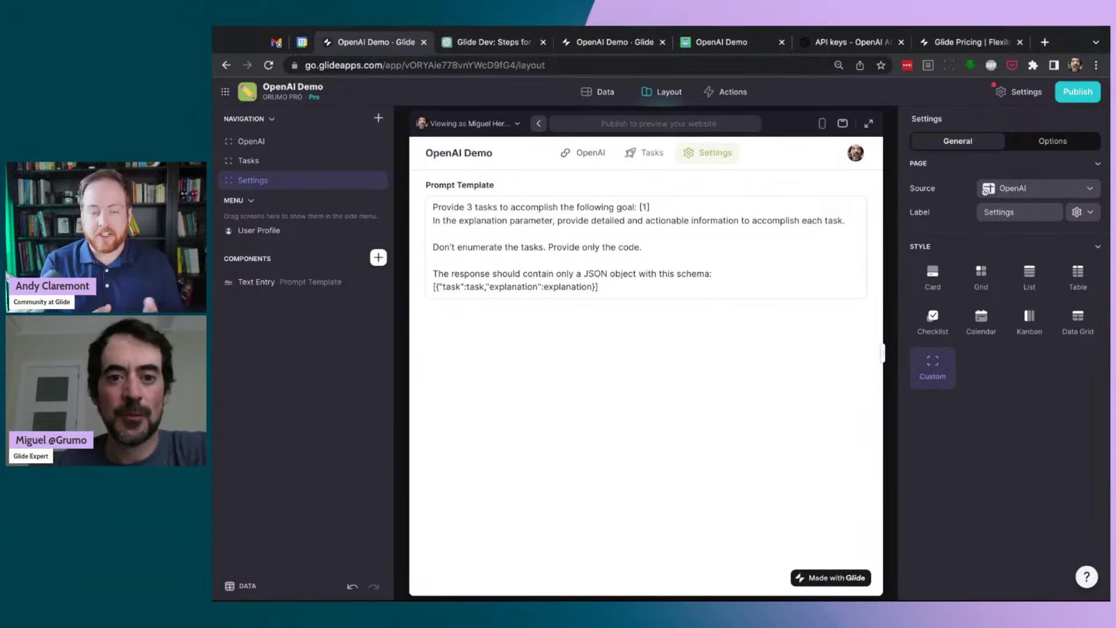
pyautogui.click(251, 142)
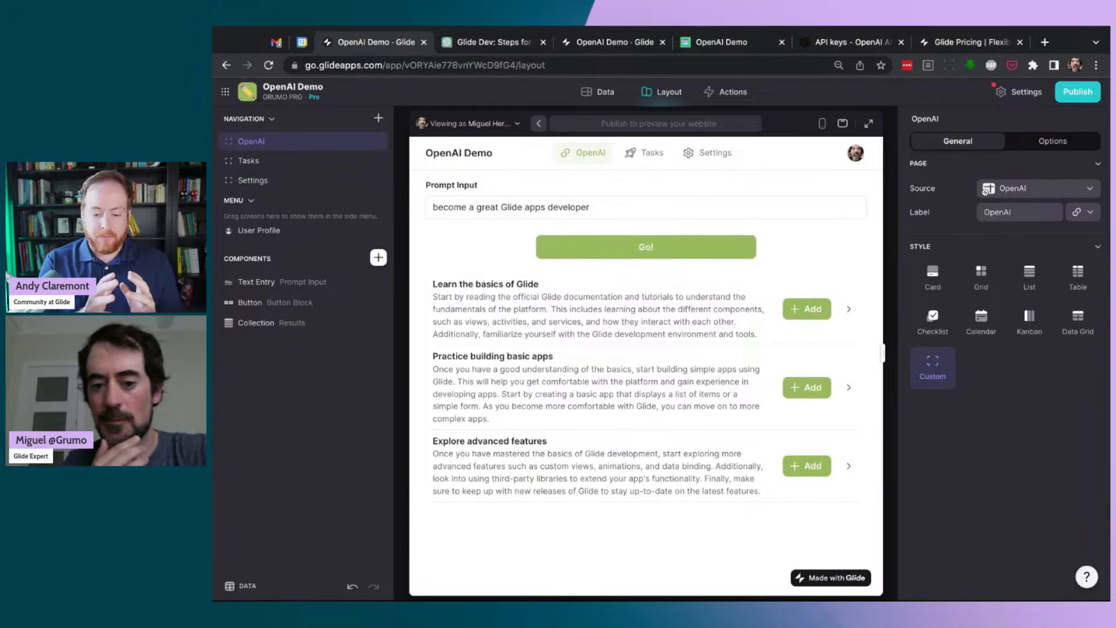